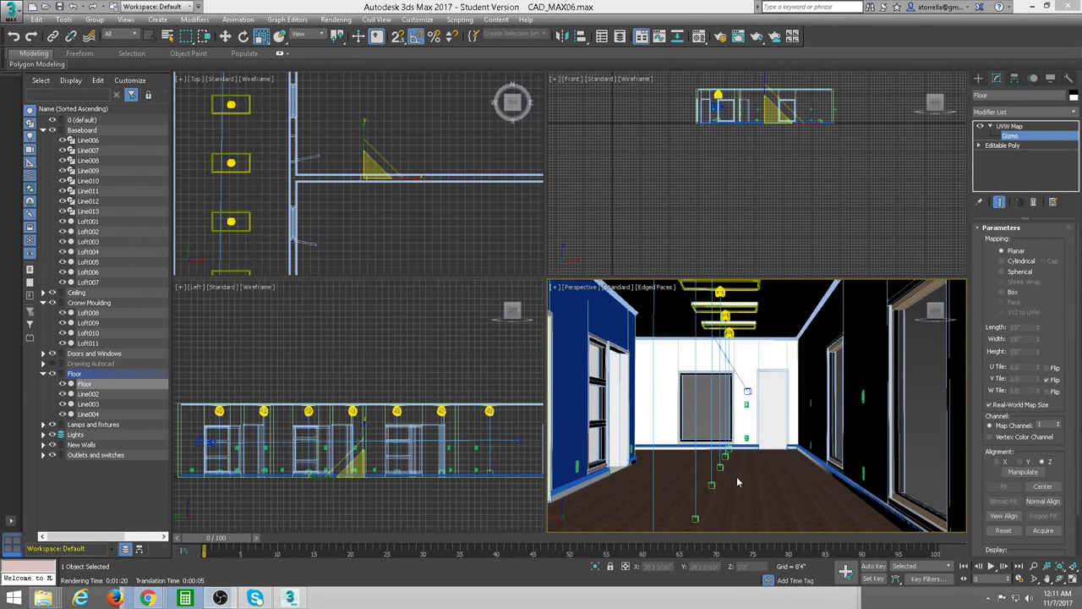
Save the CAD_MAX06 scene and launch a second 3ds Max 2017 session.
left_click(13, 11)
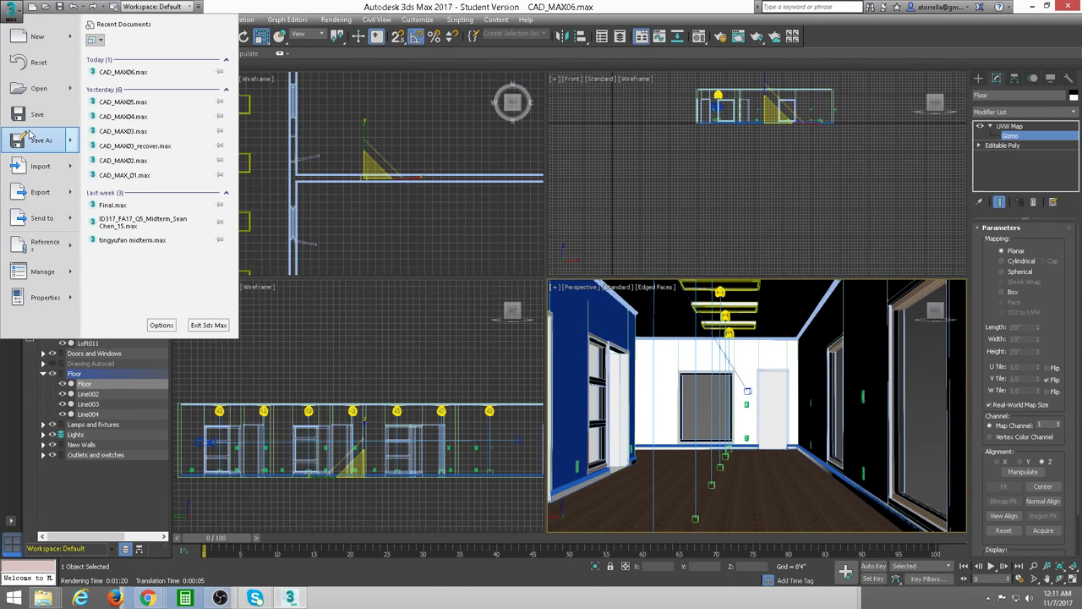
left_click(35, 119)
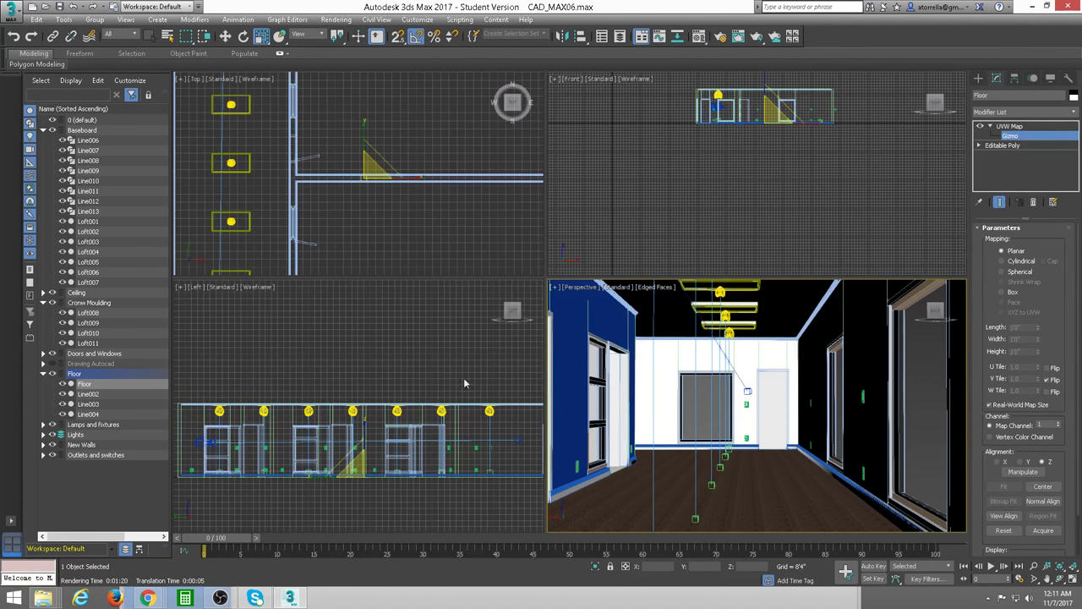
right_click(290, 598)
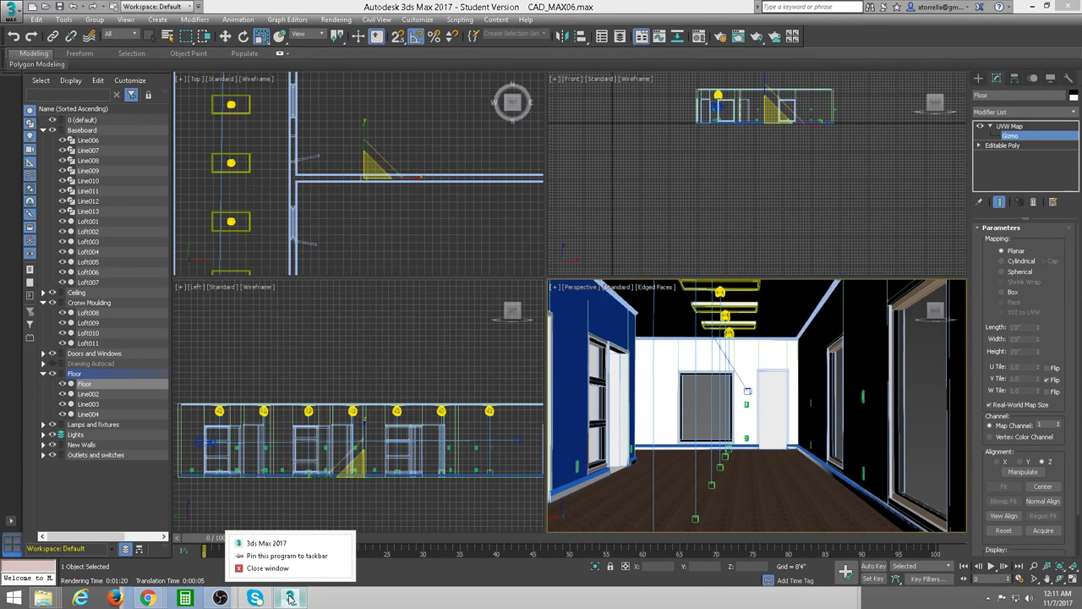
left_click(263, 544)
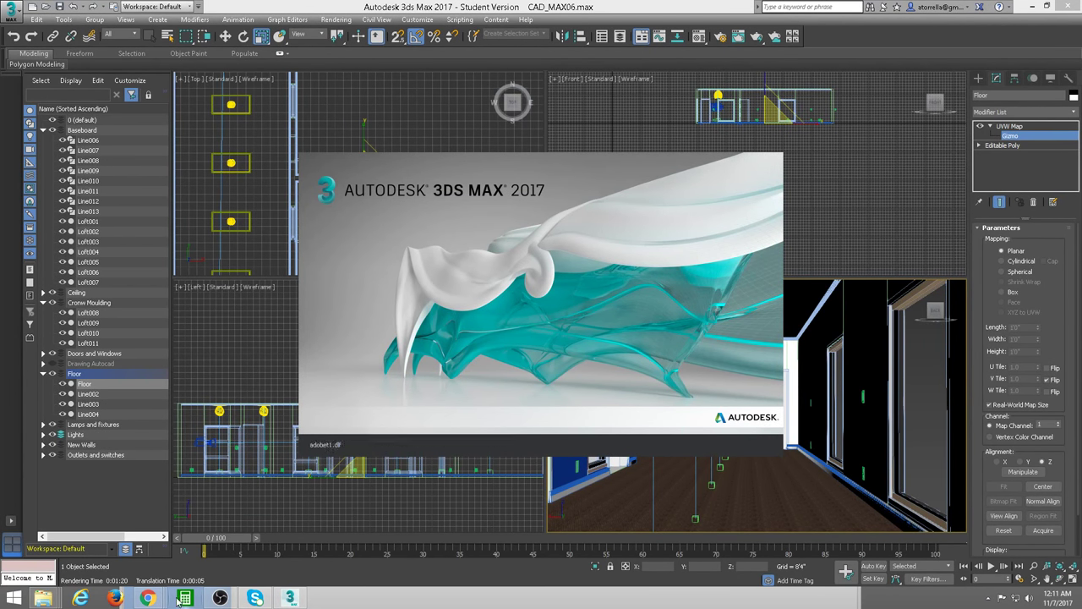
Open a new Google Chrome window from the taskbar.
right_click(148, 598)
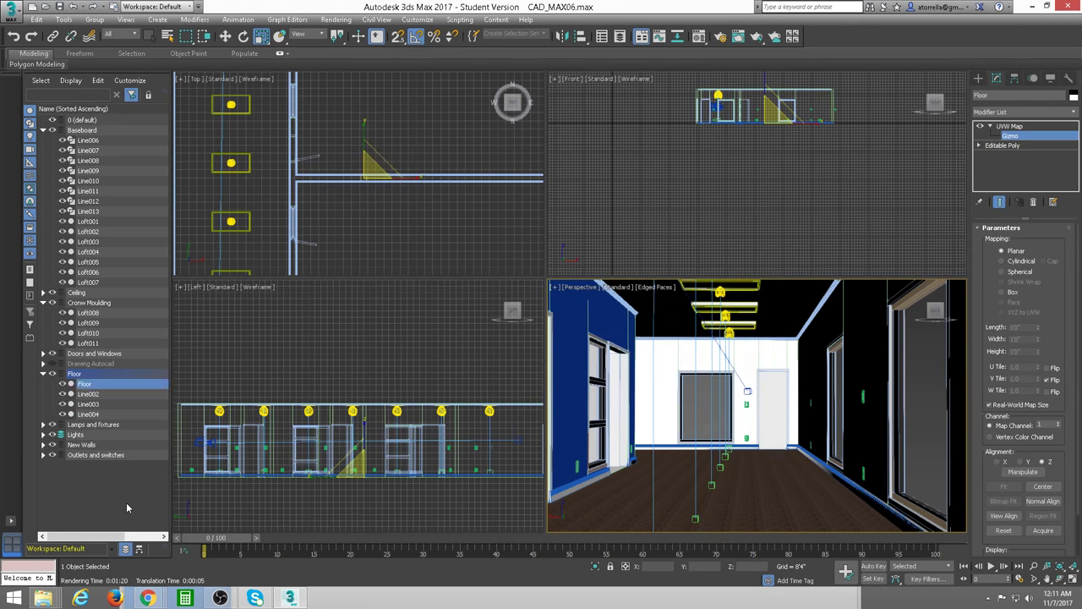
right_click(148, 598)
left_click(116, 505)
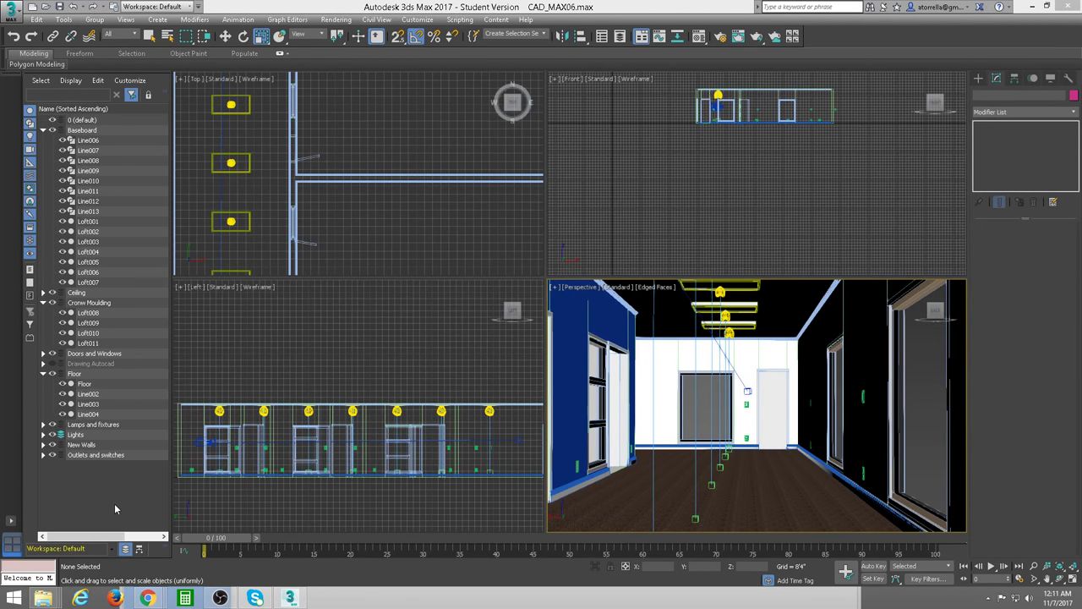
right_click(148, 598)
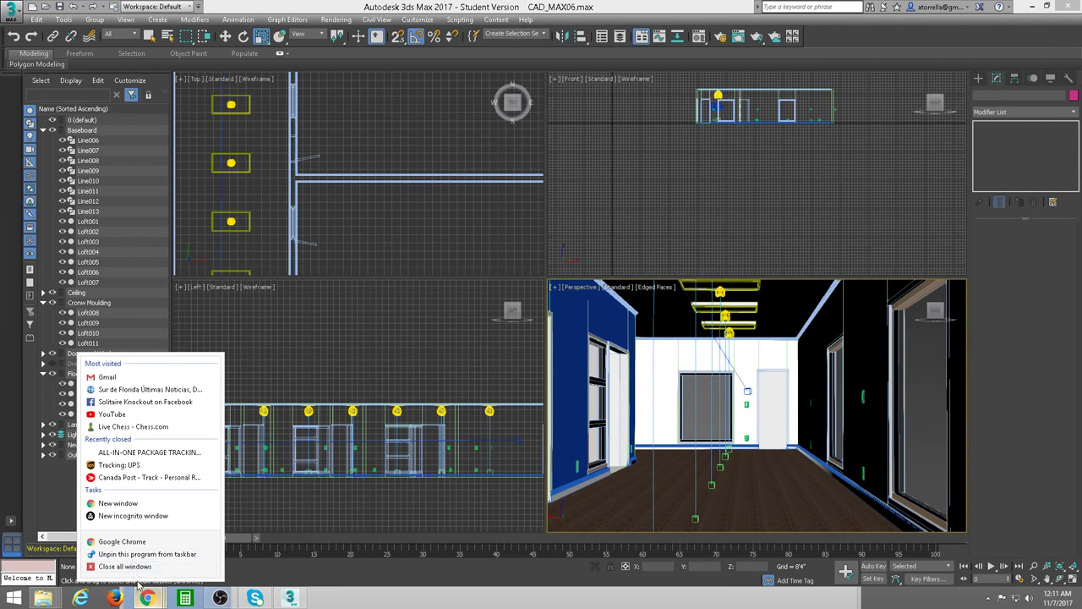
left_click(144, 521)
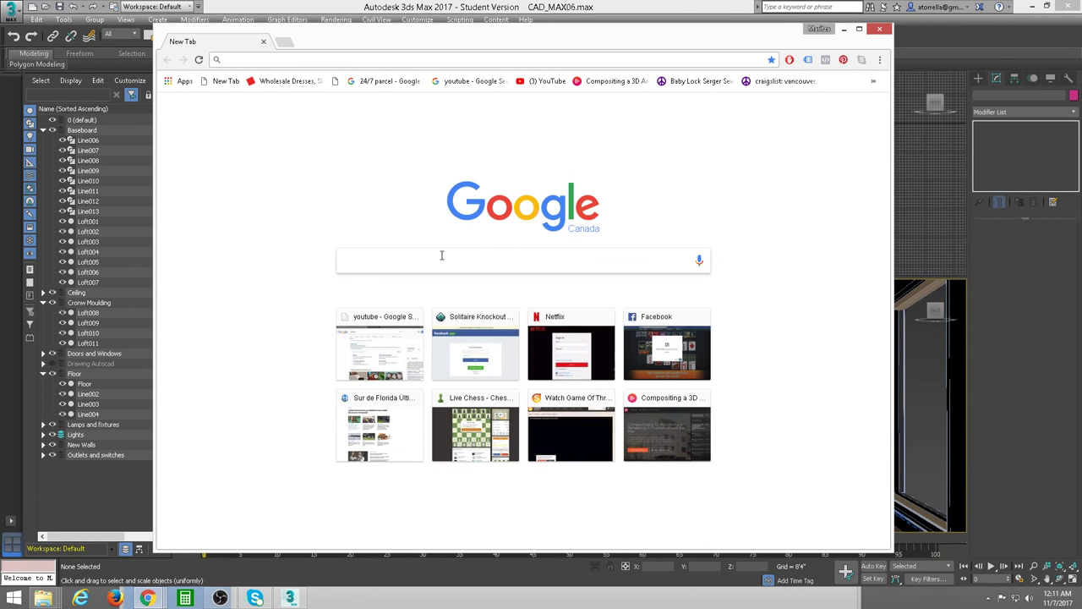
Search Google for '3d model free' via the address bar suggestion.
type("3d ")
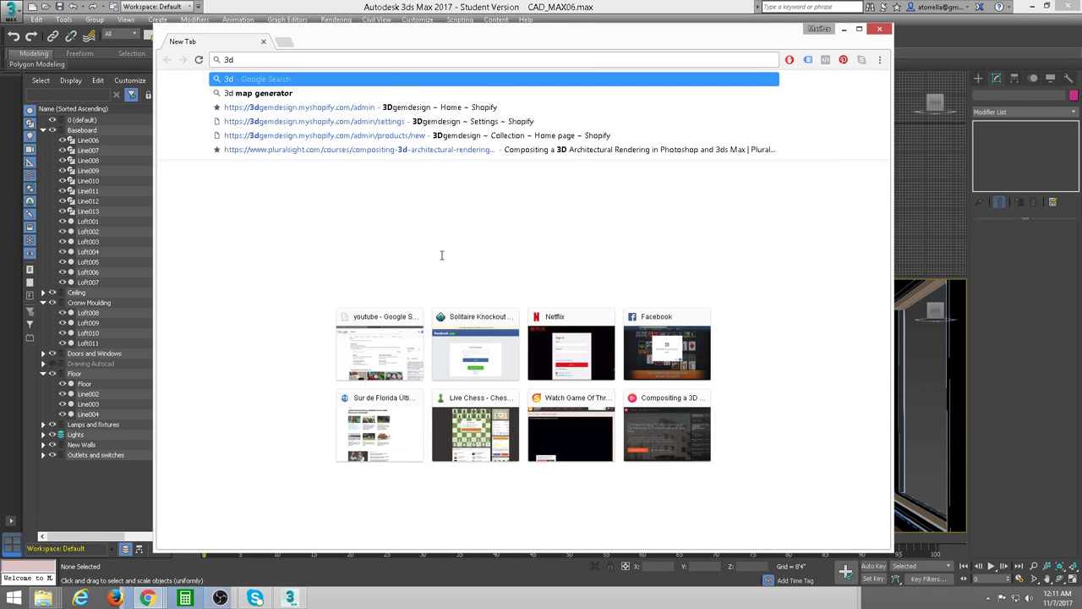
type("model")
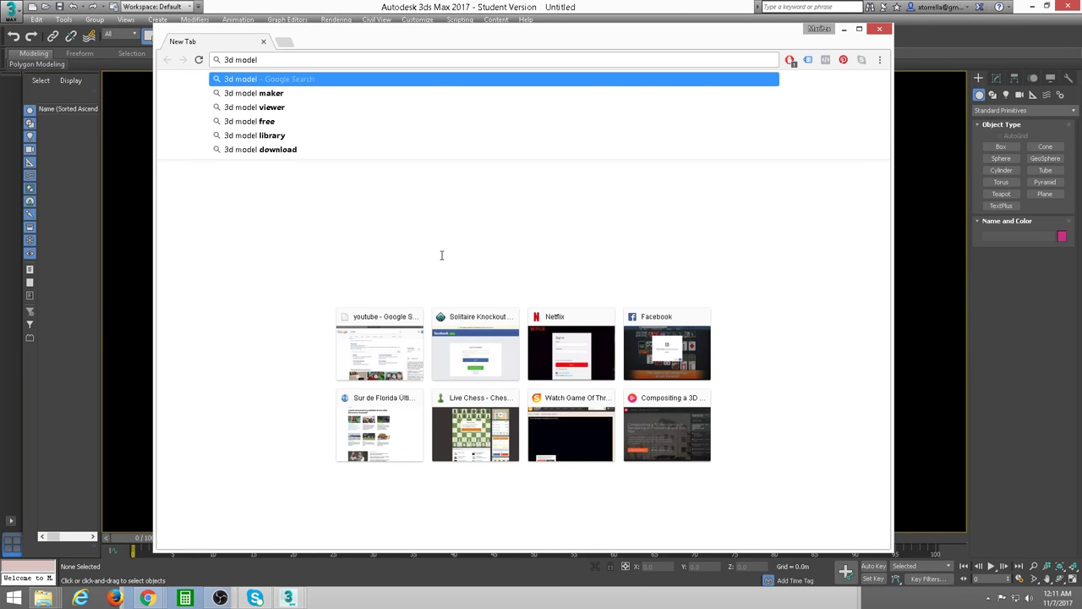
left_click(255, 122)
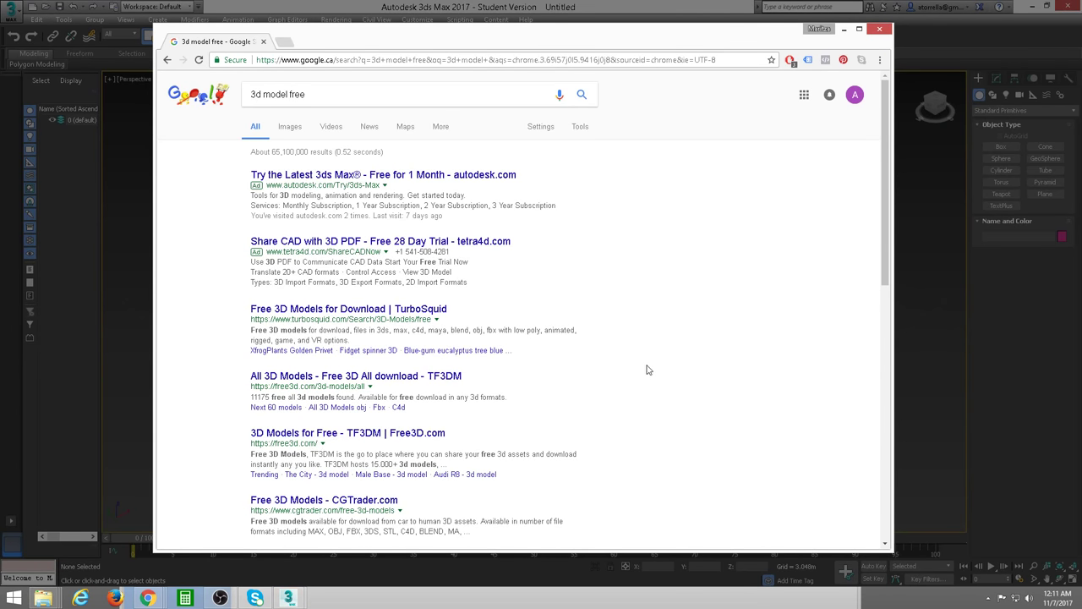
Scroll the results and open the 'Sweet Home 3D : Free 3D models' page.
scroll(657, 359, "down", 1)
scroll(648, 368, "down", 1)
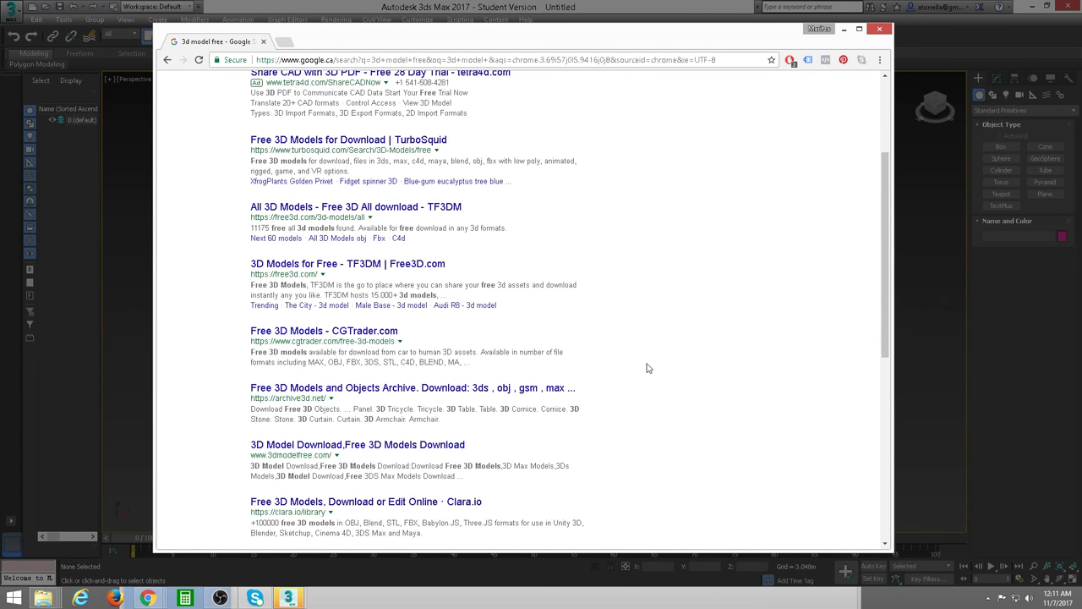
left_click_drag(887, 197, 877, 319)
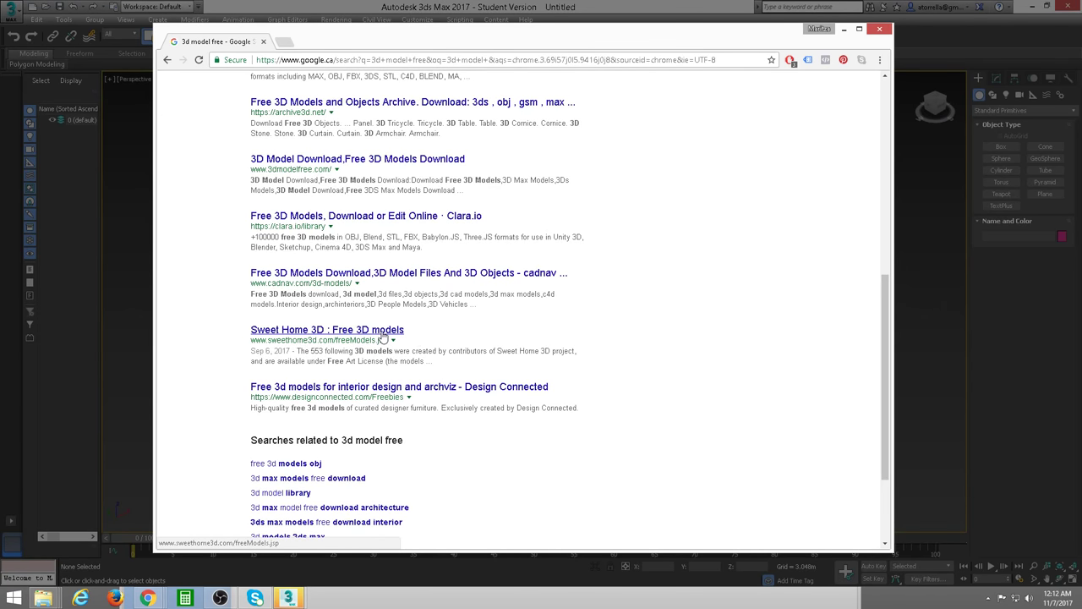
left_click(384, 332)
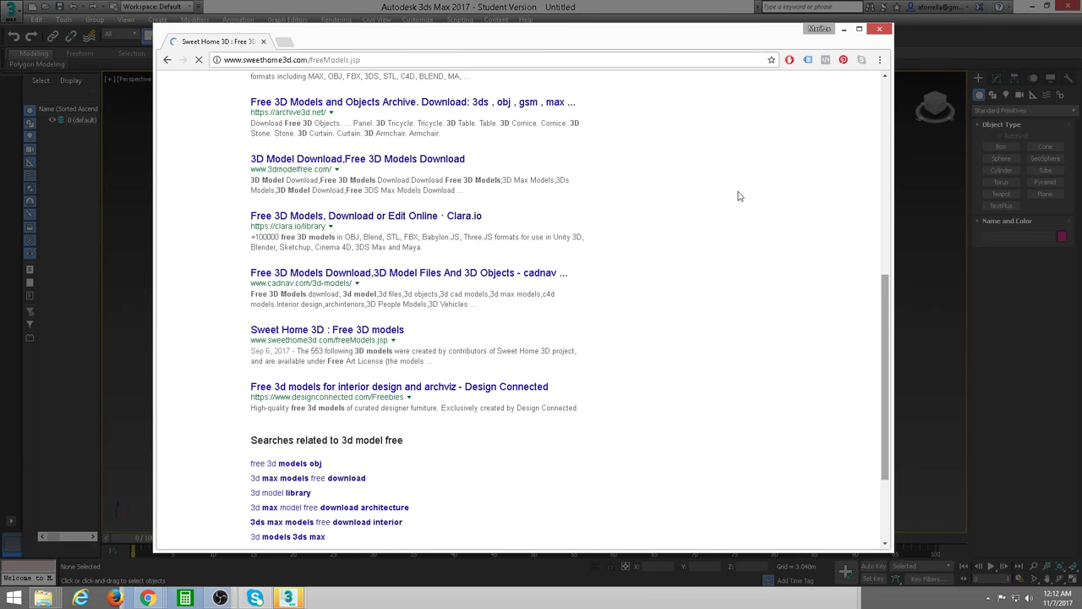
left_click_drag(550, 43, 560, 33)
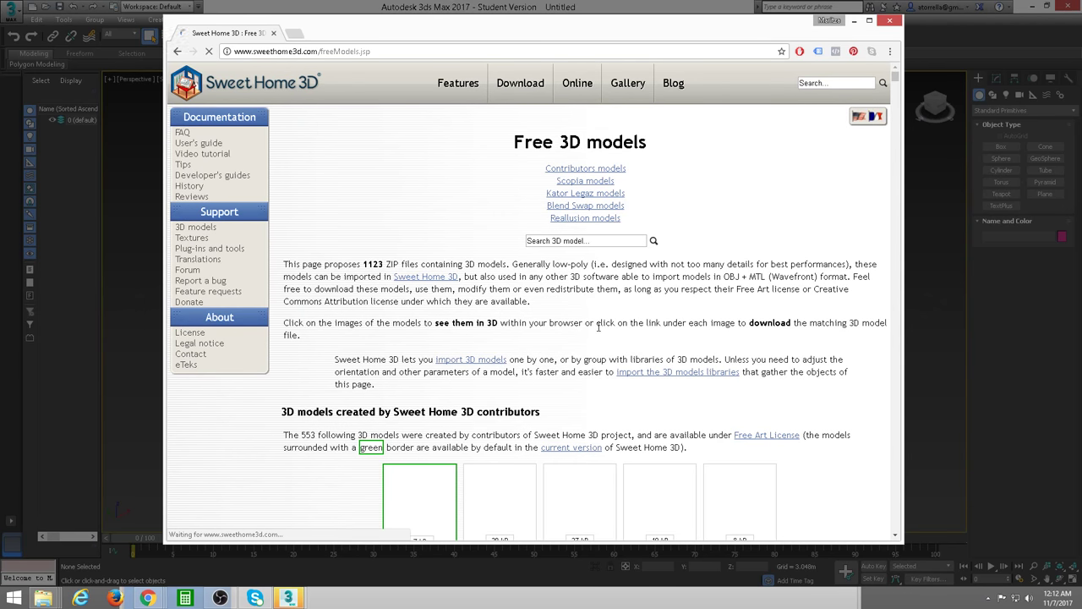
Browse the Sweet Home 3D free models catalogue, then go back to the Google results.
scroll(599, 327, "down", 2)
scroll(665, 357, "down", 2)
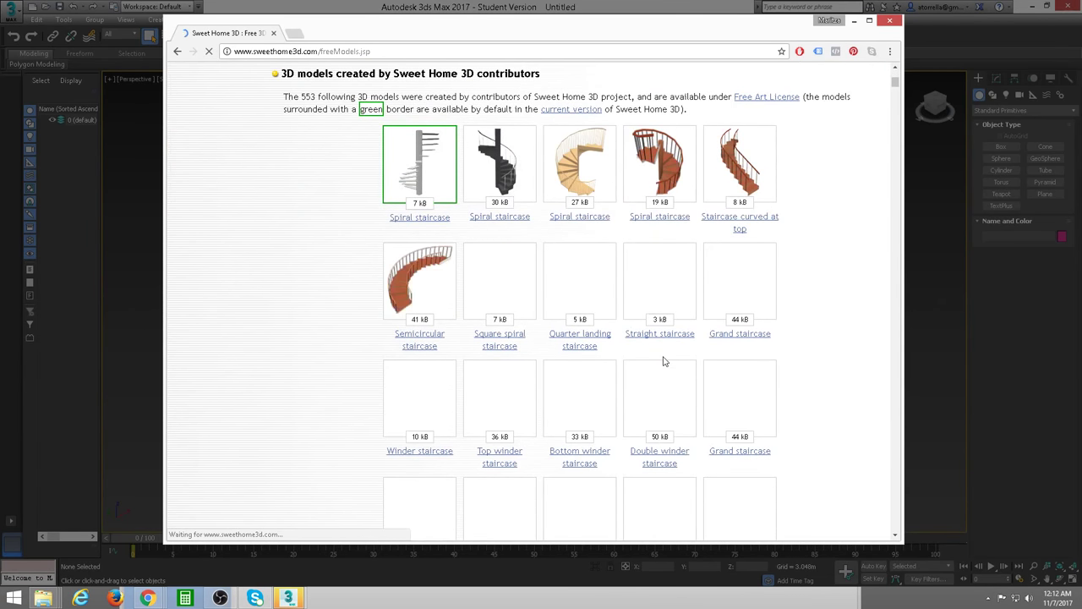
scroll(737, 354, "up", 2)
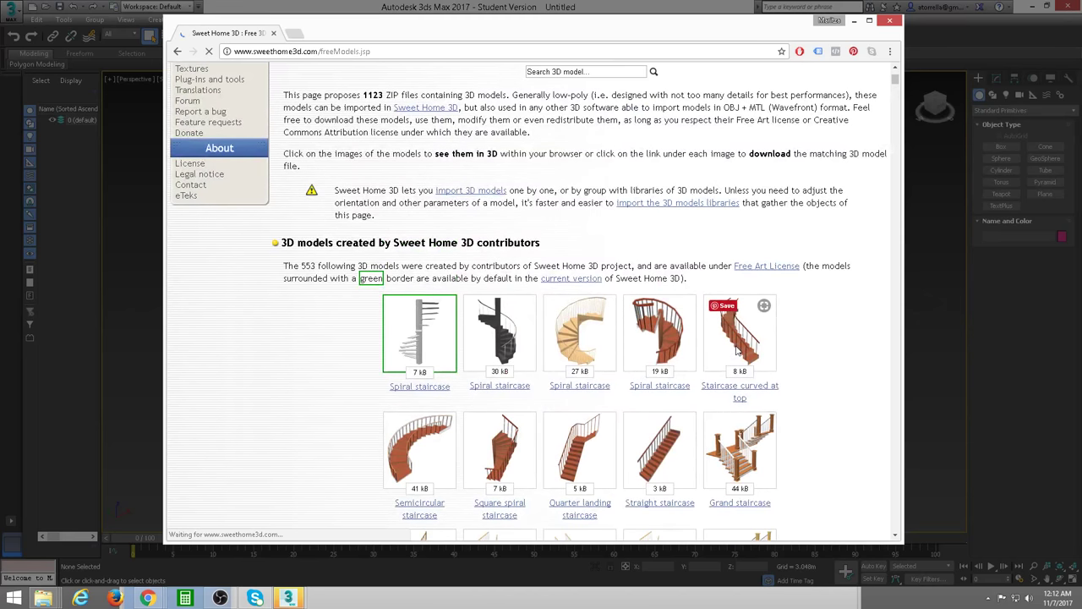
scroll(437, 342, "down", 2)
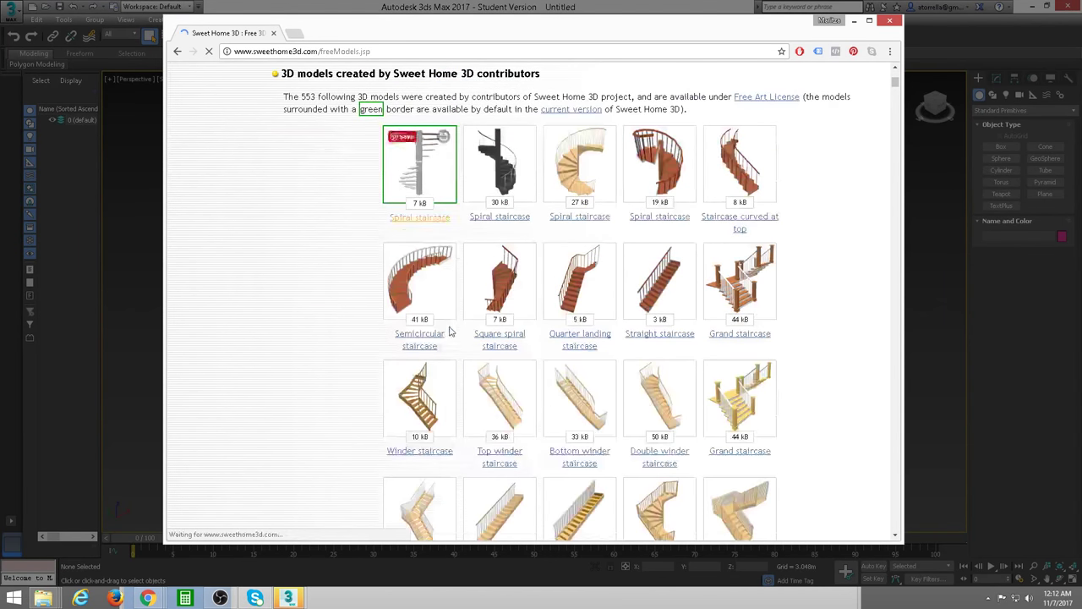
scroll(448, 336, "down", 3)
scroll(479, 332, "down", 2)
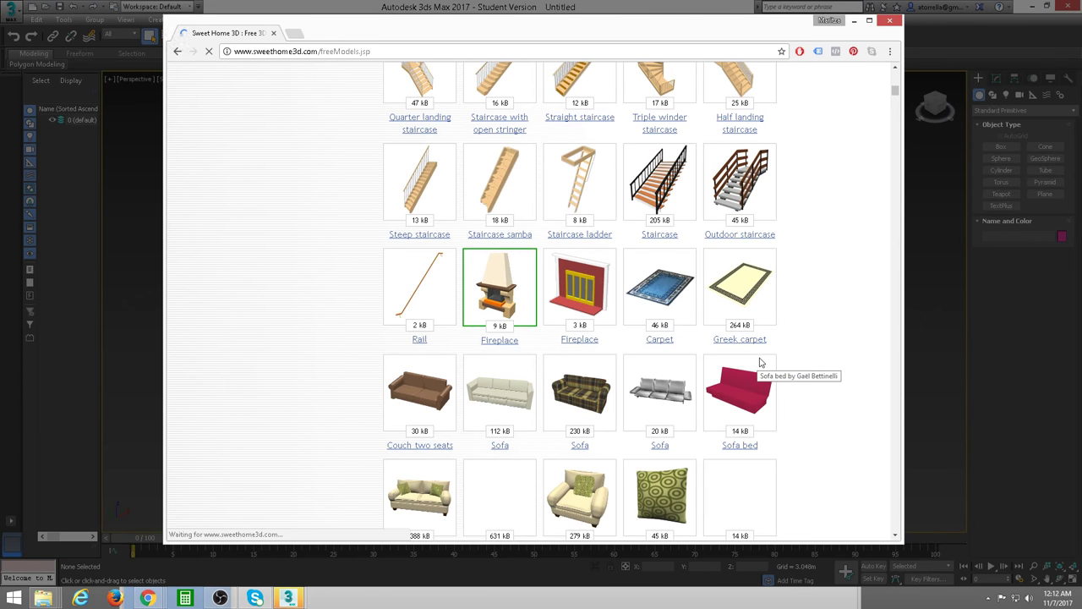
scroll(759, 362, "down", 2)
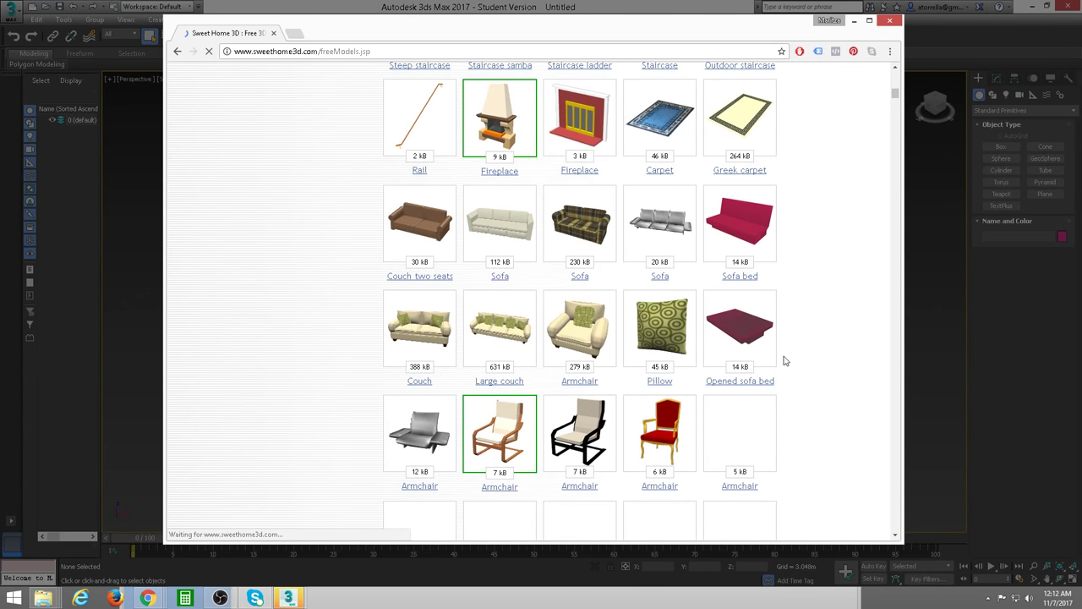
scroll(783, 362, "down", 3)
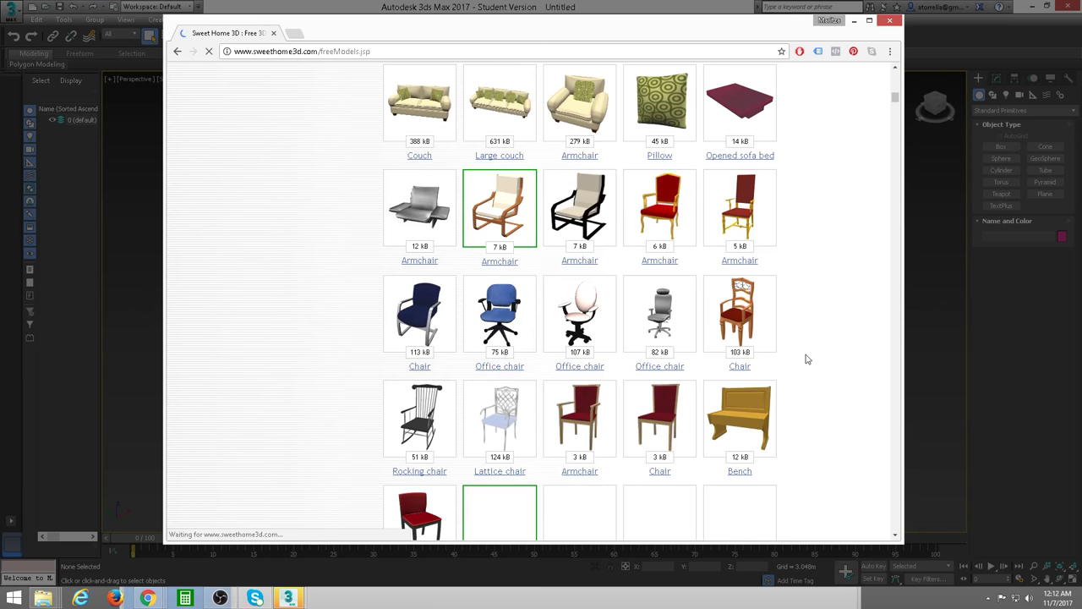
scroll(806, 359, "down", 2)
scroll(806, 360, "down", 1)
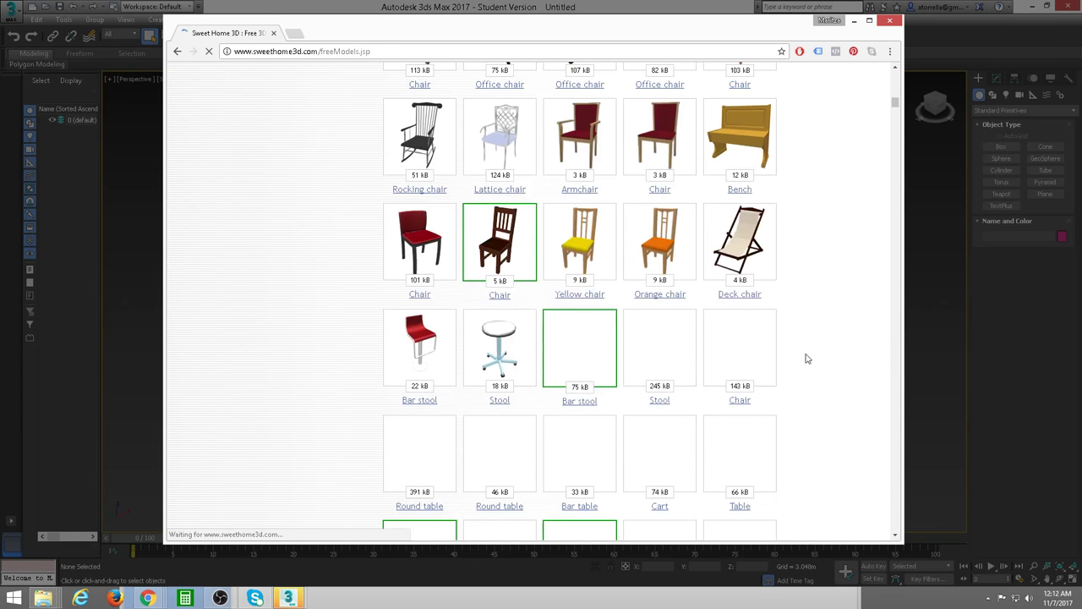
scroll(806, 359, "down", 1)
scroll(806, 359, "down", 3)
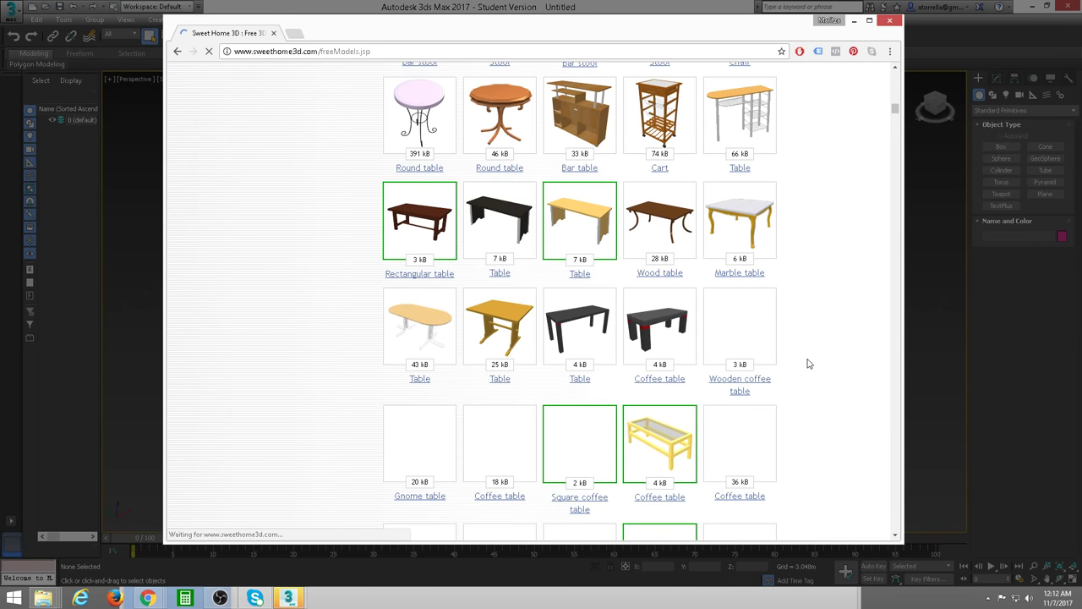
scroll(808, 364, "down", 2)
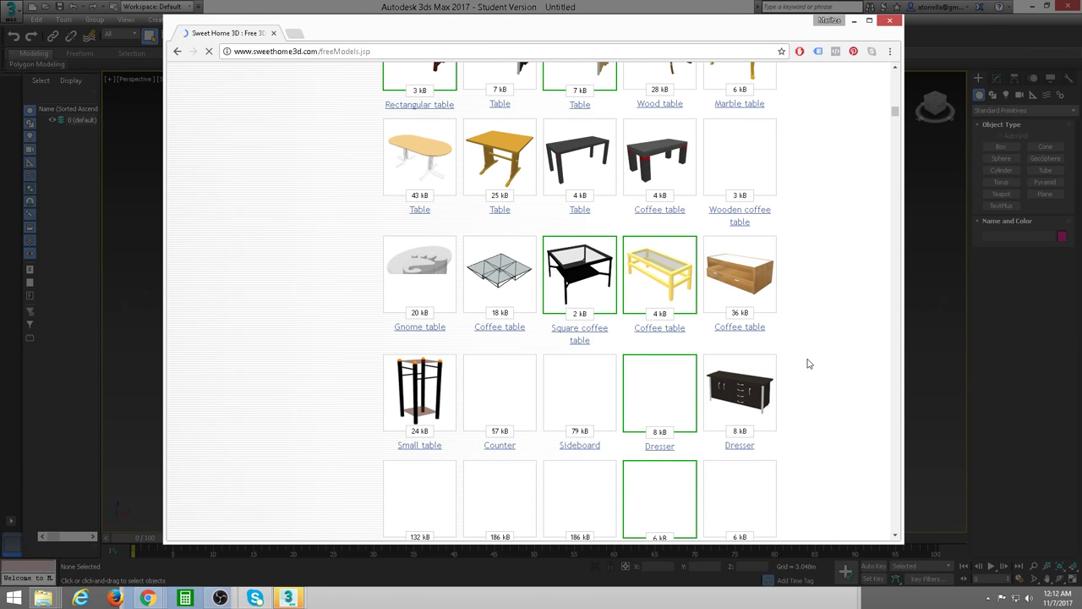
scroll(807, 364, "down", 1)
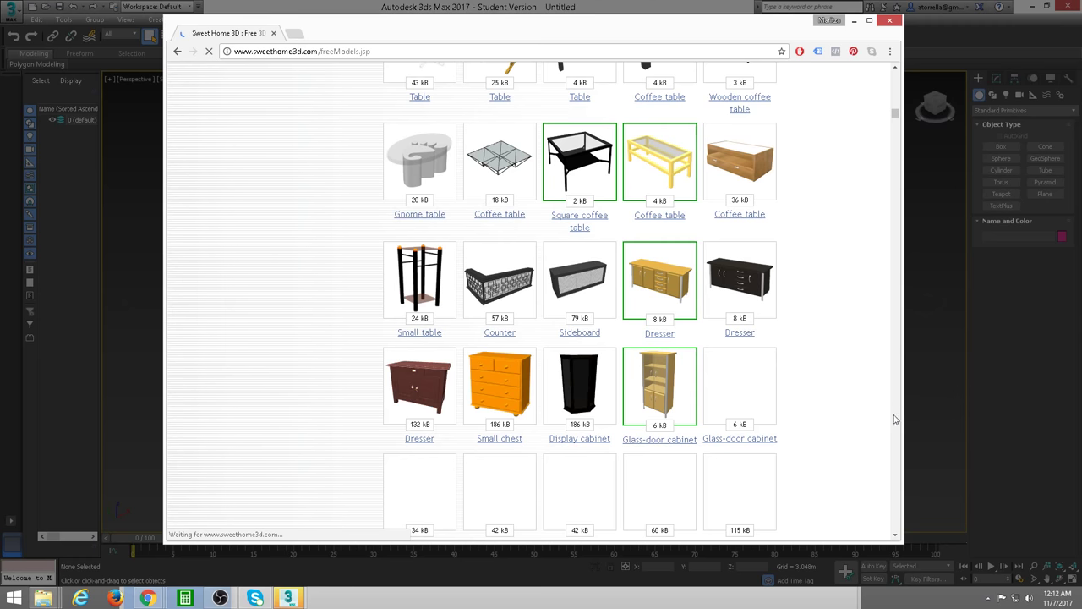
left_click_drag(895, 114, 895, 75)
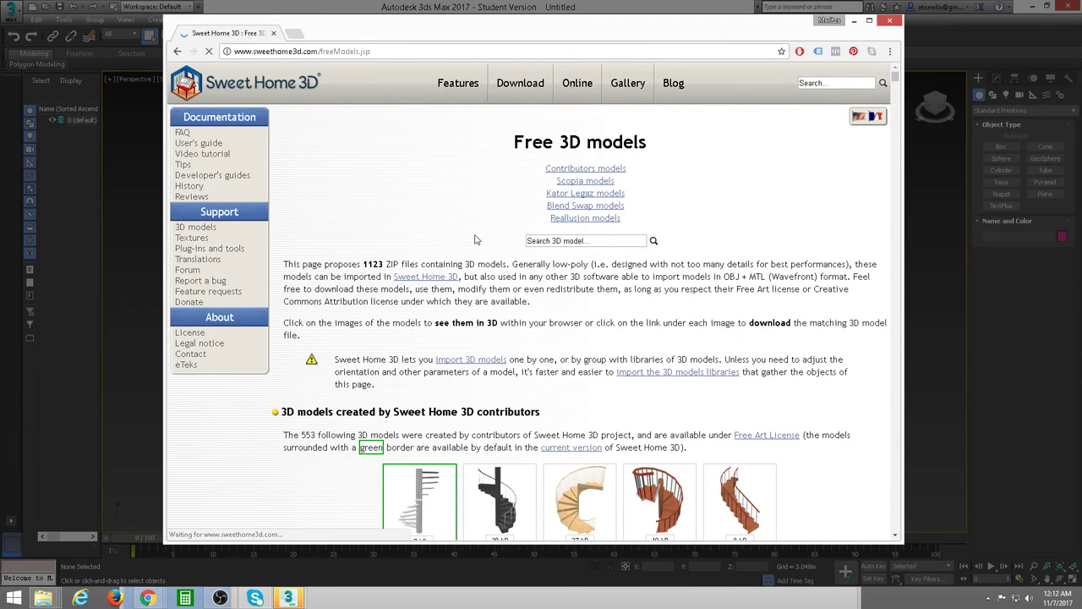
left_click(176, 52)
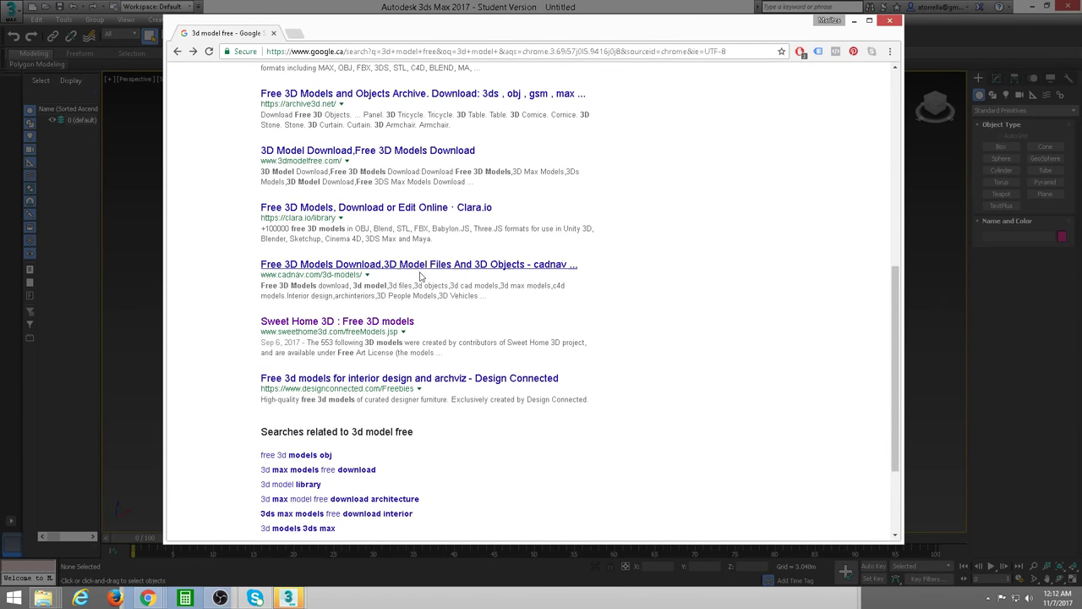
Open the '3D Models for Free - TF3DM | Free3D.com' result.
scroll(420, 276, "up", 3)
scroll(420, 276, "up", 3)
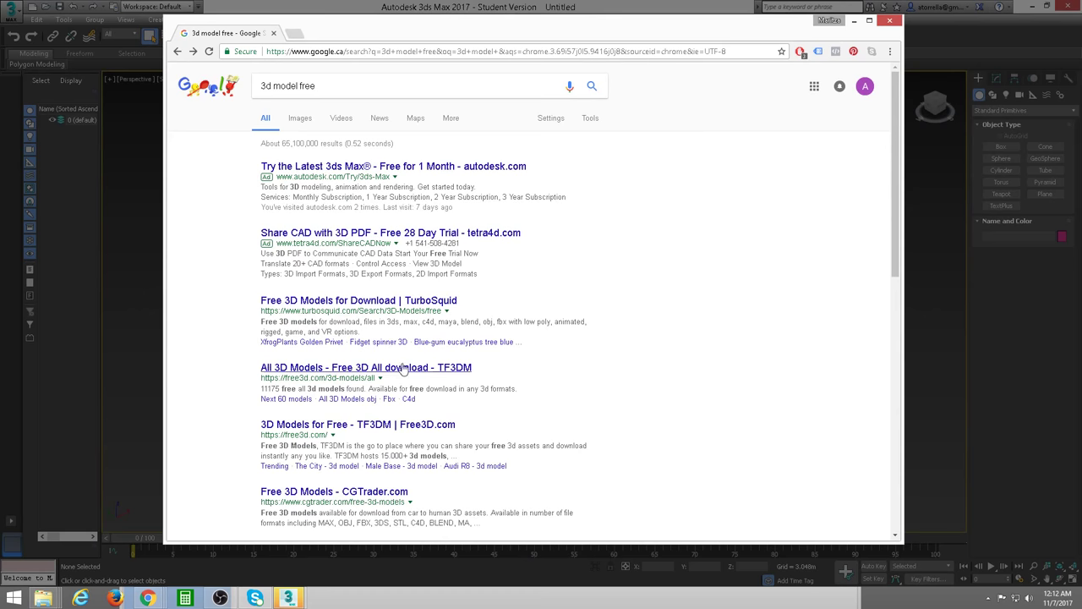
scroll(508, 373, "down", 1)
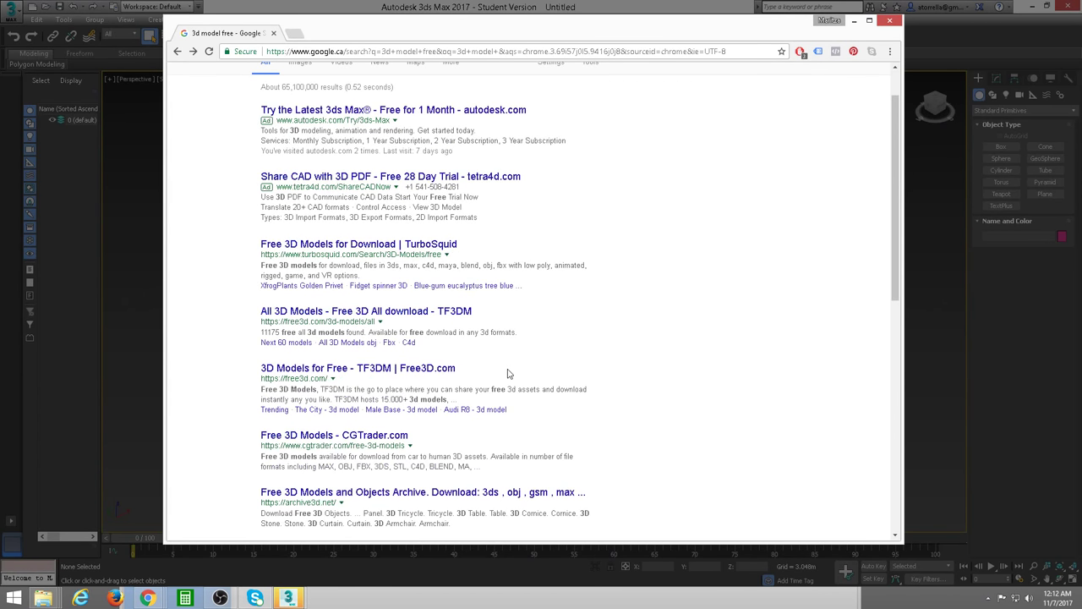
left_click(434, 374)
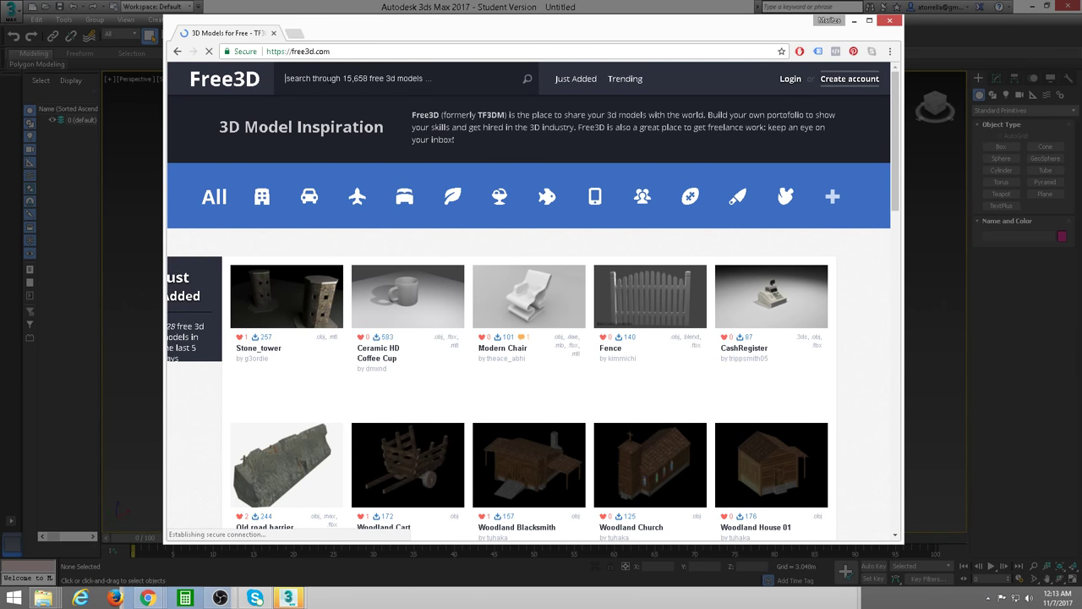
Search Free3D for 'chair'.
left_click(329, 79)
type("cha")
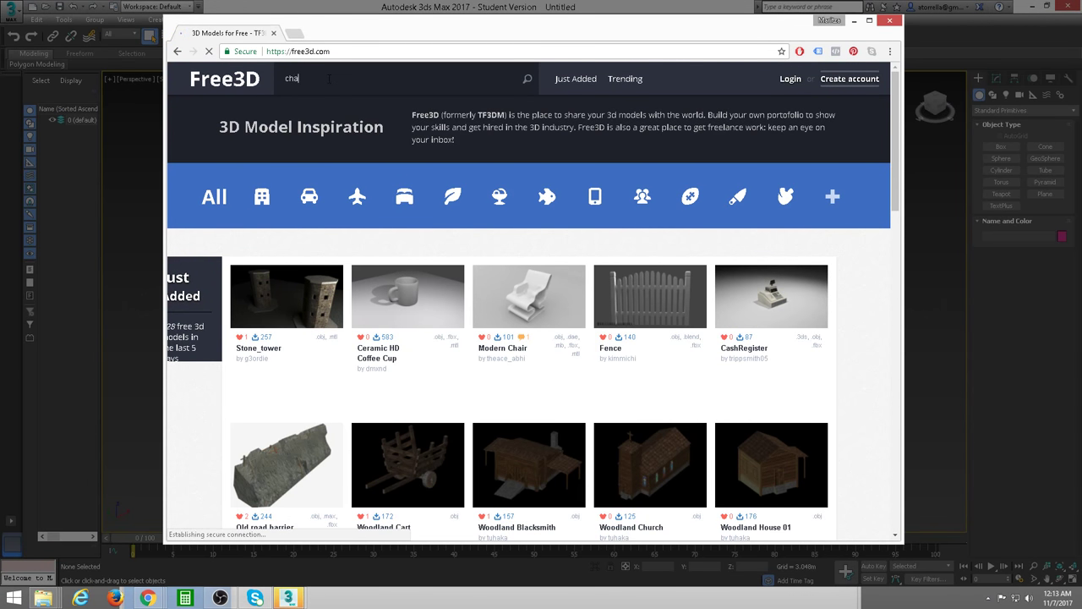
type("ir")
key("Return")
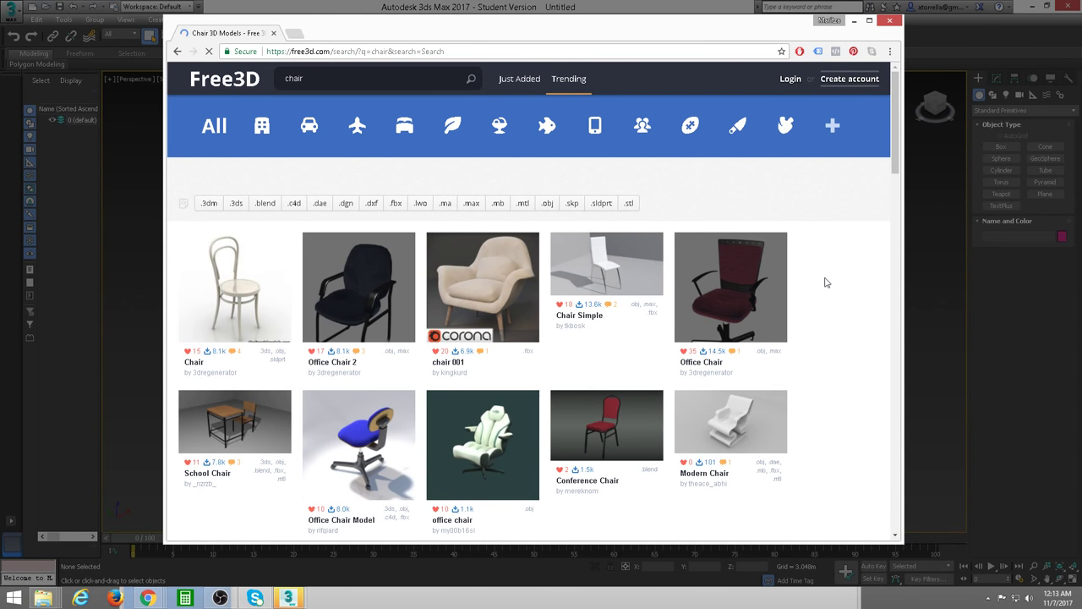
Browse the chair results, return to the top and open the 'chair 001' model page.
scroll(827, 282, "down", 2)
scroll(827, 283, "down", 1)
scroll(827, 282, "down", 3)
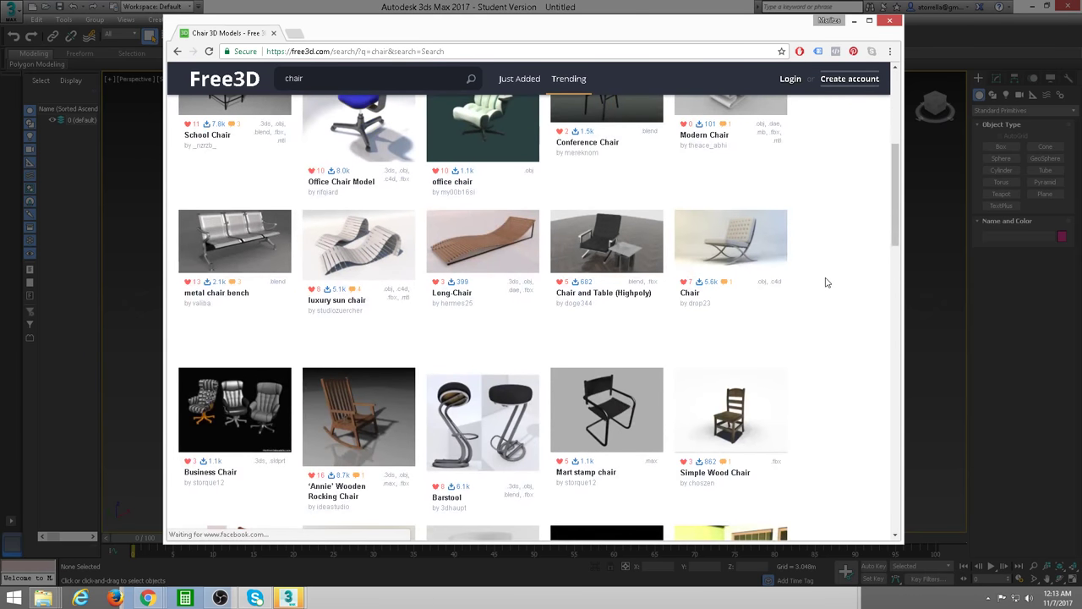
scroll(827, 283, "down", 2)
scroll(827, 282, "down", 1)
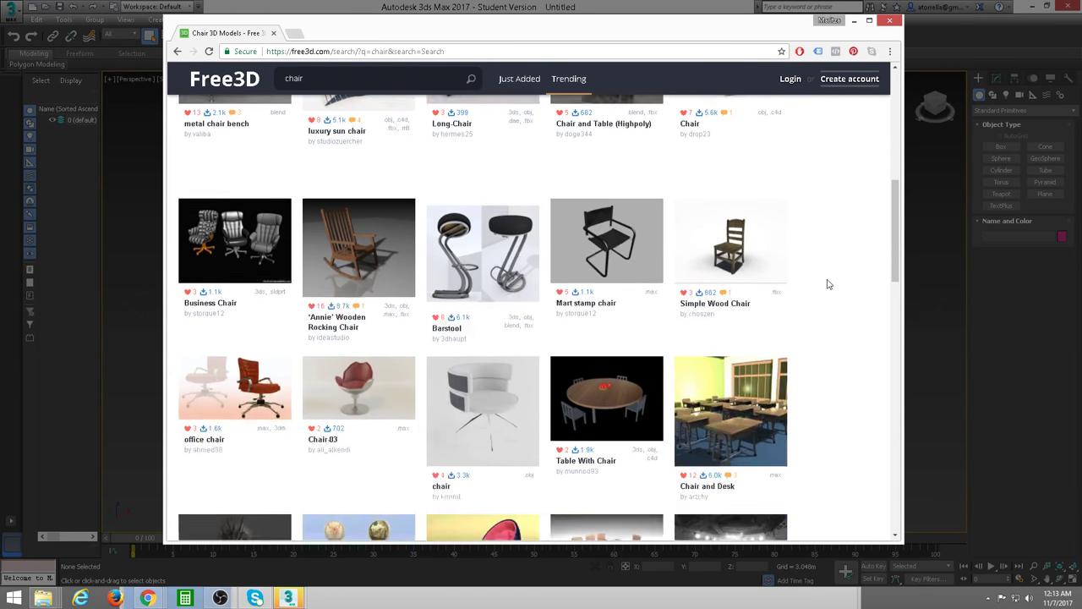
scroll(829, 284, "down", 1)
scroll(828, 284, "down", 2)
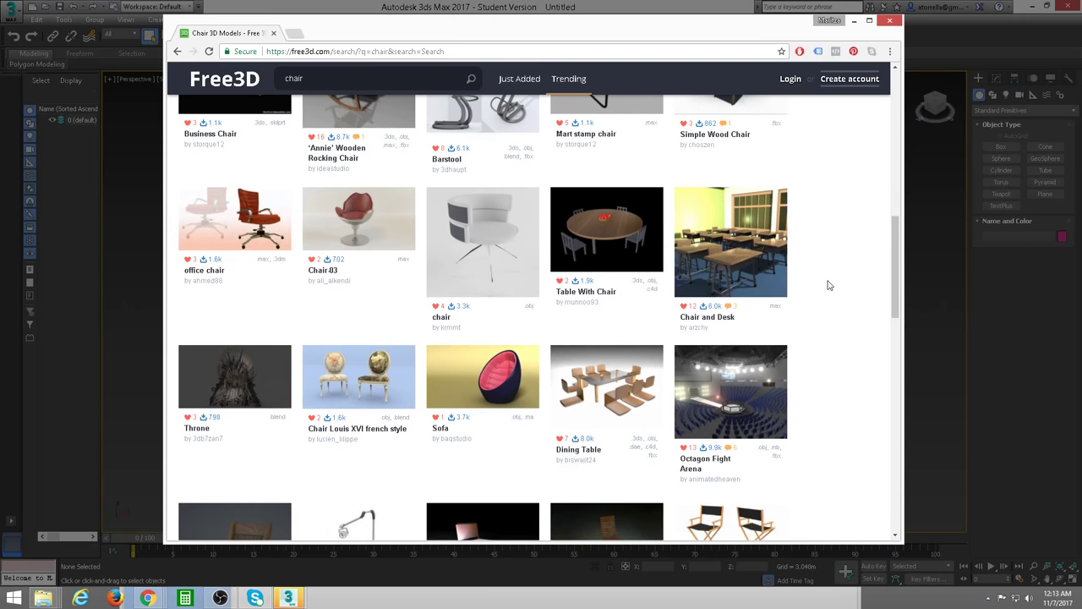
scroll(829, 285, "down", 3)
scroll(829, 285, "down", 2)
scroll(829, 285, "down", 1)
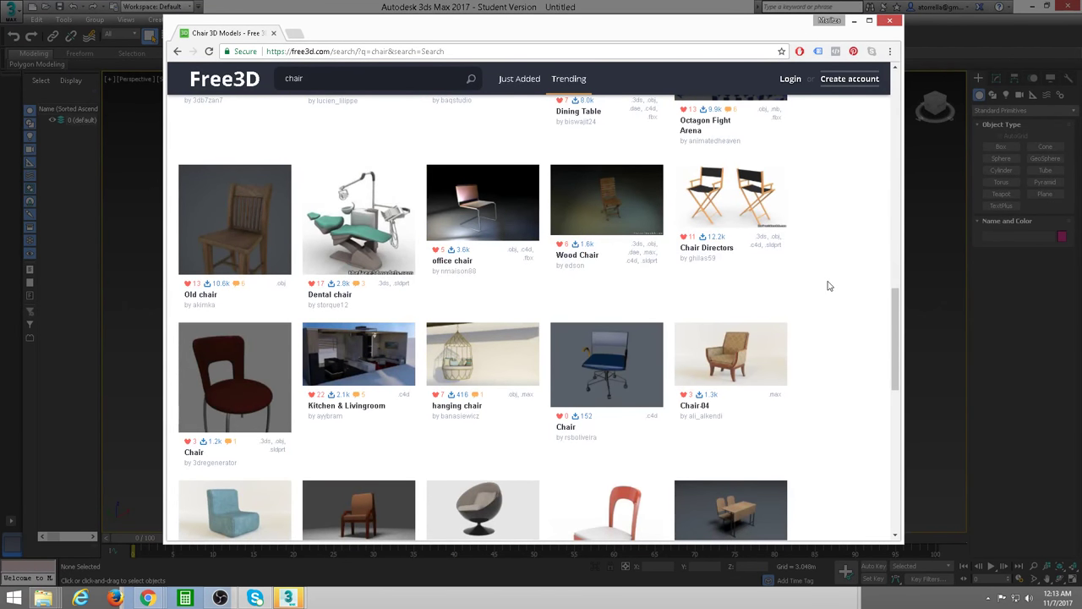
scroll(852, 294, "down", 1)
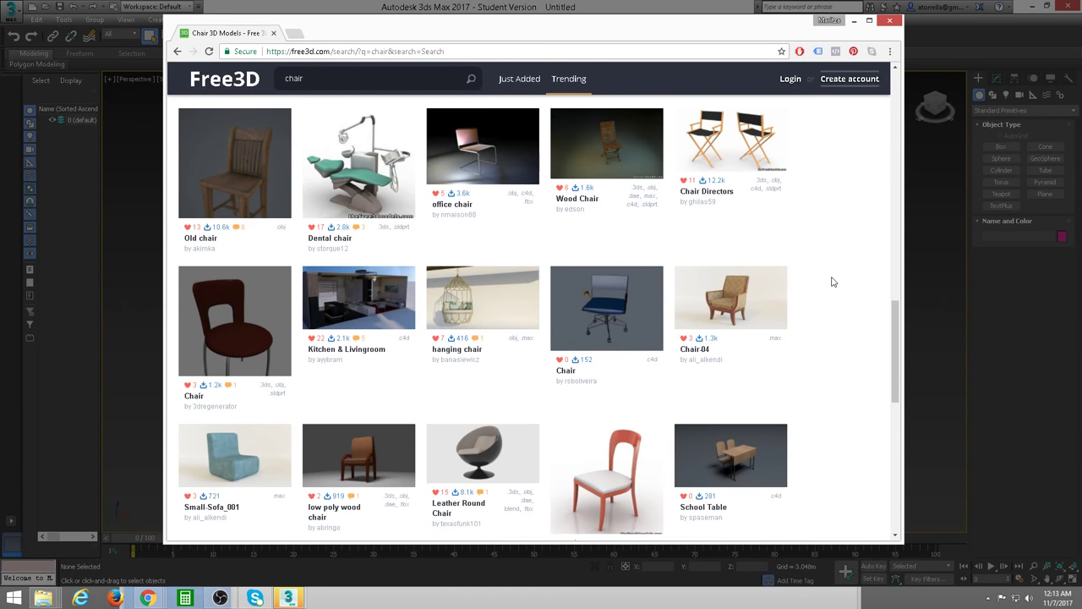
scroll(833, 282, "down", 1)
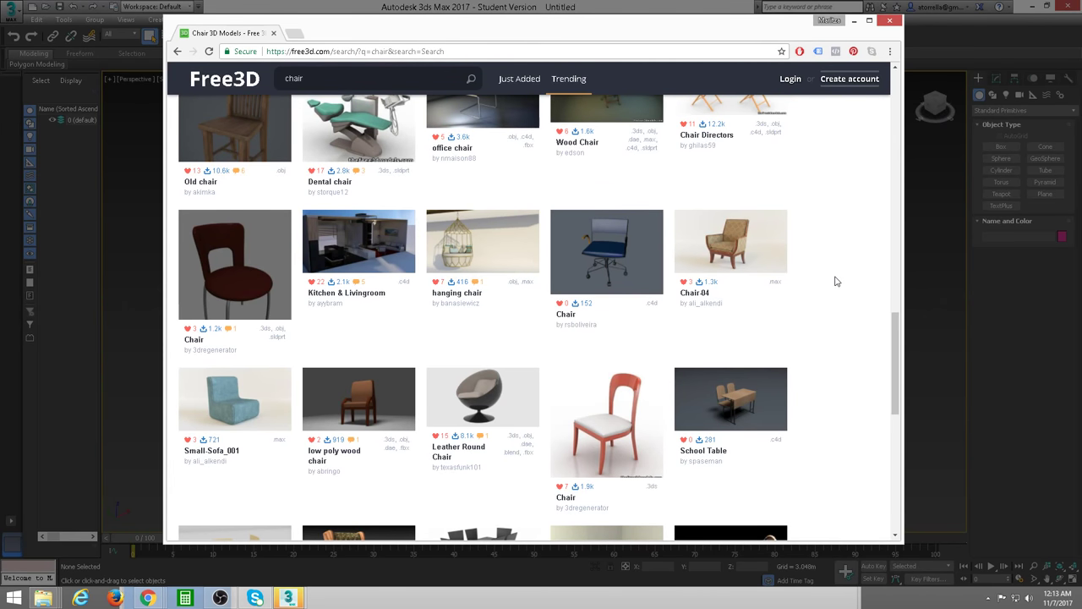
scroll(839, 281, "down", 3)
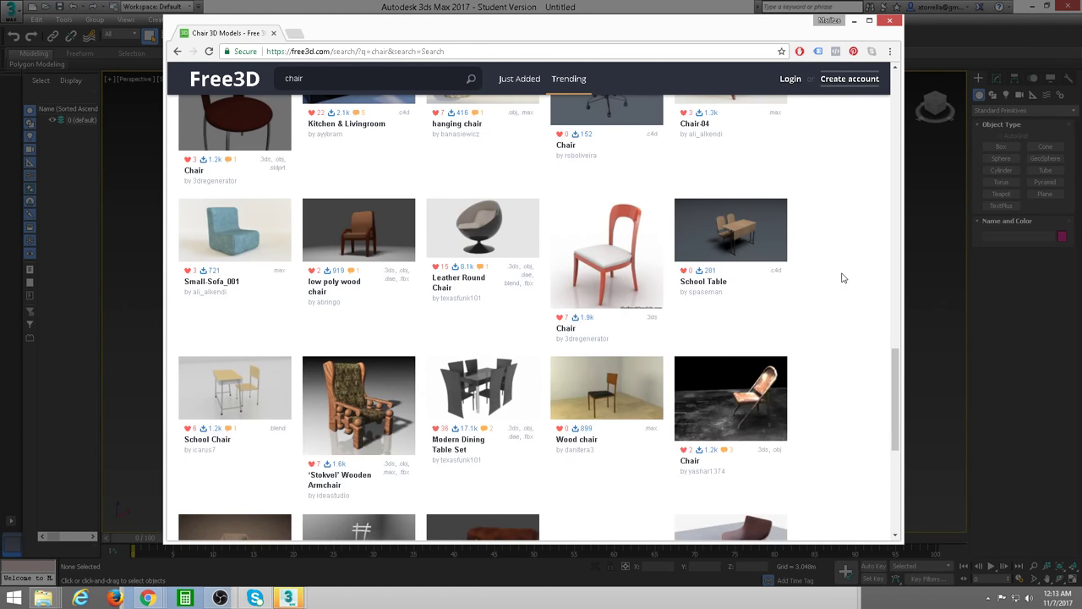
scroll(844, 278, "down", 2)
scroll(844, 277, "down", 2)
scroll(845, 276, "down", 2)
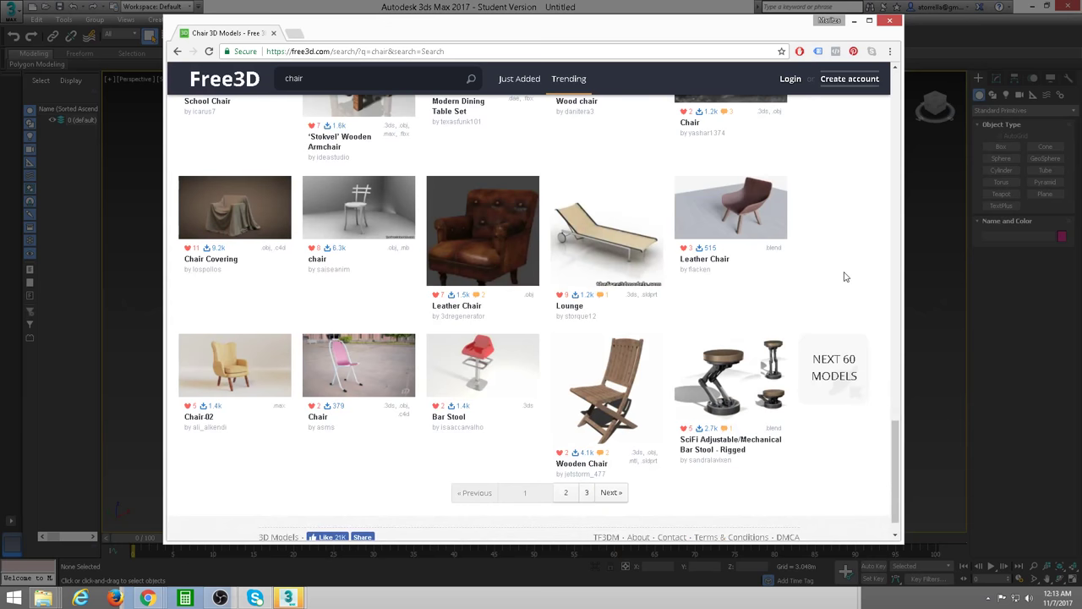
scroll(844, 277, "down", 1)
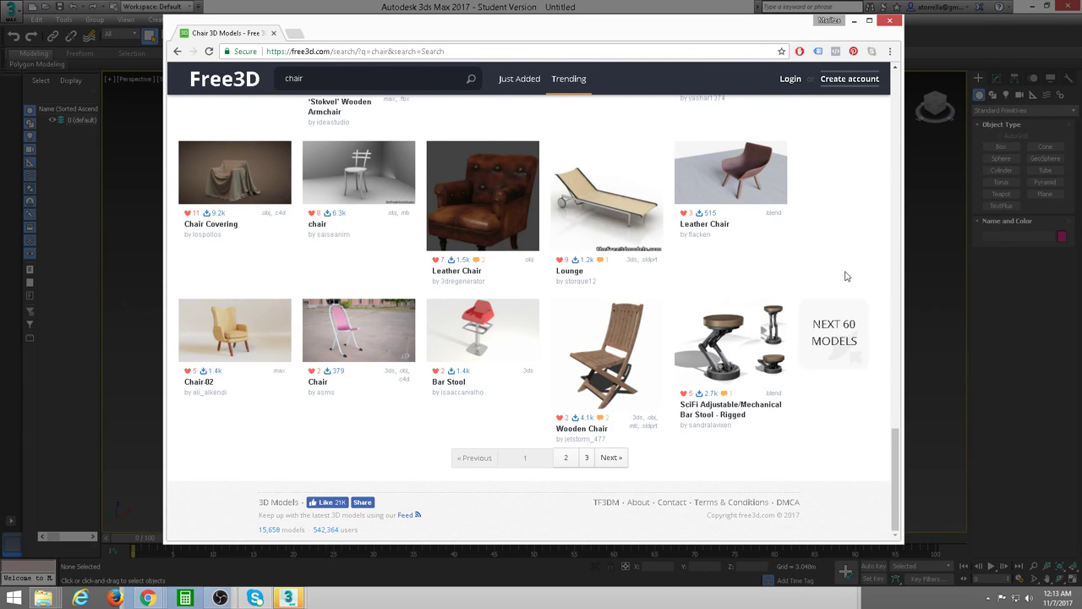
scroll(848, 276, "up", 6)
scroll(846, 273, "up", 2)
scroll(845, 274, "up", 1)
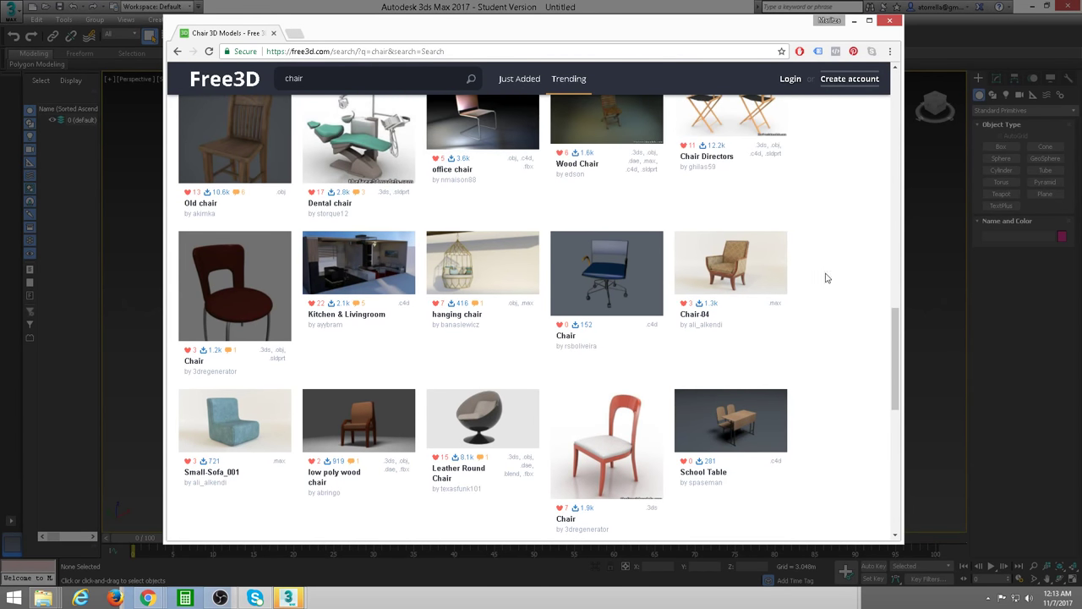
scroll(826, 278, "up", 1)
scroll(819, 298, "up", 1)
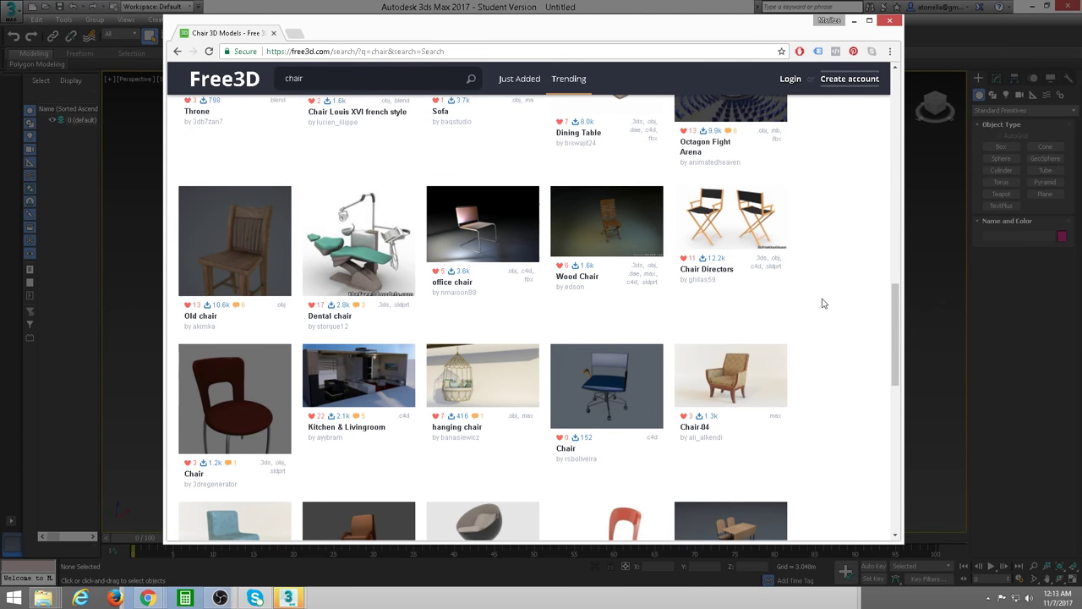
scroll(822, 301, "up", 1)
scroll(825, 303, "up", 1)
scroll(824, 303, "up", 2)
scroll(805, 323, "up", 2)
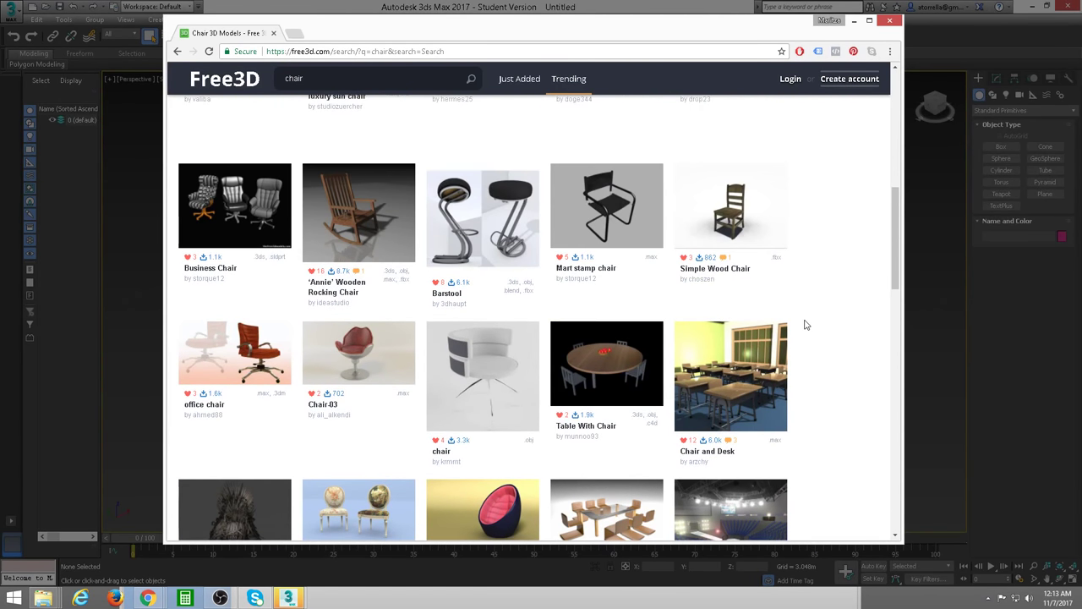
scroll(805, 324, "up", 1)
scroll(807, 326, "up", 2)
scroll(808, 327, "up", 2)
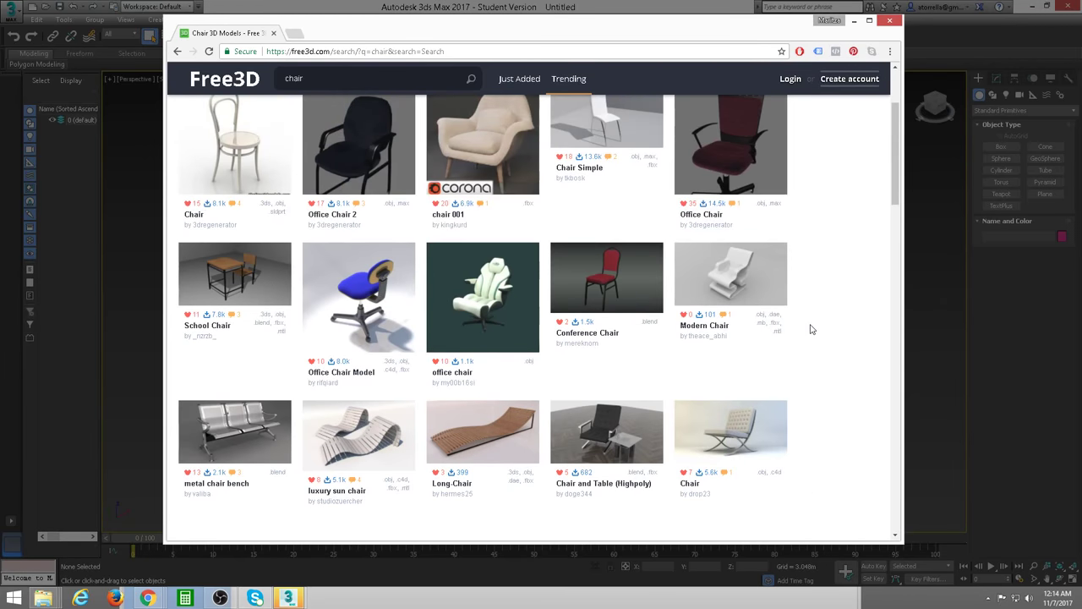
scroll(810, 329, "up", 2)
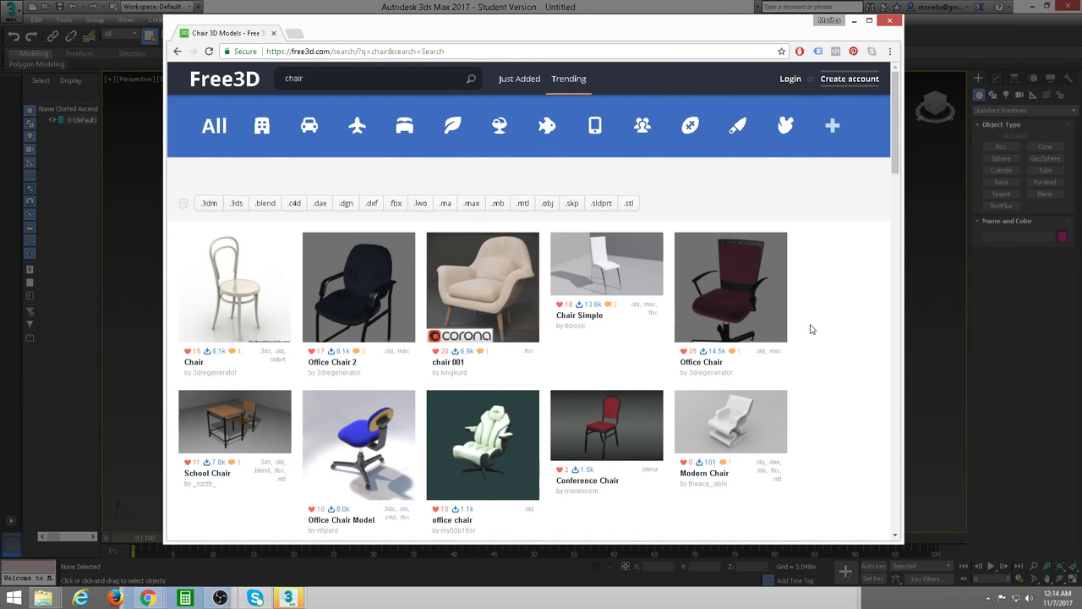
left_click(511, 291)
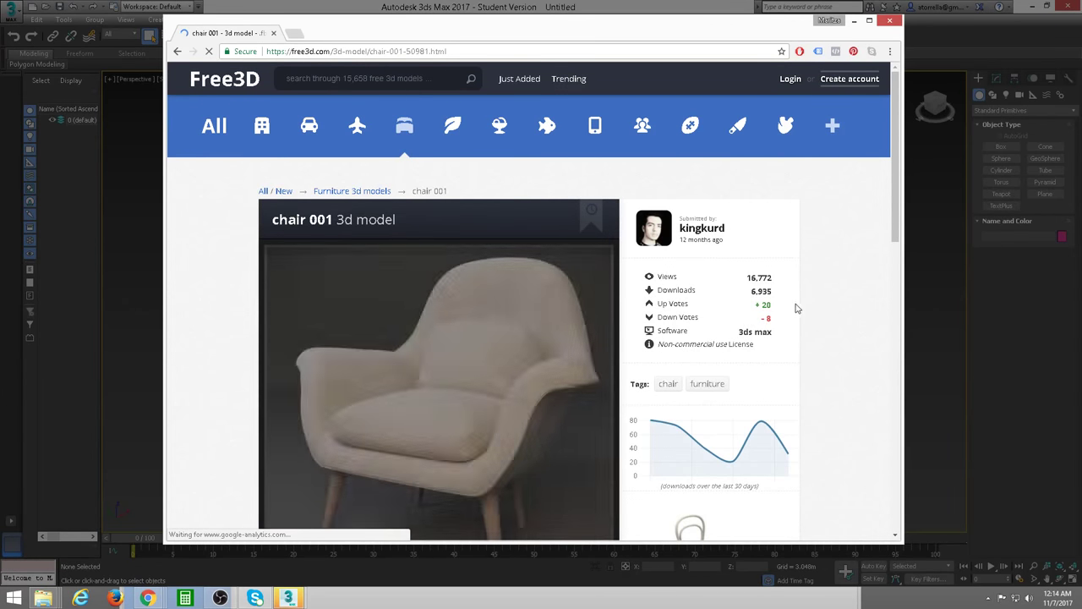
Download the chair 001 model's 8.1 MB .rar archive from its page.
mouse_move(896, 168)
left_mouse_down()
mouse_move(904, 275)
mouse_move(902, 242)
mouse_move(902, 266)
left_mouse_up()
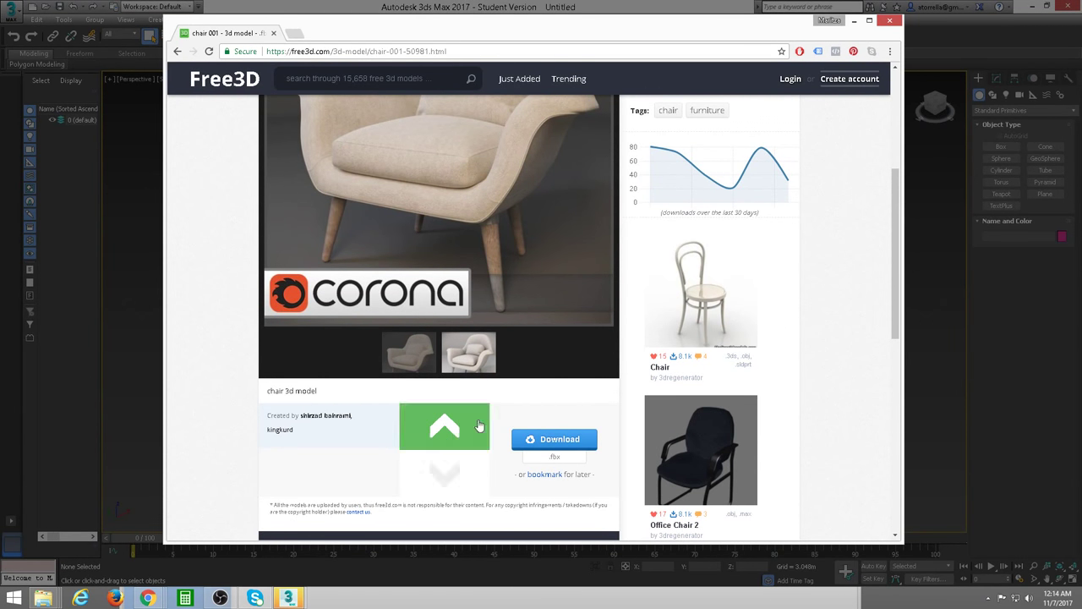
left_click_drag(896, 241, 898, 324)
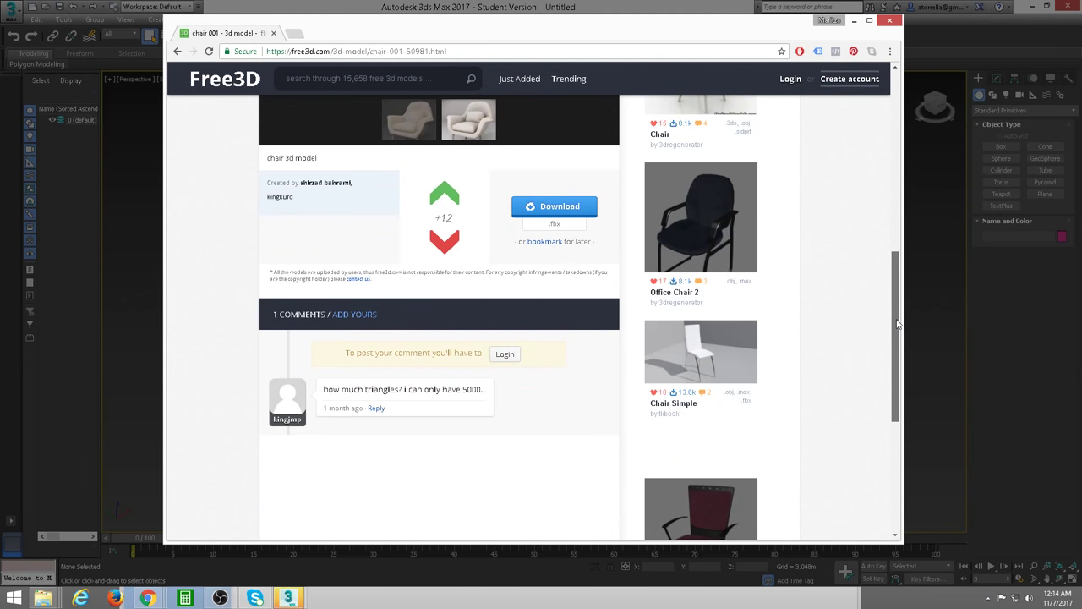
mouse_move(898, 324)
left_mouse_down()
mouse_move(896, 171)
mouse_move(906, 210)
left_mouse_up()
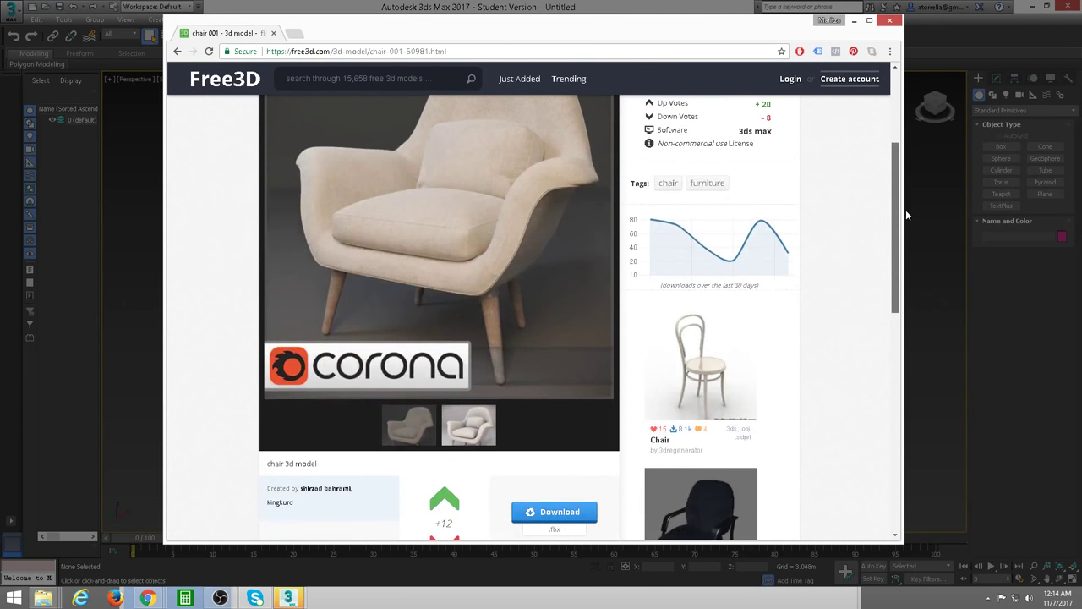
left_click(554, 511)
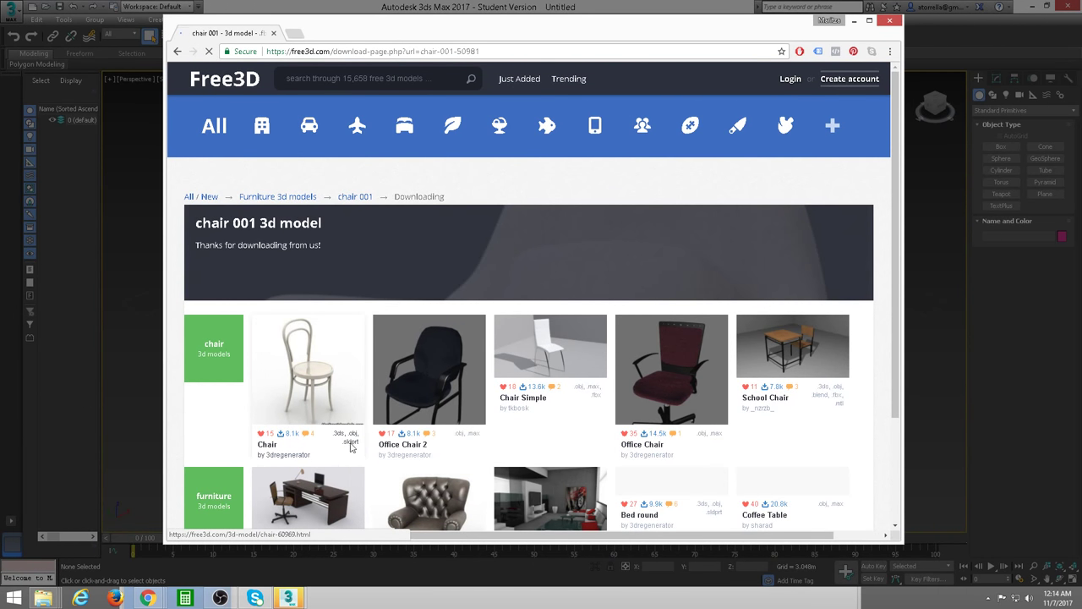
left_click_drag(898, 216, 896, 400)
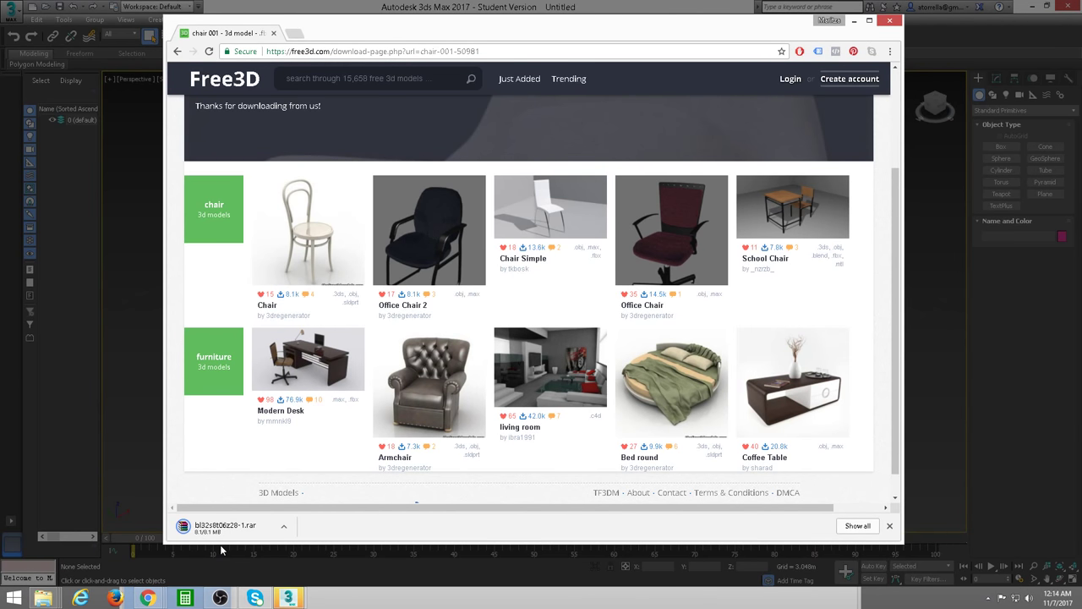
Open the downloaded chair archive in WinRAR and select its 1.FBX file.
left_click(256, 530)
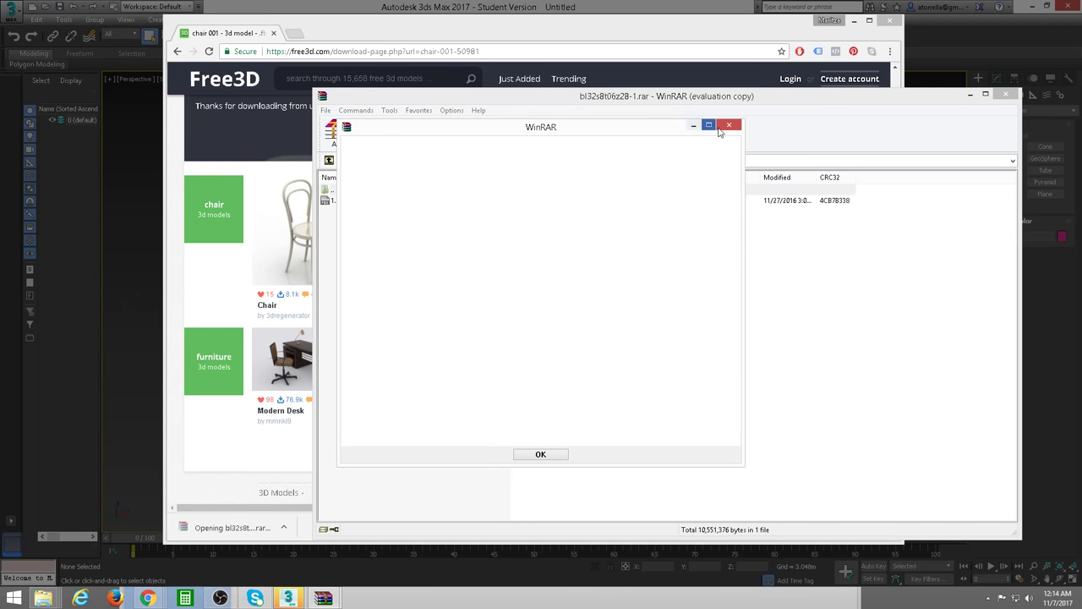
left_click(729, 125)
left_click(341, 201)
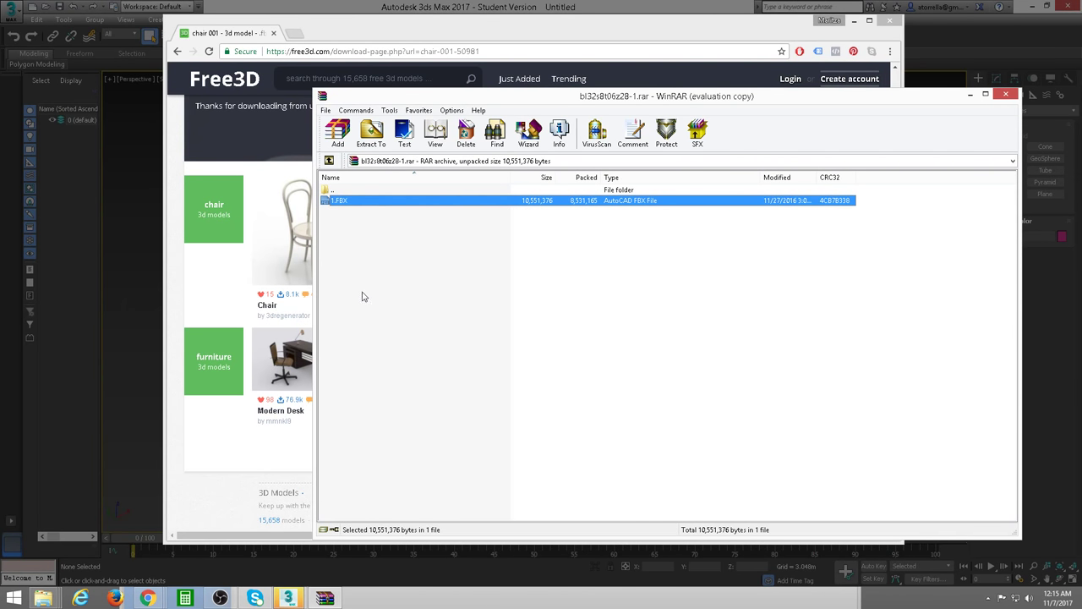
left_click(46, 599)
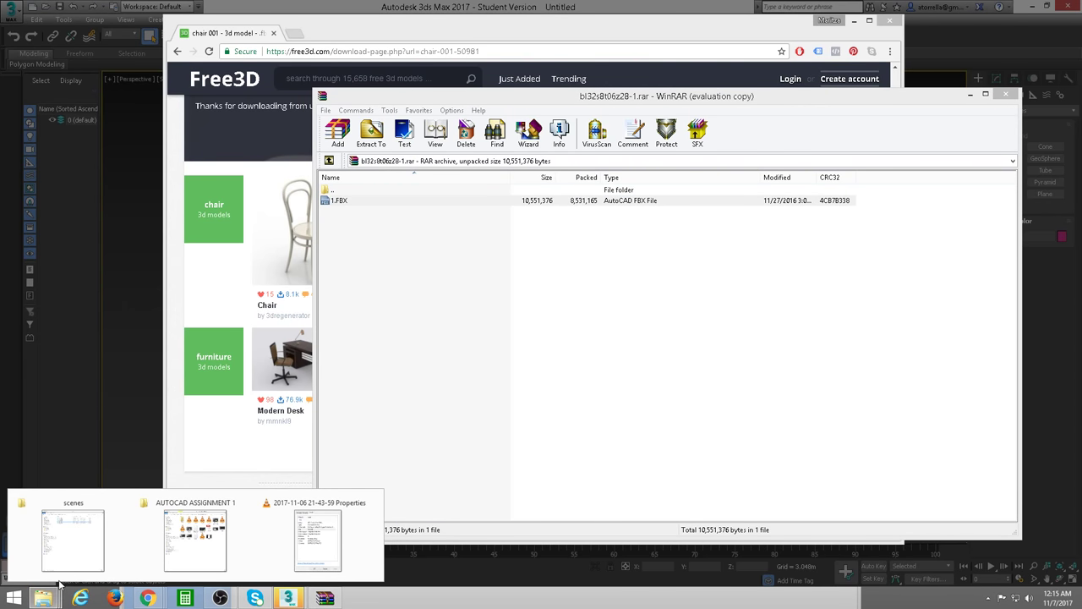
Create a new Chair_01 folder inside Desktop\CAD TO MAX\import.
left_click(101, 542)
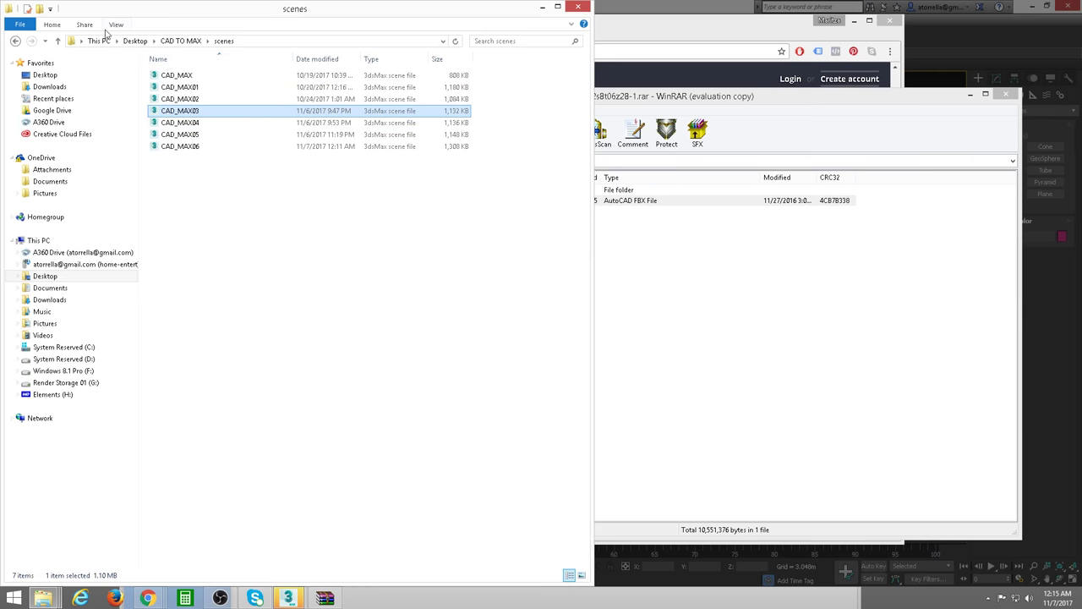
left_click(183, 41)
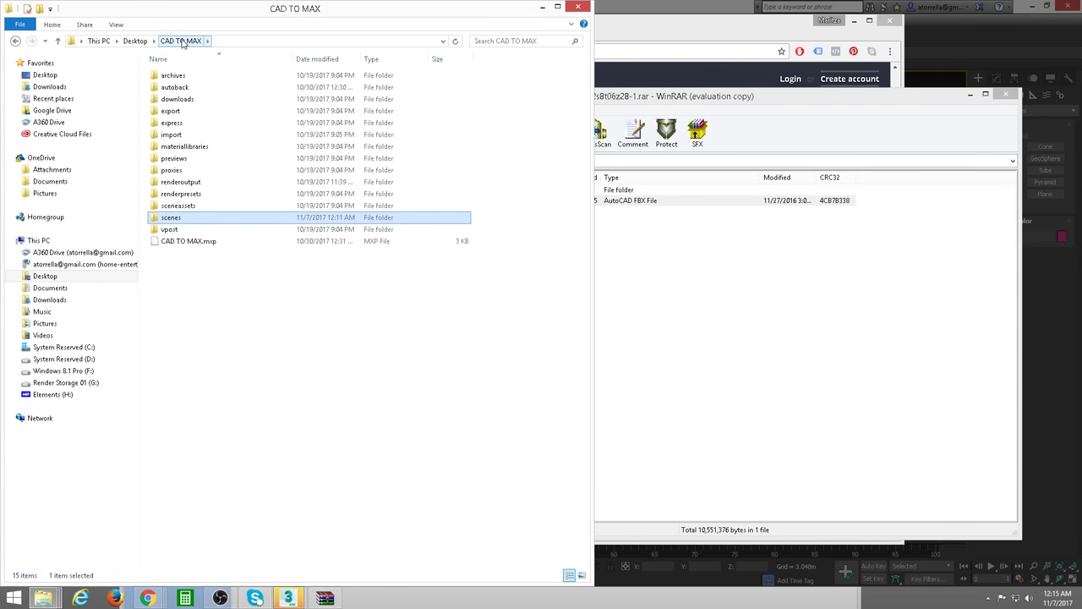
left_click(171, 137)
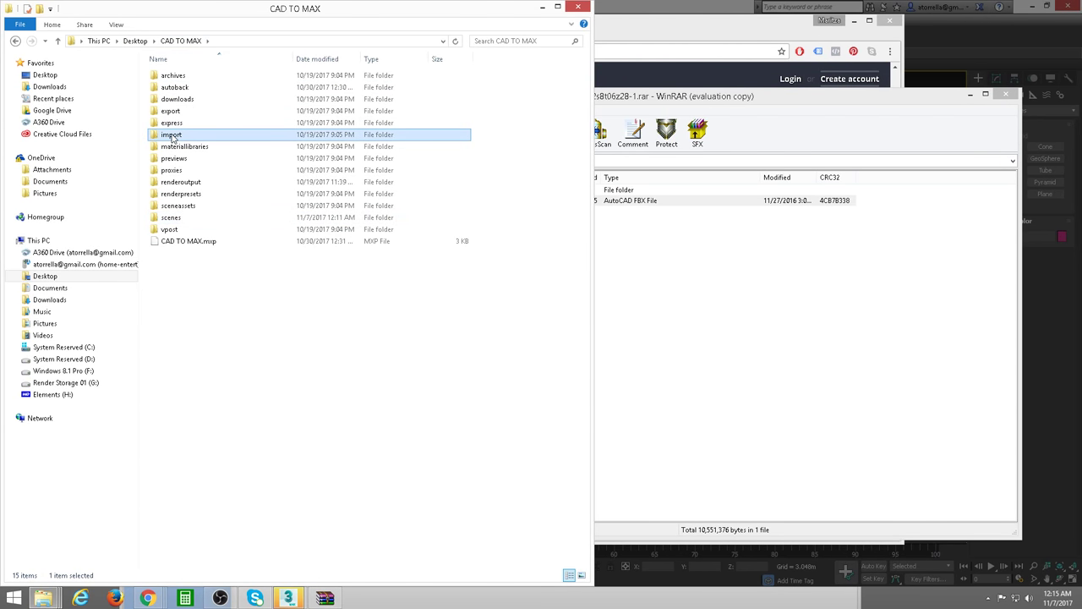
double_click(173, 138)
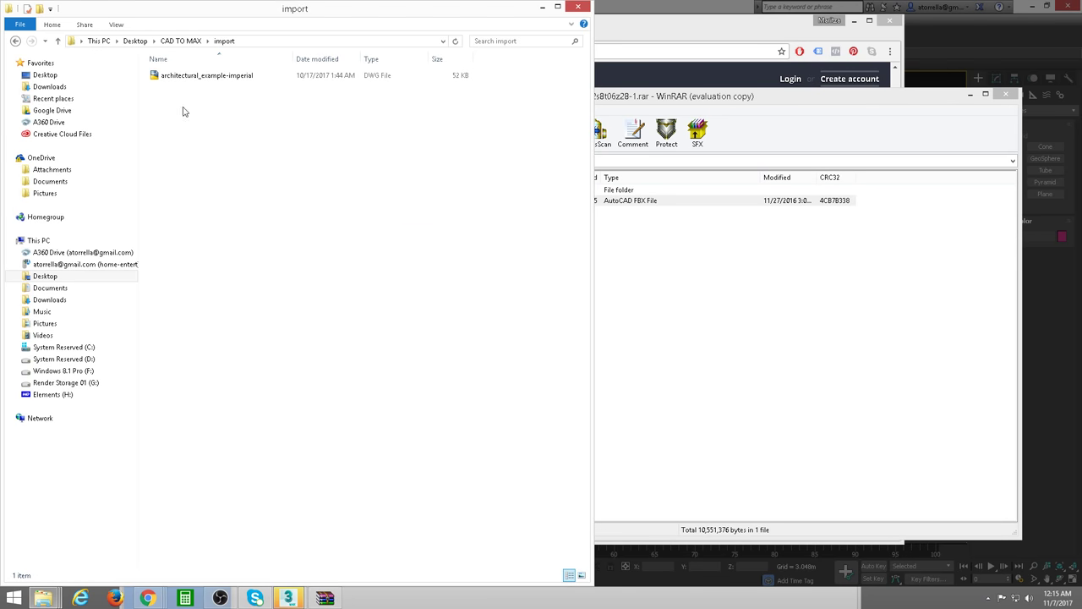
right_click(228, 131)
mouse_move(256, 261)
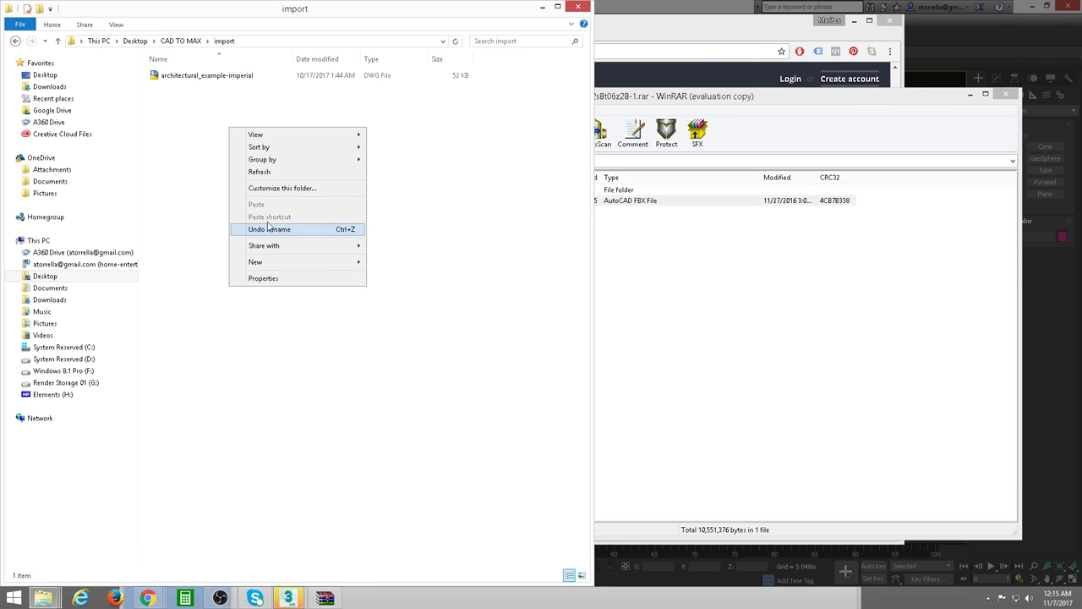
left_click(412, 262)
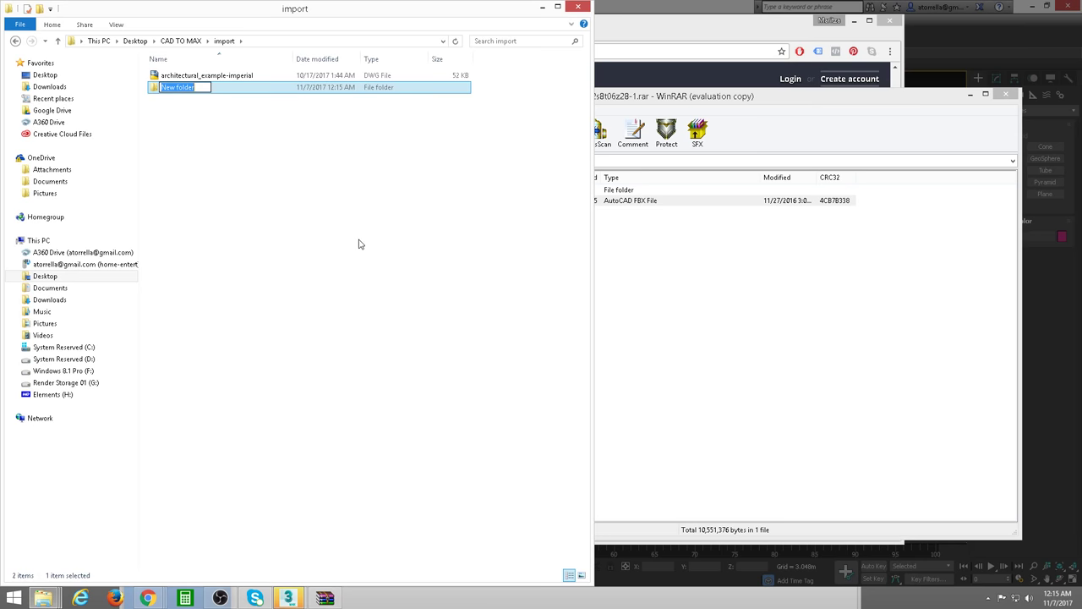
type("C")
type("hair_01")
key("Return")
key("Return")
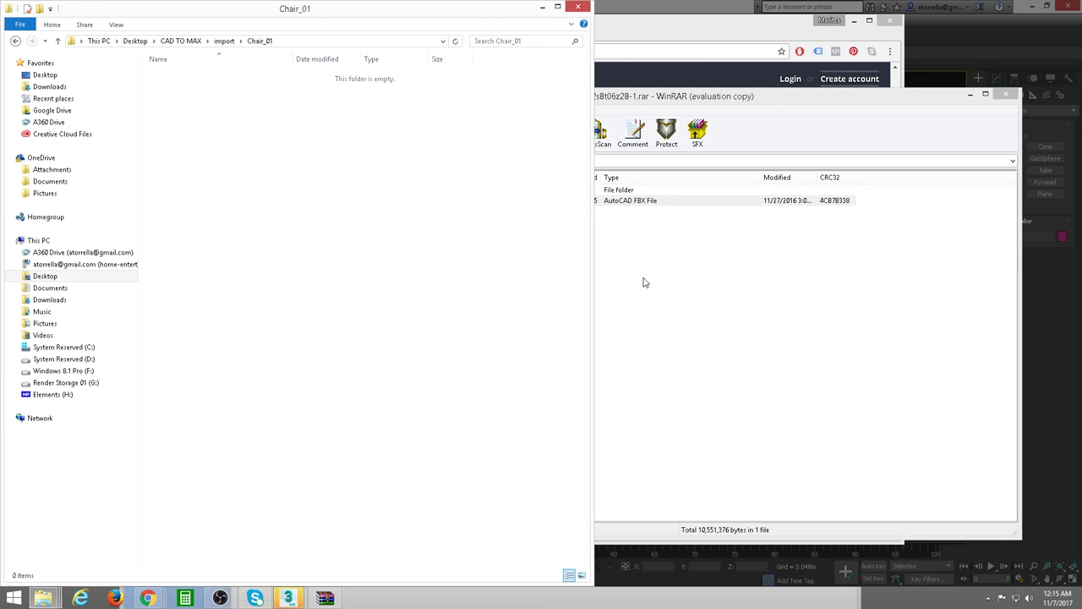
Copy 1.FBX from the archive into Chair_01, close WinRAR and minimise Chrome.
left_click(643, 282)
mouse_move(357, 203)
left_mouse_down()
mouse_move(203, 161)
mouse_move(188, 133)
left_mouse_up()
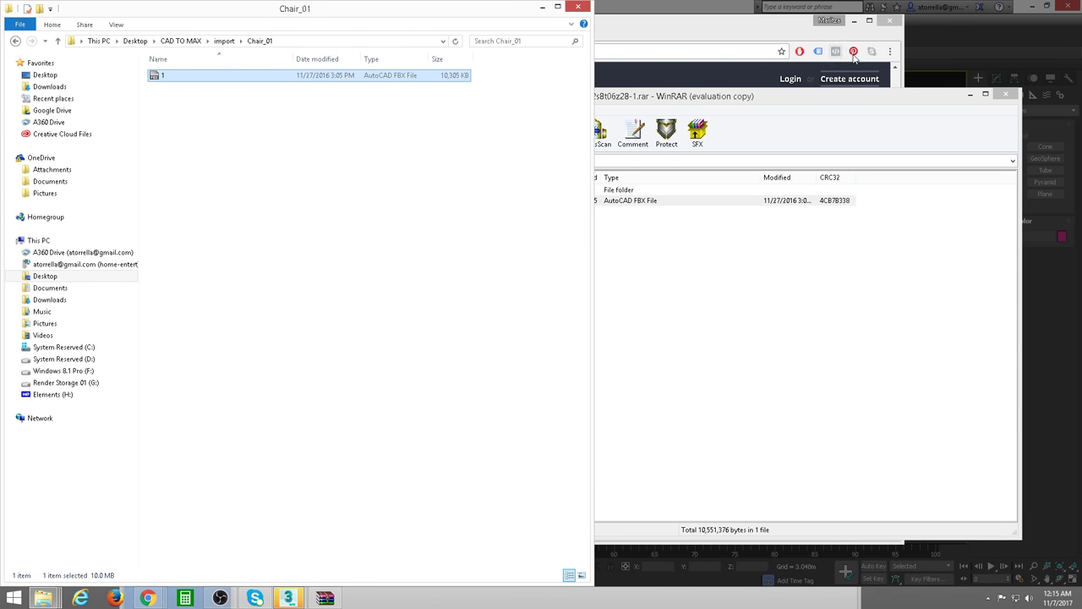
key("alt+F4")
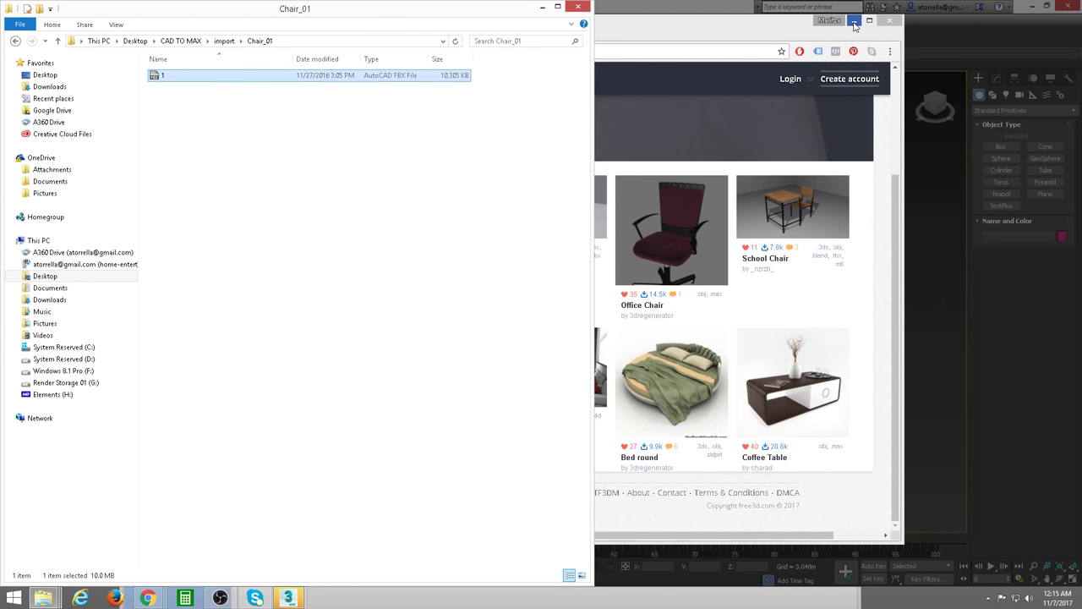
left_click(855, 25)
Start a blank Original Start Up scene in four viewports and bring up the Import options.
left_click(542, 7)
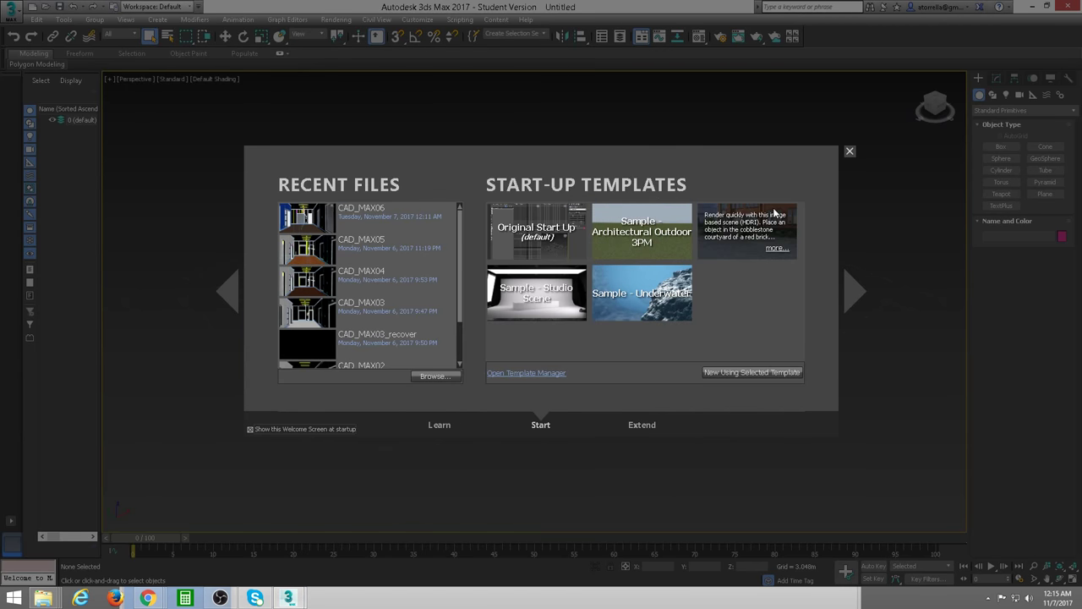
double_click(530, 227)
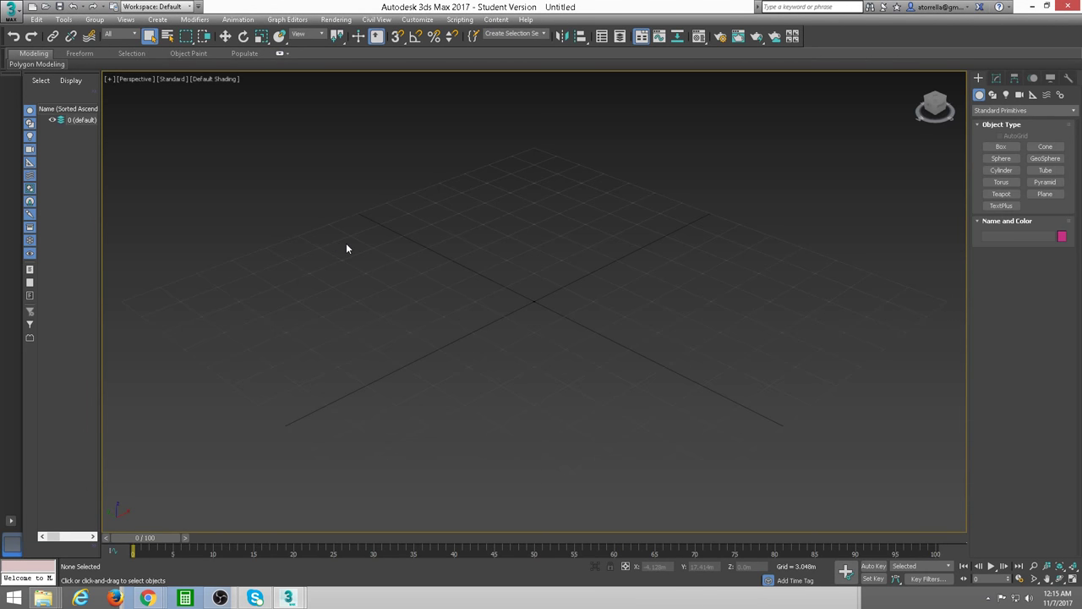
key("alt+w")
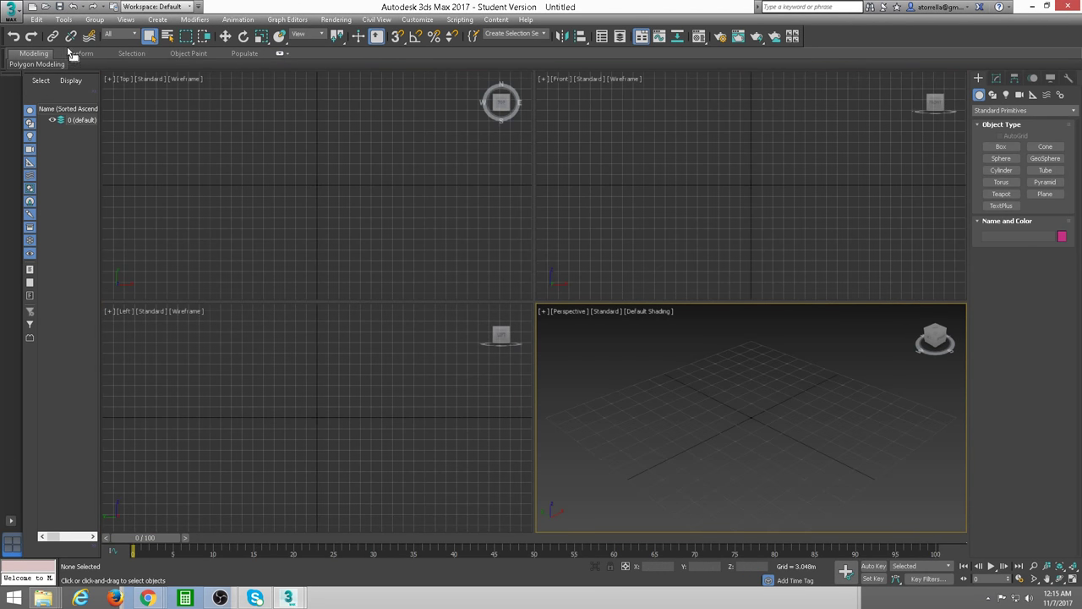
left_click(11, 10)
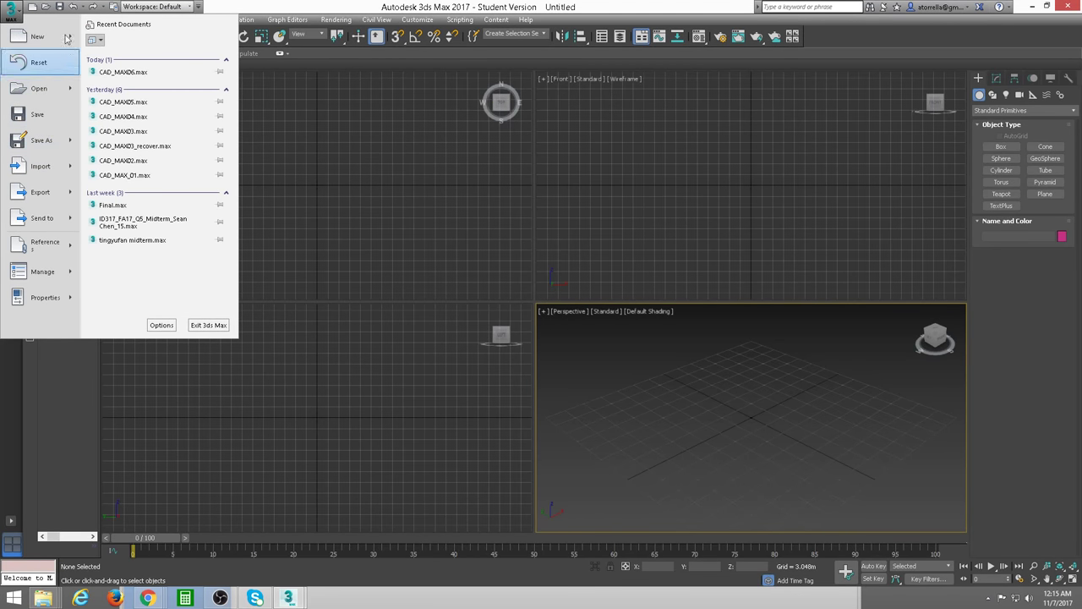
mouse_move(41, 166)
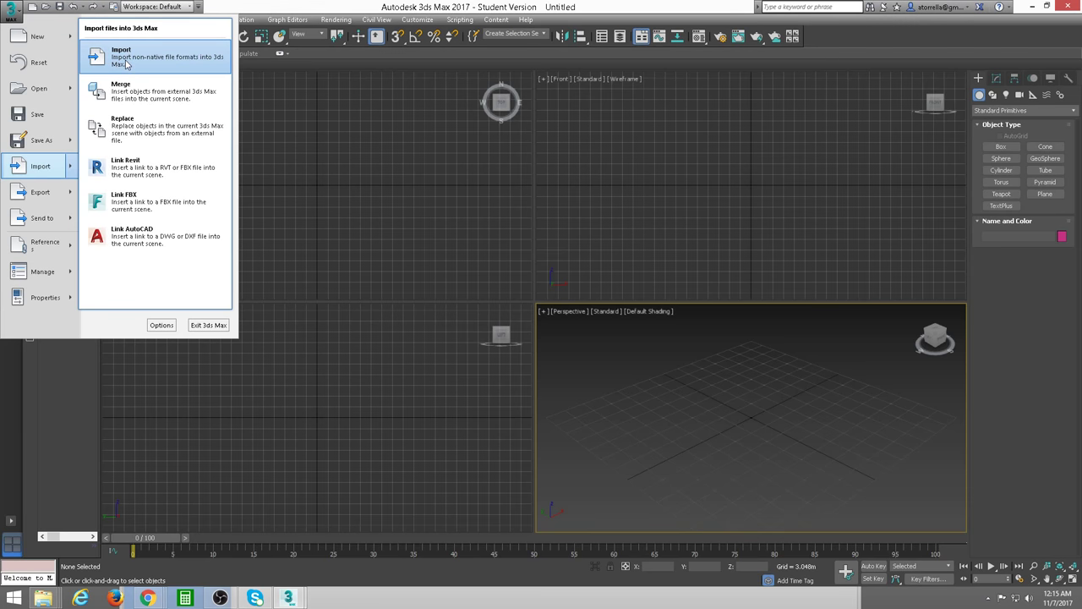
Import 1.FBX from Desktop\CAD TO MAX\import\Chair_01 to reach its FBX Import dialog.
left_click(125, 65)
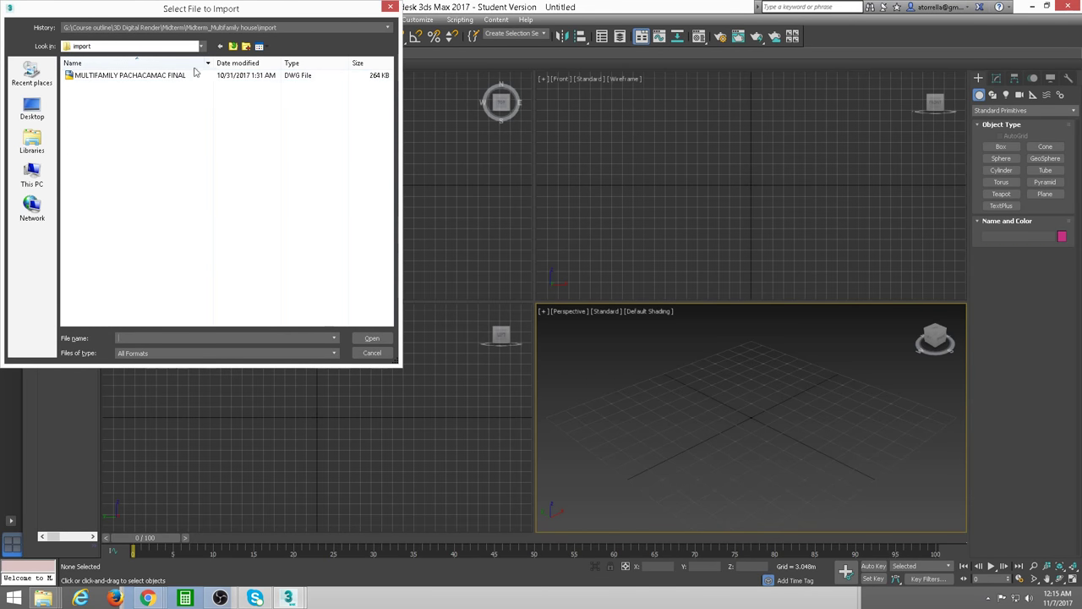
left_click(233, 47)
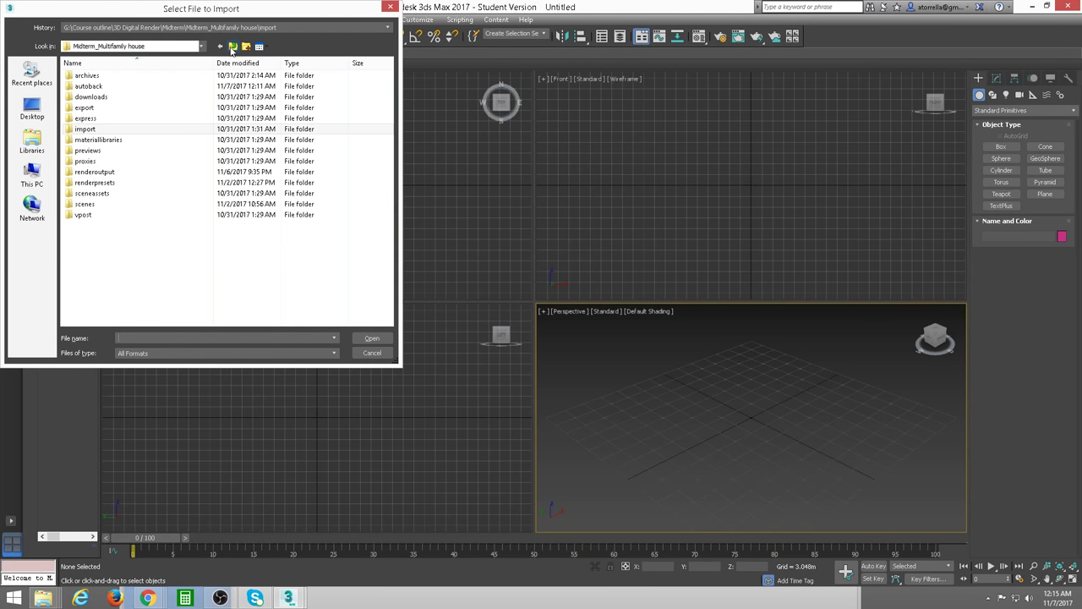
left_click(233, 46)
left_click(232, 46)
left_click(233, 47)
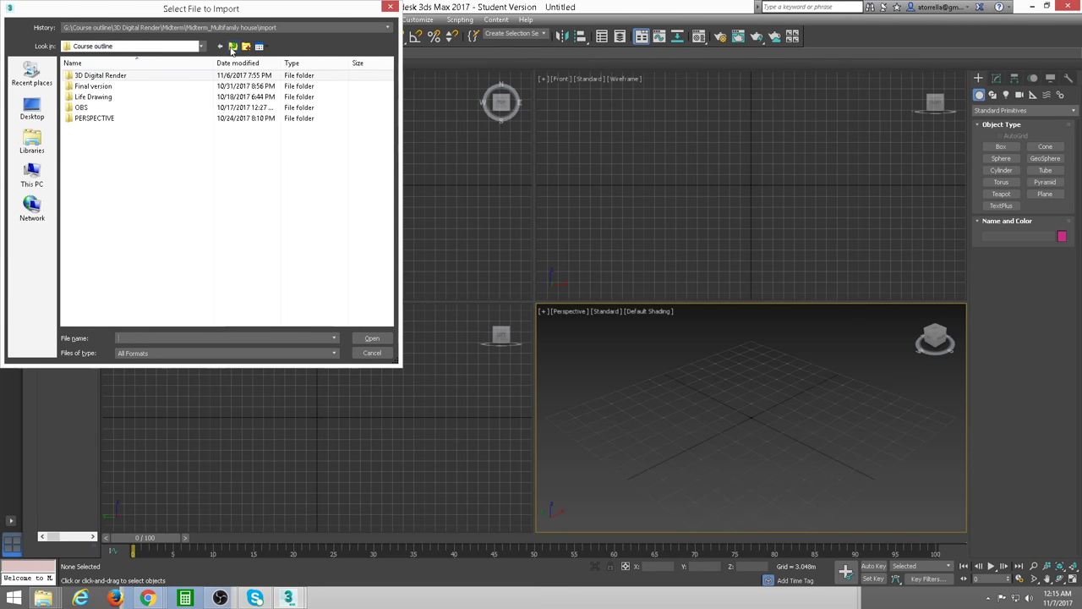
left_click(33, 109)
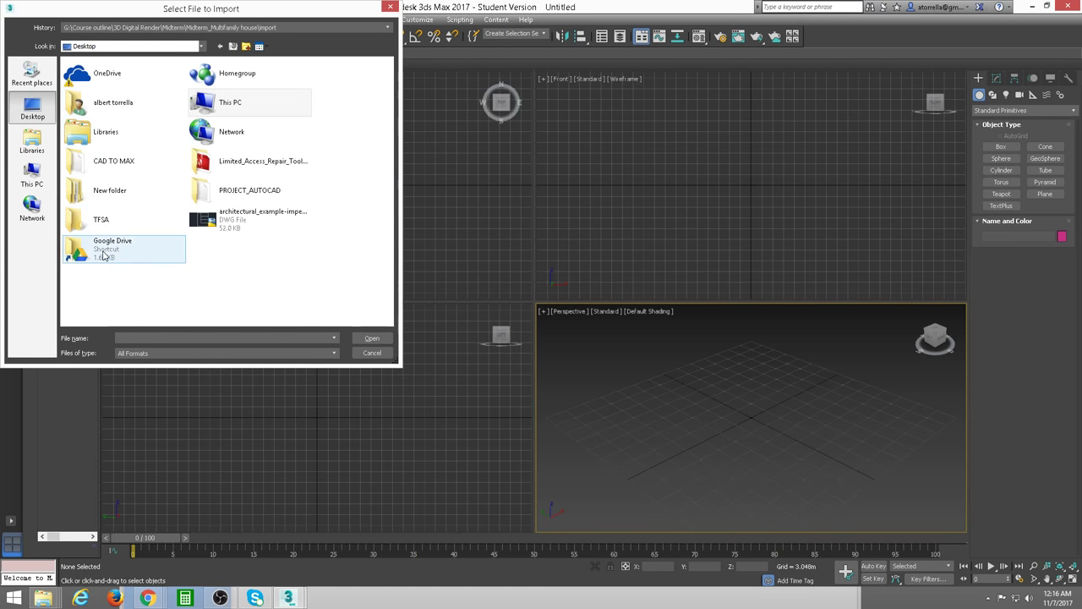
double_click(100, 162)
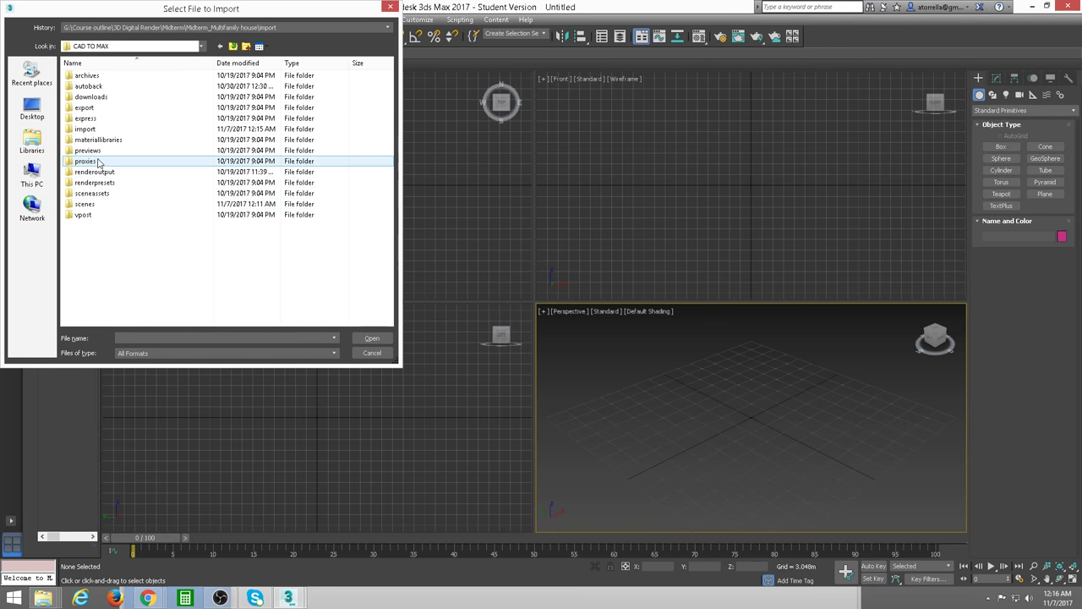
double_click(93, 129)
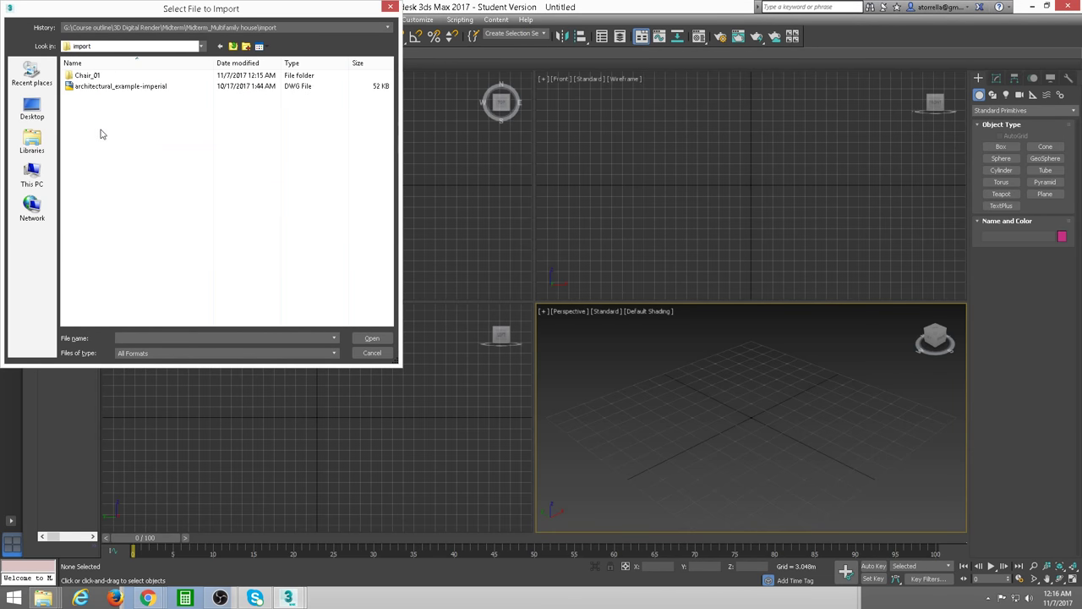
double_click(87, 77)
left_click(82, 78)
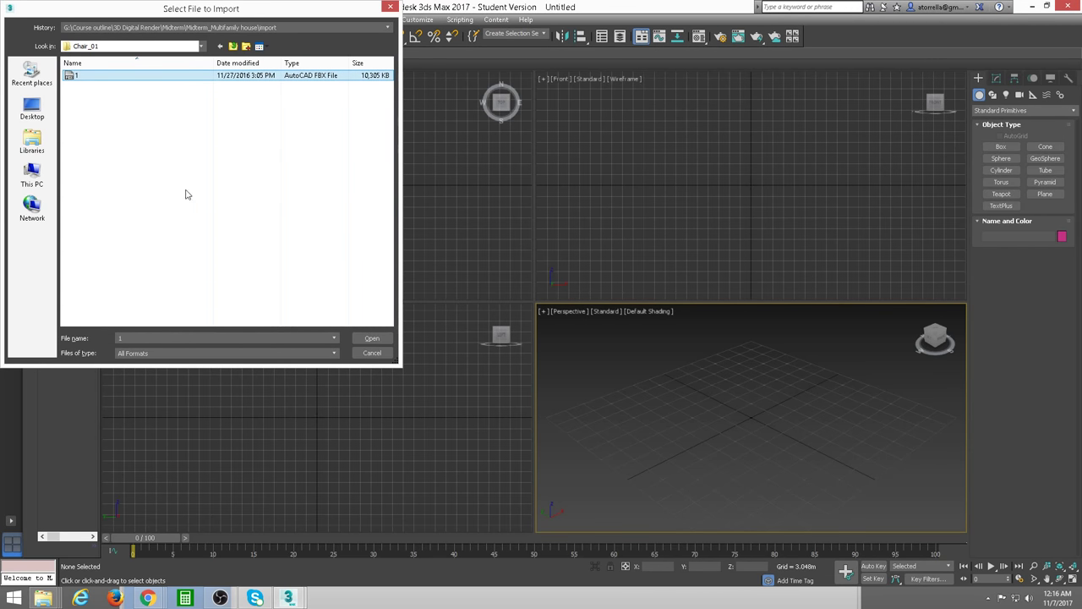
left_click(371, 338)
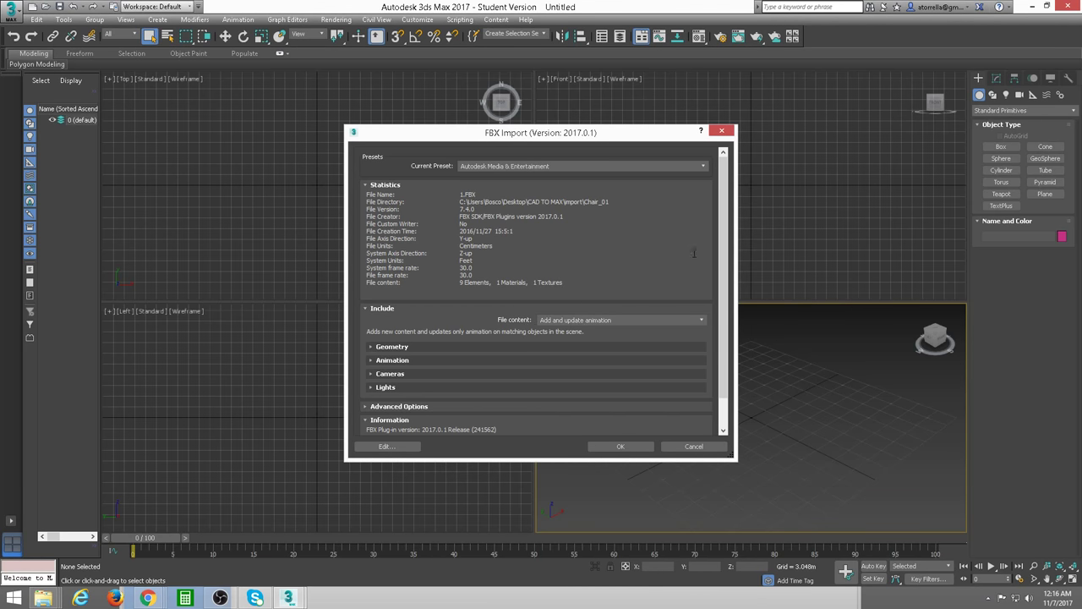
Review the FBX geometry and camera options and turn off animation import.
scroll(723, 240, "down", 3)
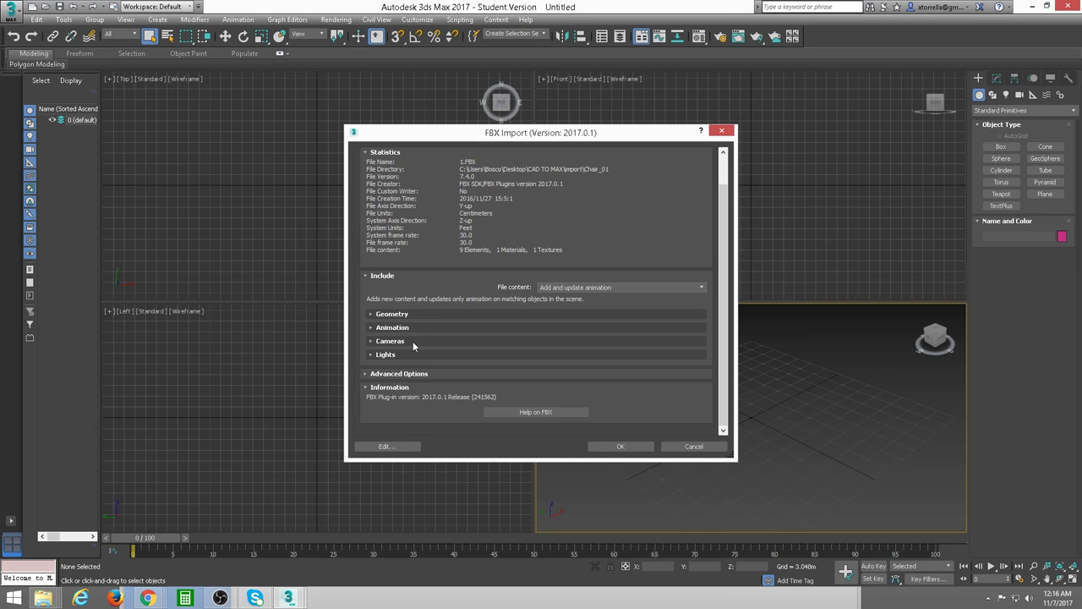
left_click(374, 316)
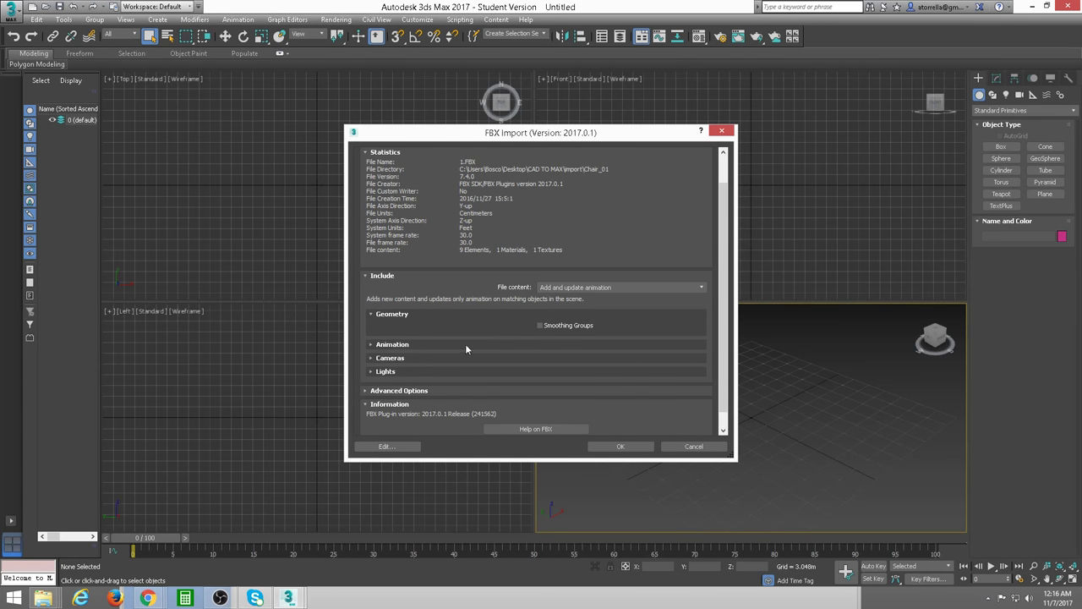
left_click(370, 345)
left_click(375, 345)
left_click(375, 359)
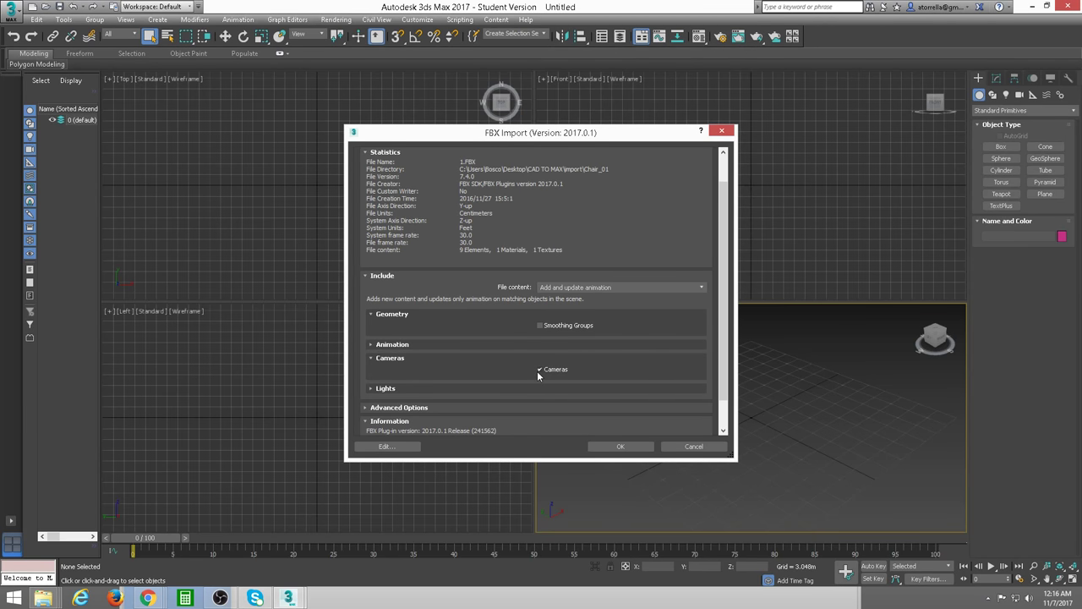
left_click(375, 358)
left_click(372, 345)
left_click(374, 356)
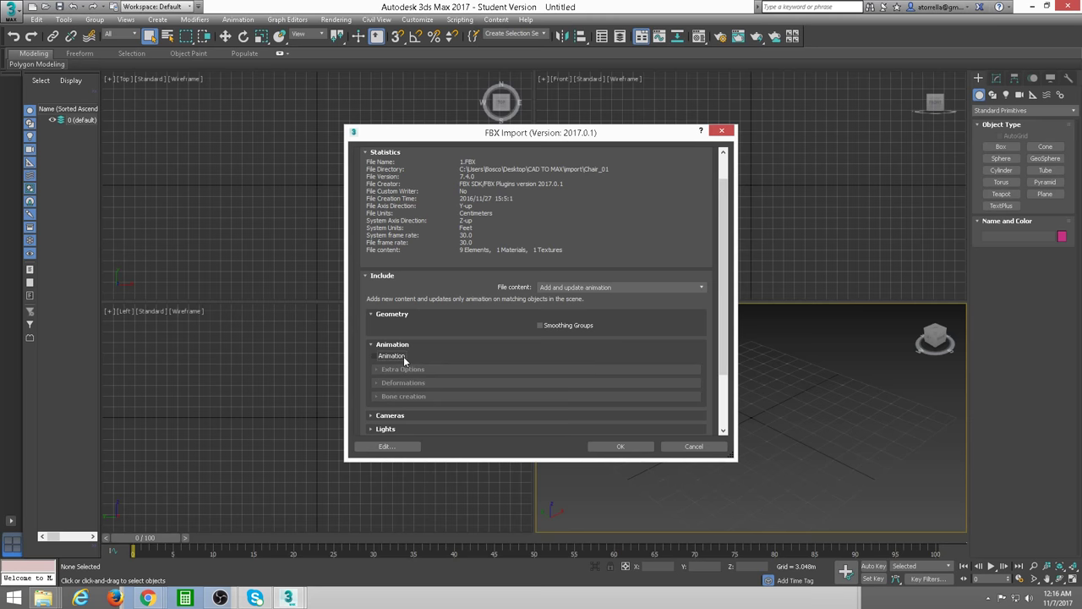
left_click(375, 345)
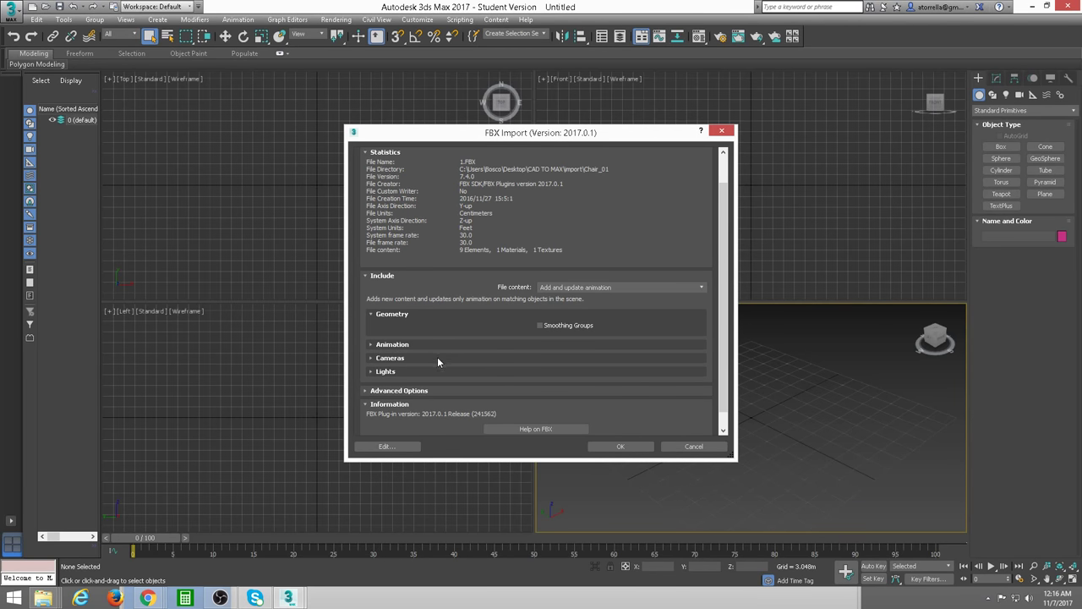
Disable Global Ambient Color import, check the unit settings, and import the chair.
left_click(372, 372)
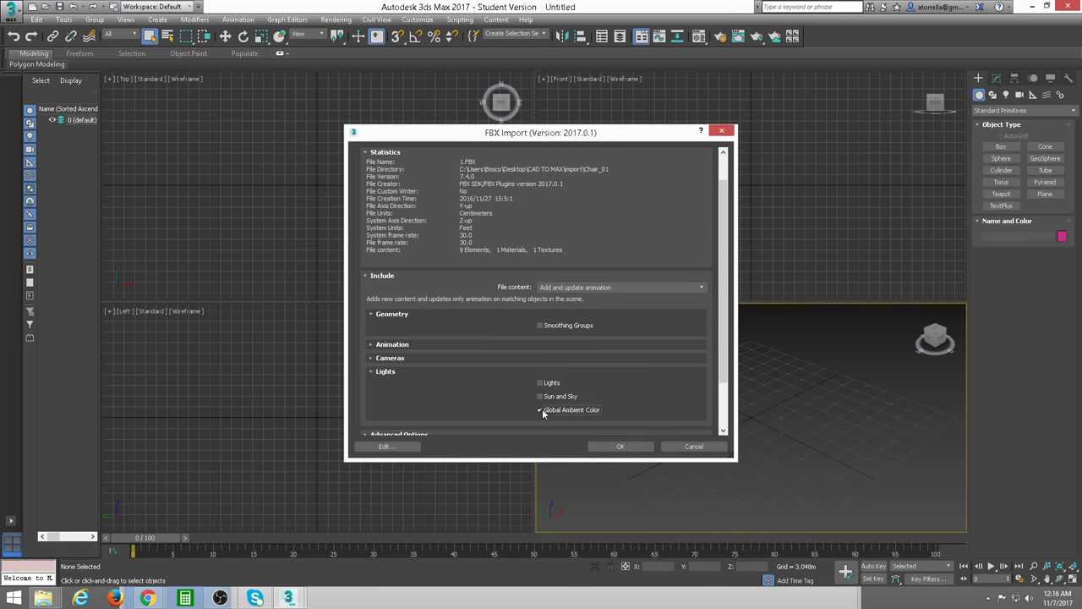
left_click(542, 409)
left_click(373, 374)
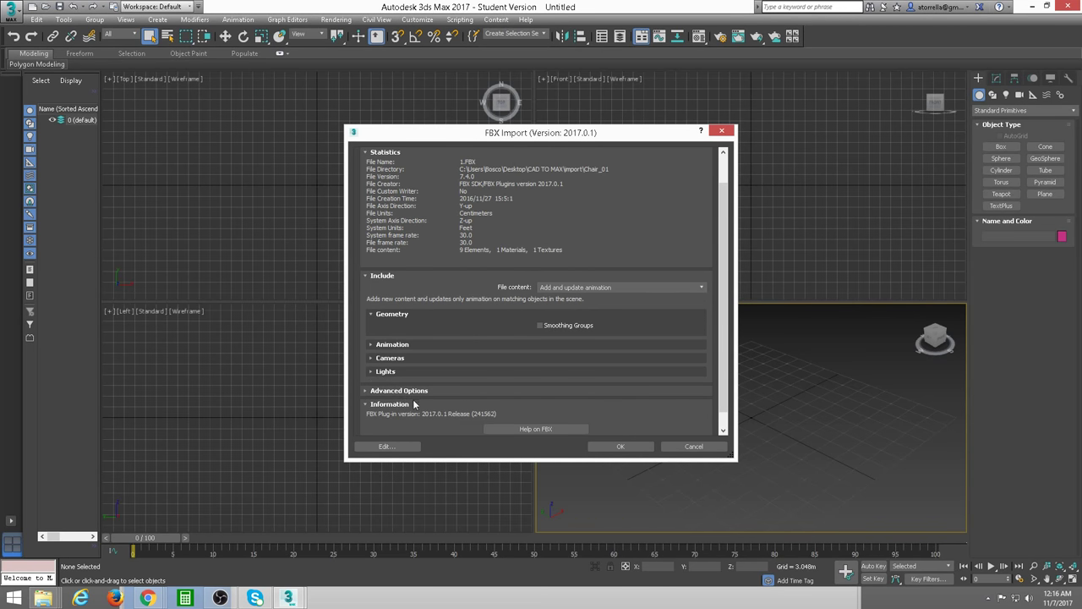
left_click(458, 391)
scroll(529, 369, "down", 1)
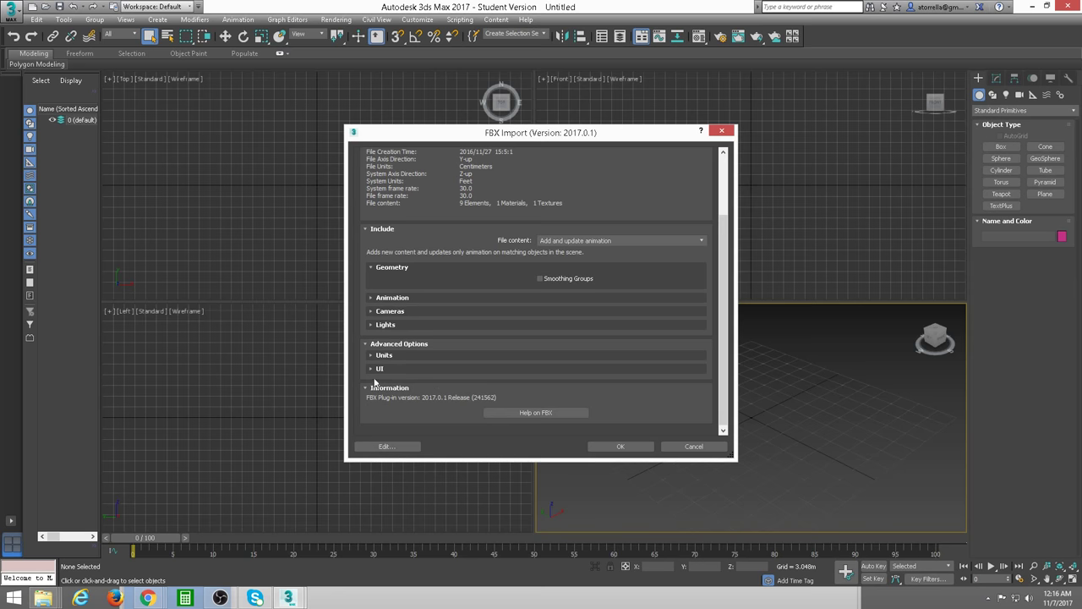
left_click(375, 355)
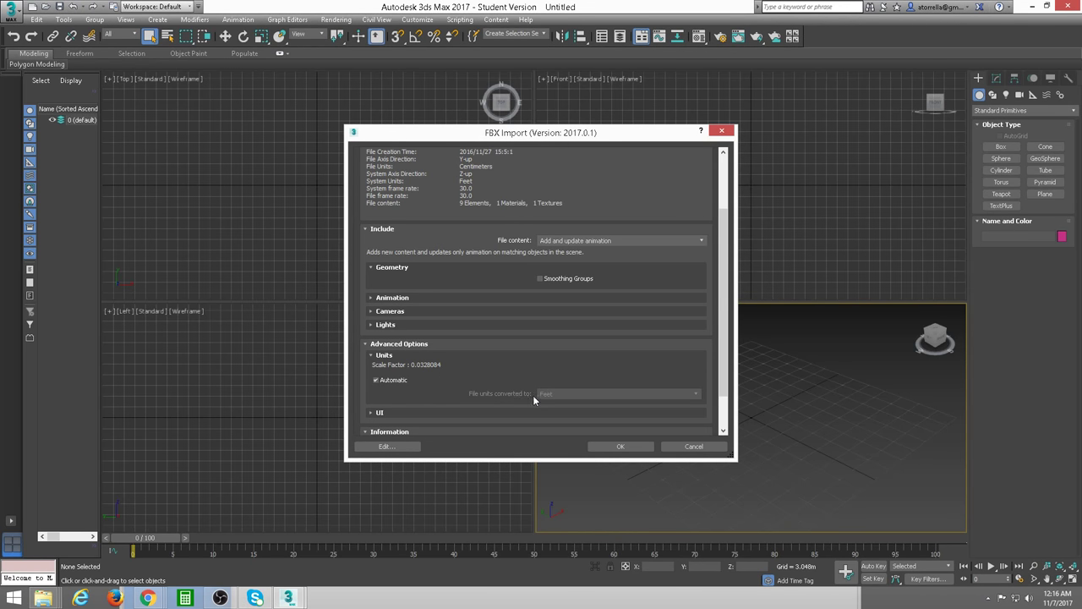
left_click(366, 344)
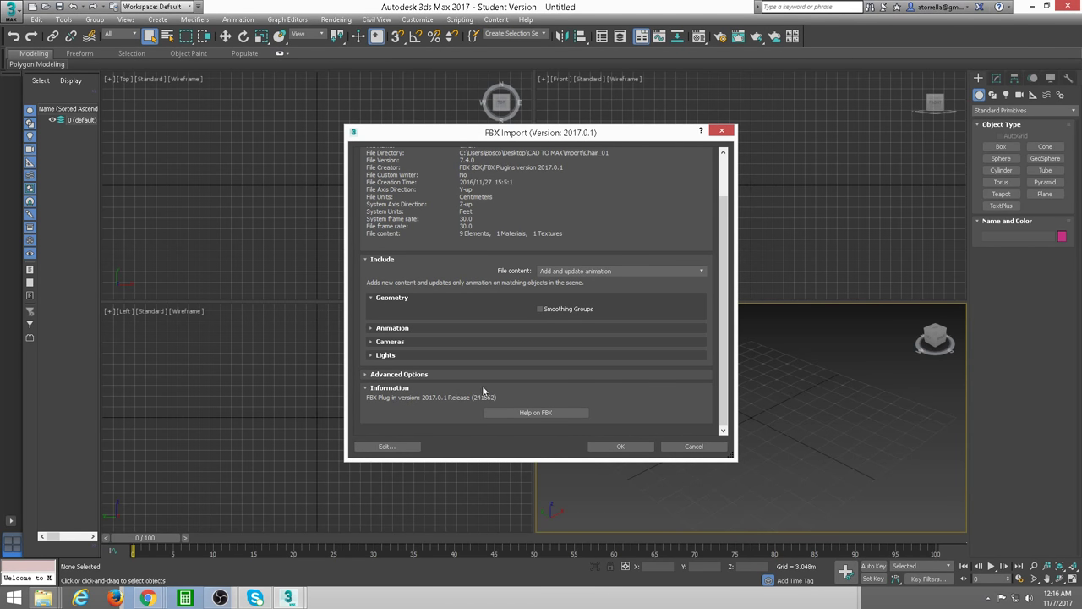
left_click(618, 446)
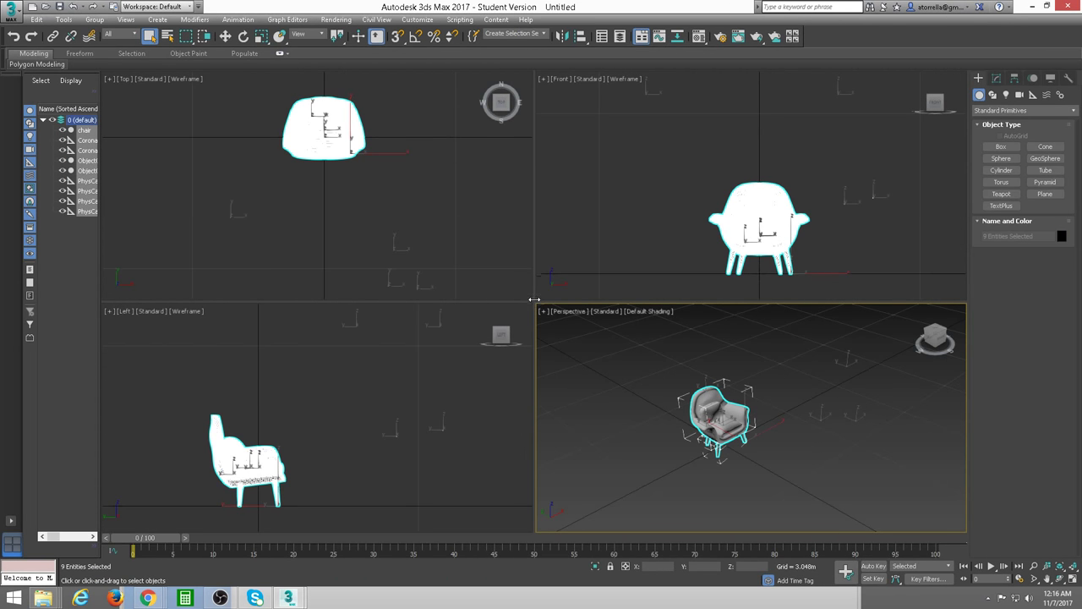
Enlarge the upper viewports and recentre and zoom the chair in the Top view.
left_click_drag(535, 303, 538, 338)
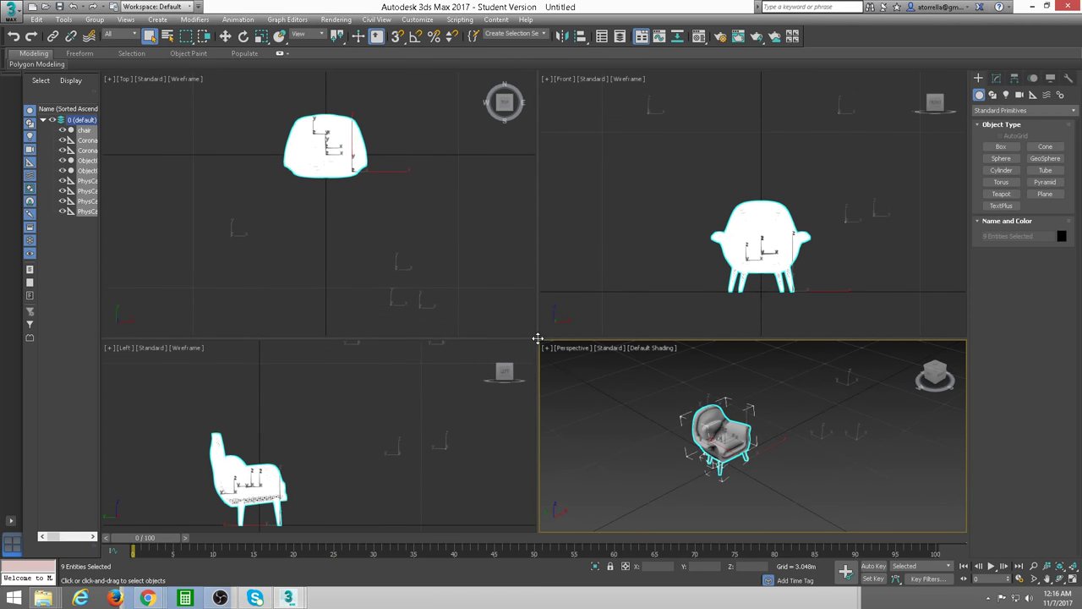
middle_click_drag(480, 288, 467, 245)
scroll(406, 262, "up", 3)
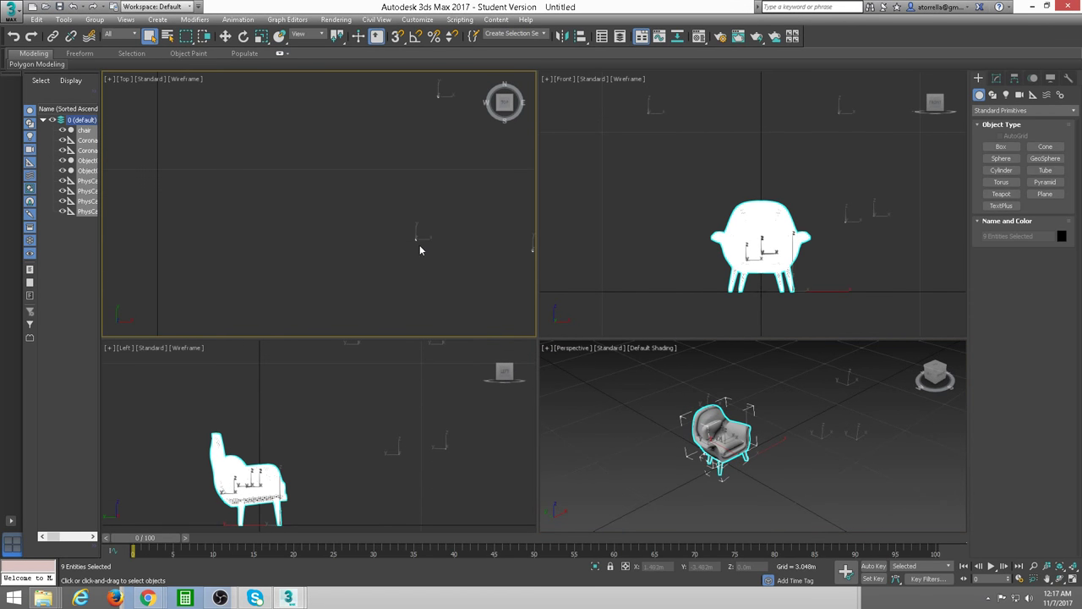
scroll(423, 241, "up", 2)
scroll(427, 245, "up", 2)
scroll(431, 251, "up", 3)
scroll(429, 250, "up", 3)
scroll(440, 241, "down", 3)
scroll(453, 222, "down", 3)
scroll(415, 213, "down", 1)
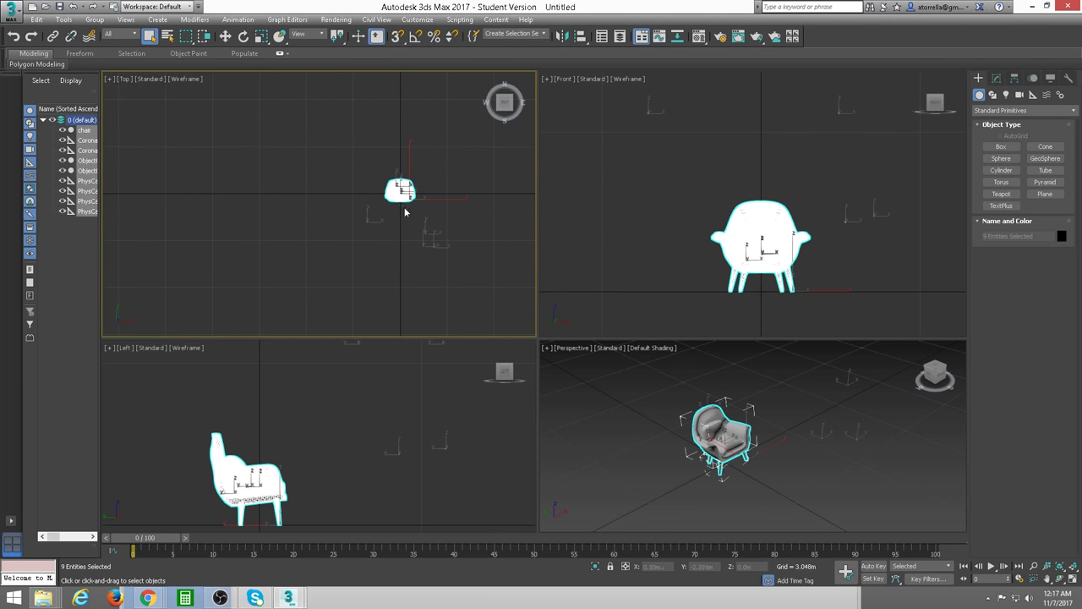
scroll(385, 218, "up", 3)
scroll(389, 212, "up", 2)
scroll(395, 203, "up", 2)
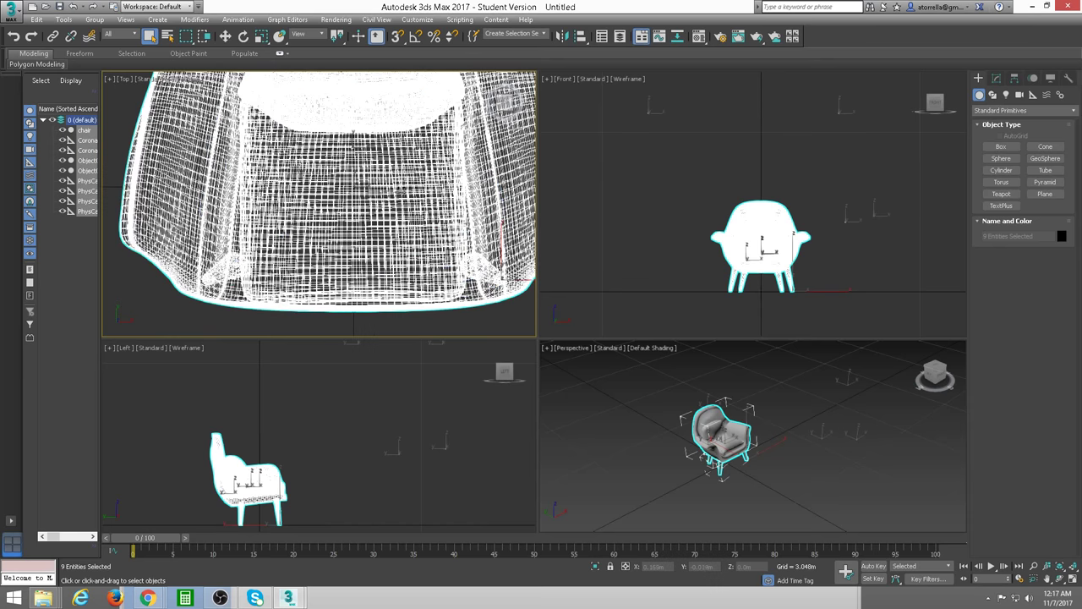
scroll(404, 191, "up", 2)
scroll(403, 191, "down", 3)
scroll(404, 192, "down", 2)
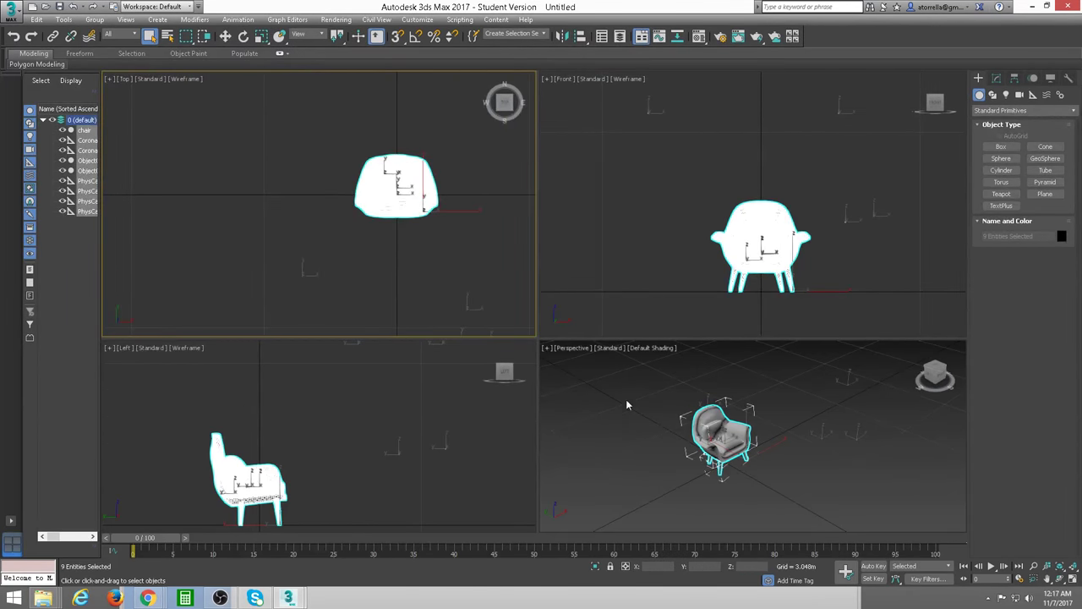
Select the three helper objects near the chair and widen the Scene Explorer to show full names.
left_click(872, 458)
left_click_drag(802, 379, 833, 408)
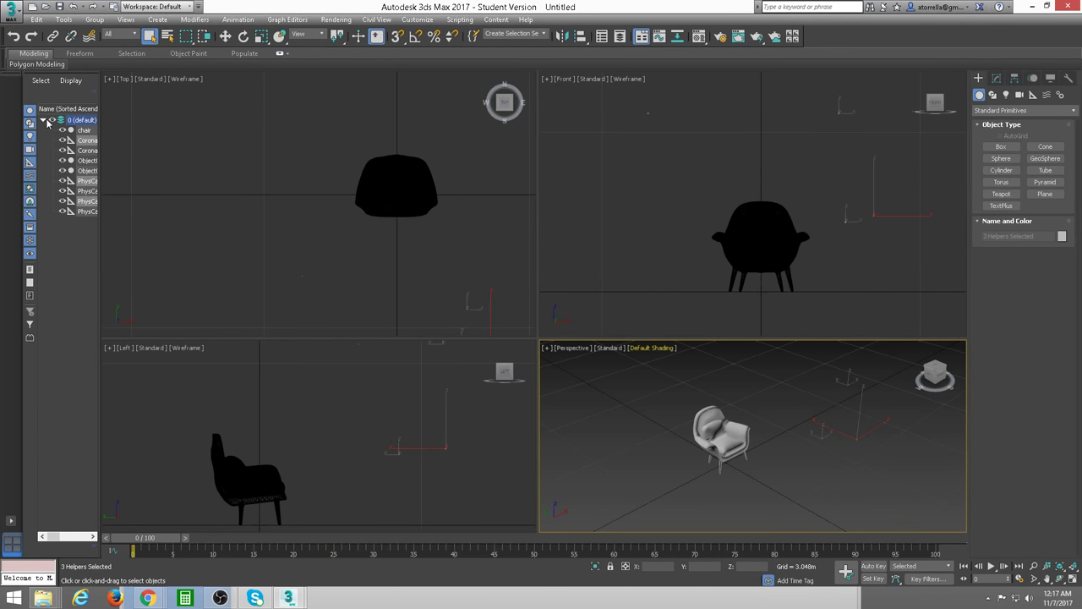
left_click_drag(100, 184, 148, 184)
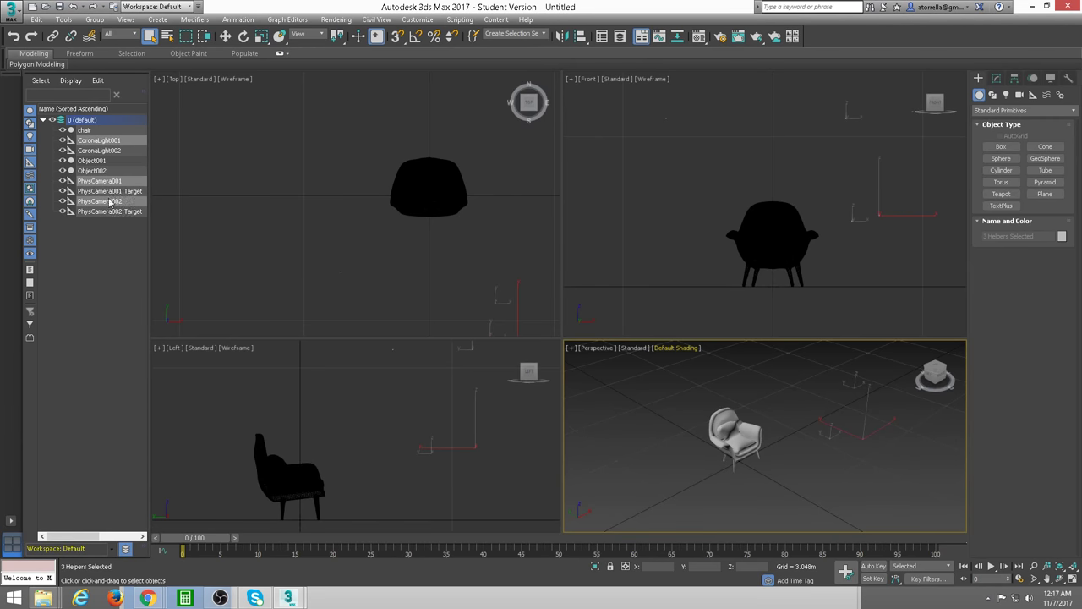
Delete the selected lights and cameras, including CoronaLight002.
right_click(831, 432)
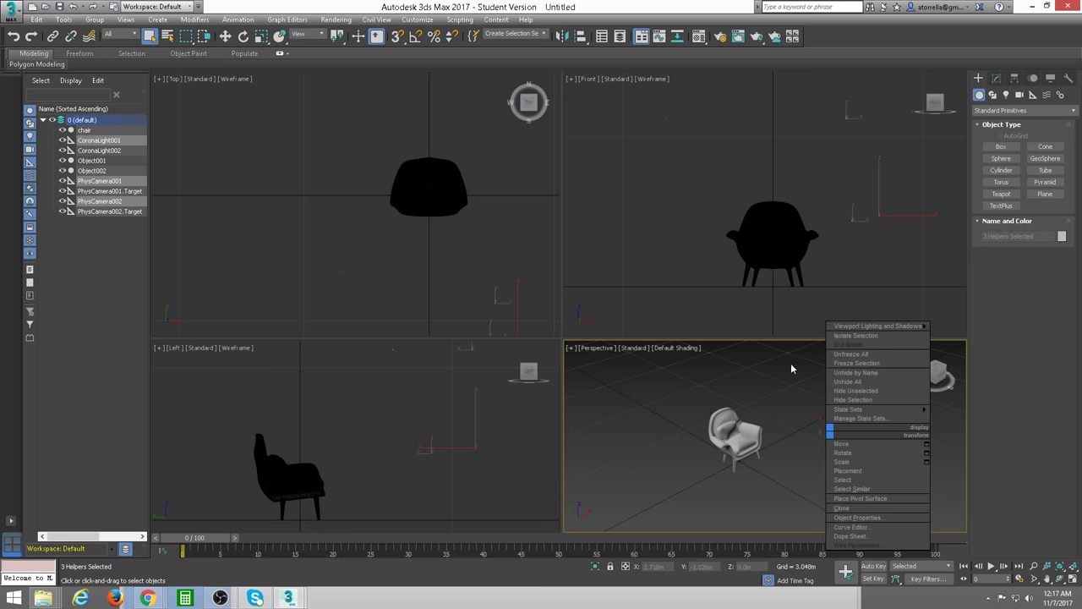
left_click(791, 363)
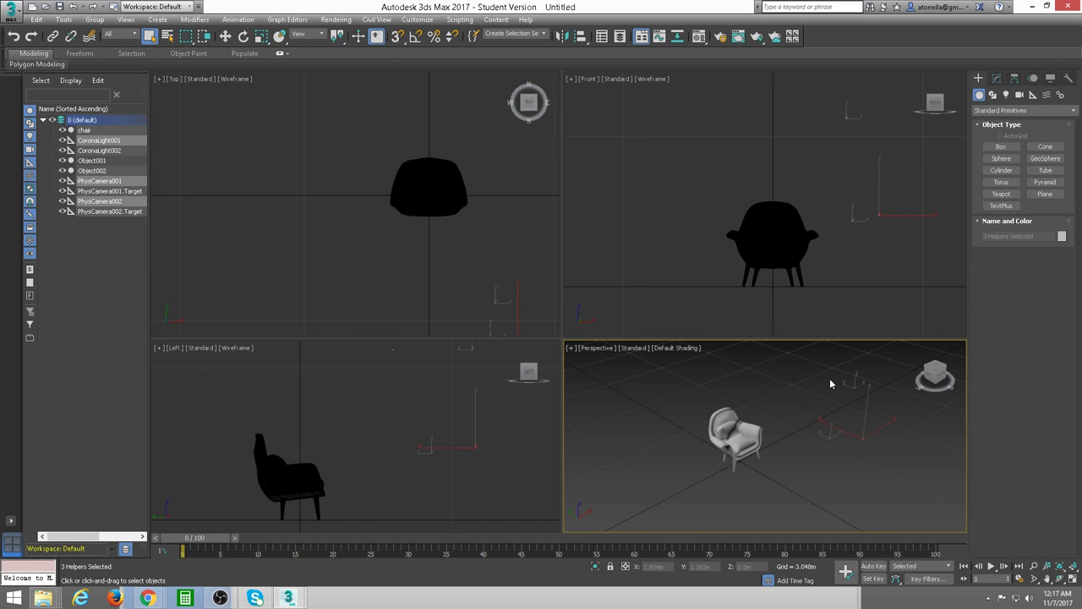
key("Delete")
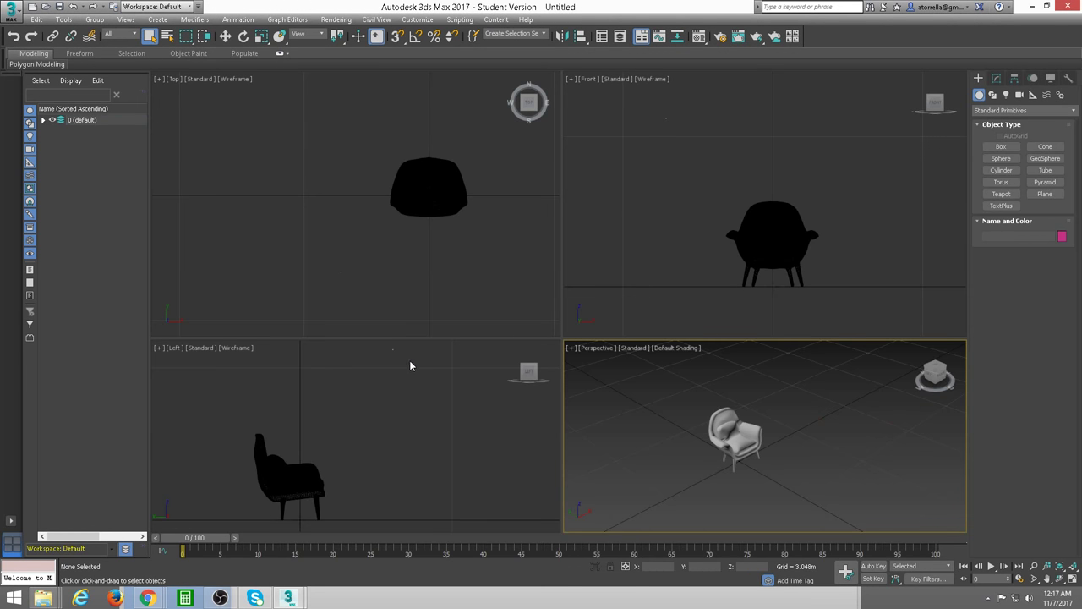
left_click(410, 362)
key("ctrl+z")
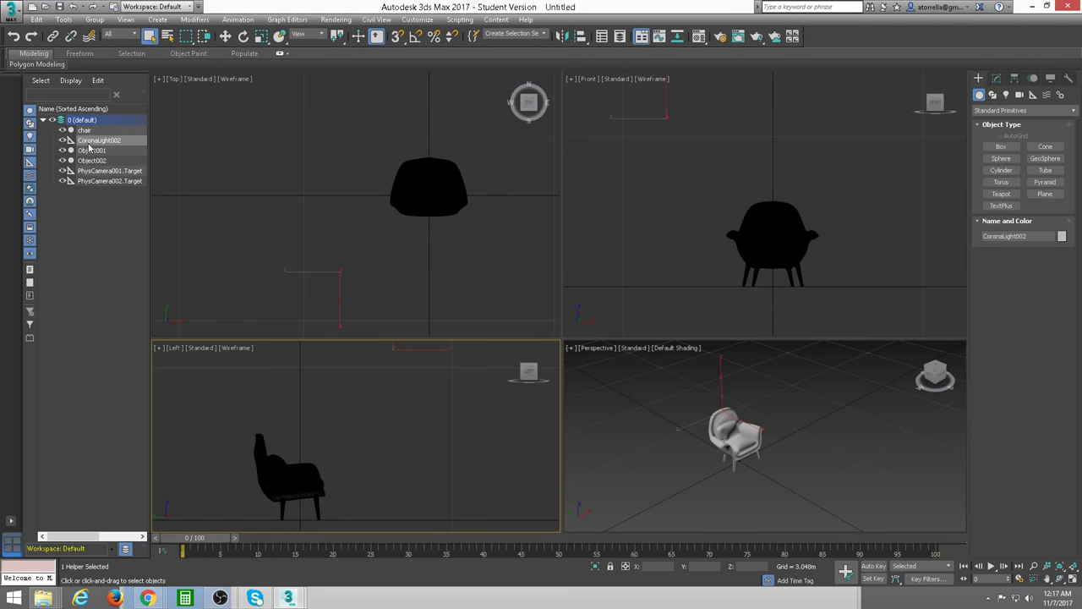
key("Delete")
Delete the PhysCamera002.Target and PhysCamera001.Target helpers from the default layer.
left_click(43, 121)
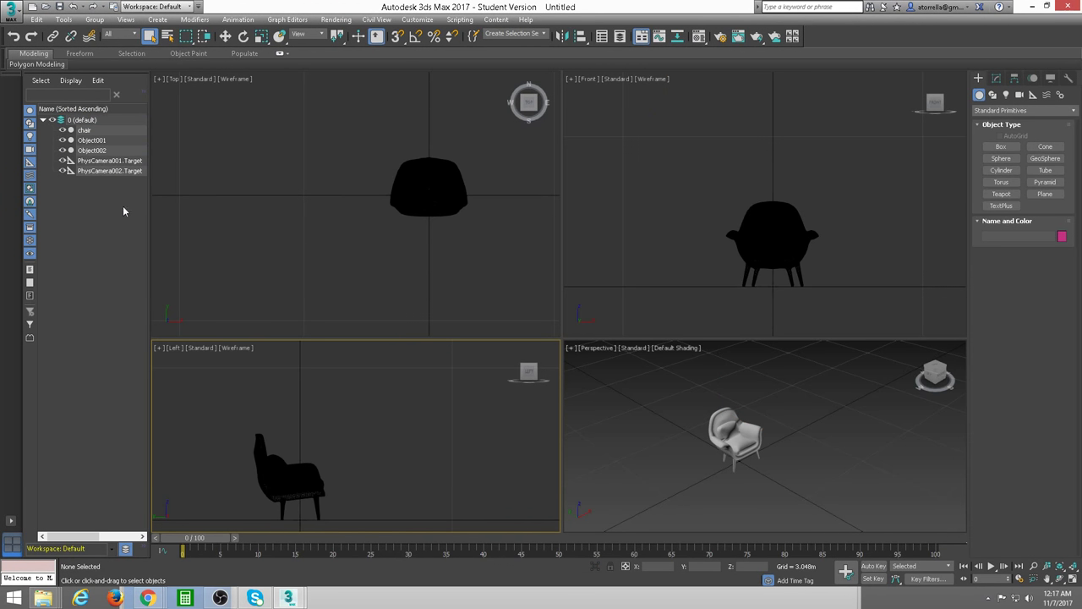
left_click(101, 173)
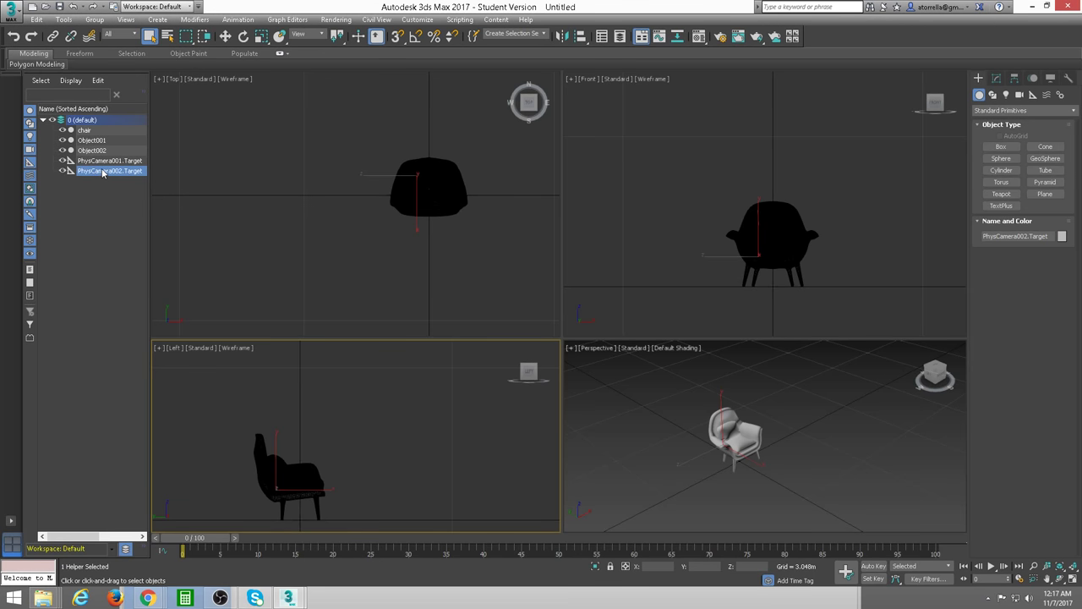
left_click(102, 172)
key("BackSpace")
key("Delete")
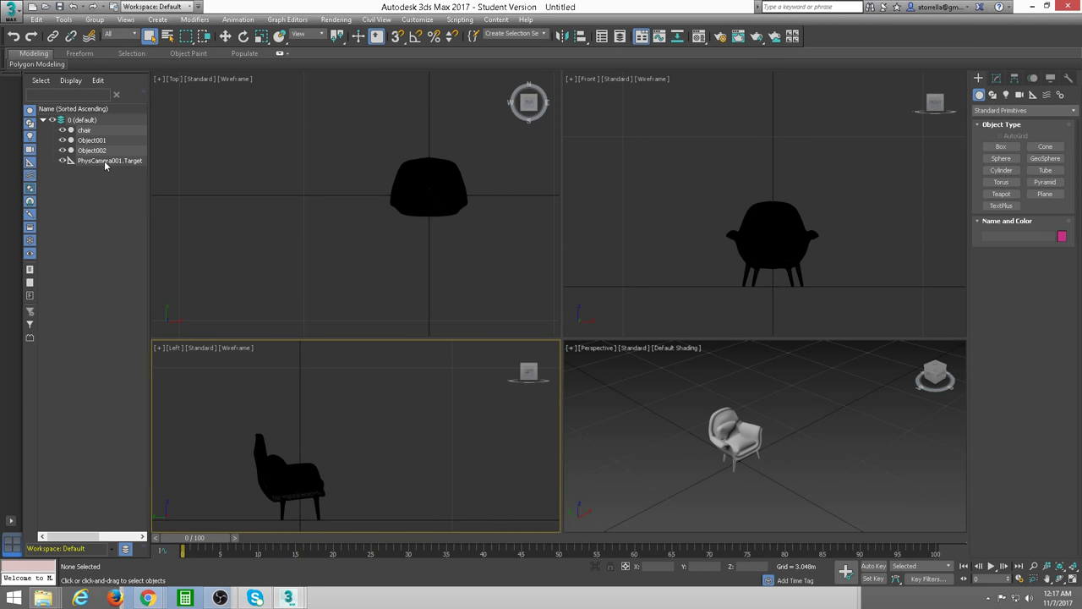
left_click(106, 161)
key("Delete")
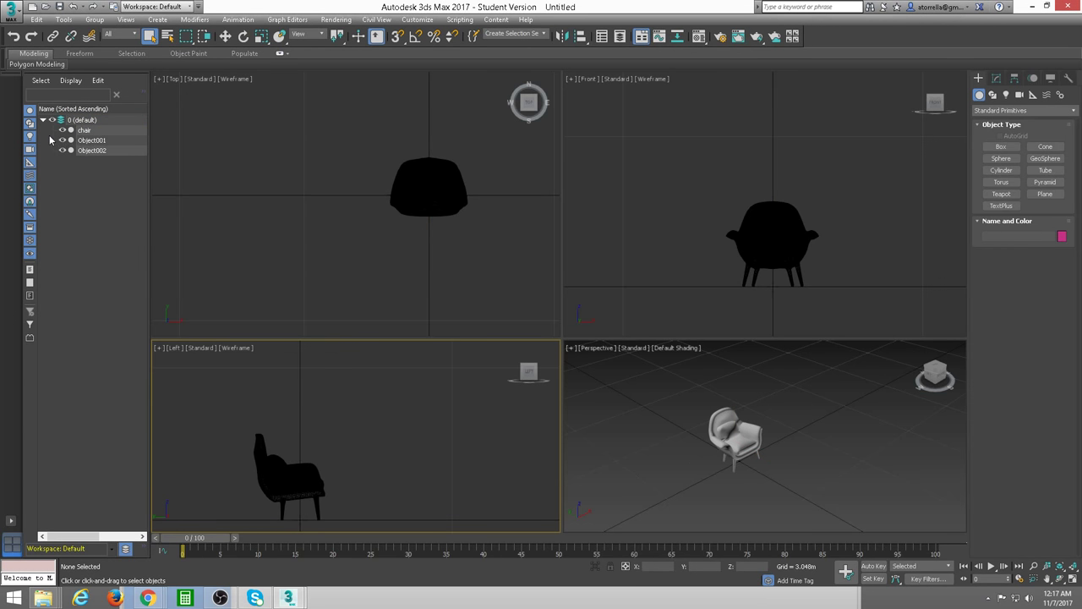
Check the remaining chair, Object001 and Object002, then clear the selection.
left_click(85, 132)
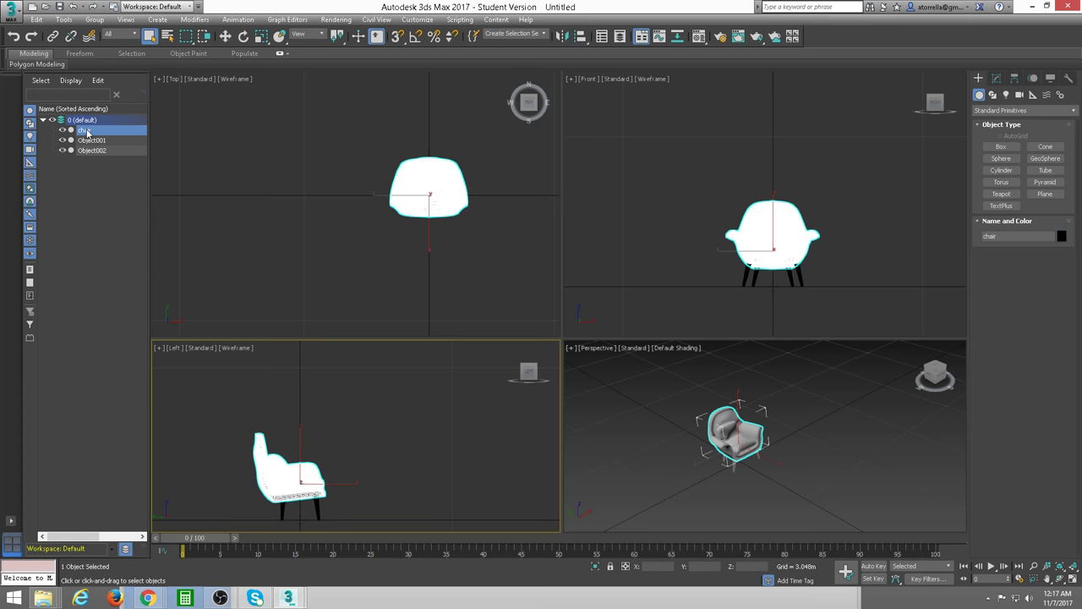
left_click(93, 140)
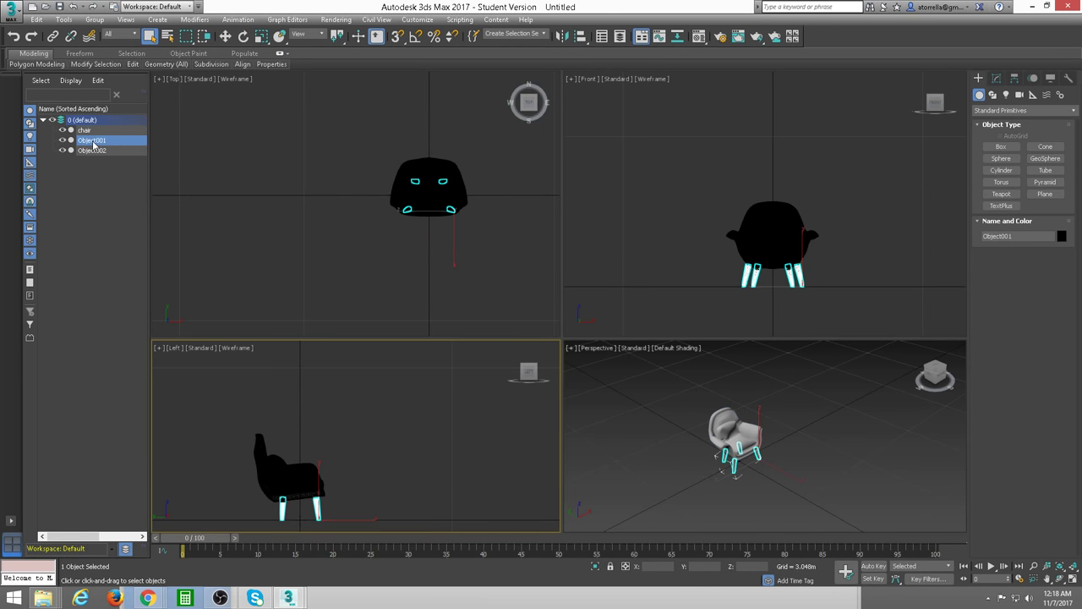
left_click(93, 151)
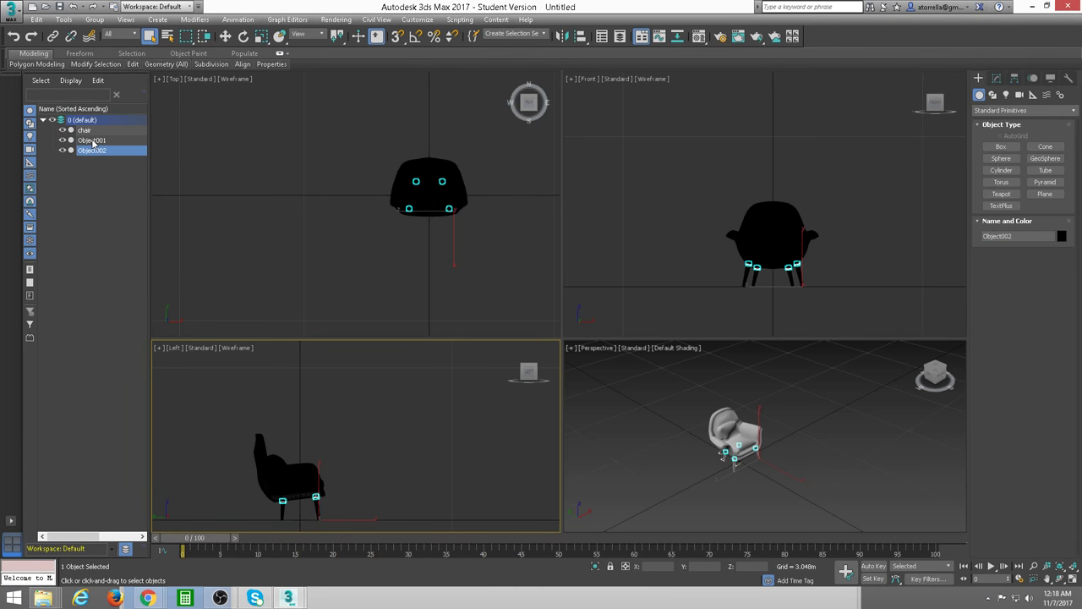
left_click(86, 132)
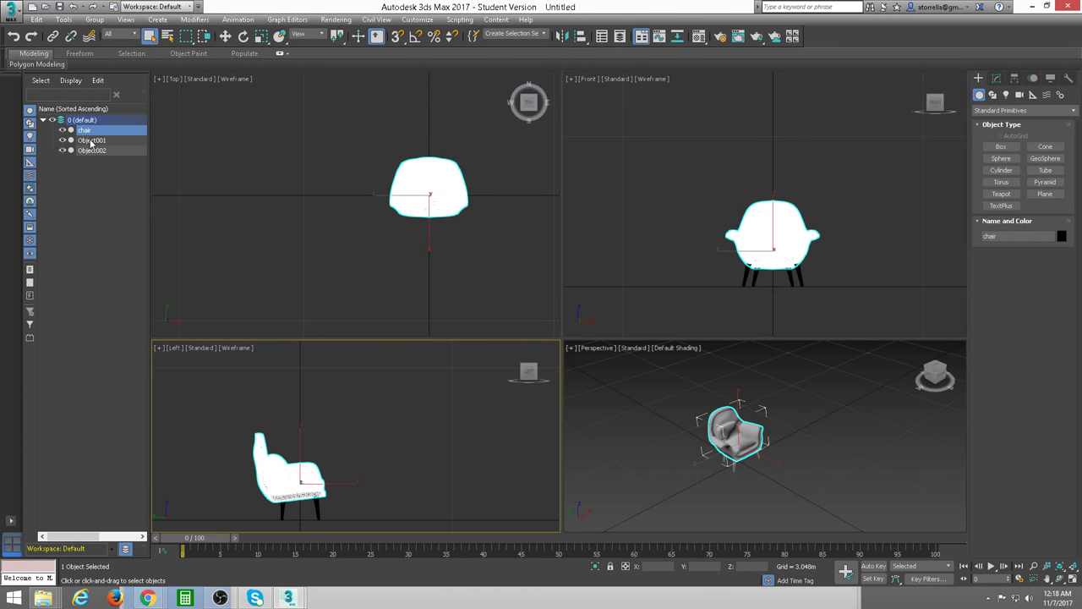
left_click(91, 141)
left_click(91, 150)
left_click(280, 235)
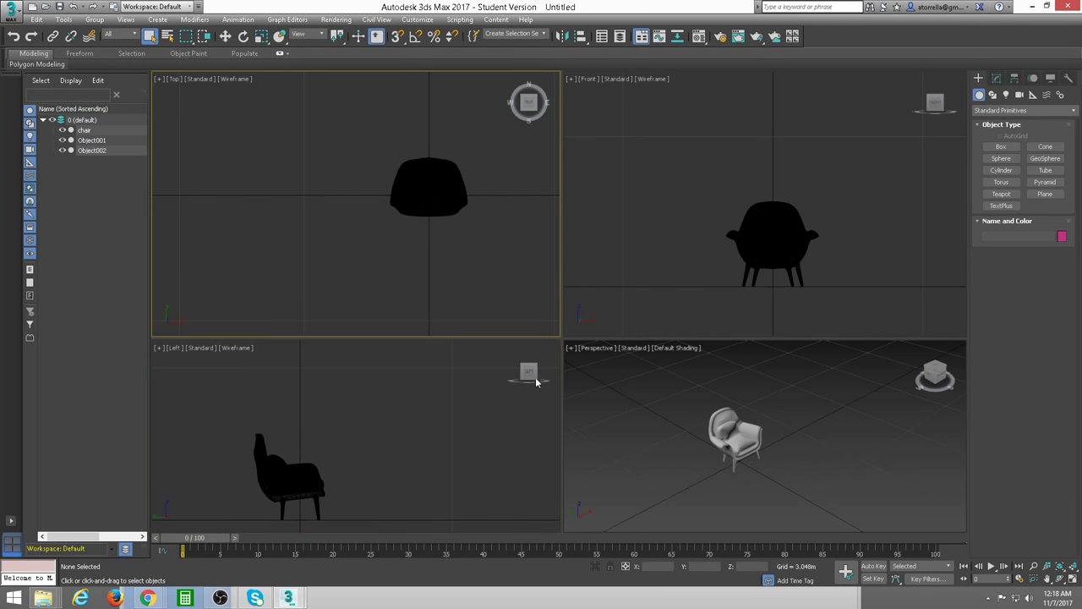
Maximise the Perspective view and frame the chair from its left side.
left_click_drag(563, 339, 397, 166)
middle_click_drag(662, 348, 662, 407)
scroll(662, 407, "up", 1)
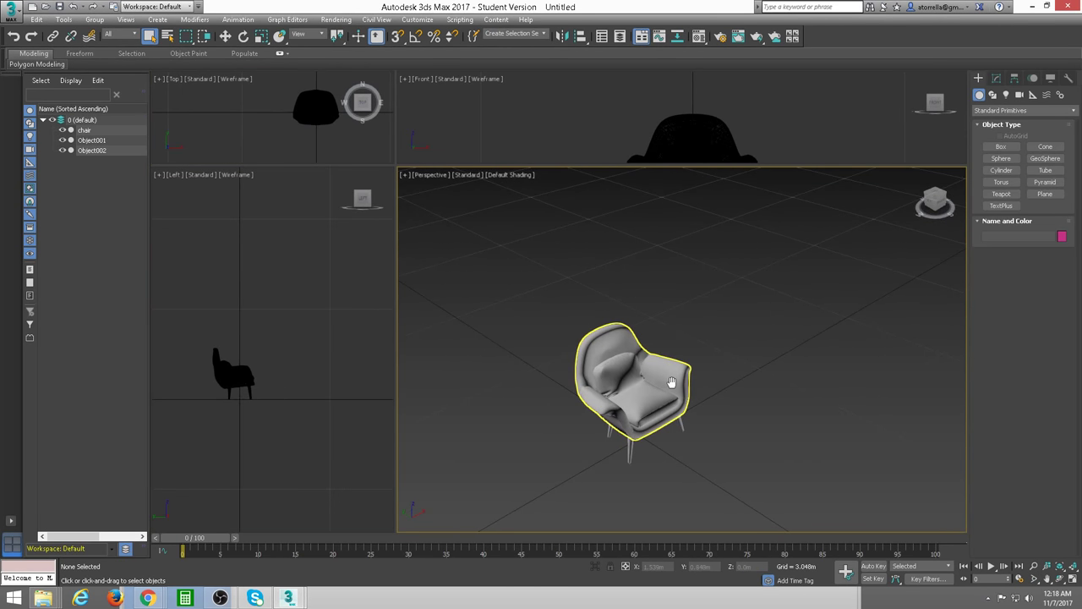
scroll(662, 407, "up", 1)
scroll(662, 407, "up", 1)
scroll(635, 415, "up", 1)
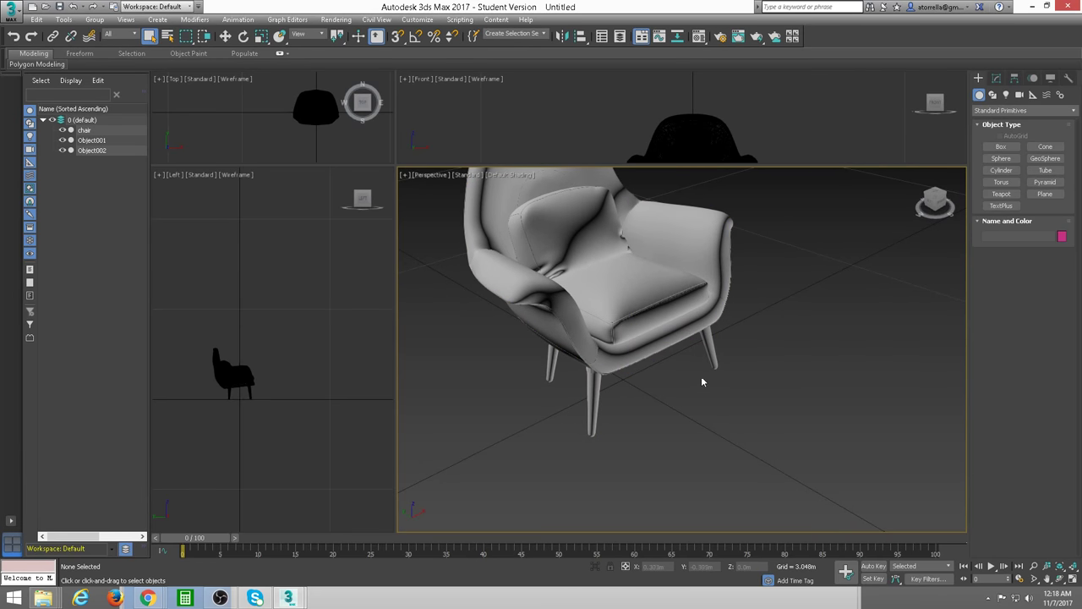
mouse_move(705, 379)
middle_mouse_down("alt")
mouse_move(693, 403)
mouse_move(715, 406)
middle_mouse_up("alt")
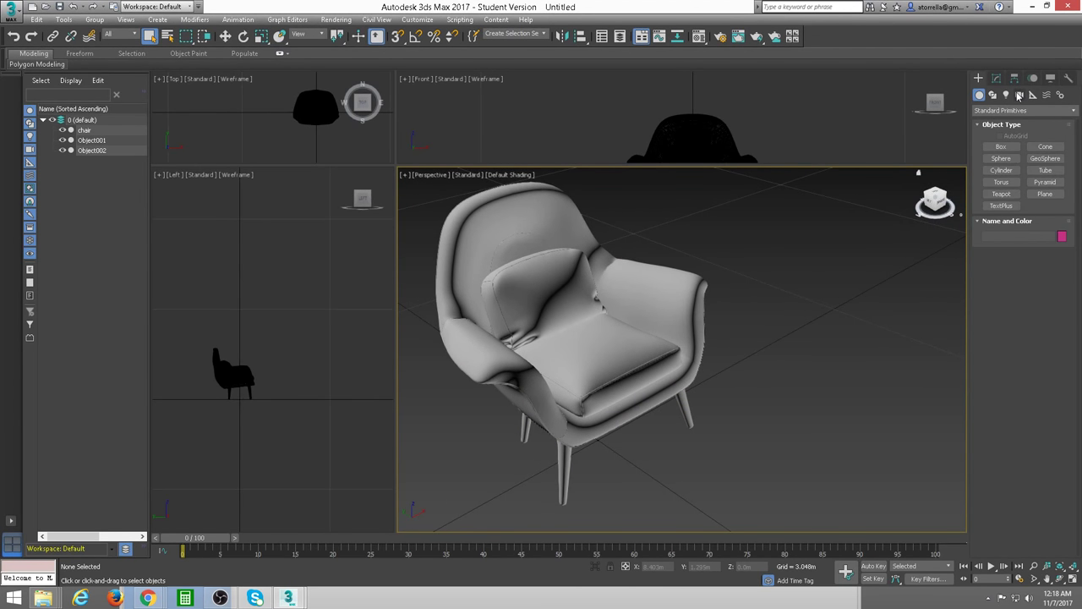
Enable vertex snapping and tape-measure from front leg to back leg, then delete the tape.
left_click(1032, 95)
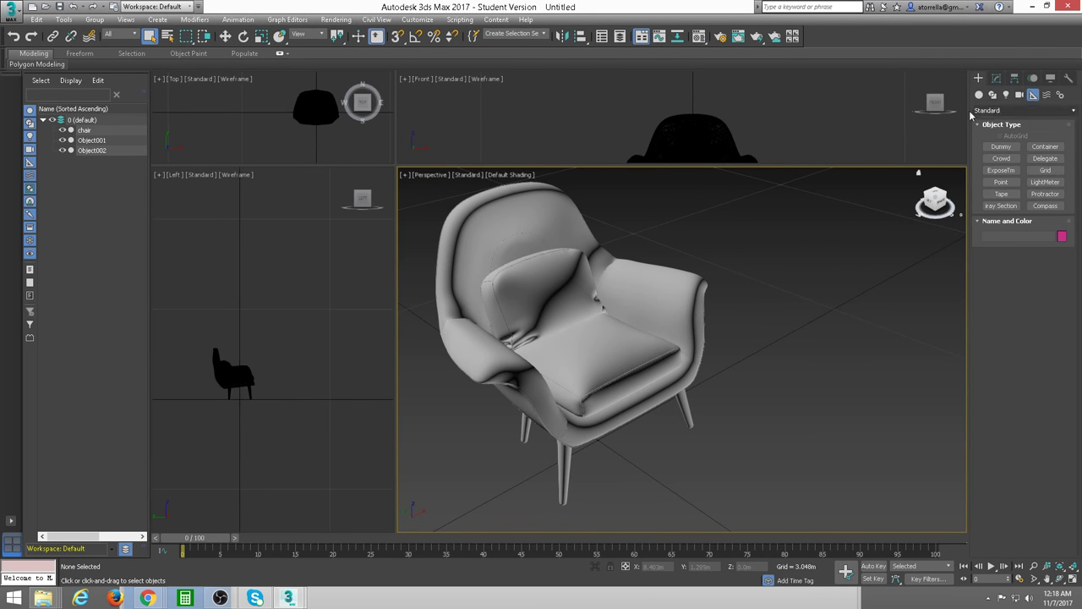
right_click(398, 38)
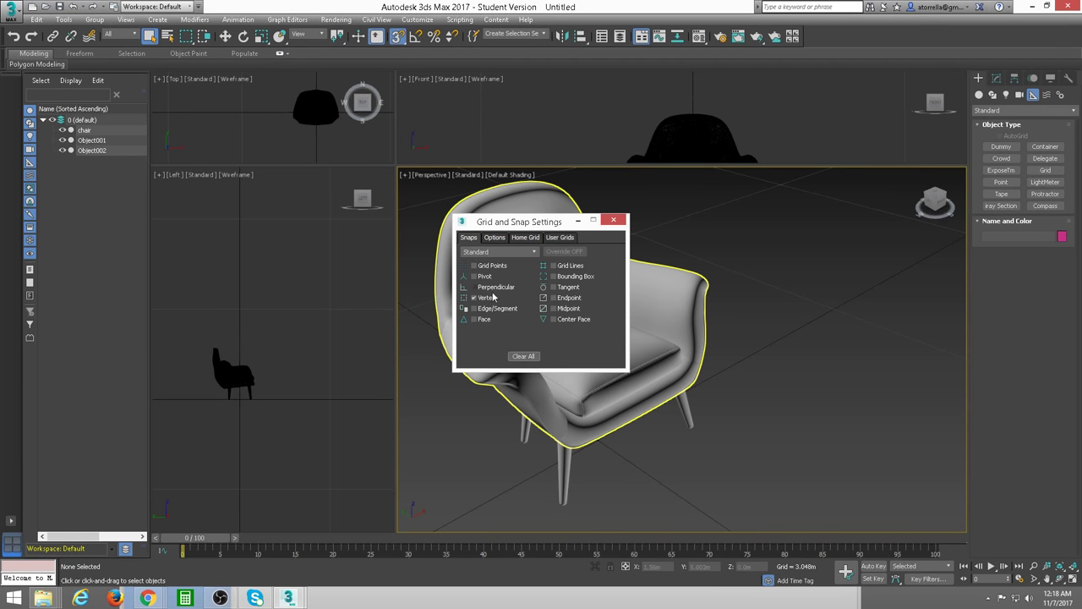
left_click(476, 297)
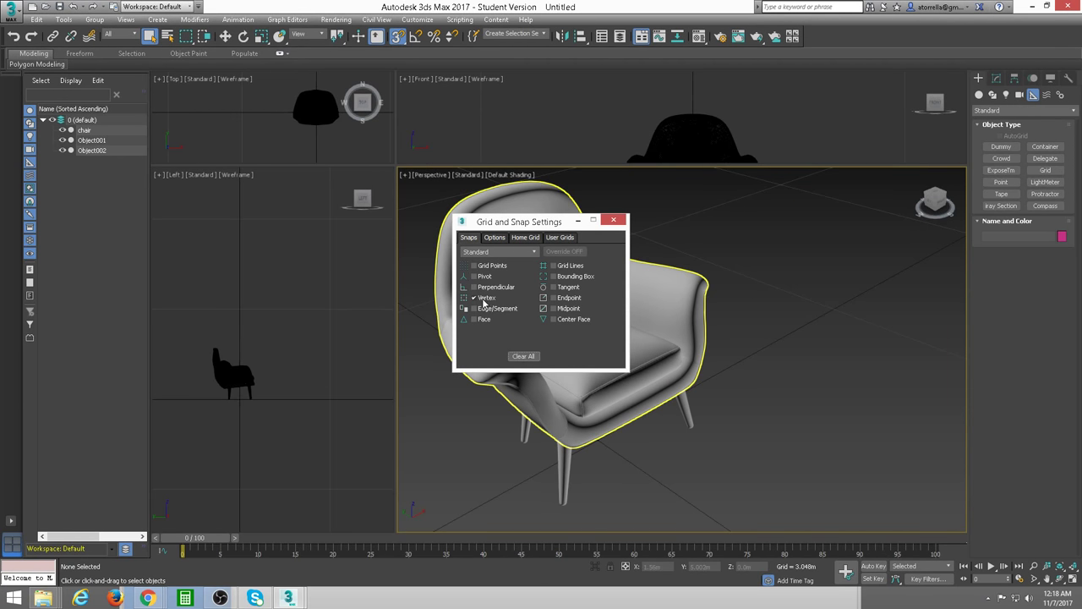
left_click(614, 221)
left_click(1002, 193)
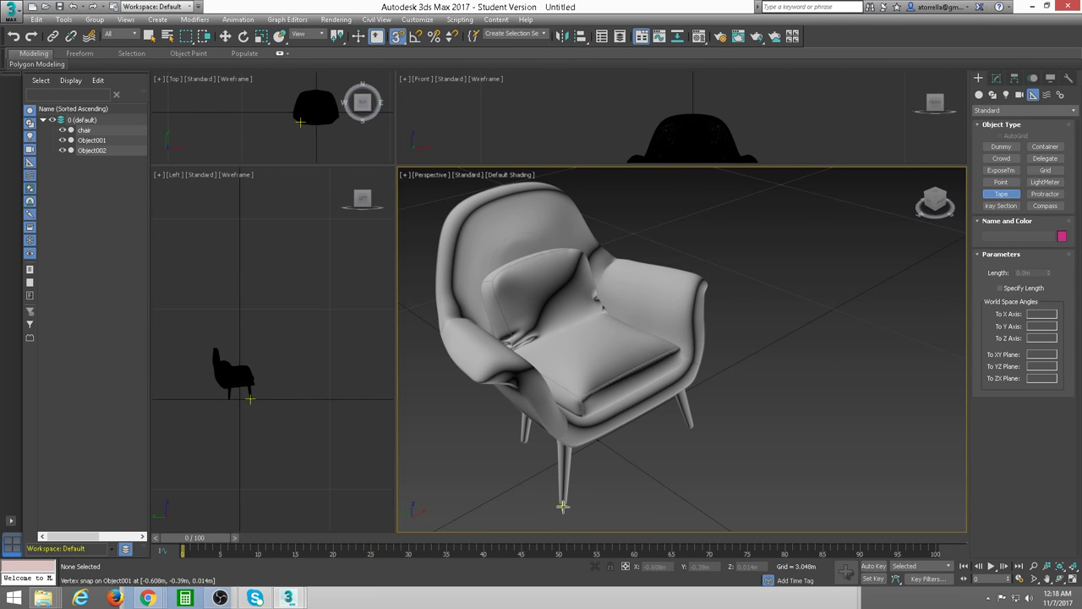
left_click_drag(563, 506, 692, 425)
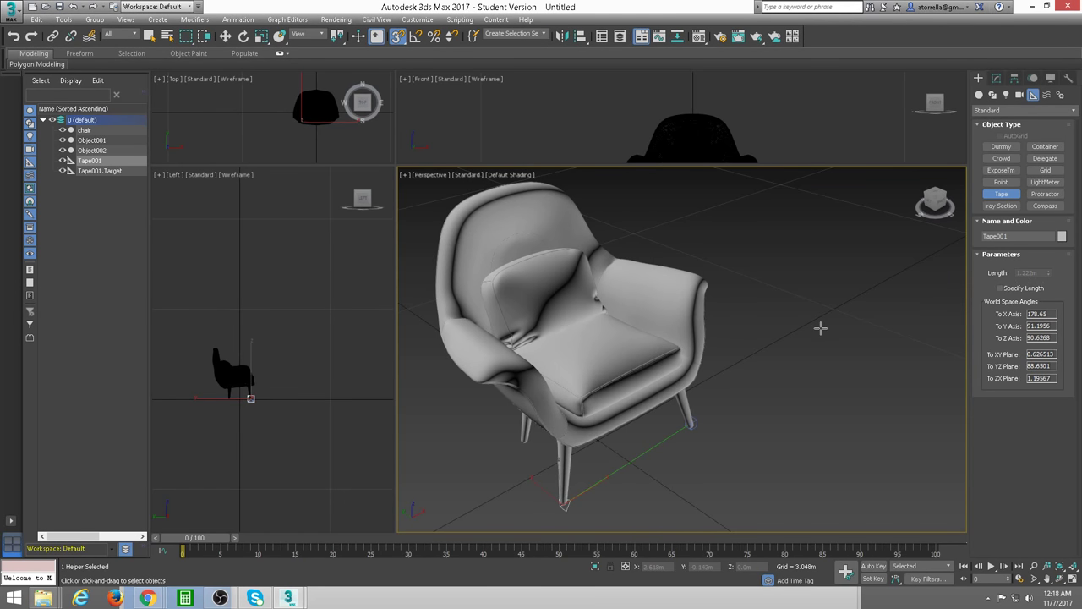
mouse_move(821, 327)
middle_mouse_down()
mouse_move(790, 319)
mouse_move(763, 338)
middle_mouse_up()
scroll(799, 321, "down", 5)
scroll(763, 339, "up", 5)
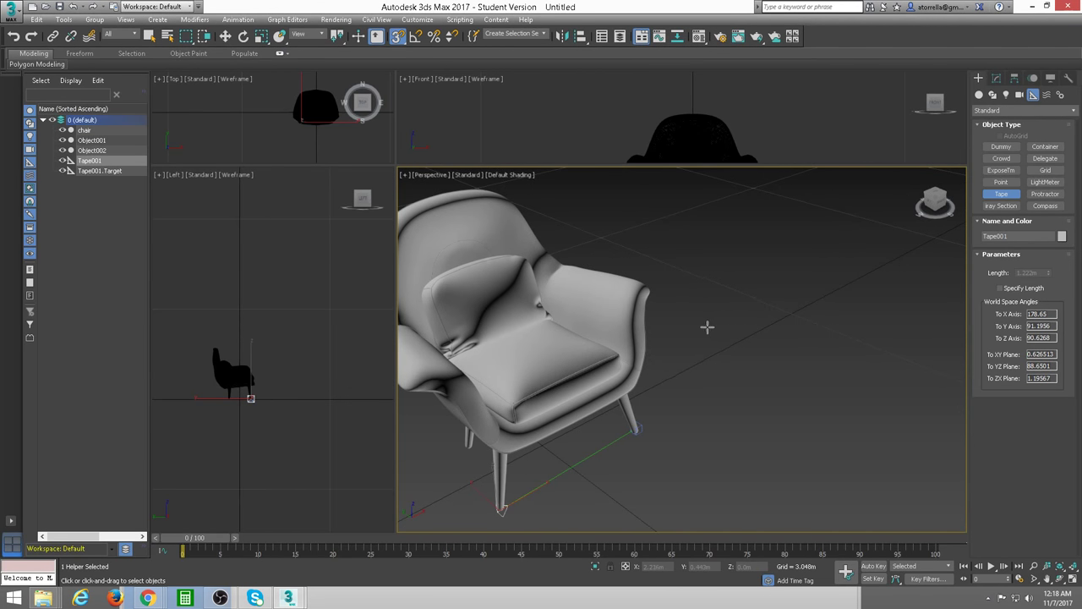
middle_click_drag(707, 326, 759, 326)
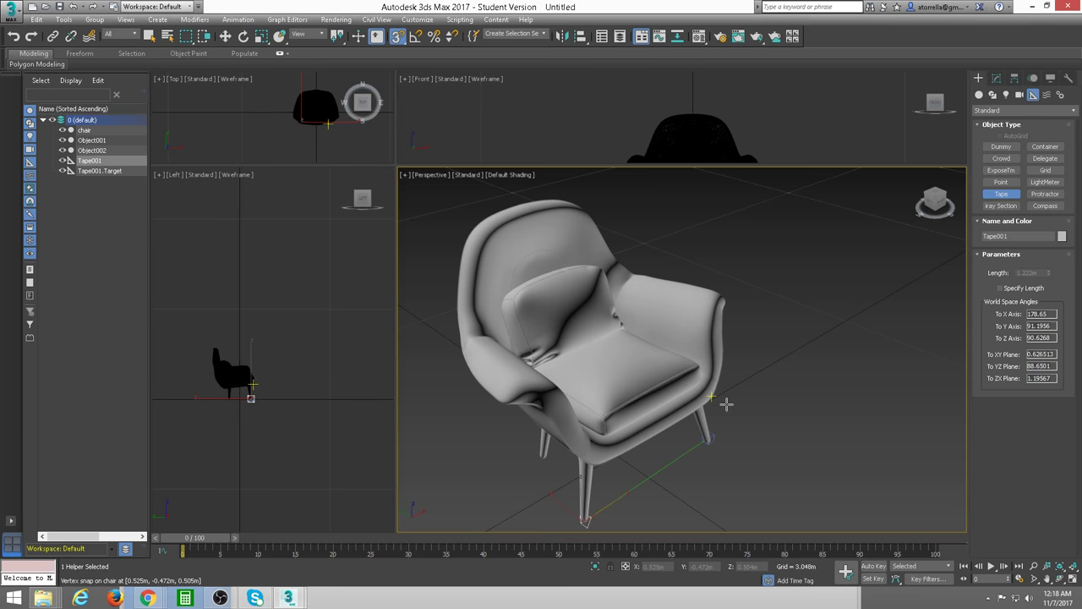
key("Delete")
Tape-measure about 1.776 m from the top of the back to a front leg, then delete the tape.
mouse_move(739, 372)
middle_mouse_down()
mouse_move(811, 317)
mouse_move(661, 386)
middle_mouse_up()
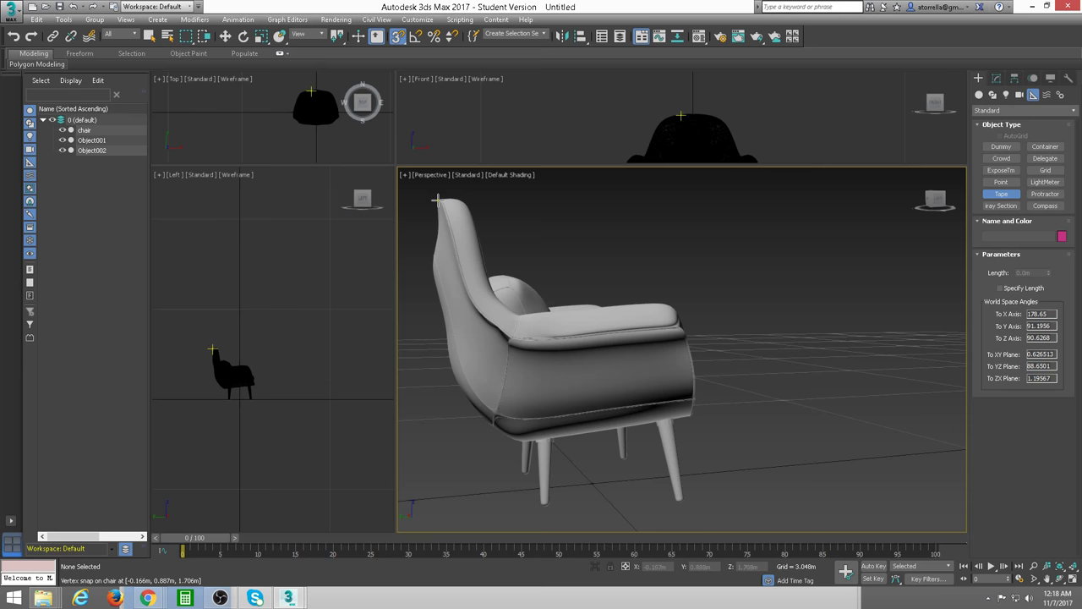
left_click_drag(437, 200, 535, 503)
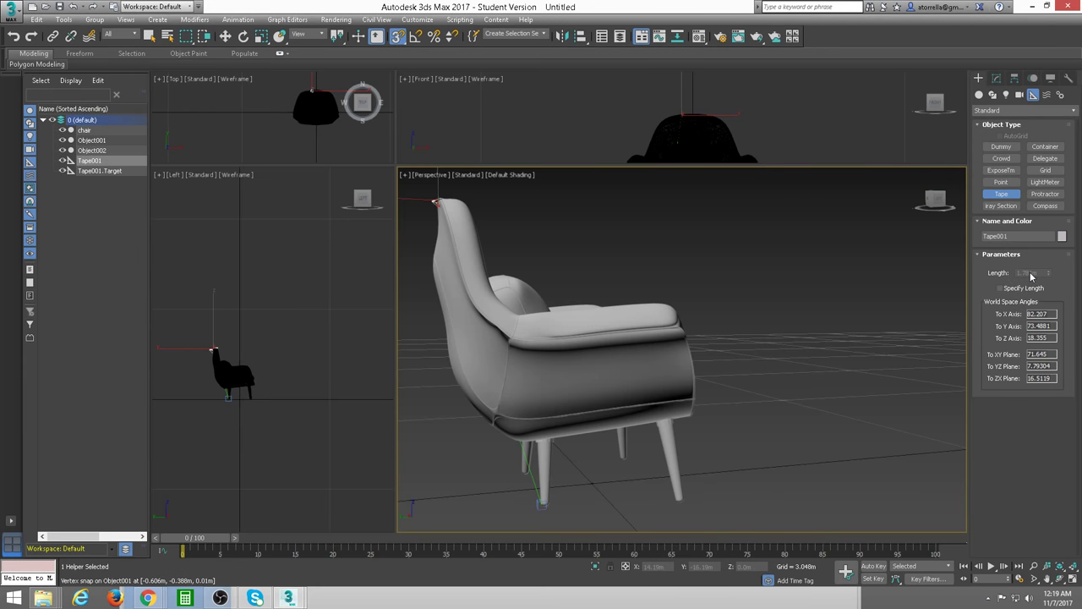
mouse_move(732, 356)
middle_mouse_down("alt")
mouse_move(683, 385)
mouse_move(576, 366)
mouse_move(783, 396)
middle_mouse_up("alt")
key("Delete")
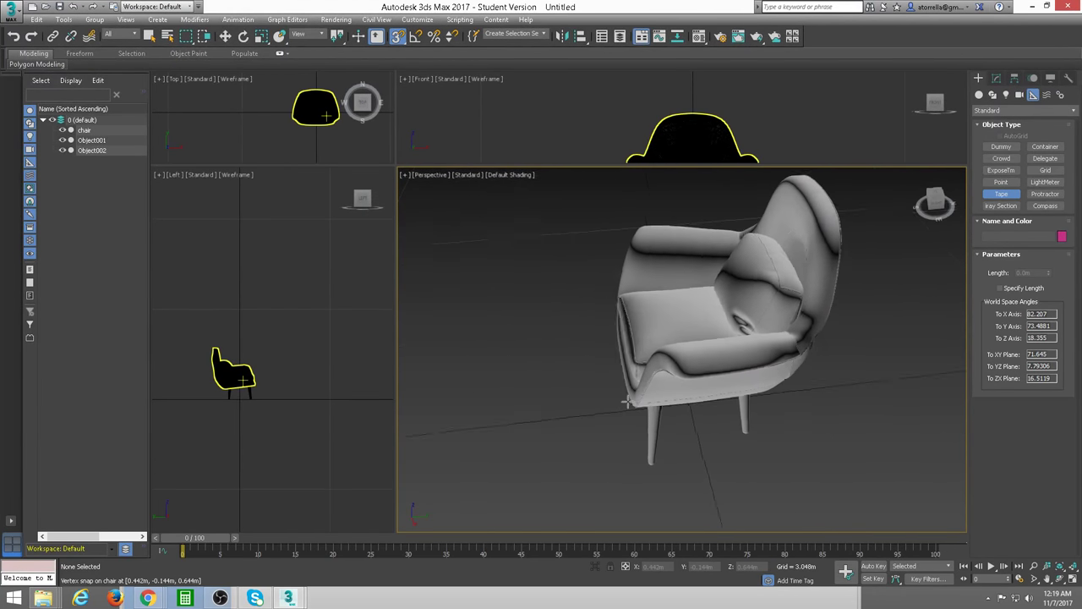
right_click(783, 396)
mouse_move(685, 422)
middle_mouse_down("alt")
mouse_move(679, 398)
mouse_move(698, 370)
middle_mouse_up("alt")
Revisit the Free3D chair 001 page, rotating its preview to study the beige fabric, then return to 3ds Max.
left_click(694, 345)
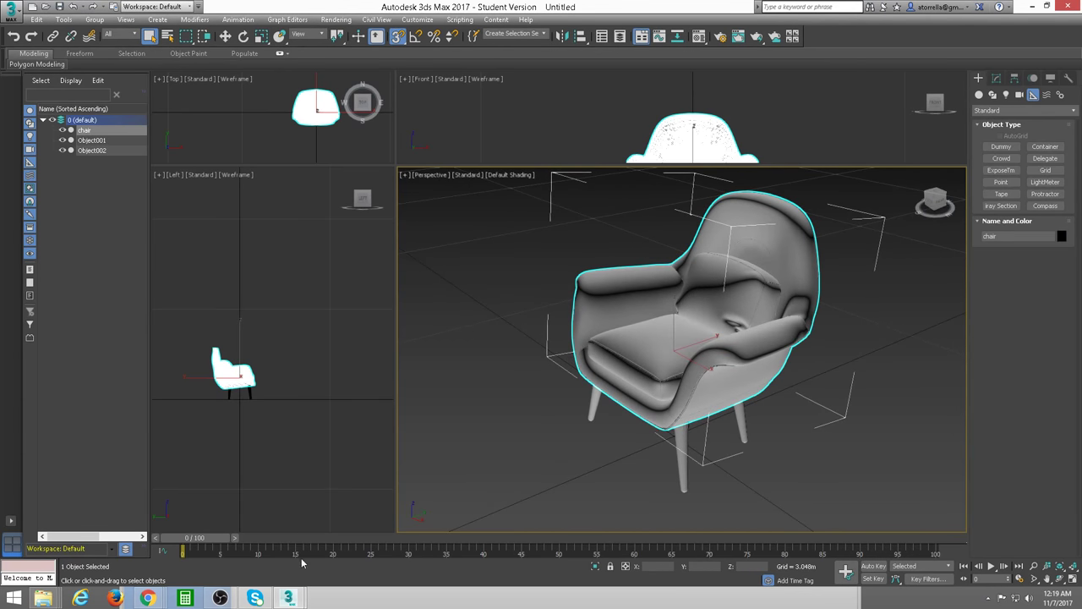
mouse_move(147, 598)
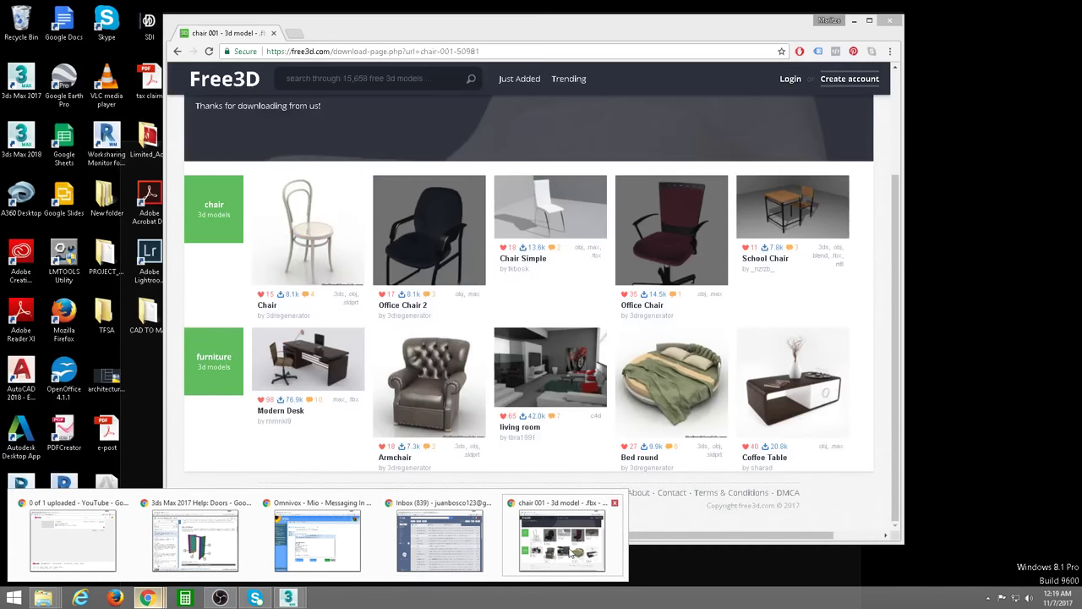
left_click(561, 541)
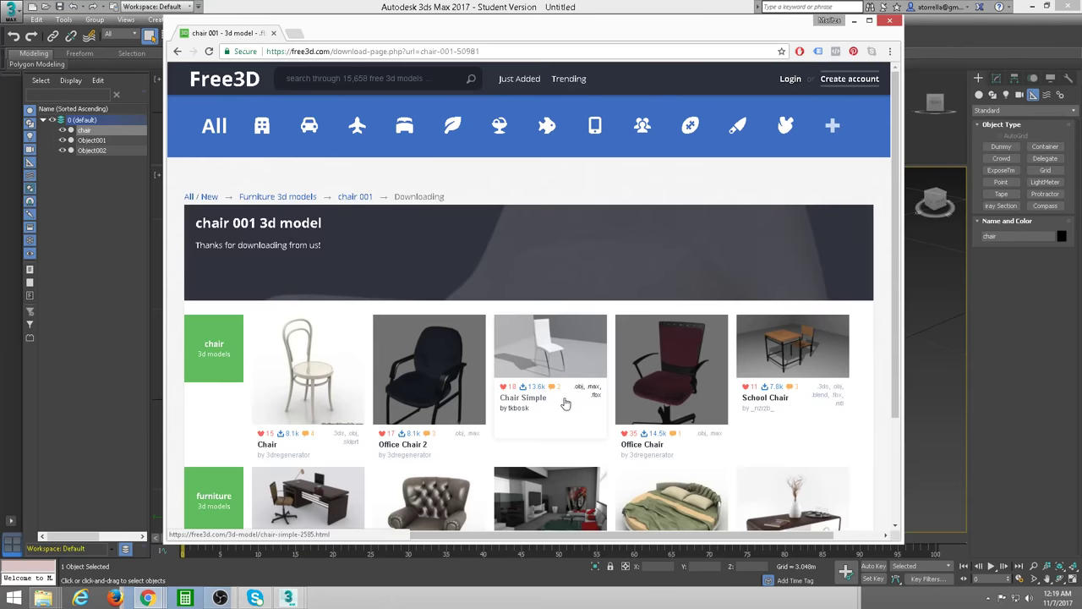
scroll(565, 405, "down", 3)
left_click(177, 52)
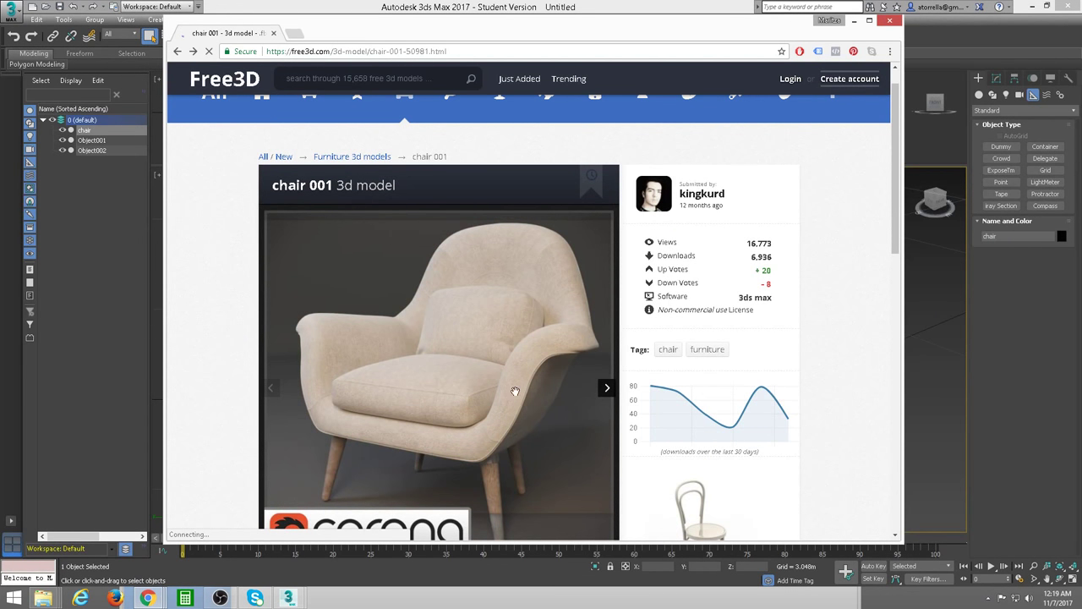
scroll(507, 364, "down", 2)
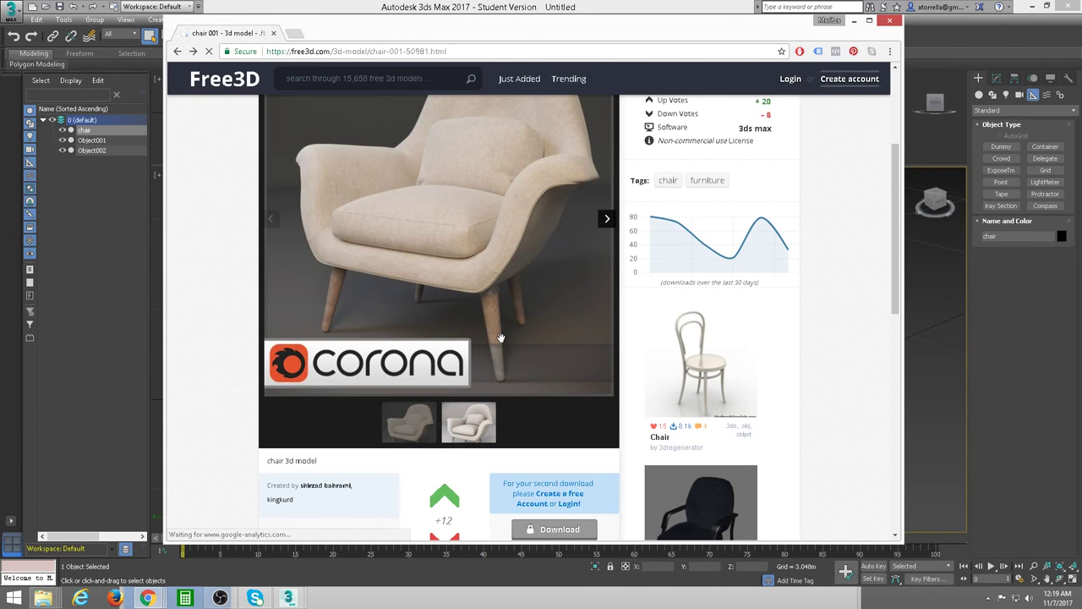
scroll(501, 338, "down", 1)
scroll(500, 336, "up", 2)
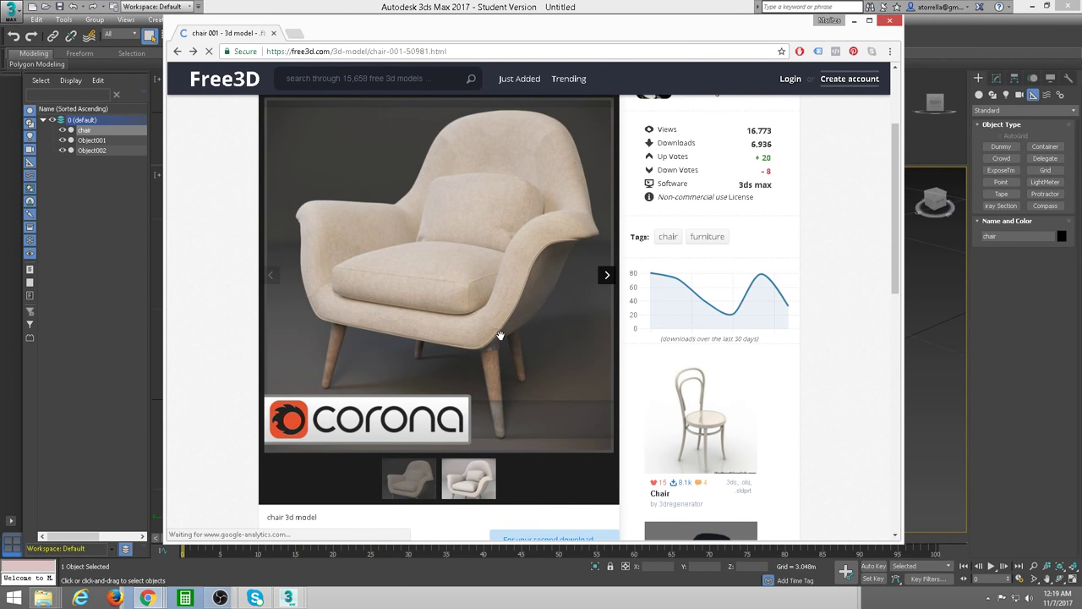
scroll(498, 313, "up", 2)
left_click_drag(532, 272, 495, 491)
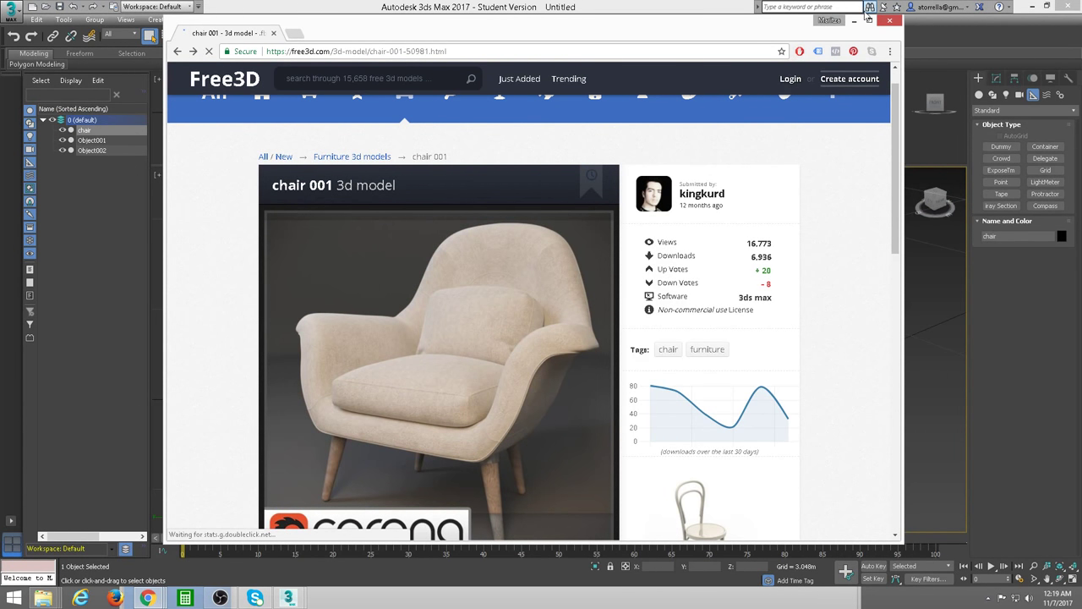
left_click(855, 19)
middle_click_drag(620, 360, 623, 375)
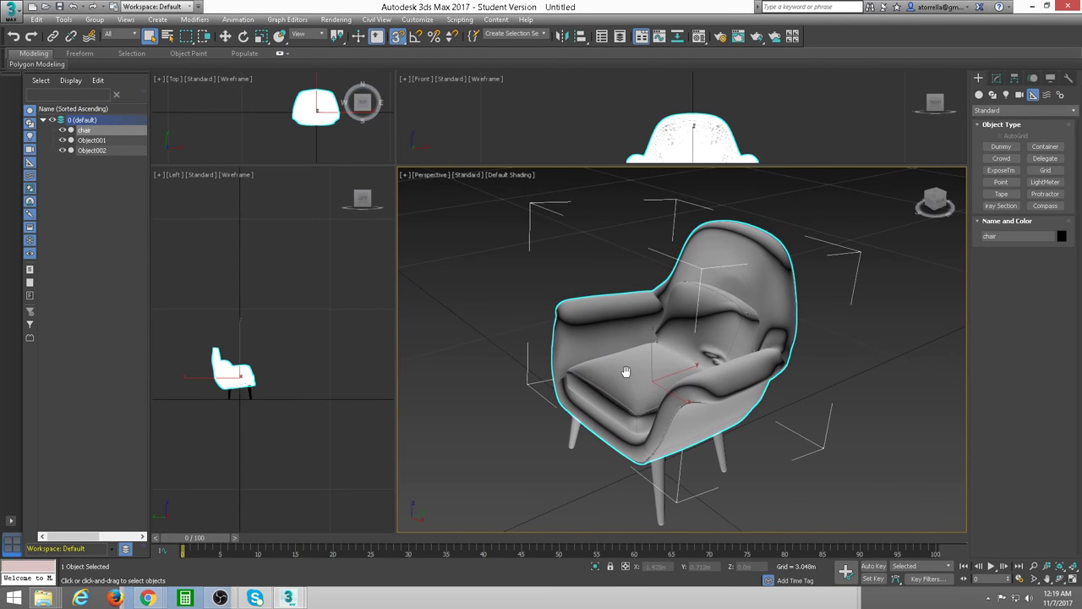
Set the production renderer to NVIDIA mental ray in Render Setup.
left_click(336, 19)
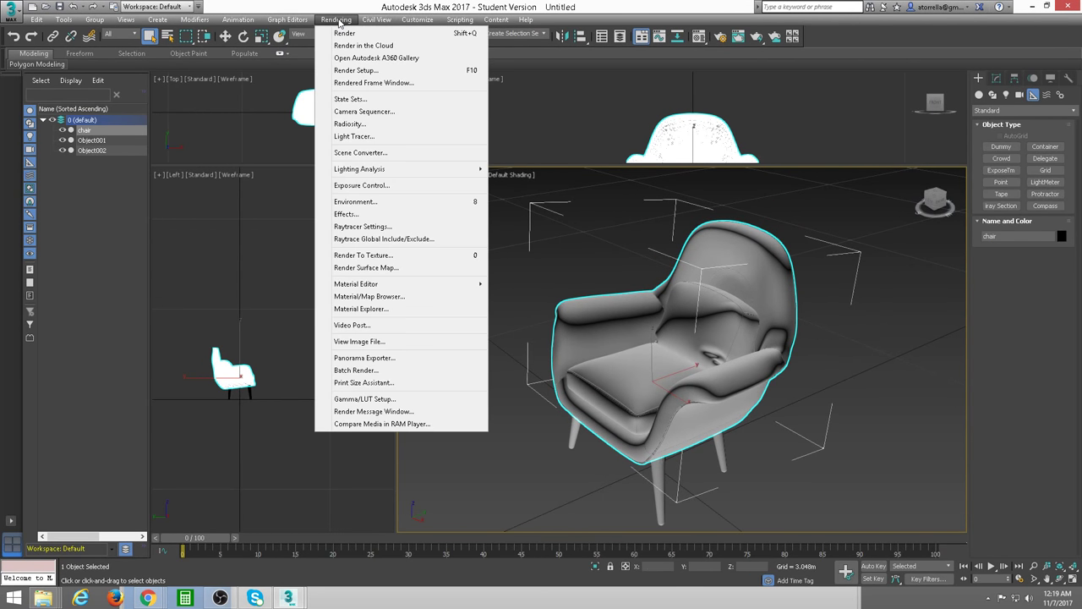
left_click(364, 71)
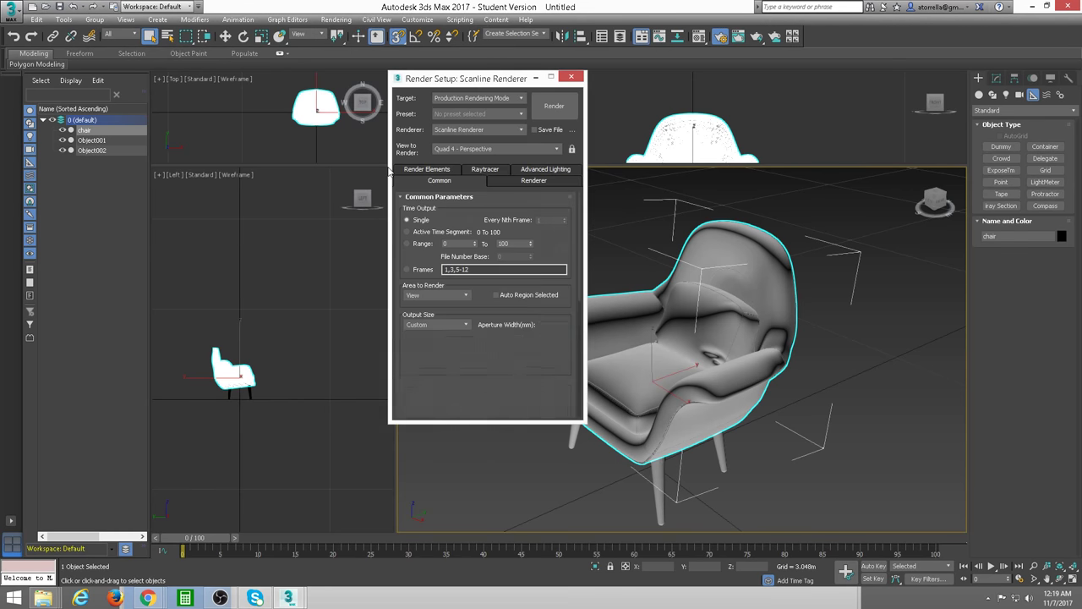
left_click(517, 128)
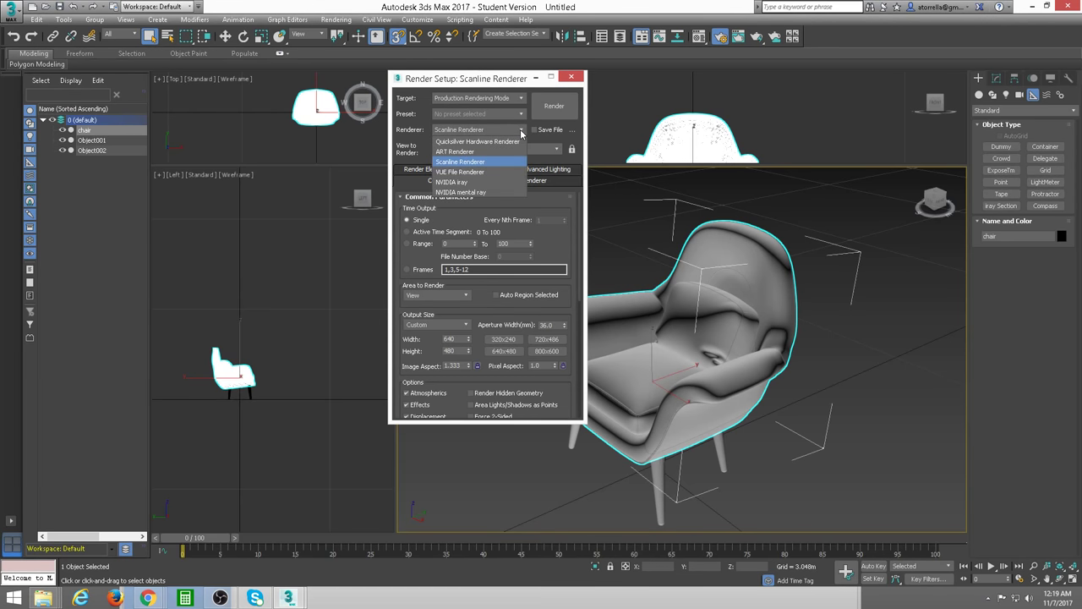
left_click(462, 192)
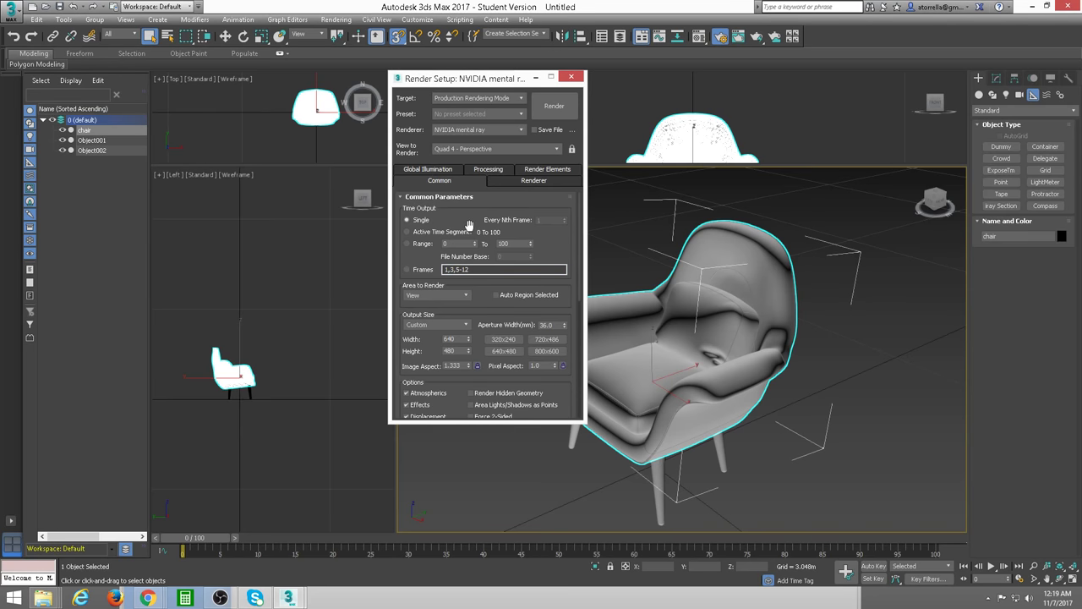
left_click_drag(470, 228, 474, 110)
scroll(487, 296, "up", 5)
left_click(571, 77)
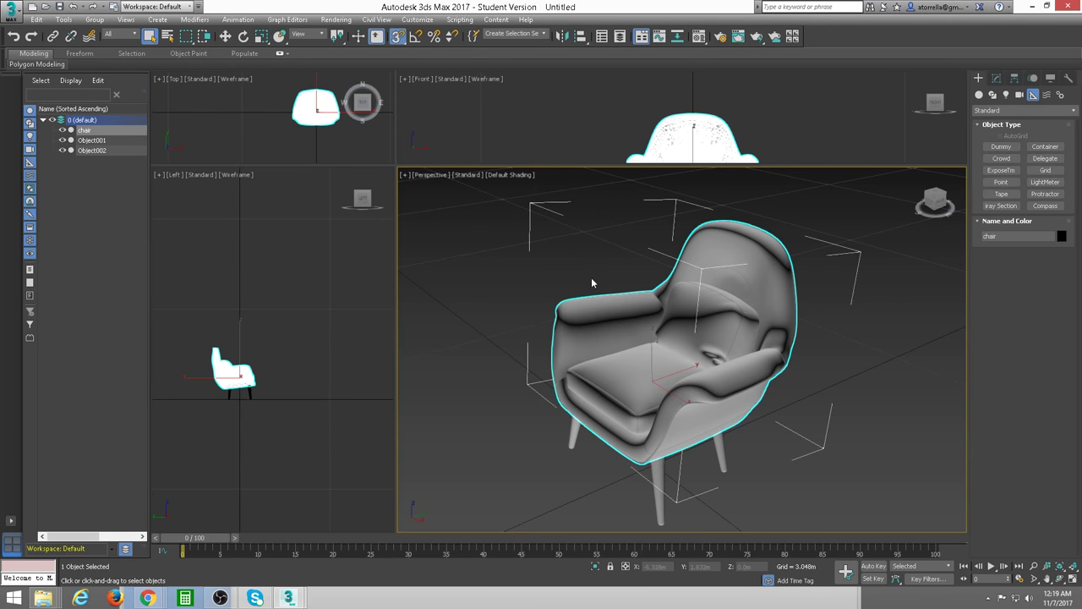
Make a quick test render of the chair and close the rendered frame.
key("shift+q")
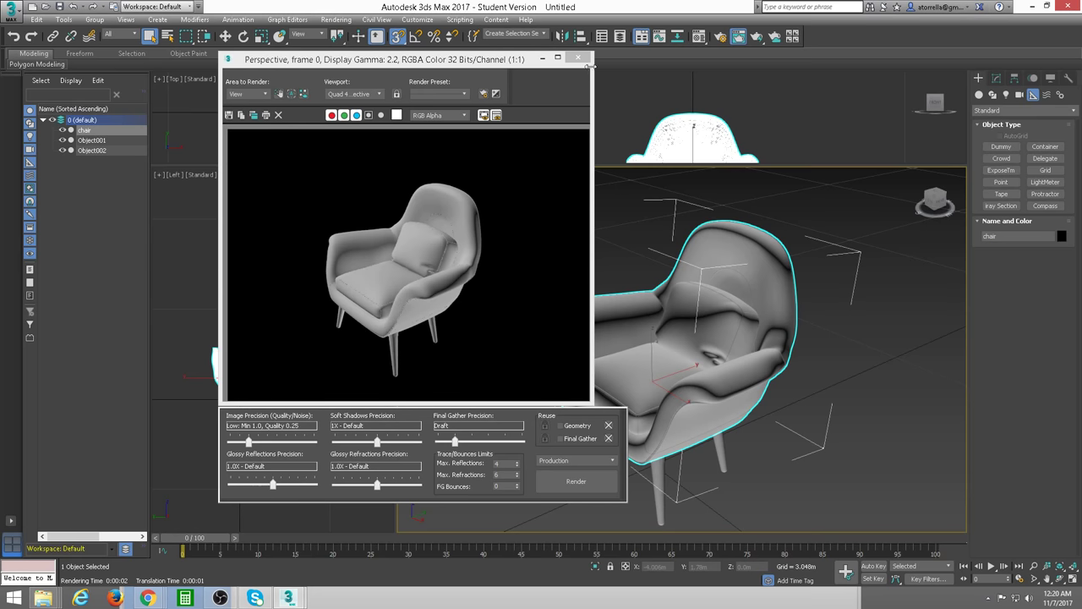
left_click(579, 59)
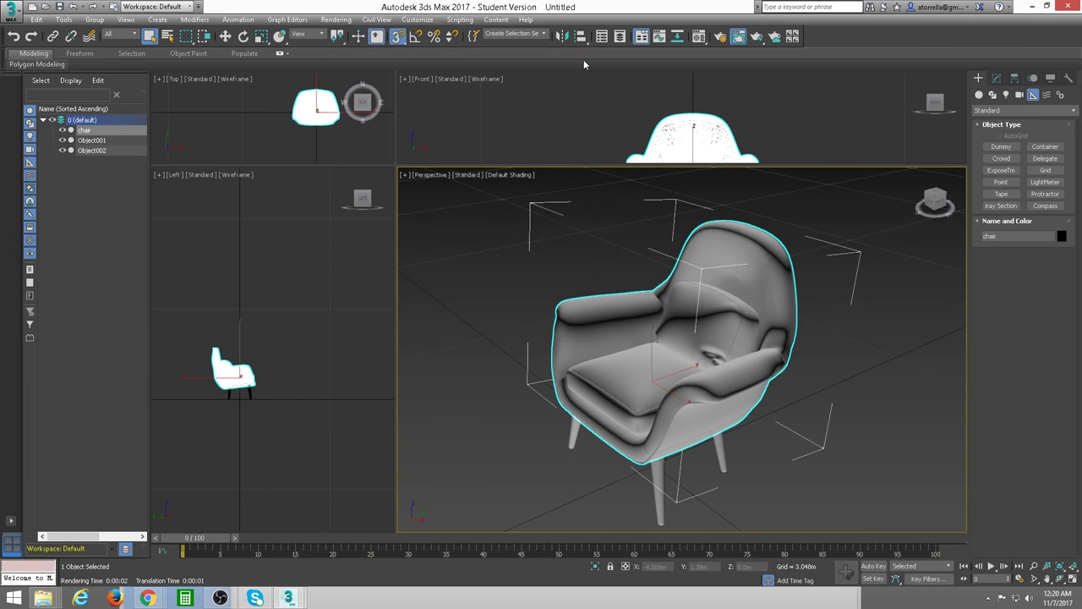
right_click(558, 101)
In the Material Editor, pick Linen - Beige from the Autodesk Fabric library for the second slot.
key("m")
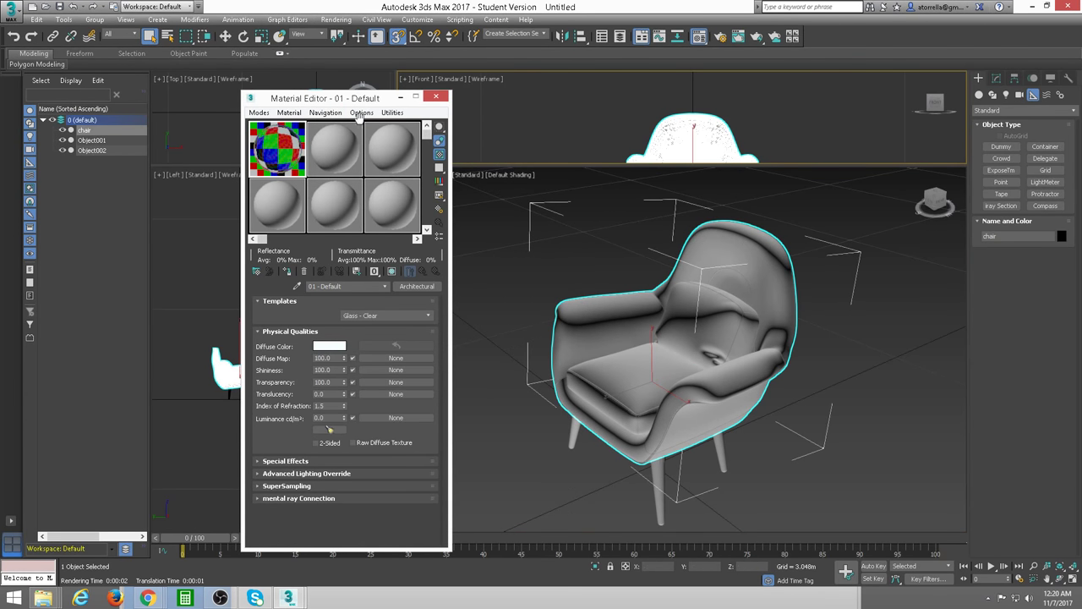
left_click(330, 154)
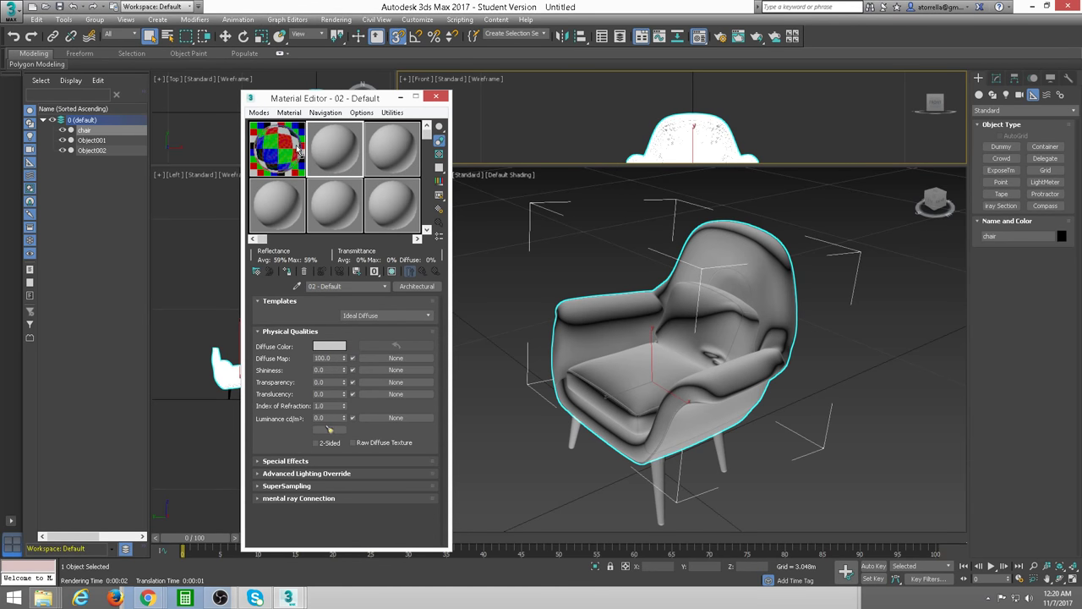
left_click_drag(297, 149, 288, 150)
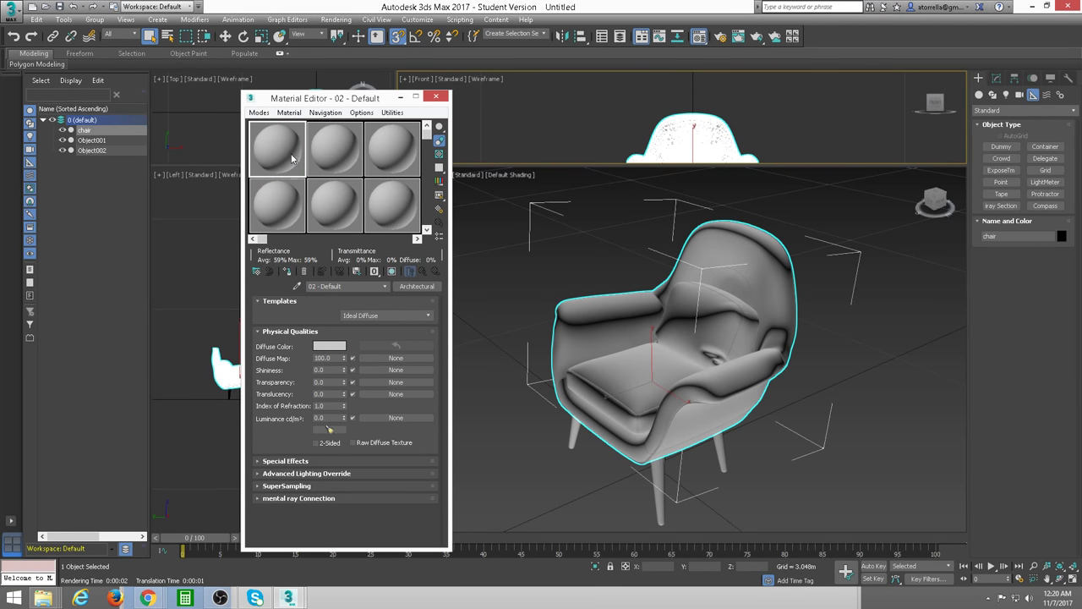
left_click(409, 287)
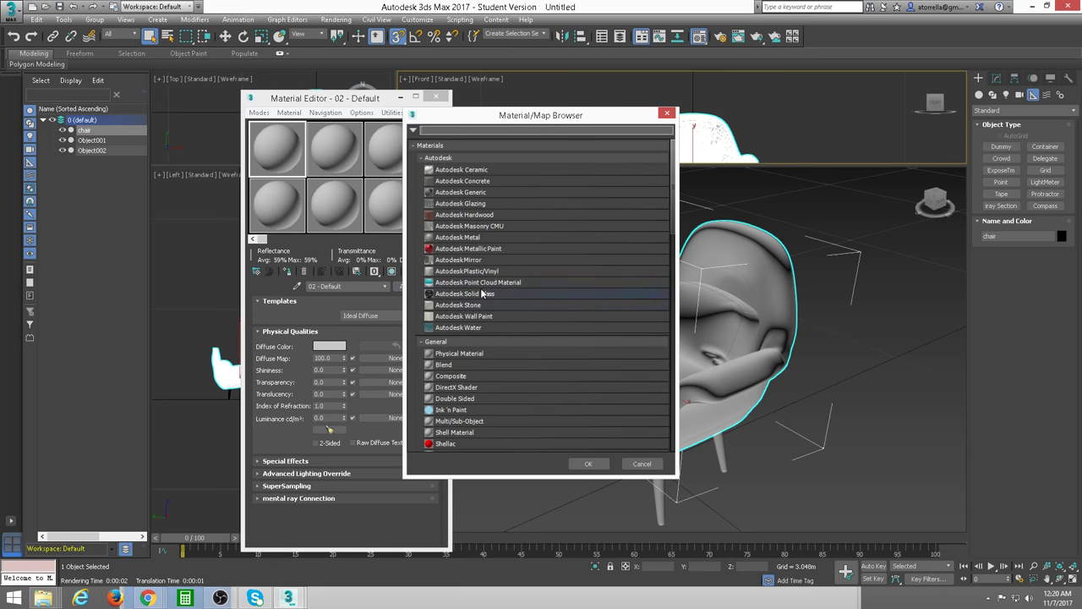
scroll(667, 215, "down", 5)
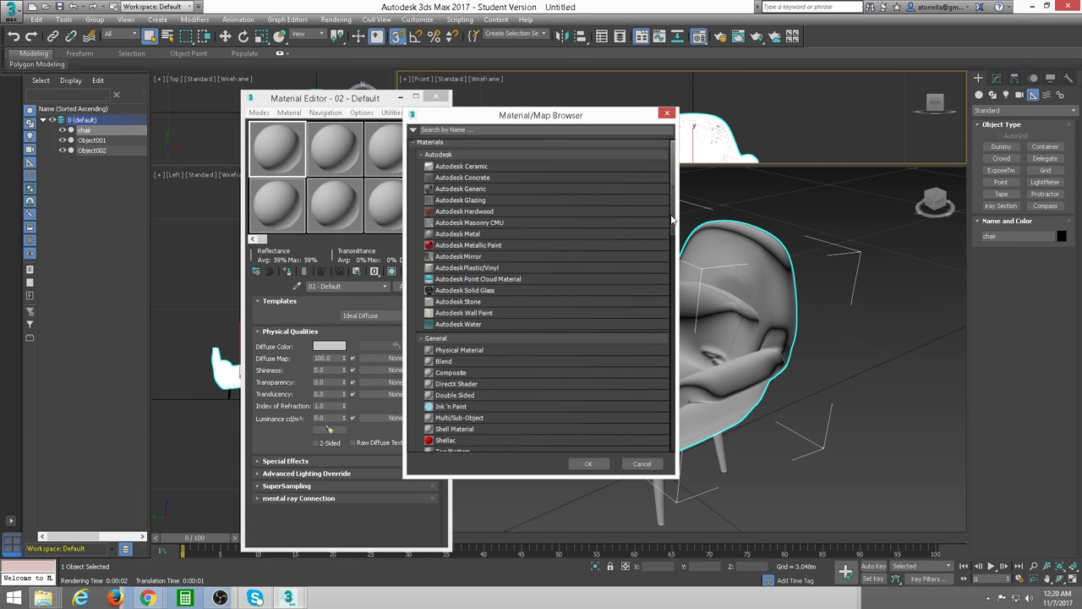
scroll(659, 310, "down", 5)
scroll(656, 341, "down", 5)
scroll(531, 320, "down", 3)
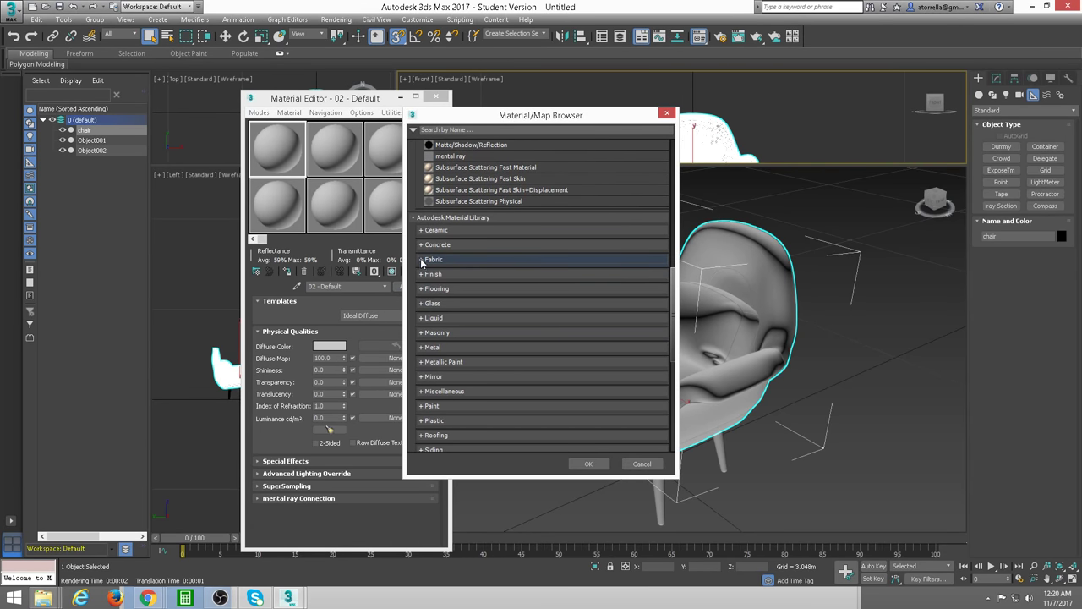
left_click(456, 259)
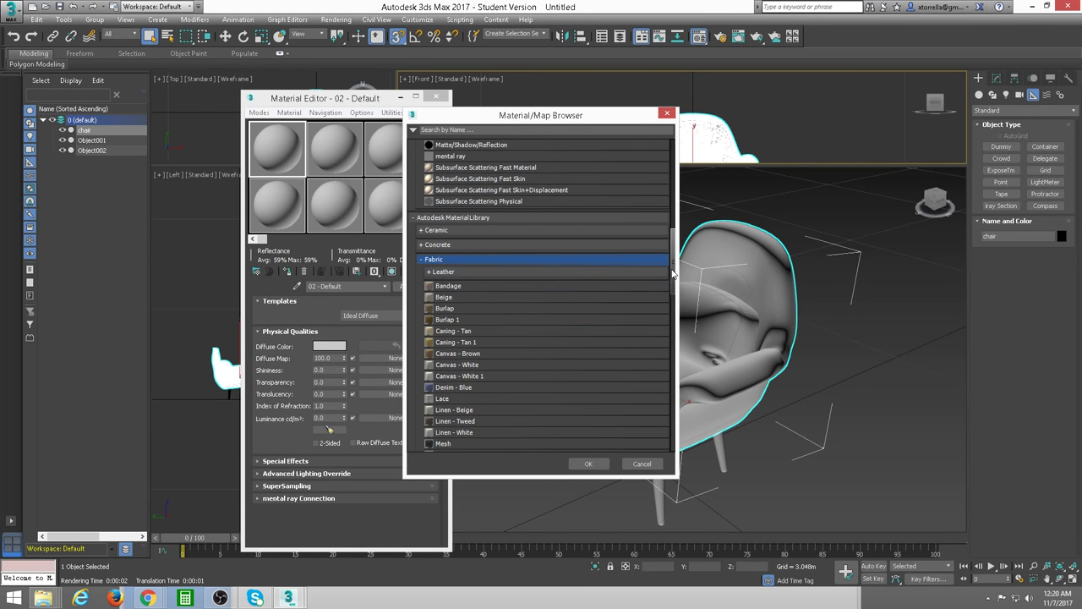
left_click_drag(674, 273, 674, 294)
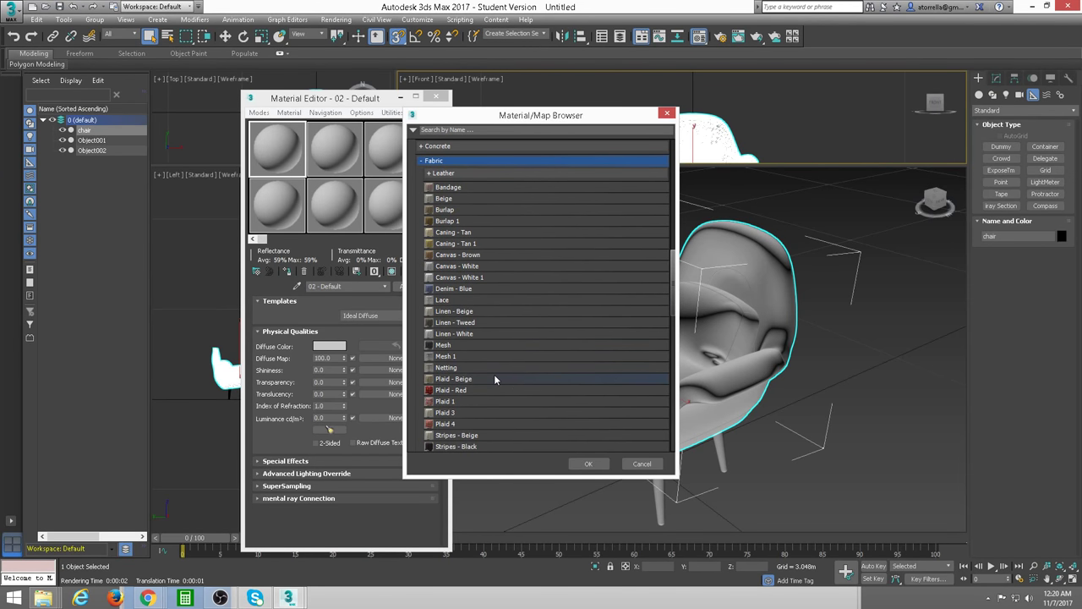
left_click(465, 313)
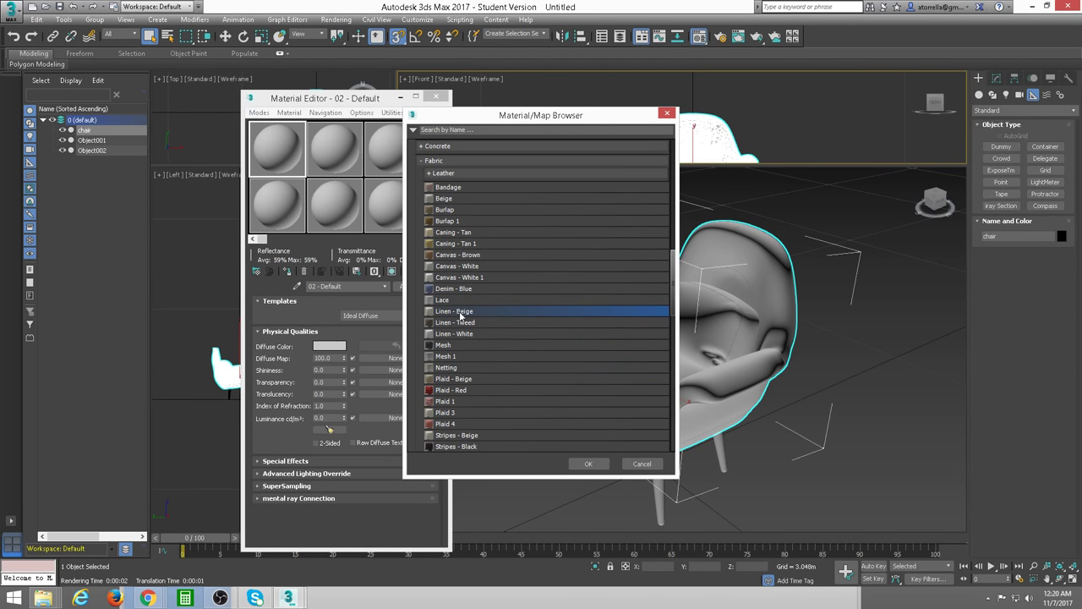
Confirm Linen - Beige, then save the crash recovery copy and send the error report.
left_click(583, 463)
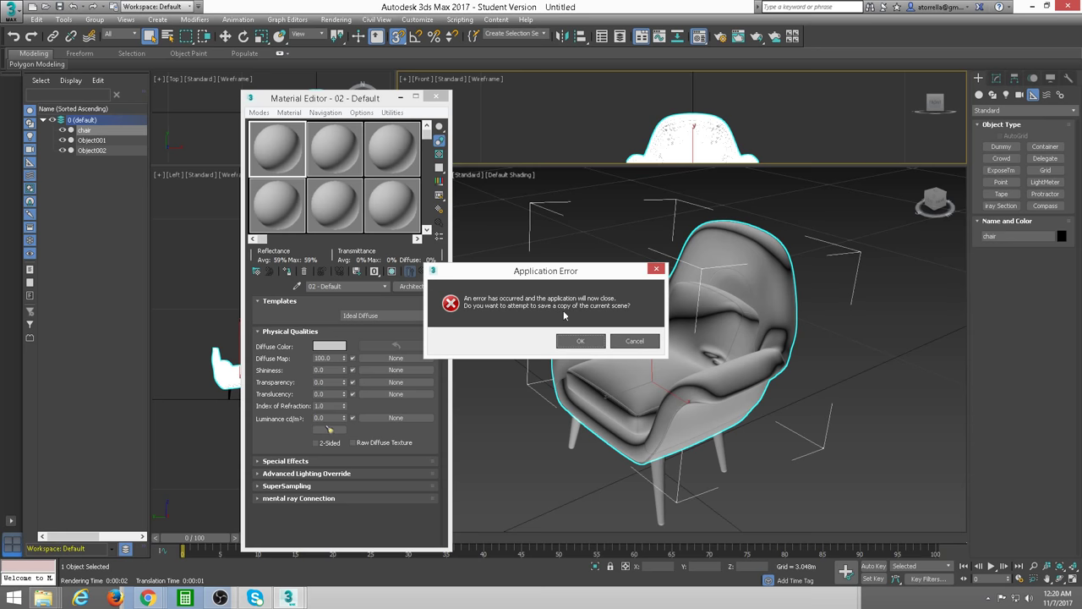
left_click(582, 345)
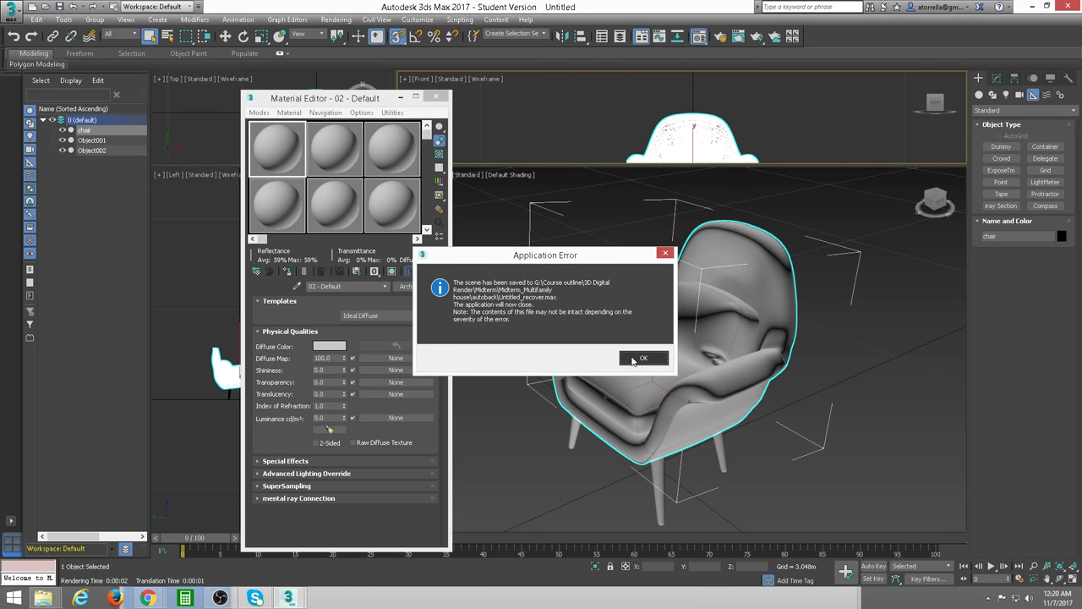
left_click(634, 359)
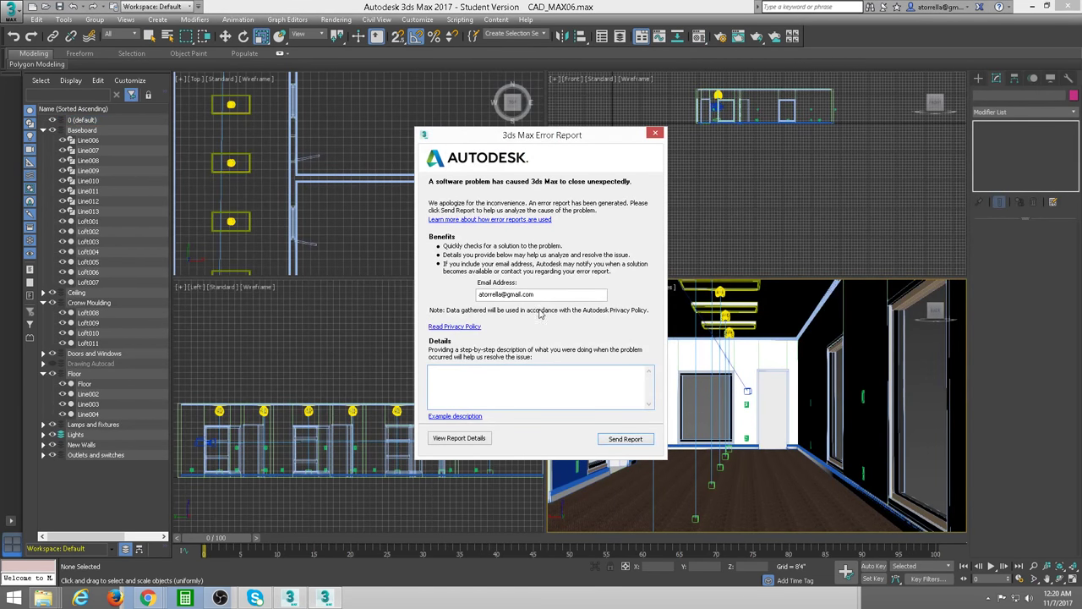
left_click(626, 440)
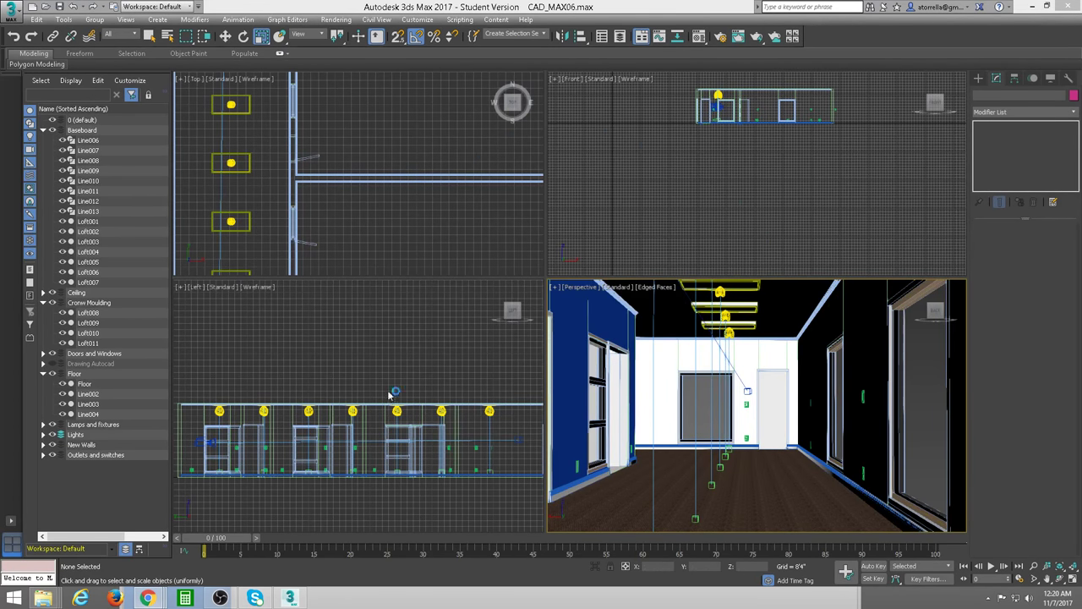
Reset 3ds Max, choosing Don't Save for CAD_MAX06.max and confirming with Yes.
left_click(16, 12)
mouse_move(38, 36)
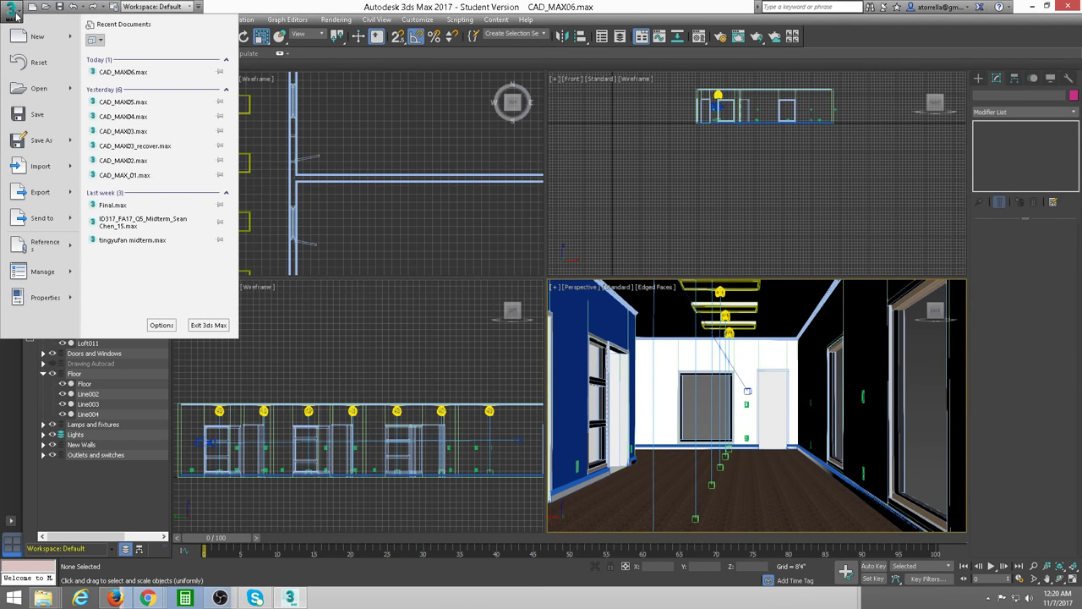
left_click(101, 89)
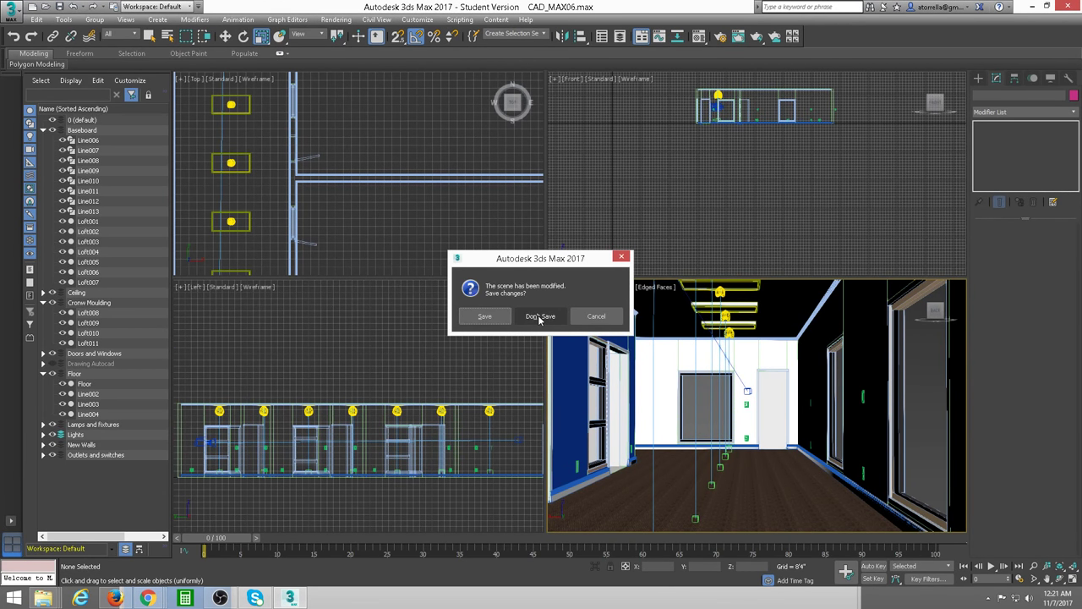
left_click(539, 318)
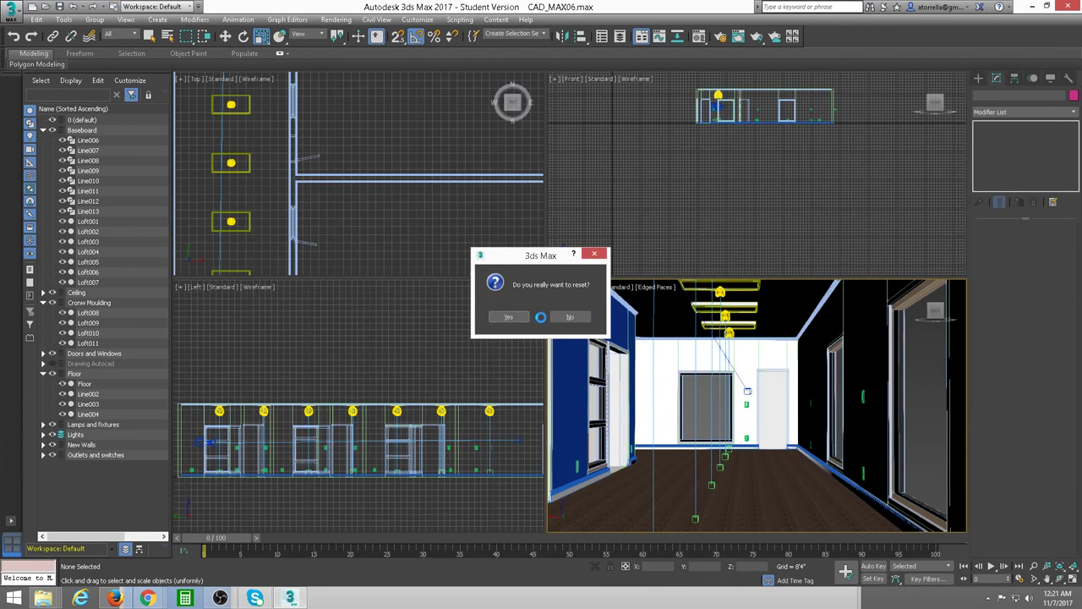
left_click(510, 318)
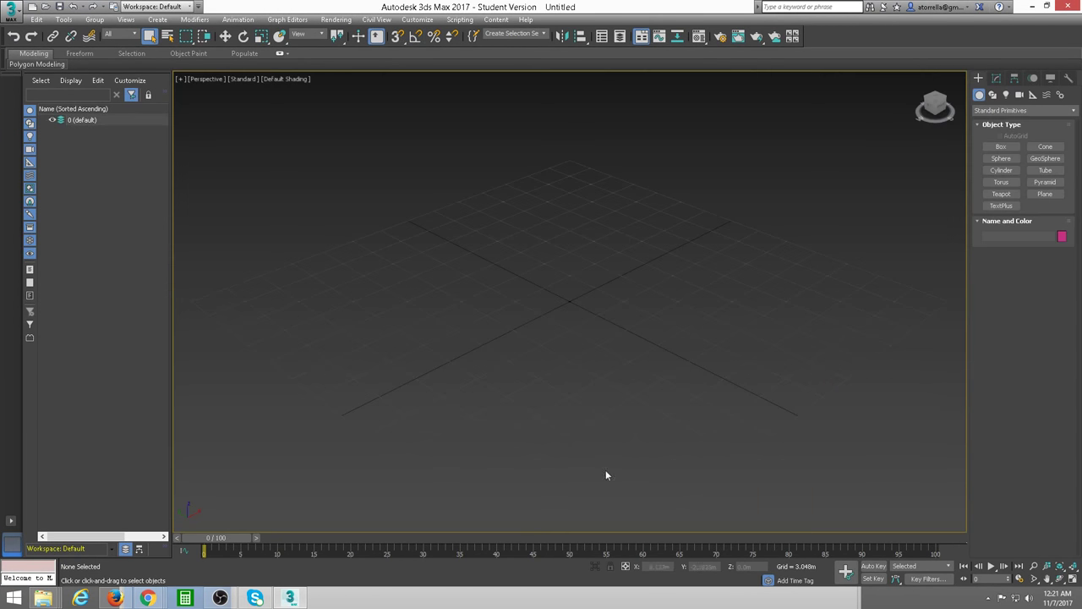
Open the Open File dialog and browse the Midterm_Multifamily project and its import folder.
left_click(11, 15)
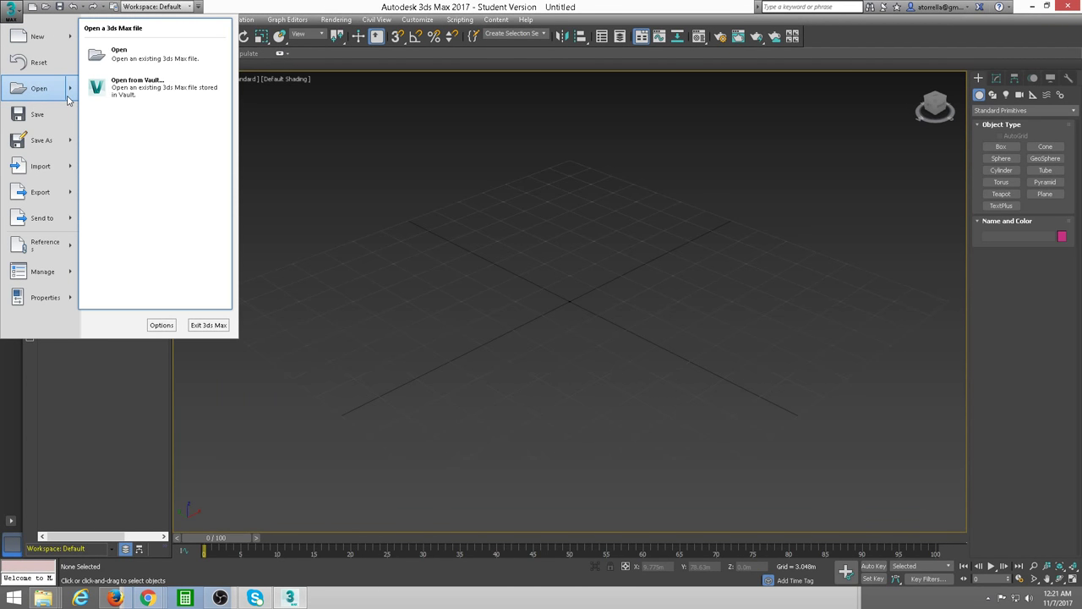
left_click(119, 53)
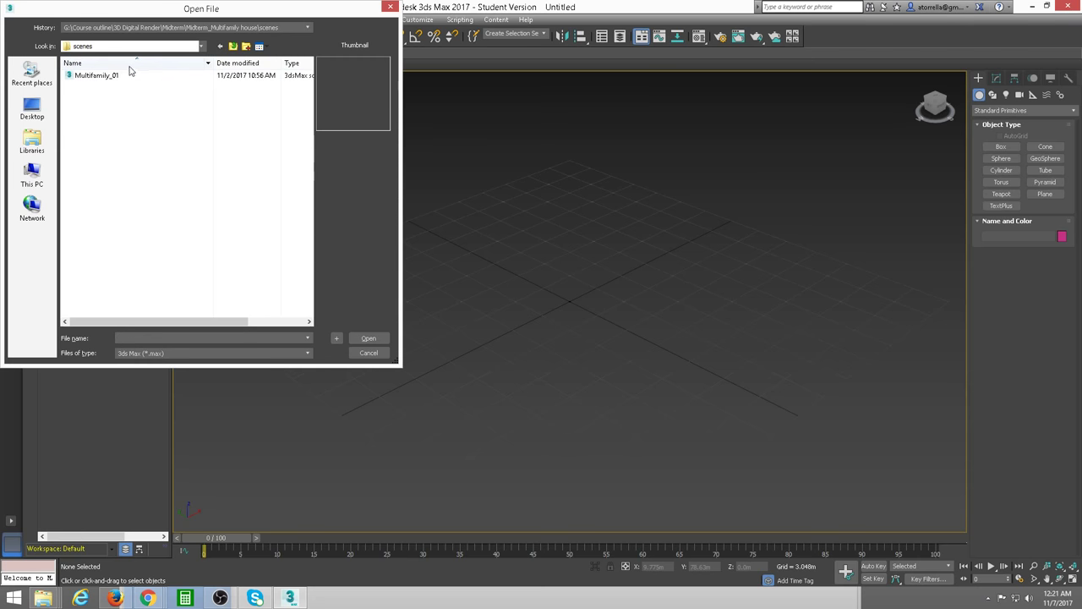
left_click(106, 79)
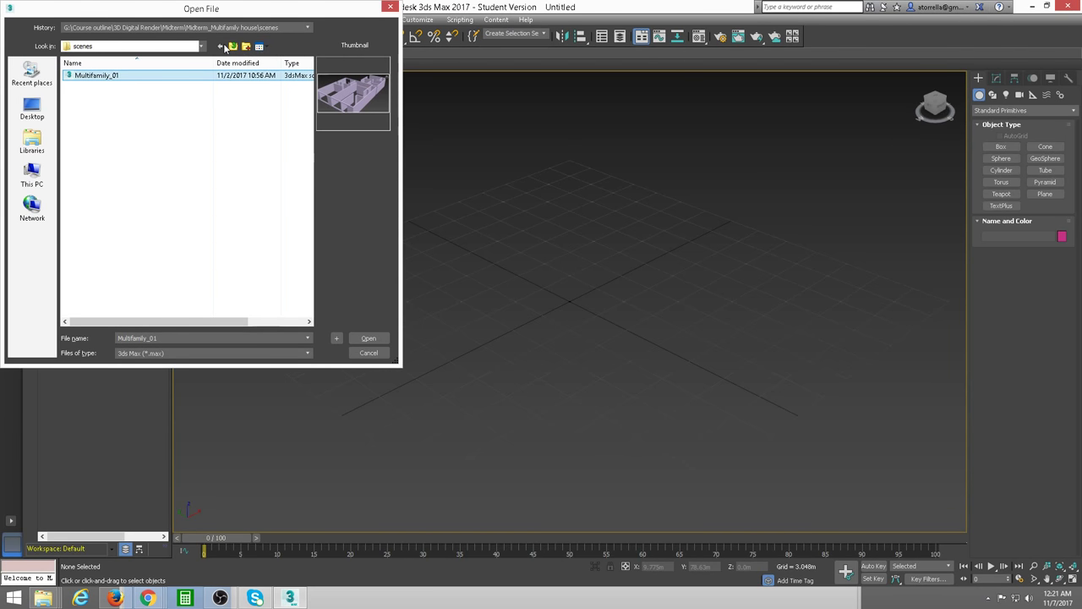
left_click(224, 48)
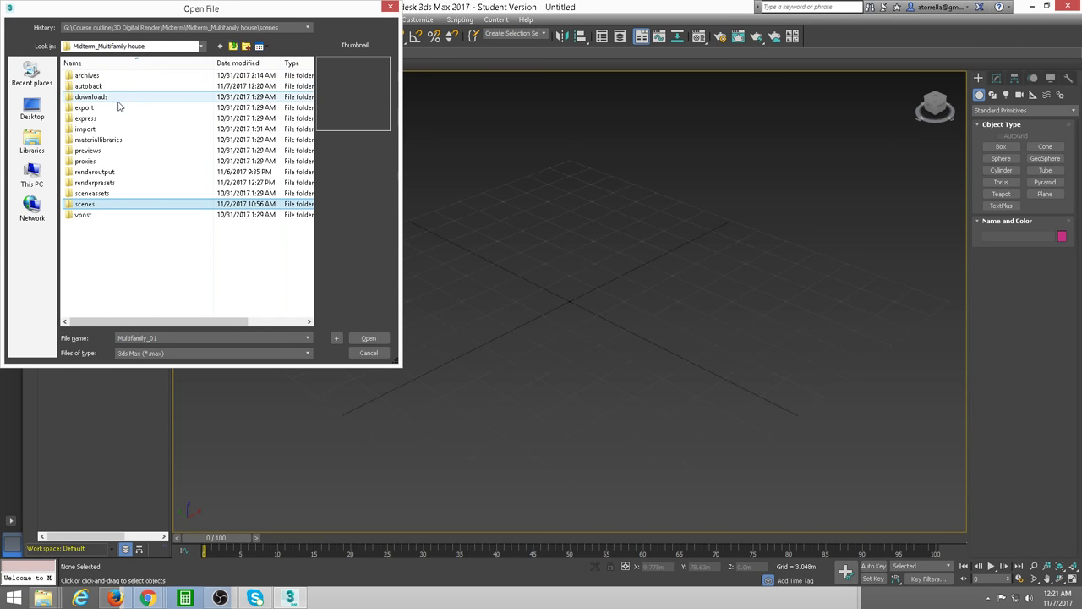
double_click(97, 130)
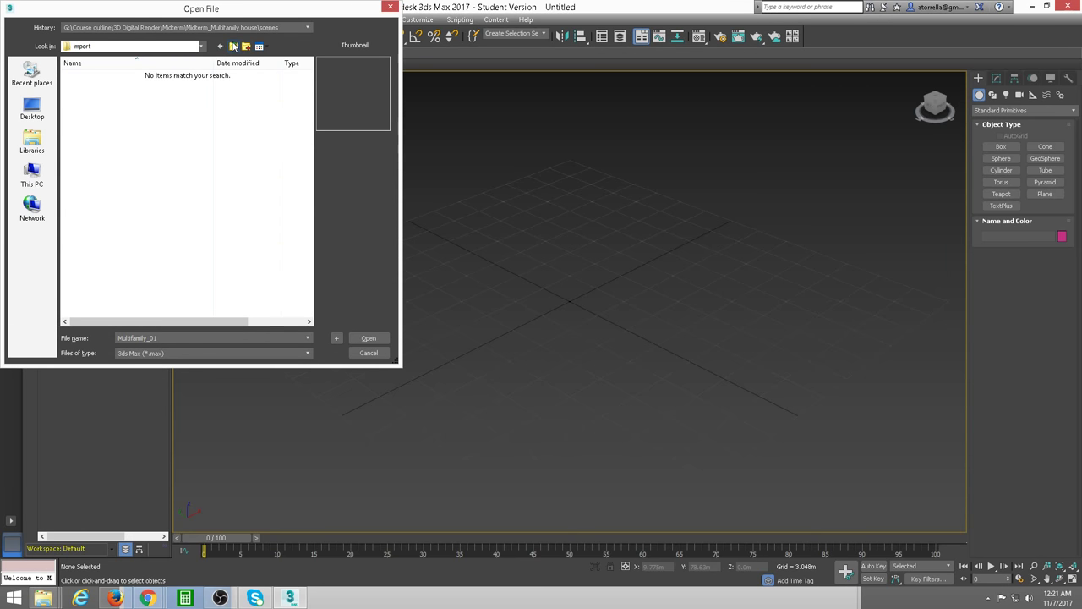
left_click(233, 46)
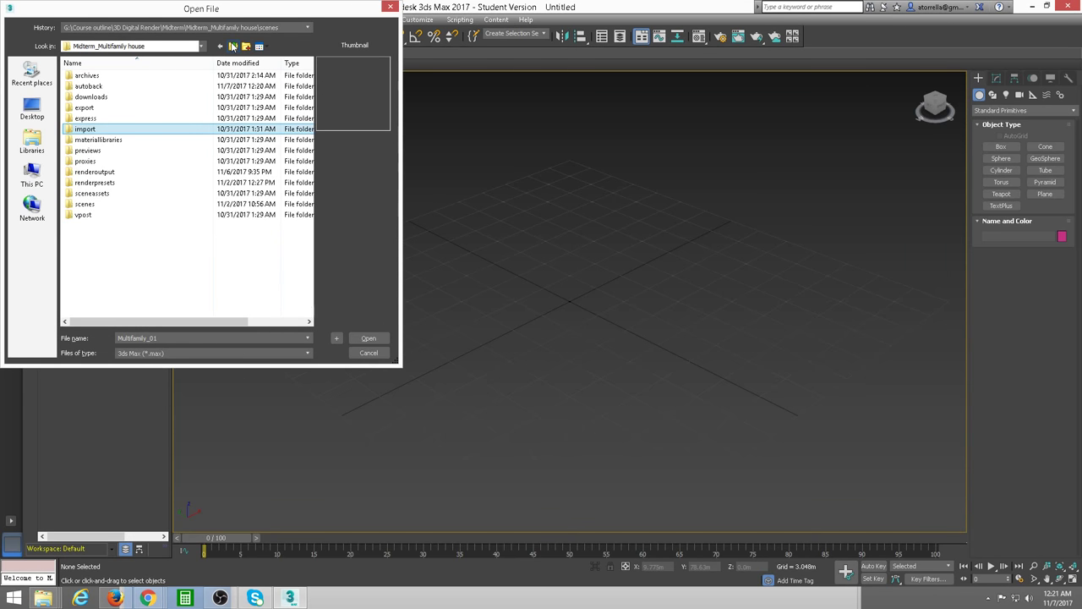
Preview each recover and AutoBackup file in the project's autoback folder.
double_click(94, 86)
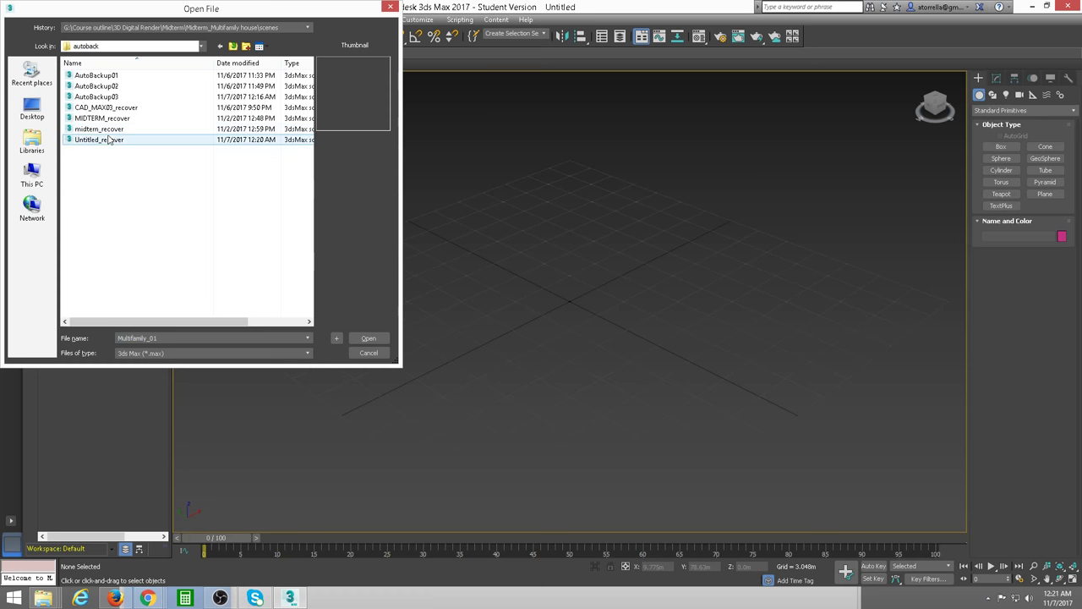
left_click(114, 140)
left_click(117, 129)
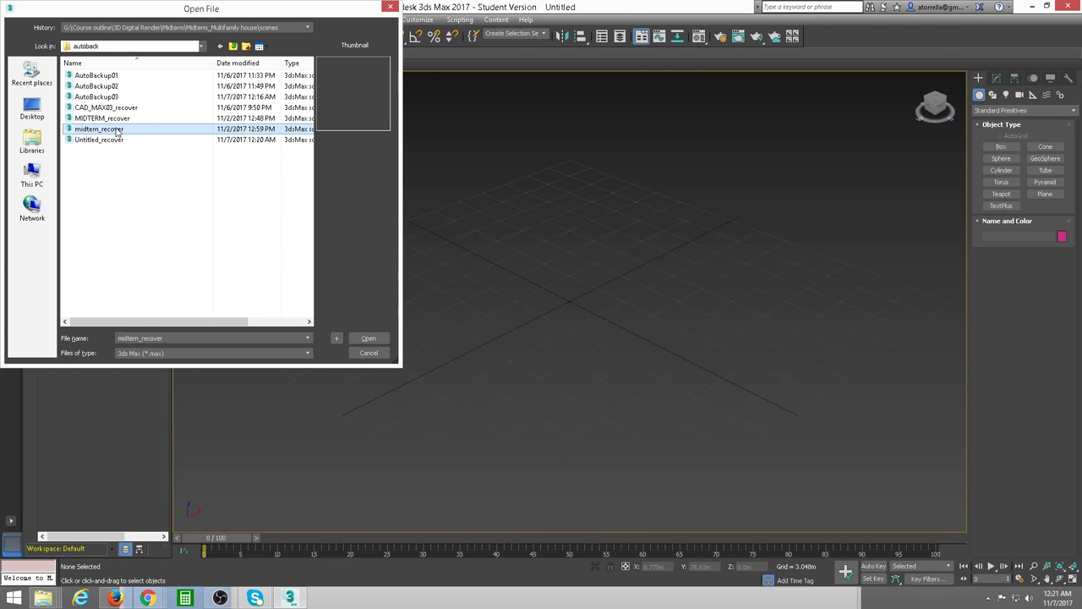
left_click(120, 118)
left_click(121, 108)
left_click(118, 97)
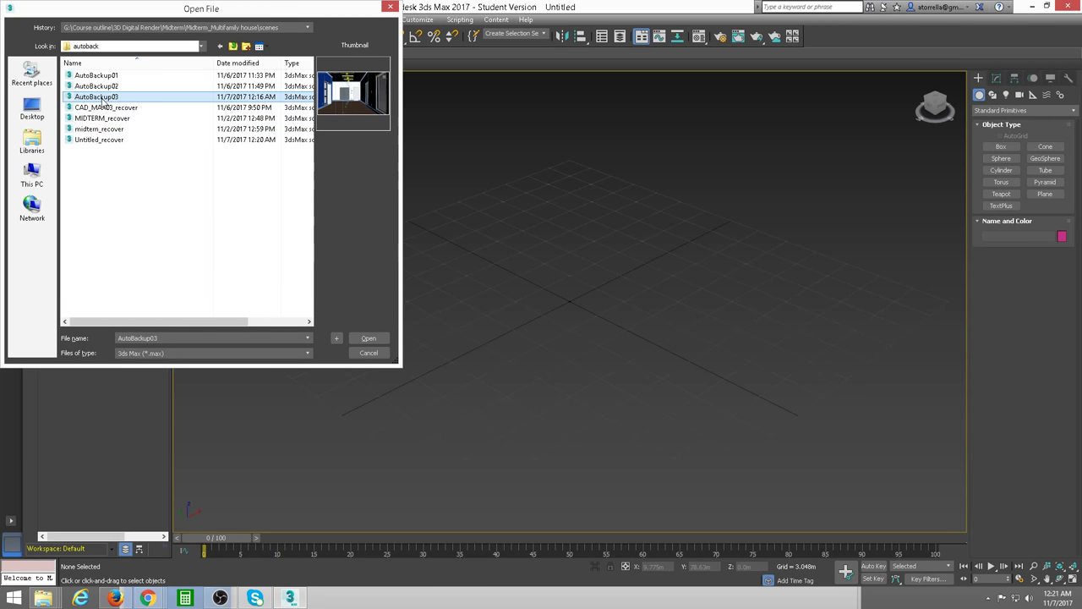
left_click(108, 108)
left_click(117, 118)
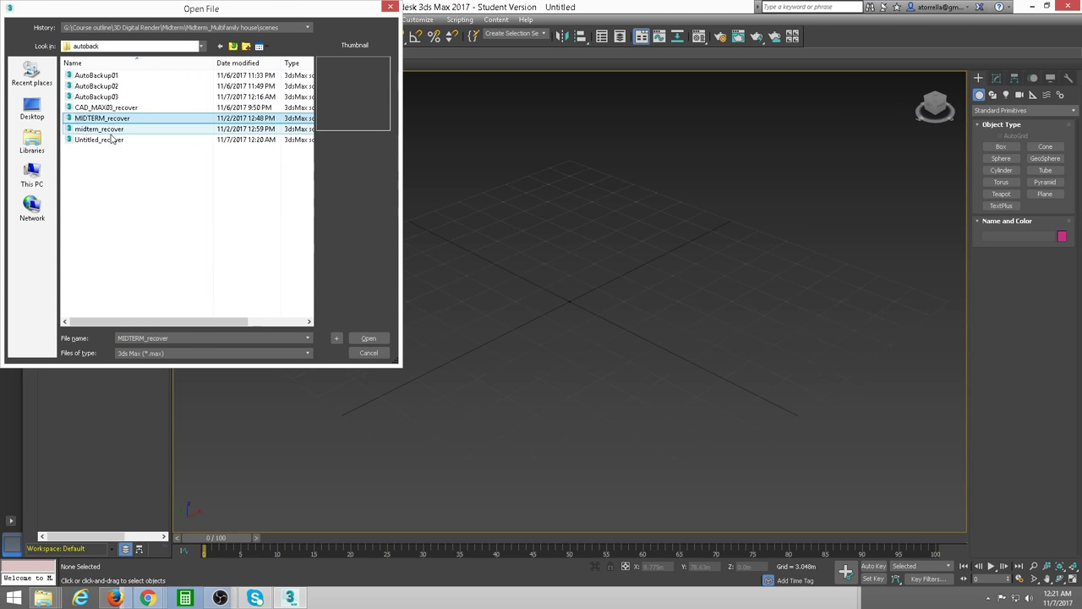
left_click(116, 129)
left_click(113, 140)
left_click(103, 76)
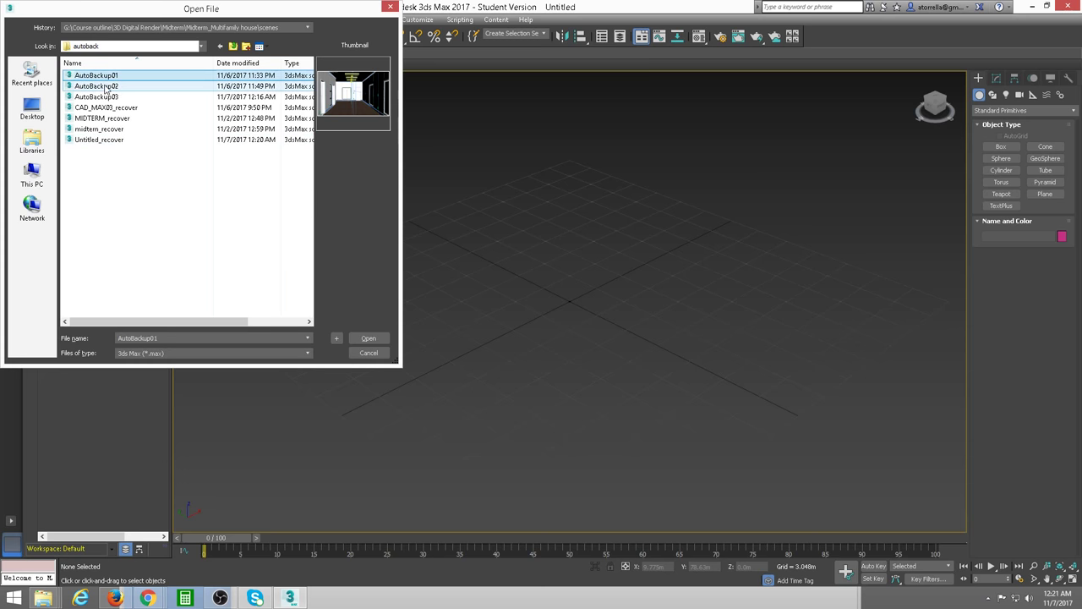
left_click(105, 87)
left_click(108, 97)
left_click(110, 108)
left_click(114, 128)
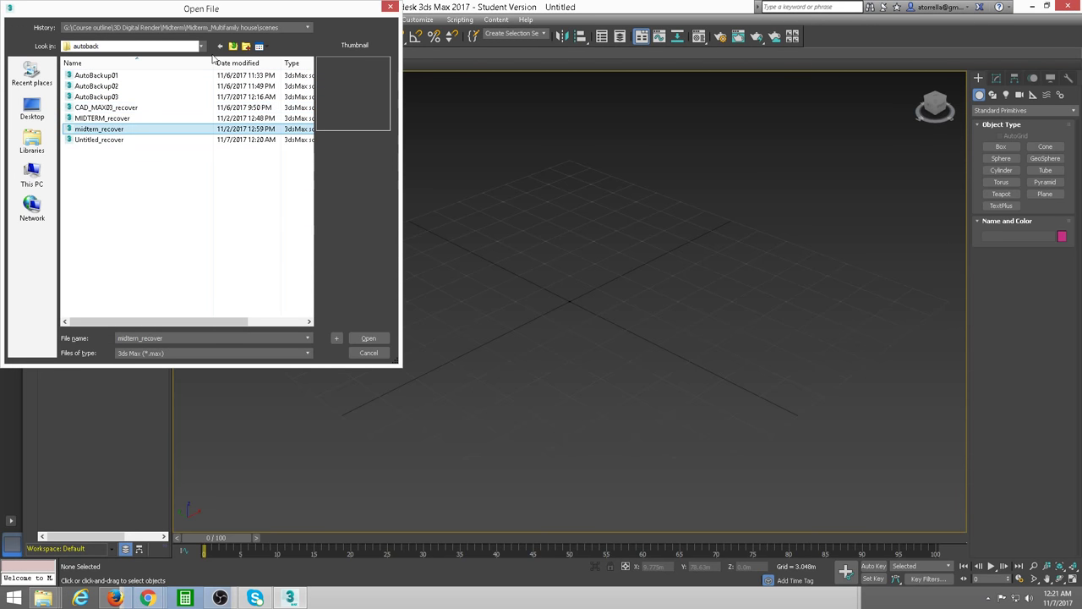
Preview Multifamily_01 in the scenes folder, then move up to the Desktop.
left_click(234, 48)
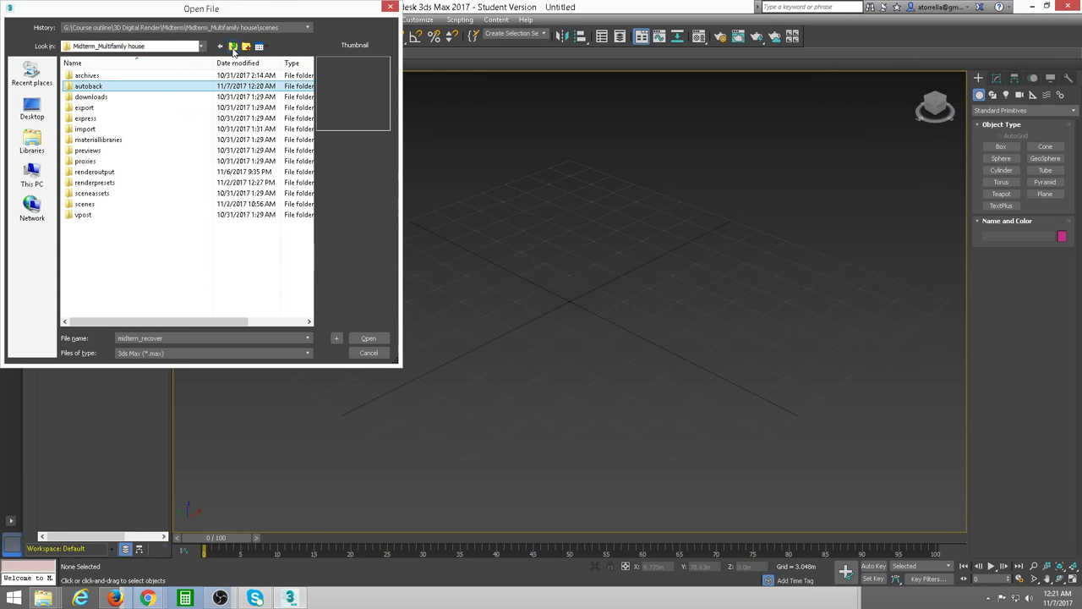
left_click_drag(230, 15, 248, 17)
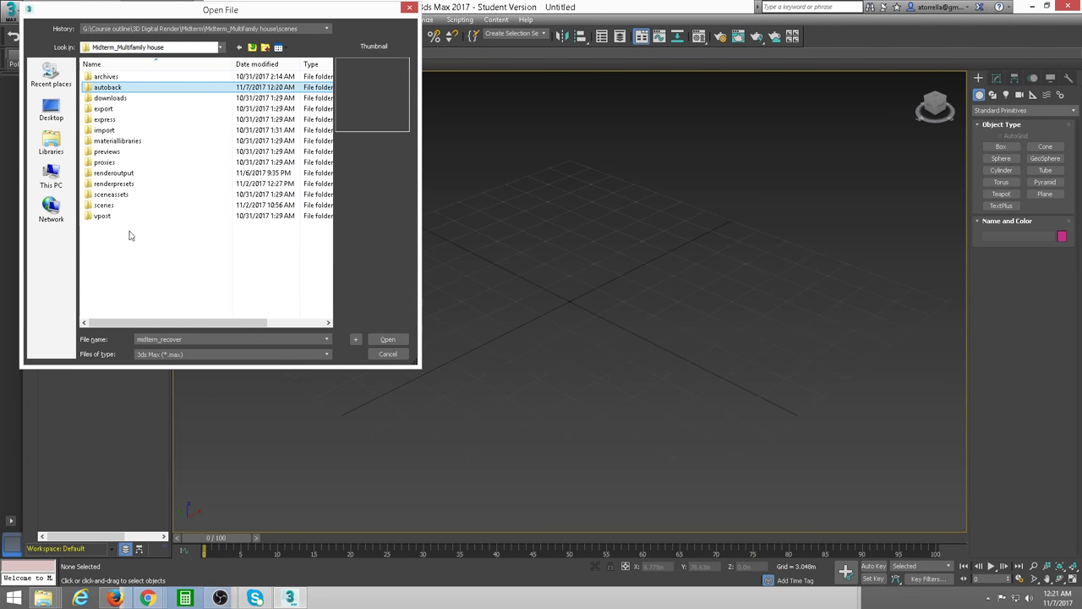
double_click(131, 205)
left_click(130, 77)
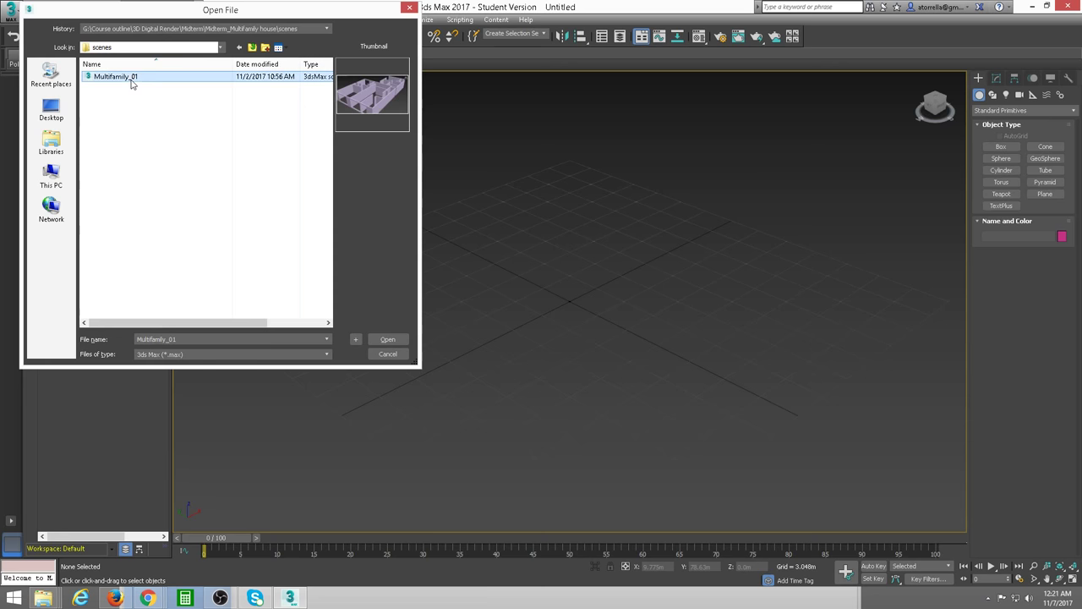
left_click(251, 48)
left_click(252, 48)
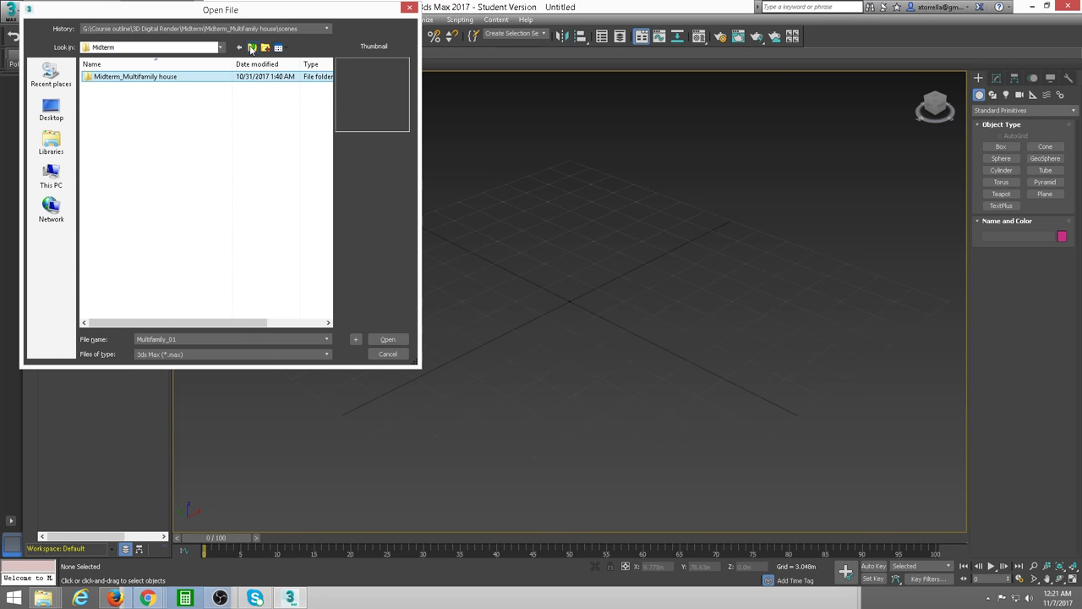
left_click(59, 116)
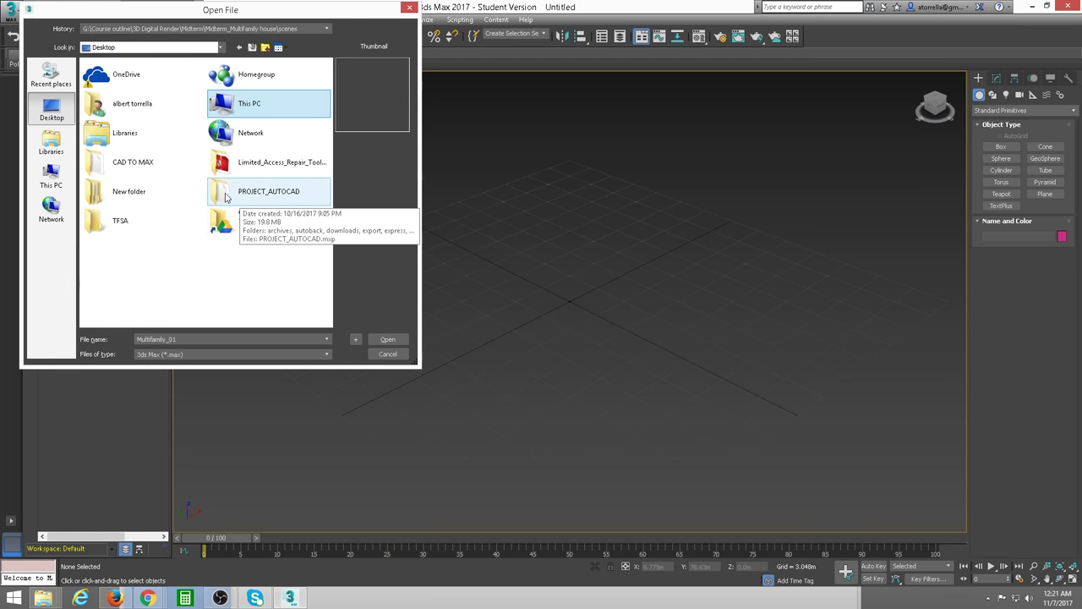
Browse to CAD TO MAX > import > Chair_01 and clear the file name field.
left_click(140, 174)
double_click(140, 174)
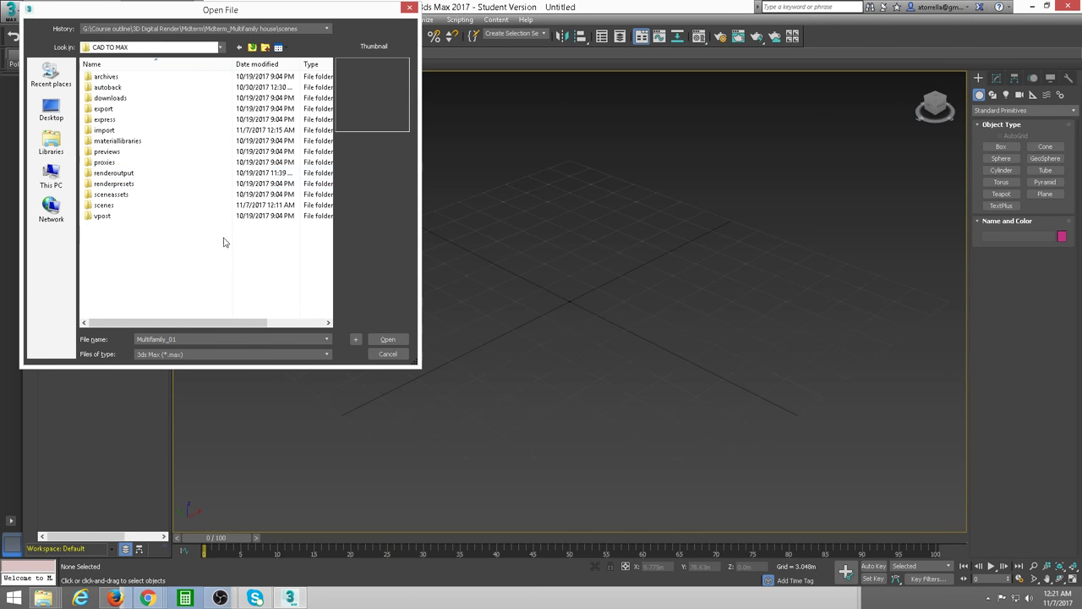
double_click(114, 132)
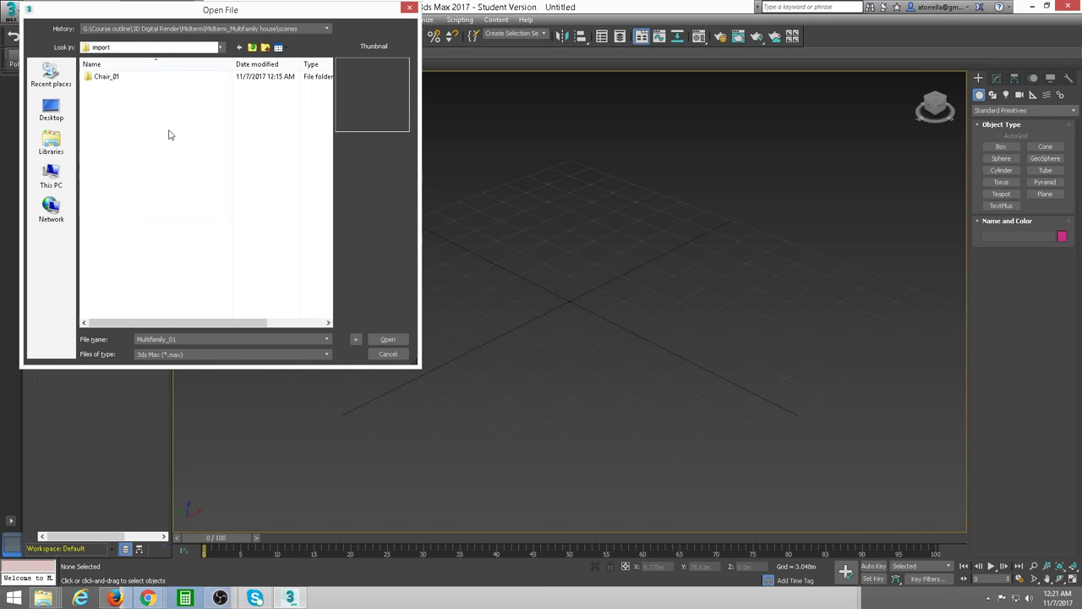
double_click(106, 76)
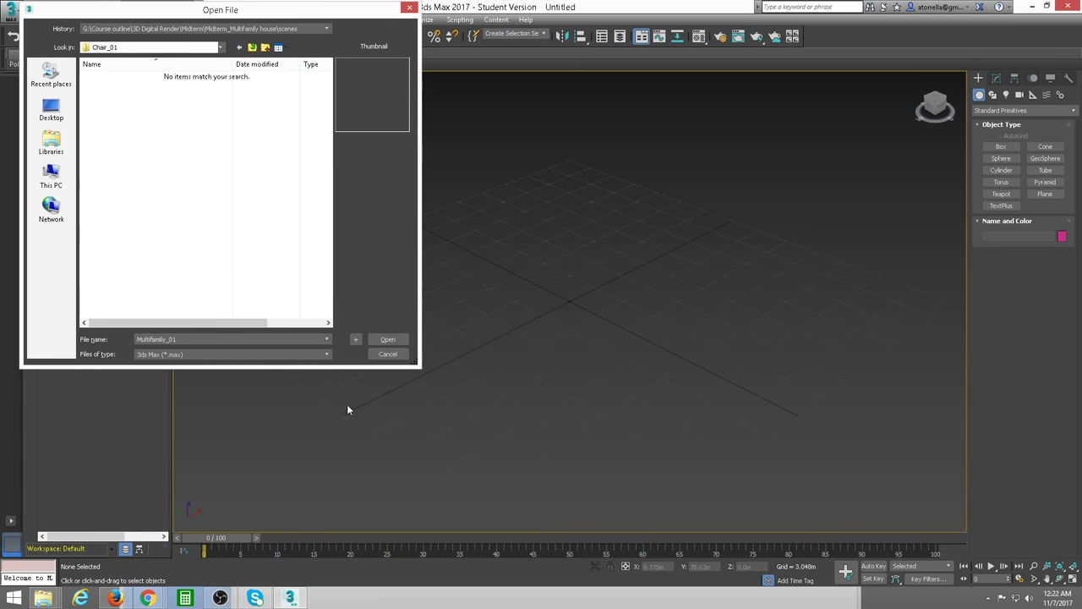
left_click(327, 339)
left_click(327, 339)
key("BackSpace")
Preview the AutoBackup files in the CAD TO MAX autoback folder.
left_click(250, 49)
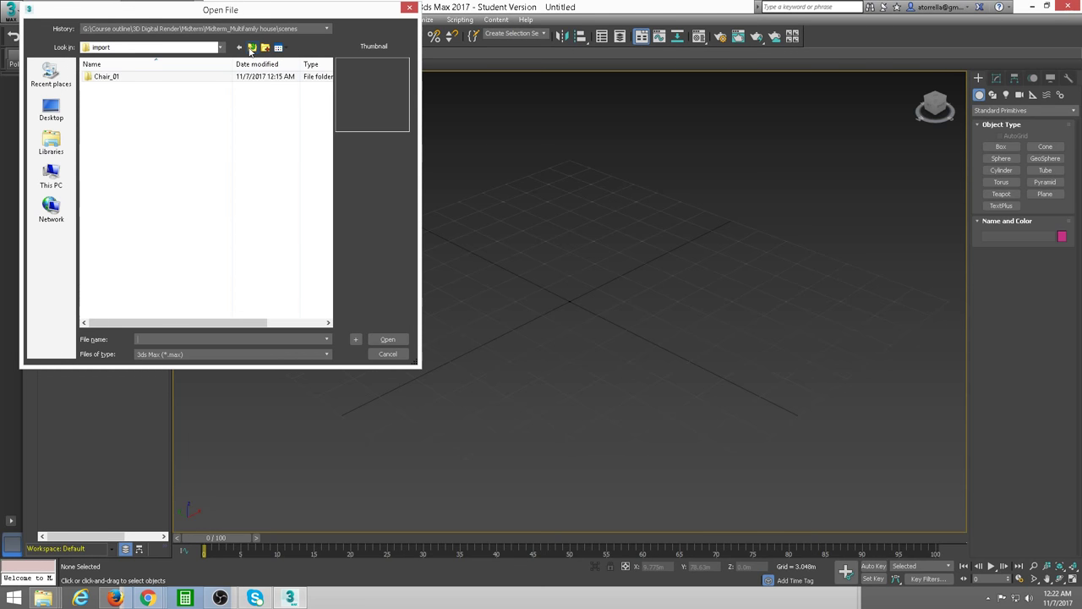
left_click(250, 49)
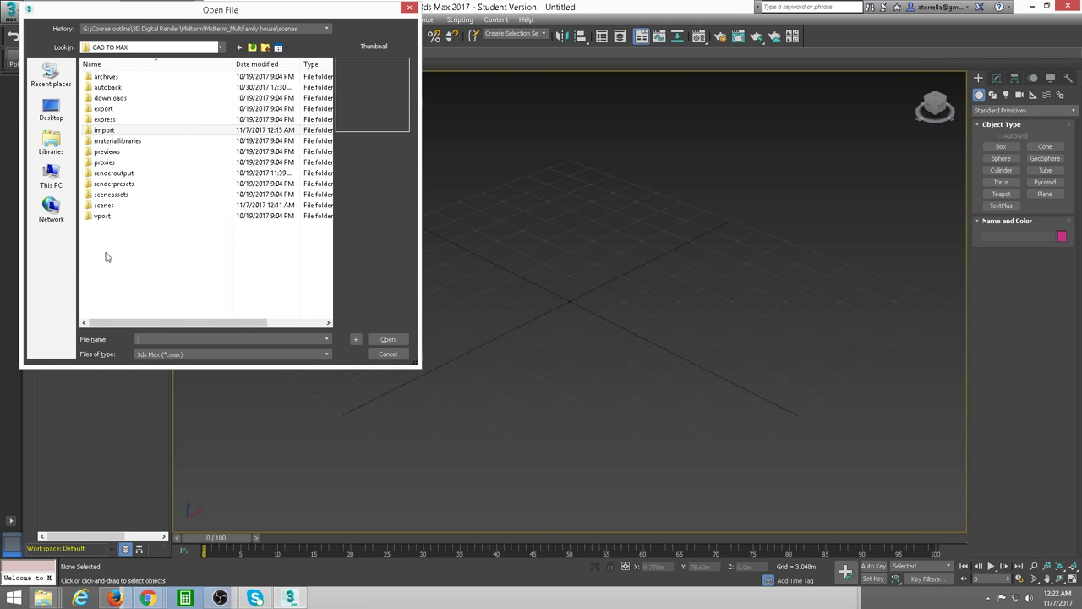
double_click(108, 87)
left_click(131, 98)
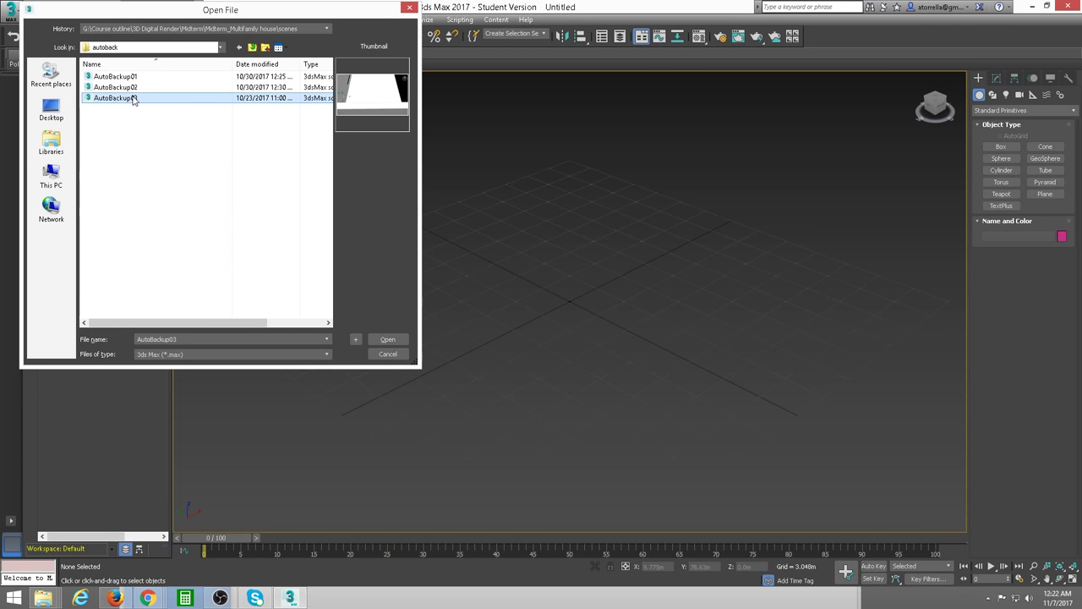
left_click(133, 77)
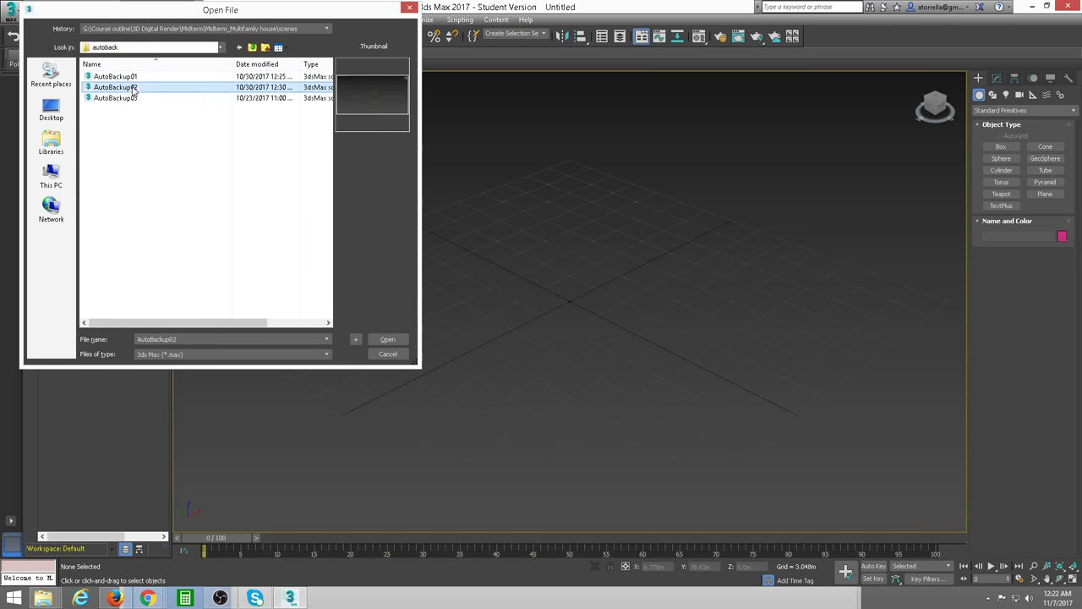
left_click(140, 99)
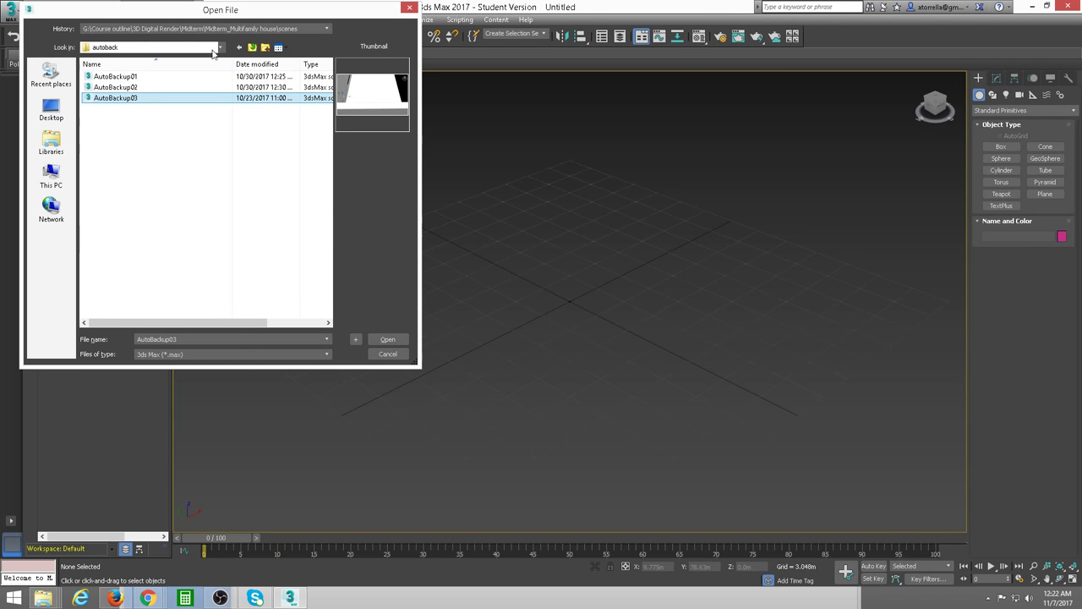
Return to the Chair_01 folder, cancel the Open dialog, and show the Import choices.
left_click(240, 48)
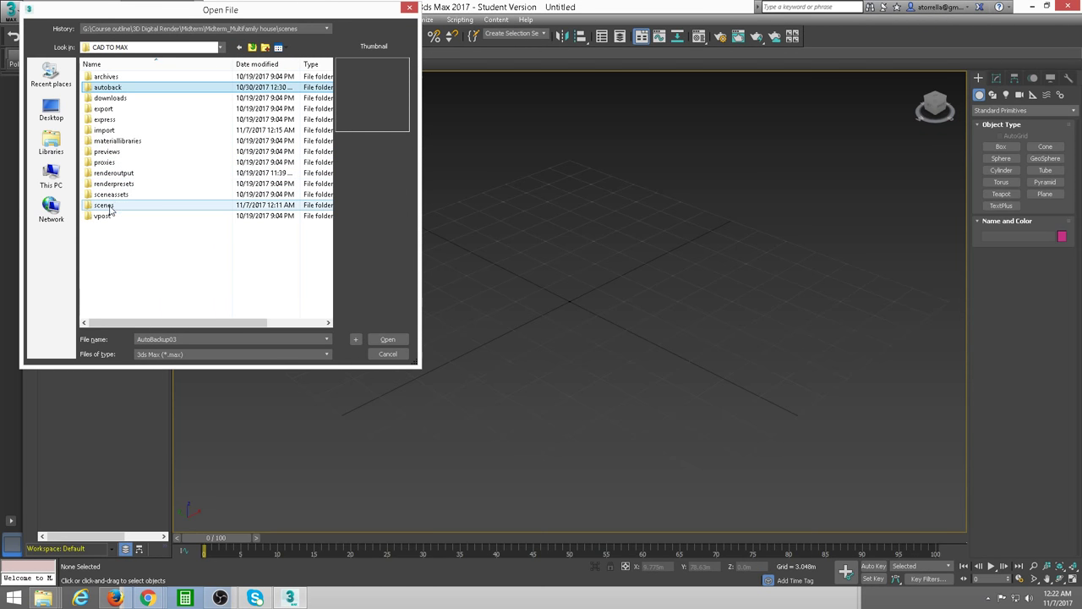
double_click(110, 131)
double_click(113, 77)
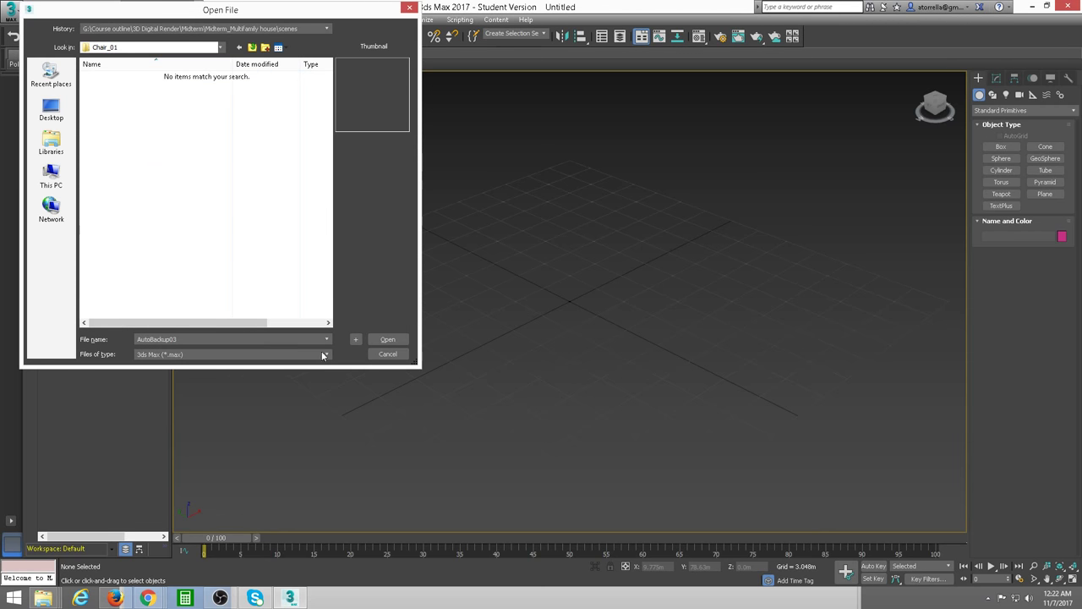
left_click(387, 354)
left_click(13, 11)
mouse_move(36, 166)
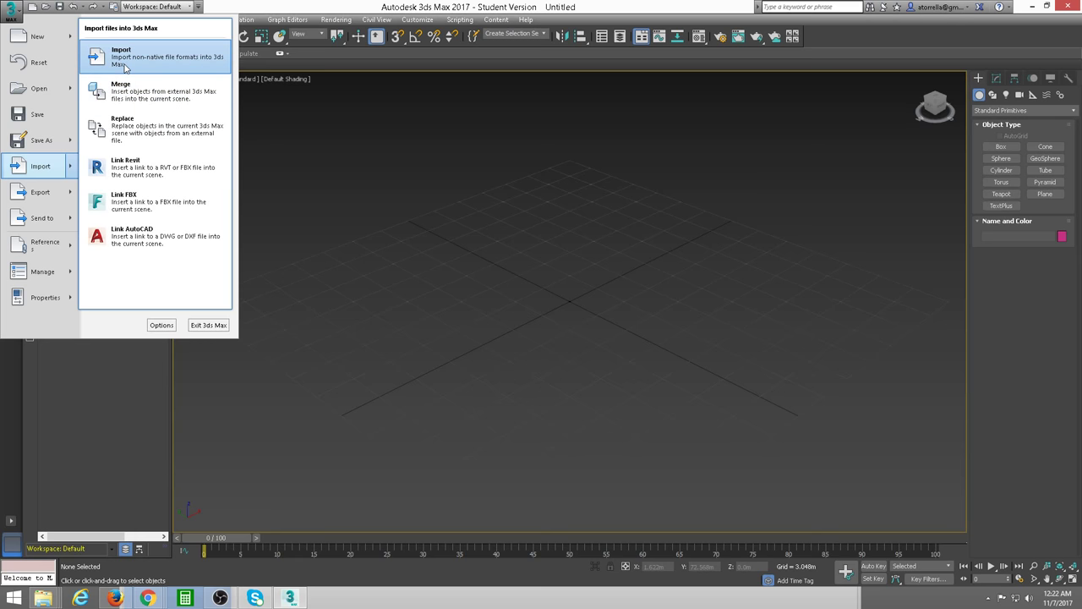
Import 1.FBX from Desktop > CAD TO MAX > import > Chair_01.
left_click(123, 65)
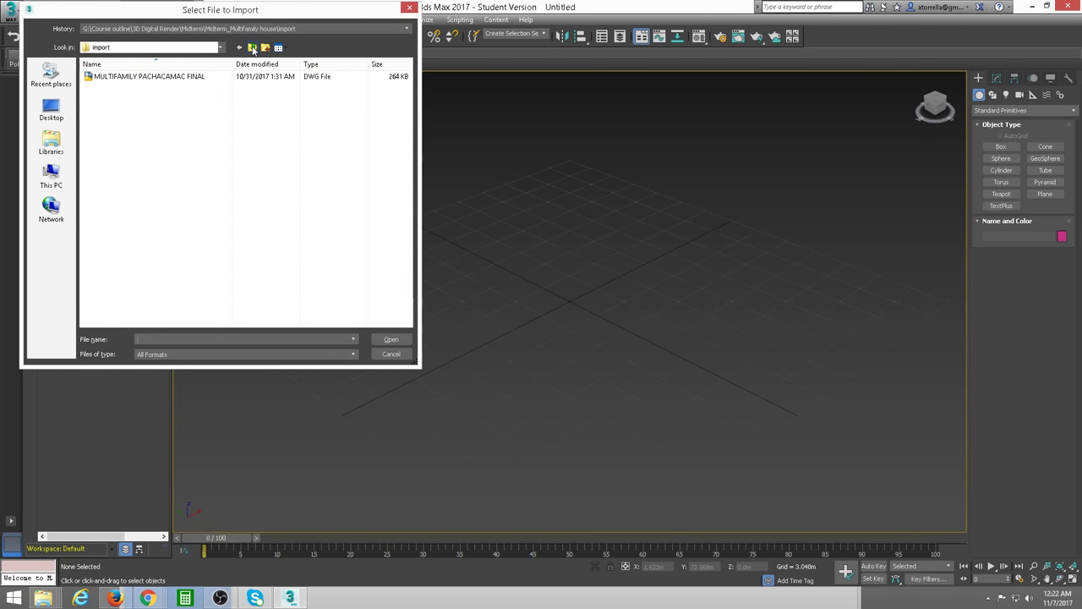
left_click(253, 48)
double_click(202, 127)
left_click(220, 47)
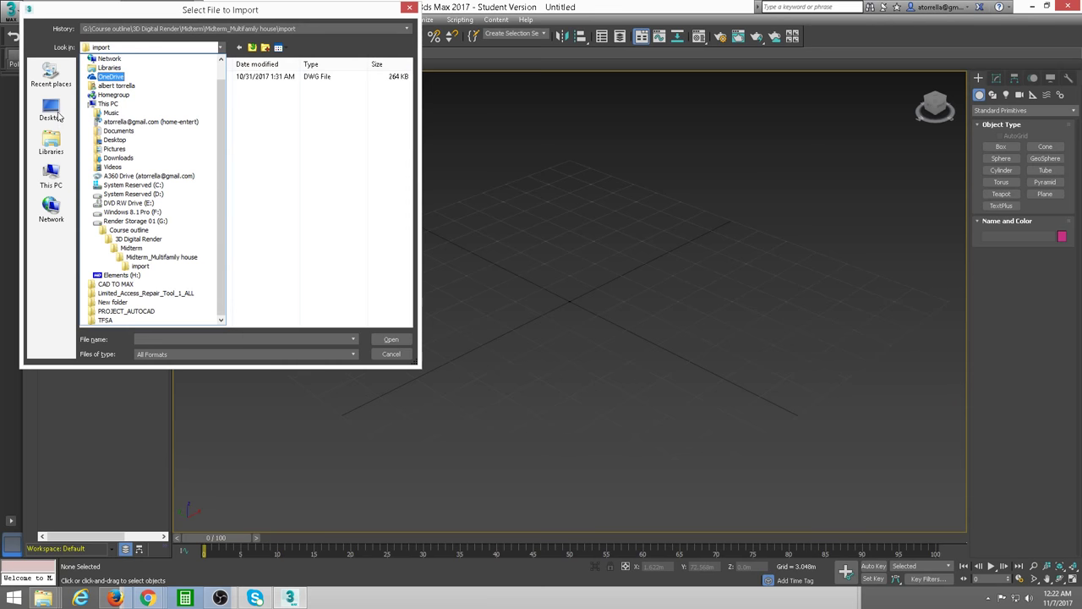
left_click(51, 110)
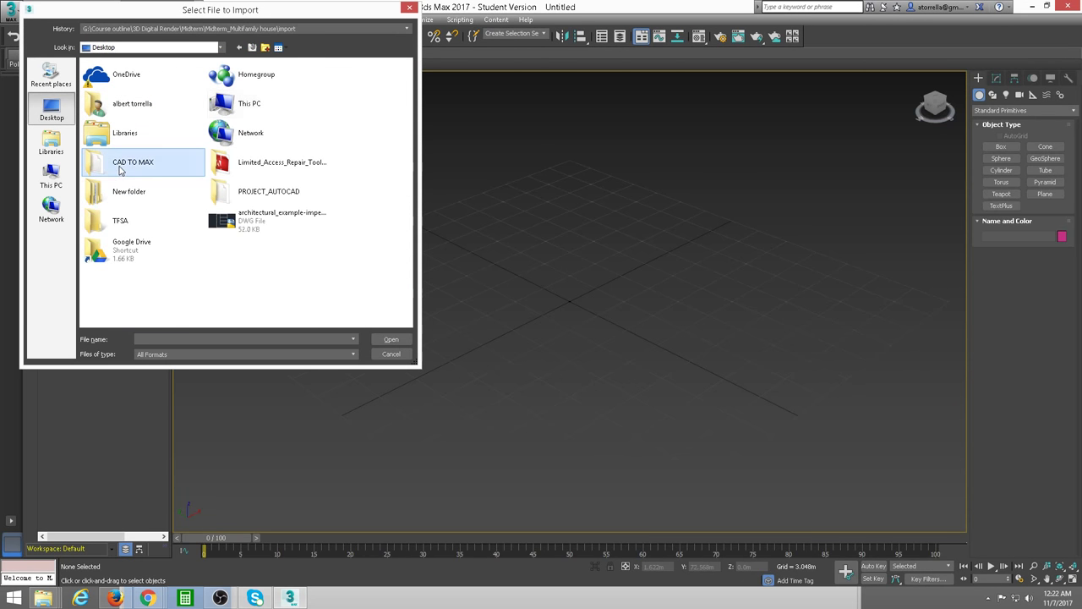
double_click(123, 165)
double_click(111, 130)
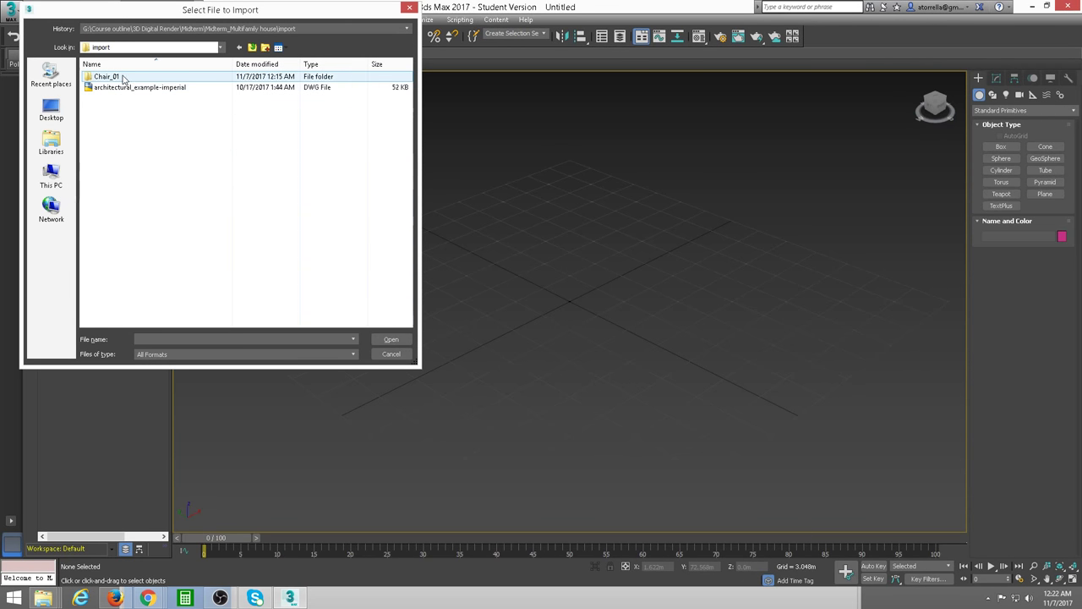
double_click(129, 78)
left_click(103, 78)
left_click(390, 339)
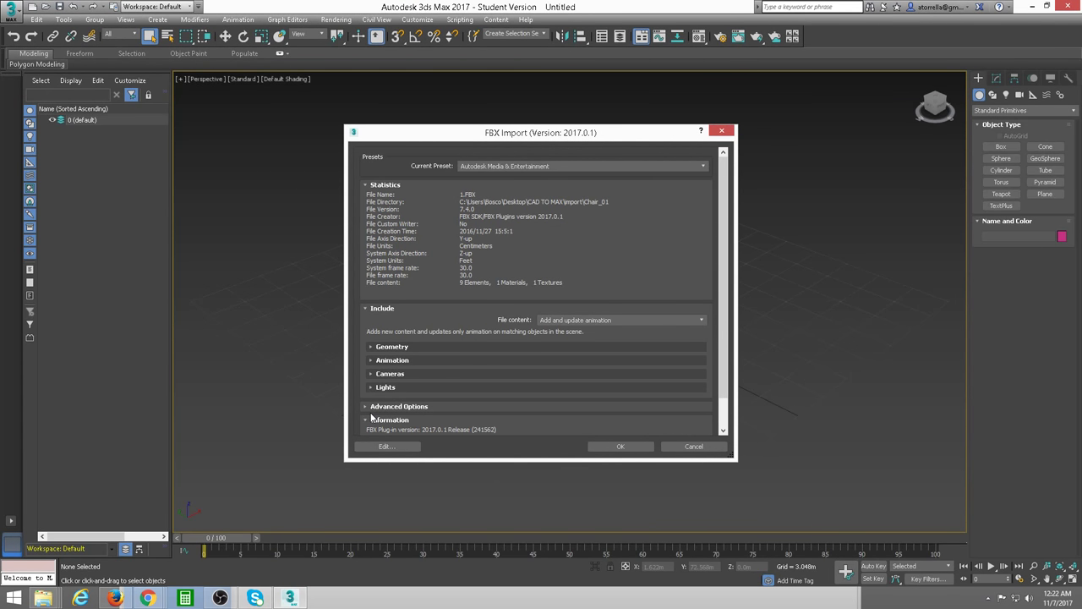
Review the FBX Advanced Options, Units and Lights sections, then import with current settings.
left_click(368, 410)
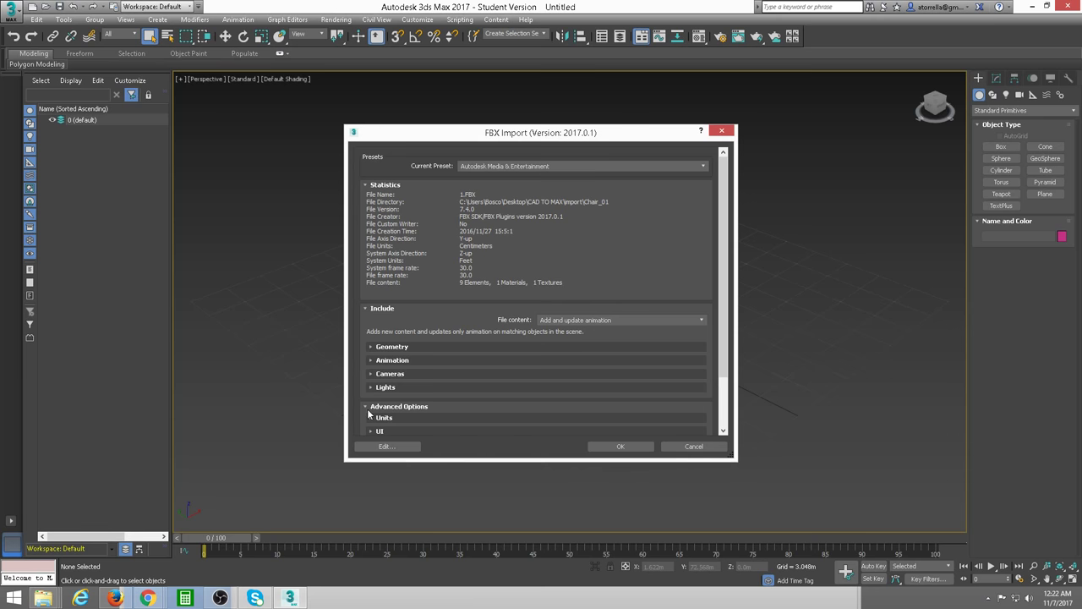
left_click_drag(724, 308, 708, 376)
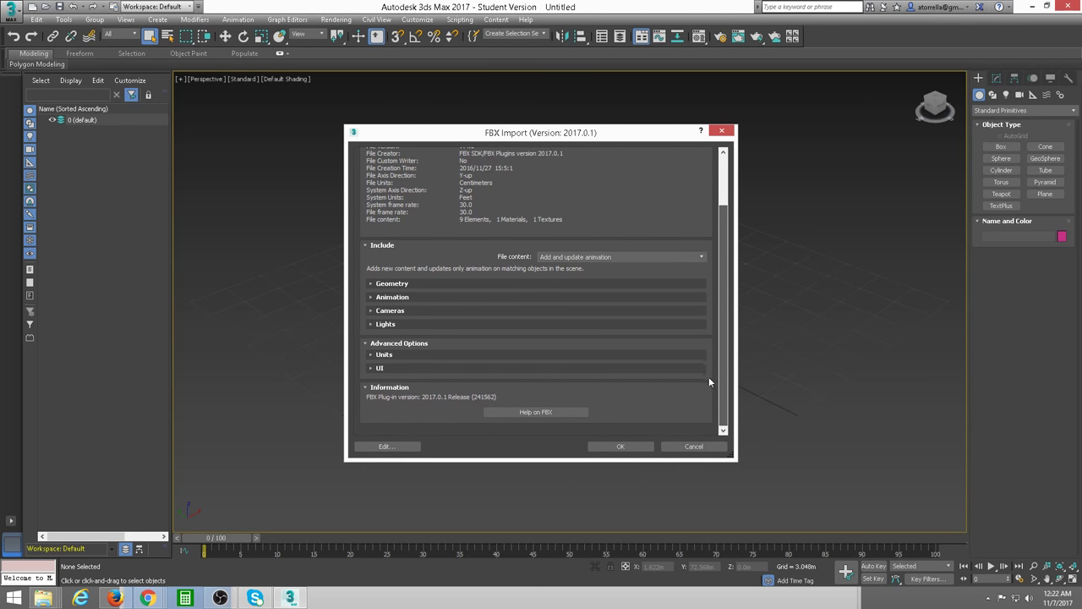
left_click(371, 369)
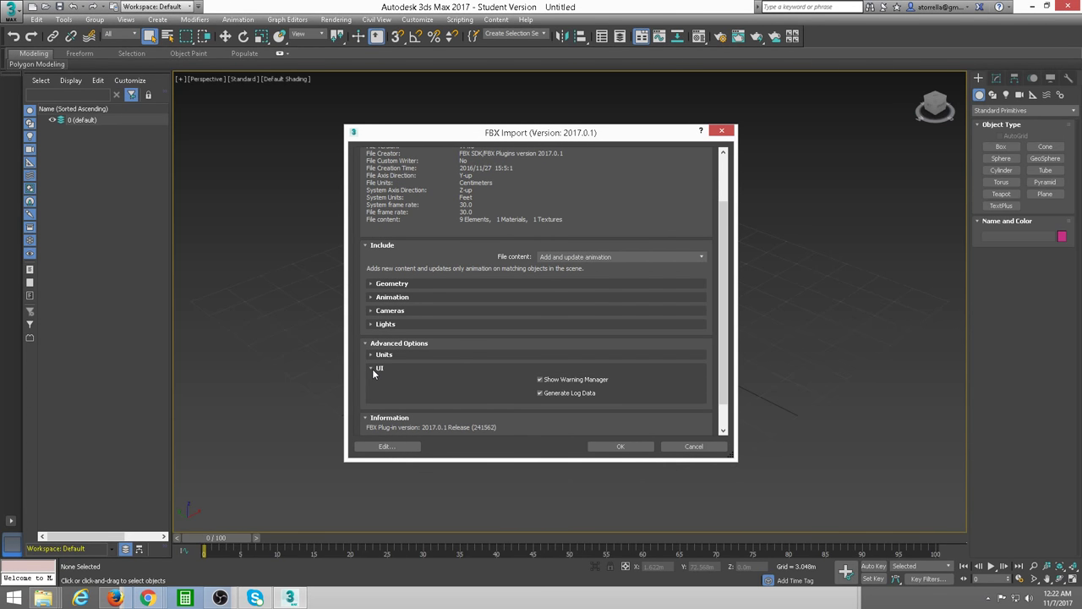
left_click(371, 369)
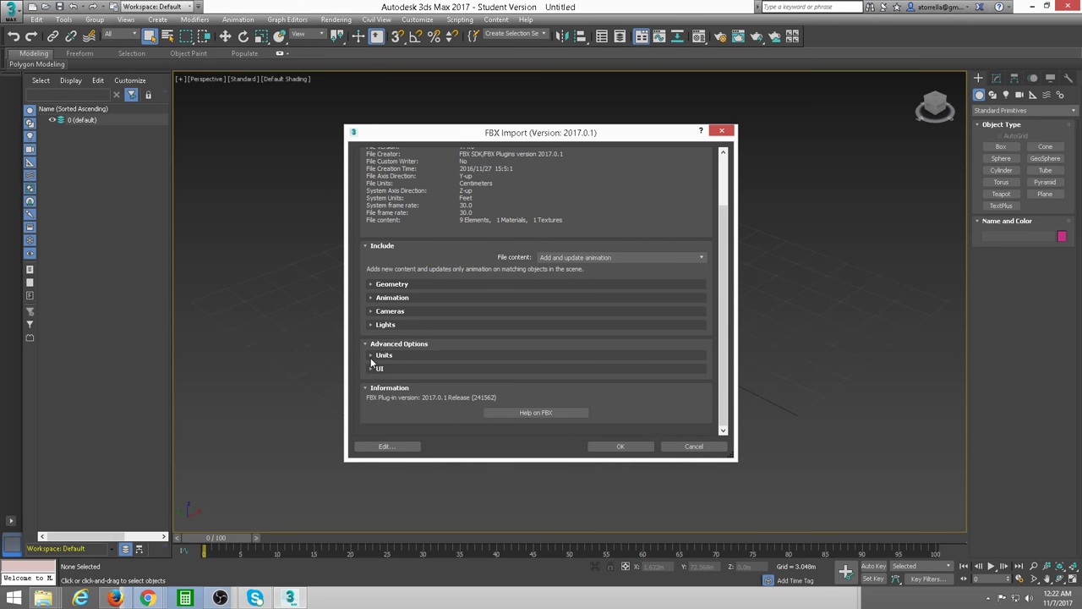
left_click(372, 357)
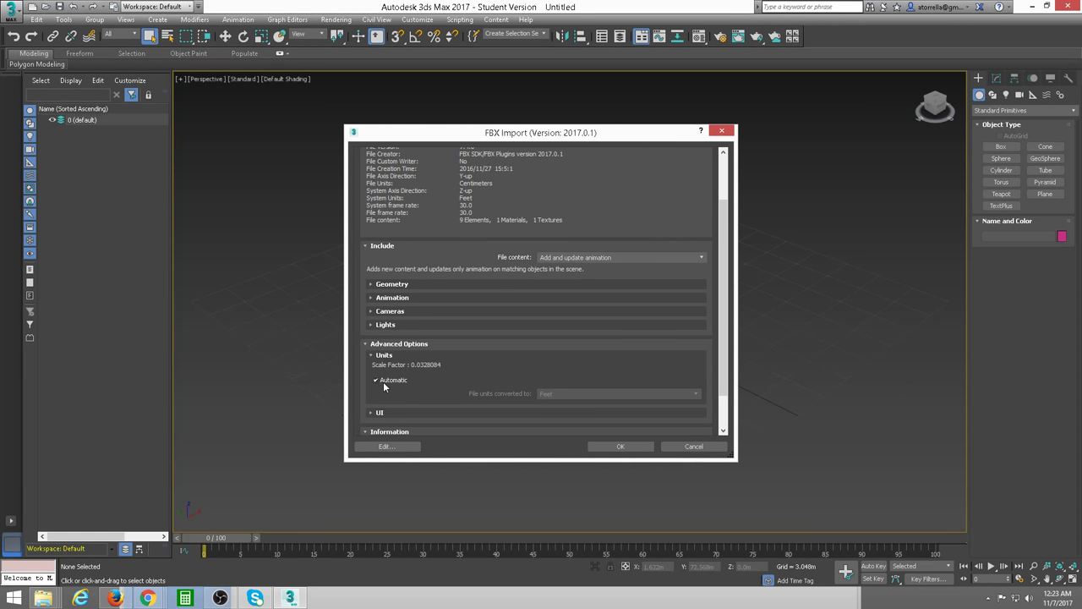
left_click(372, 356)
left_click(372, 326)
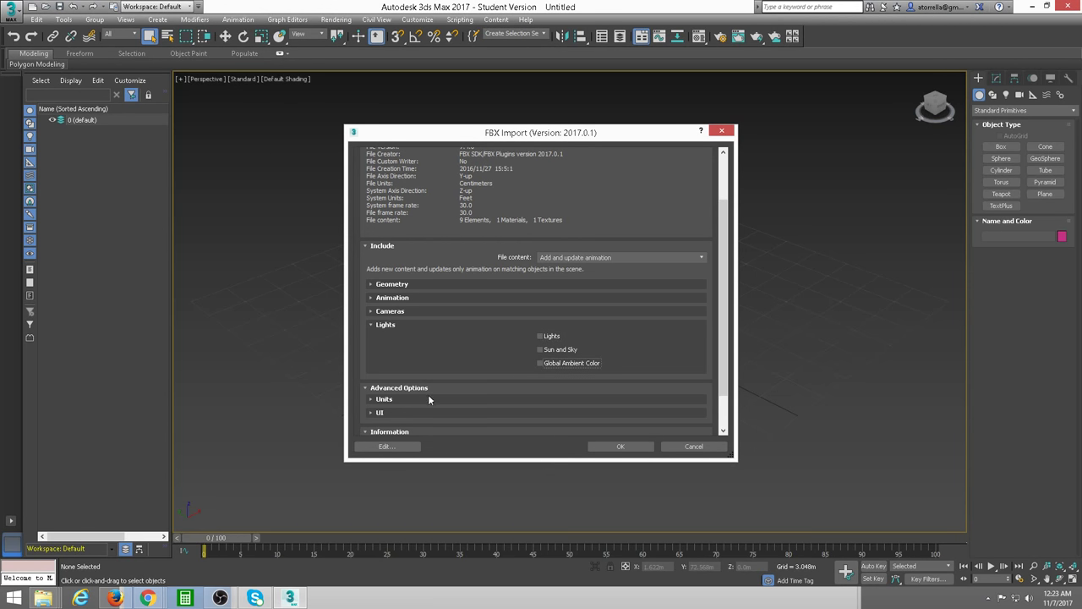
left_click(373, 325)
left_click(375, 325)
left_click(620, 448)
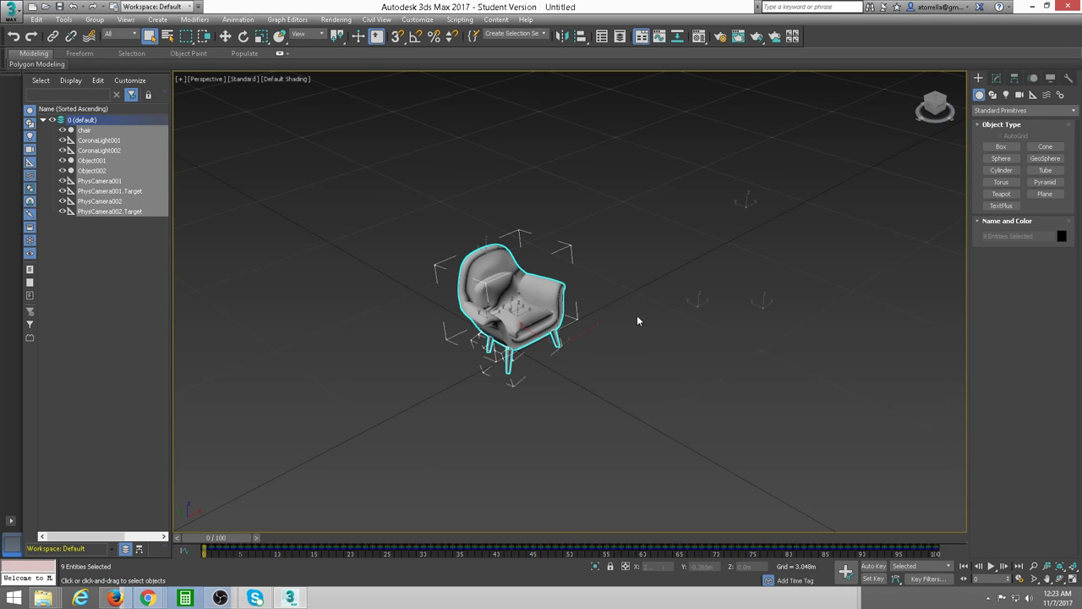
Zoom in on the imported chair, clear the selection and Zoom Extents.
middle_click_drag(621, 314, 667, 338)
scroll(667, 339, "up", 3)
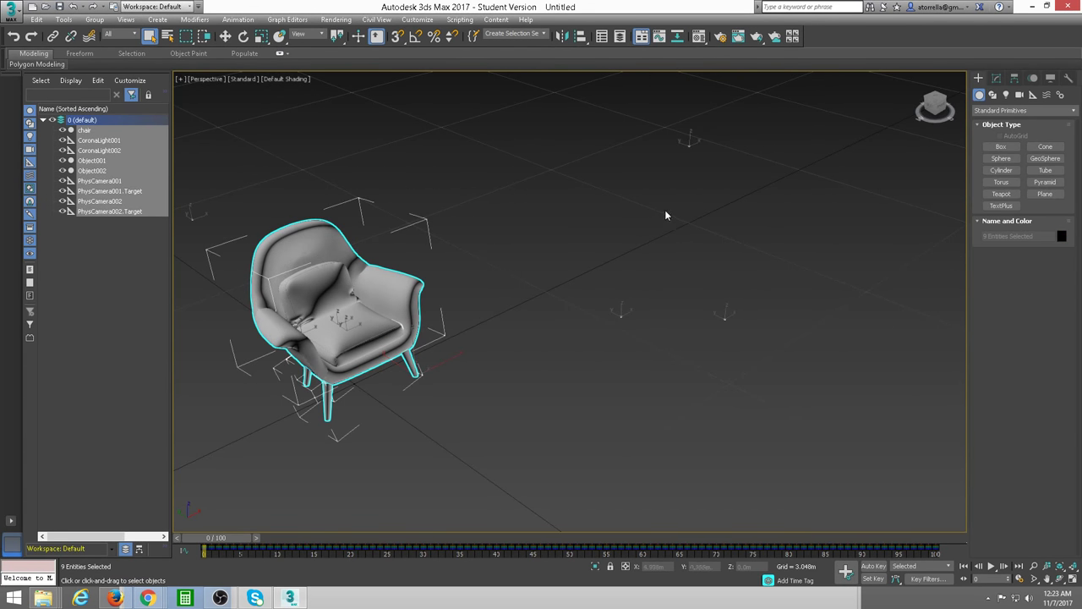
left_click(605, 156)
left_click_drag(832, 463, 831, 457)
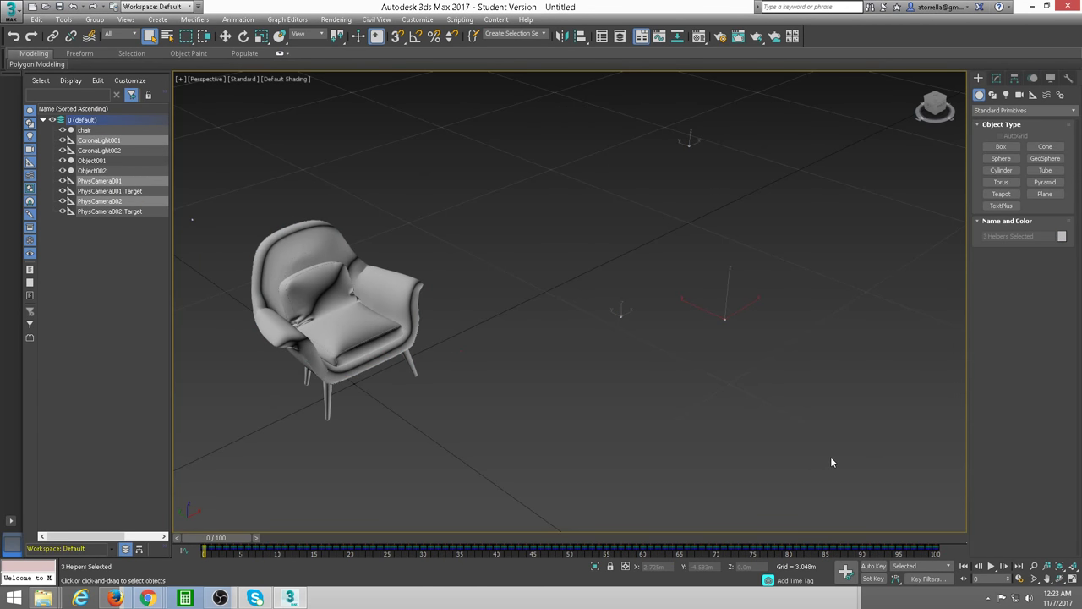
left_click(830, 457)
key("z")
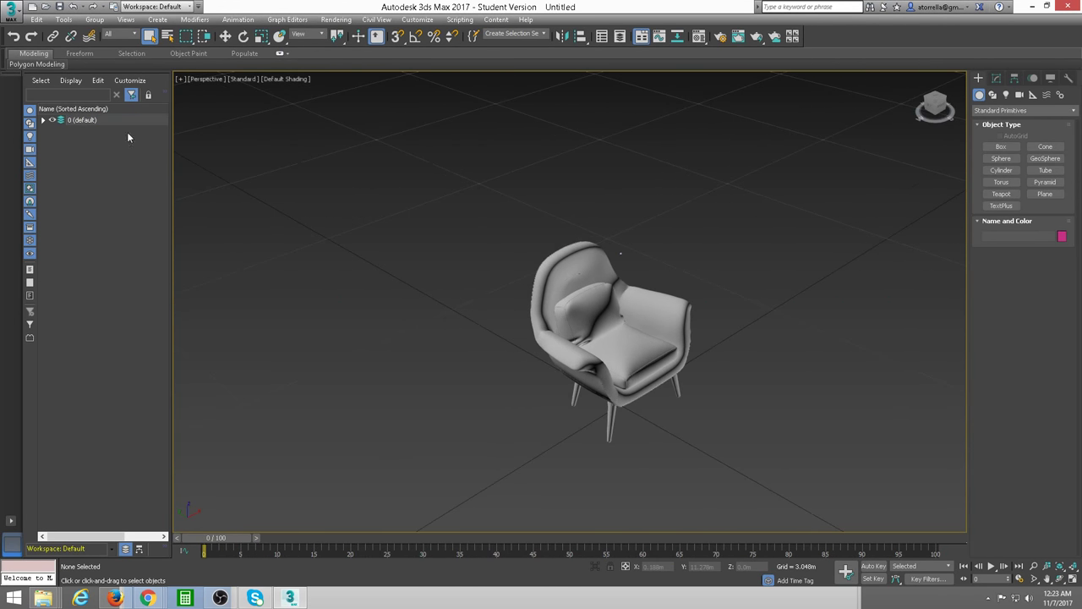
Delete CoronaLight002 and both PhysCamera targets from layer 0 in Scene Explorer.
left_click(44, 120)
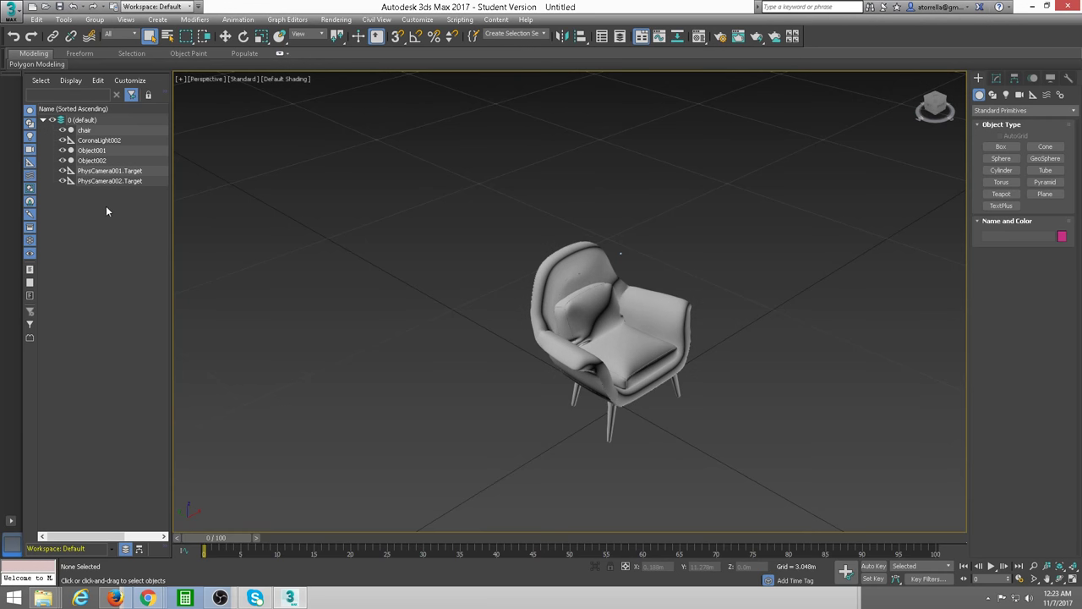
left_click(85, 171)
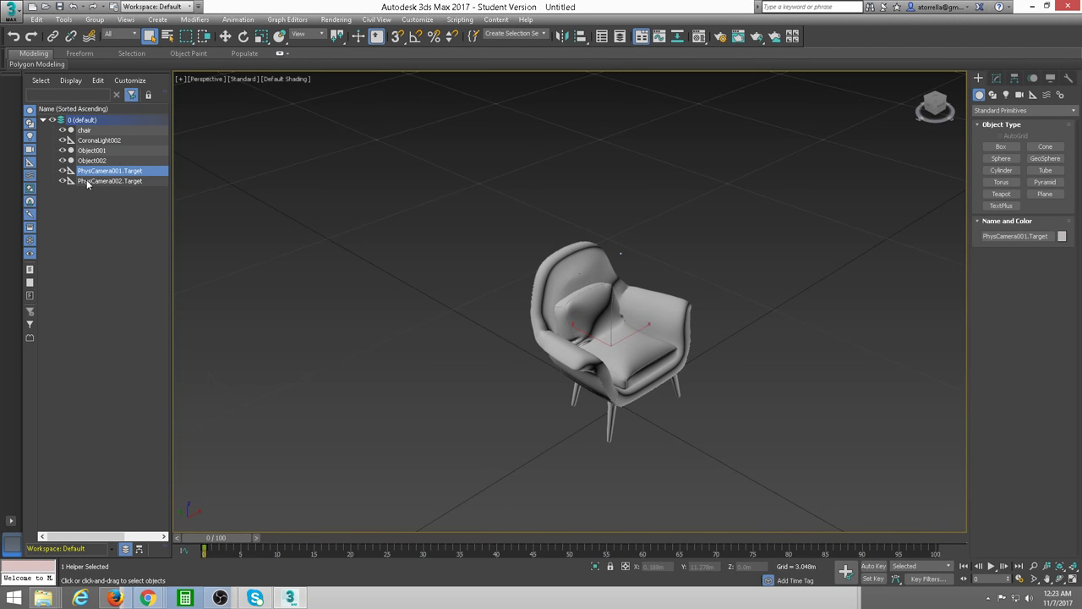
left_click(88, 182, "ctrl")
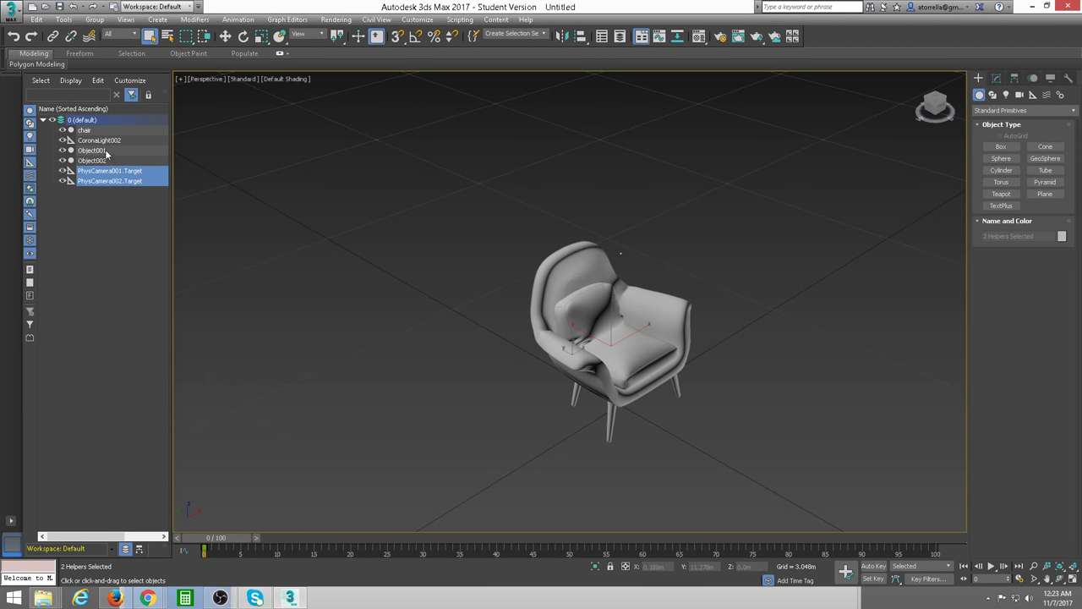
left_click(102, 141, "ctrl")
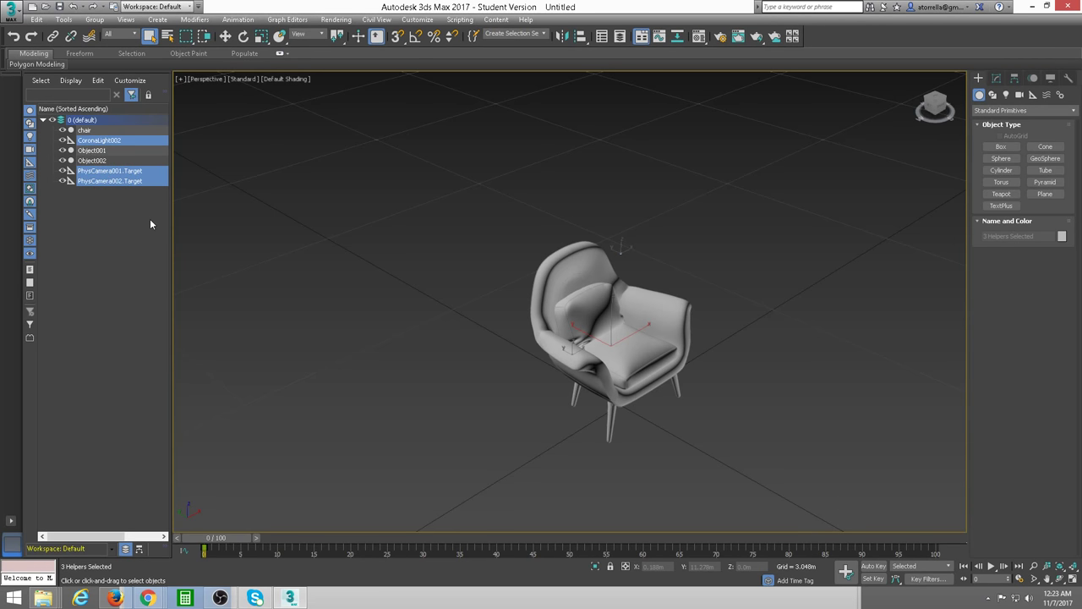
key("Delete")
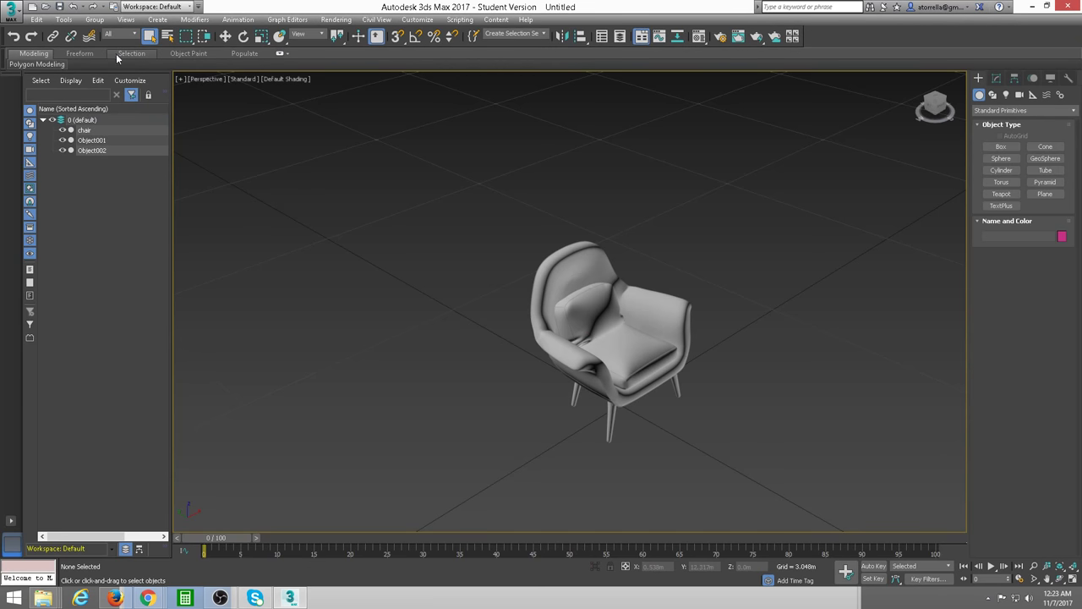
Save the scene as Chair.max in Desktop > CAD TO MAX > import > Chair_01.
left_click(12, 12)
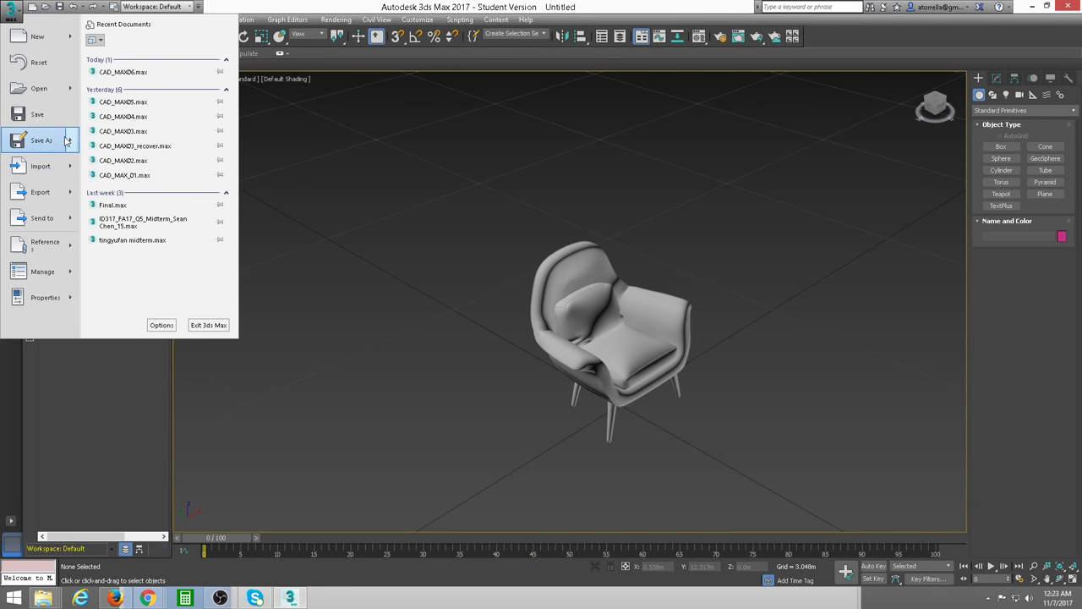
left_click(38, 139)
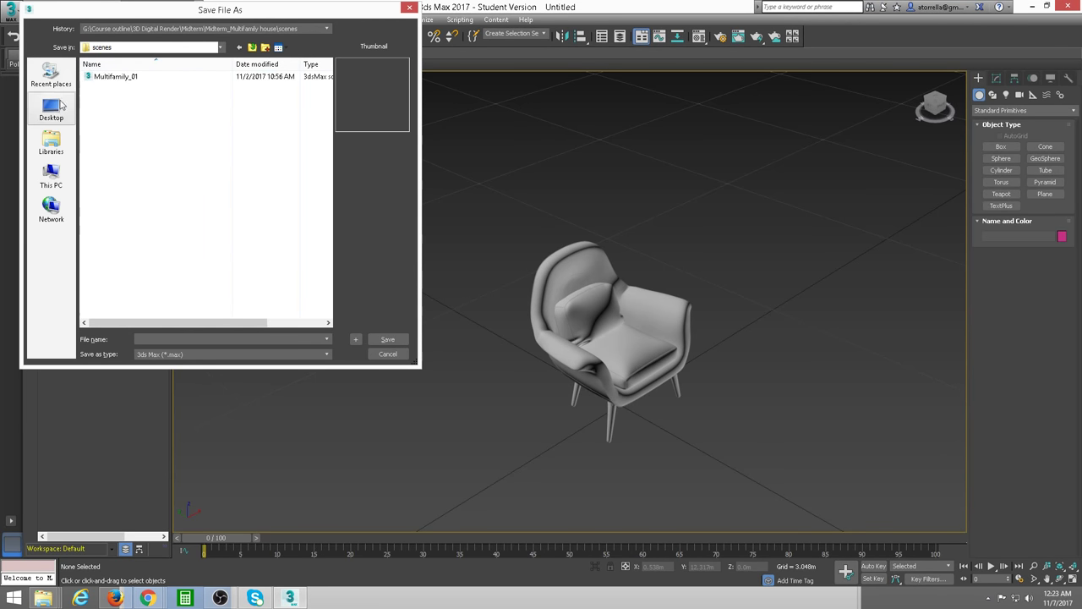
left_click(52, 110)
double_click(133, 170)
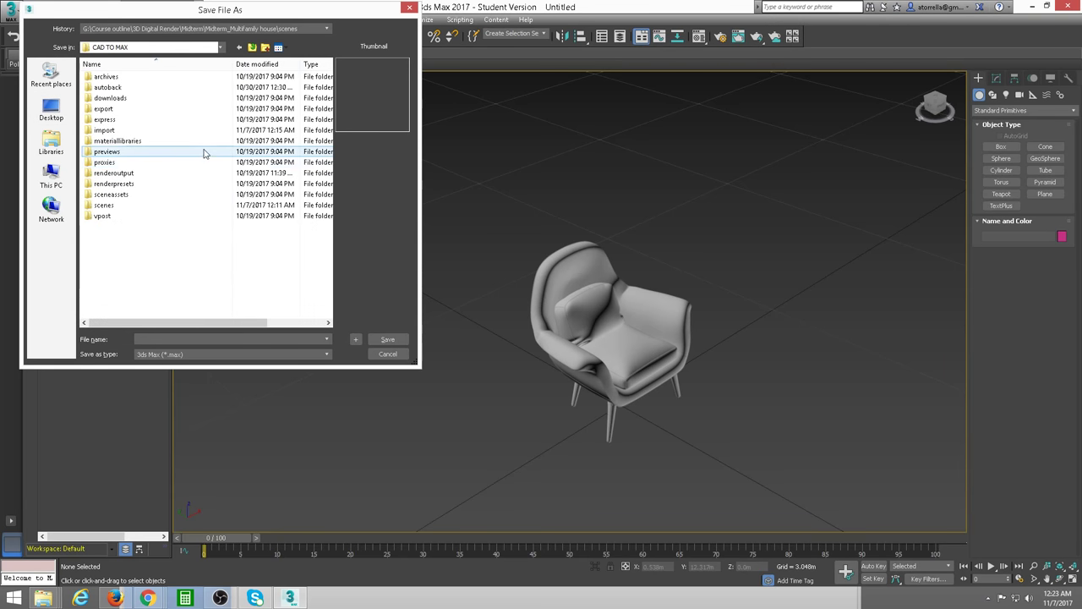
double_click(110, 130)
double_click(117, 77)
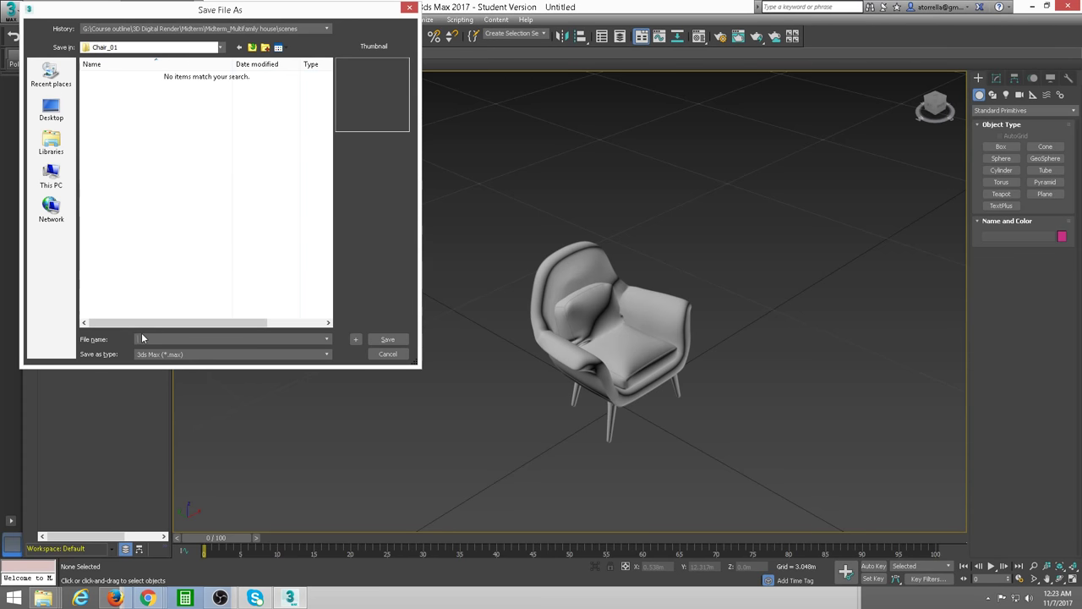
type("Chair")
left_click(387, 339)
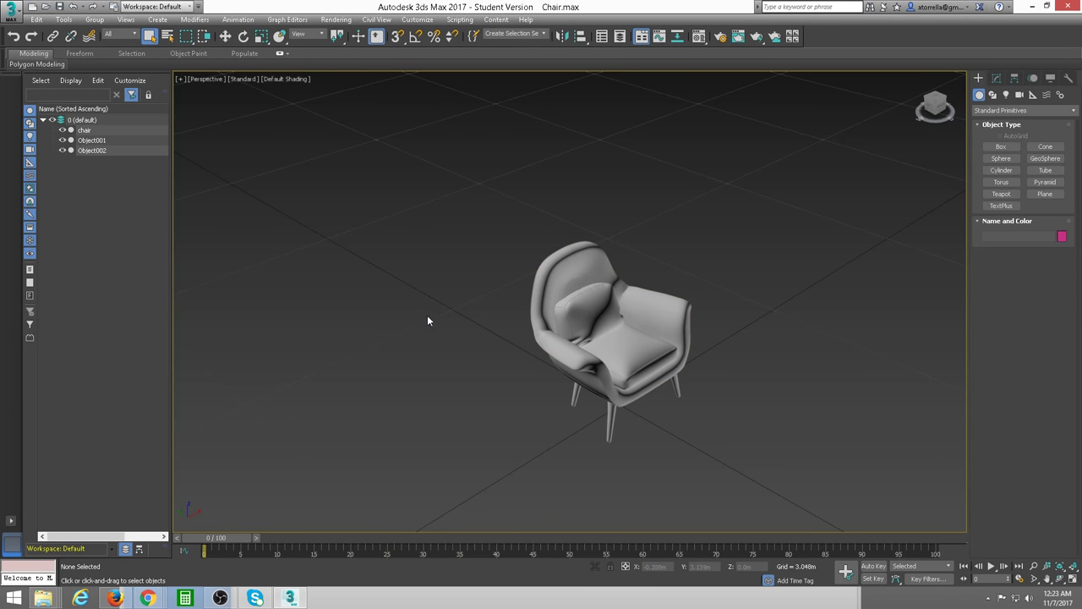
Open the Material Editor and select the 02 - Default material slot.
key("m")
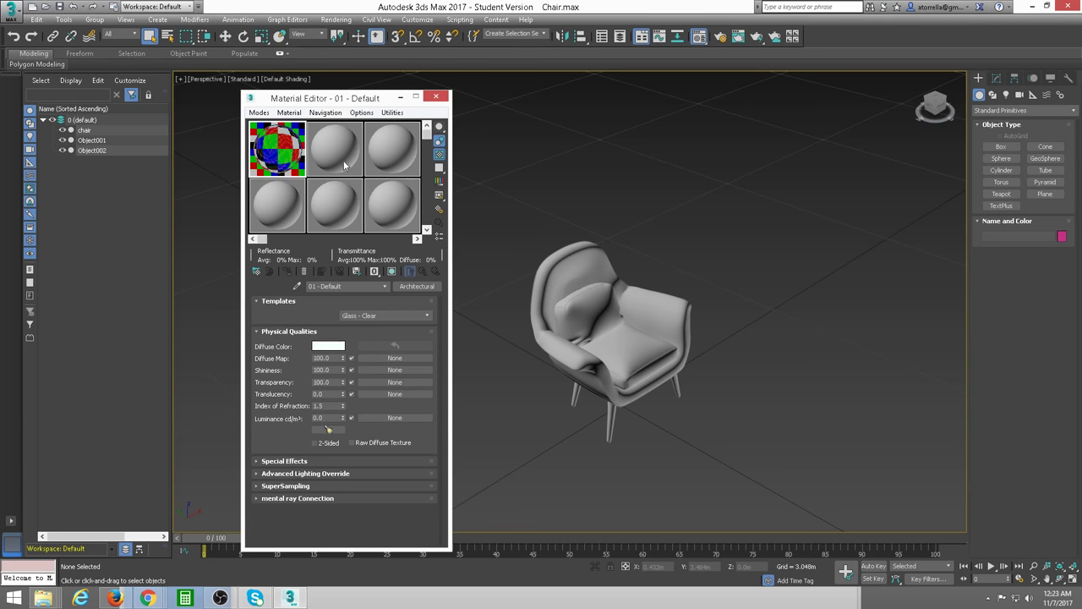
left_click_drag(345, 165, 287, 152)
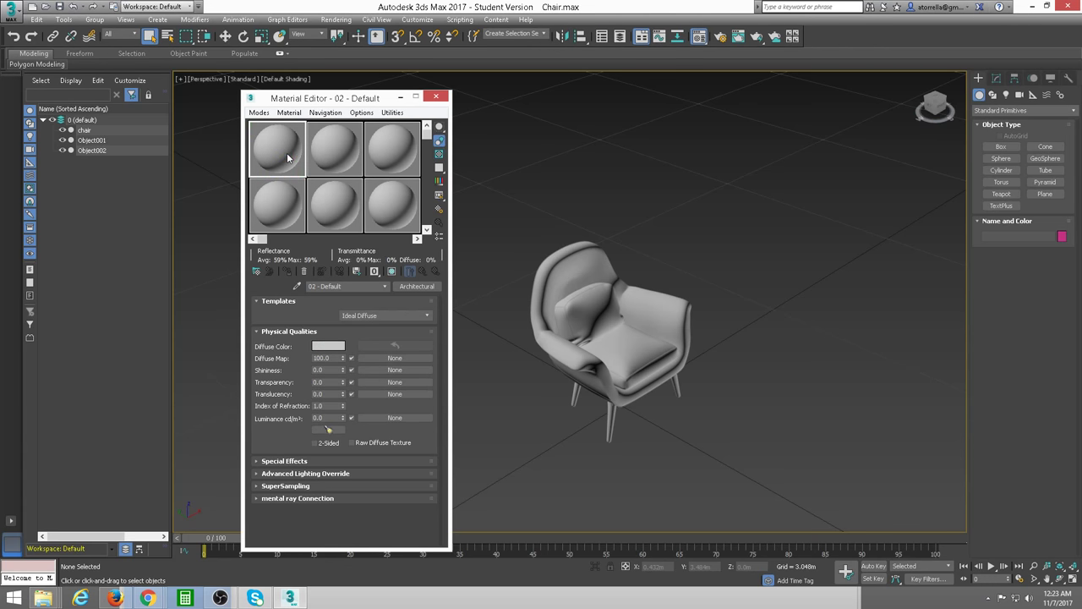
left_click(414, 286)
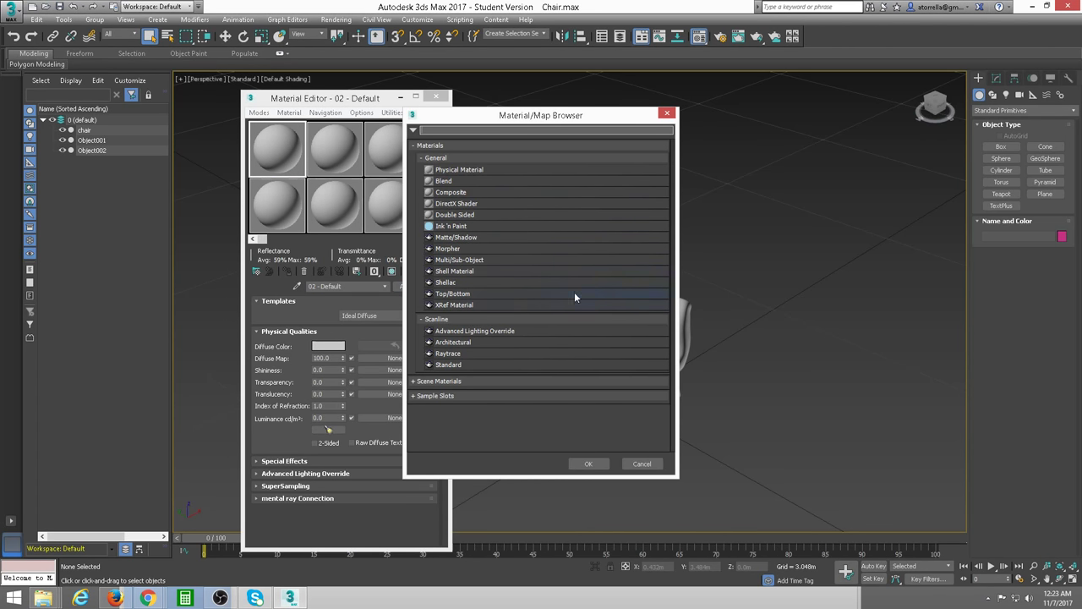
left_click(668, 113)
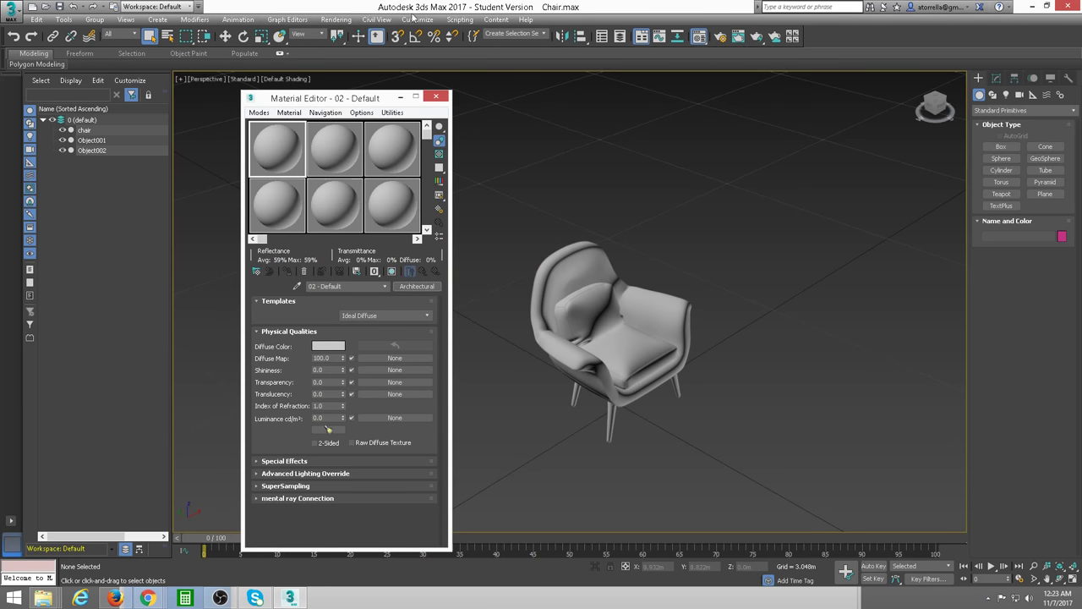
Set the renderer to NVIDIA mental ray in Render Setup.
left_click(338, 20)
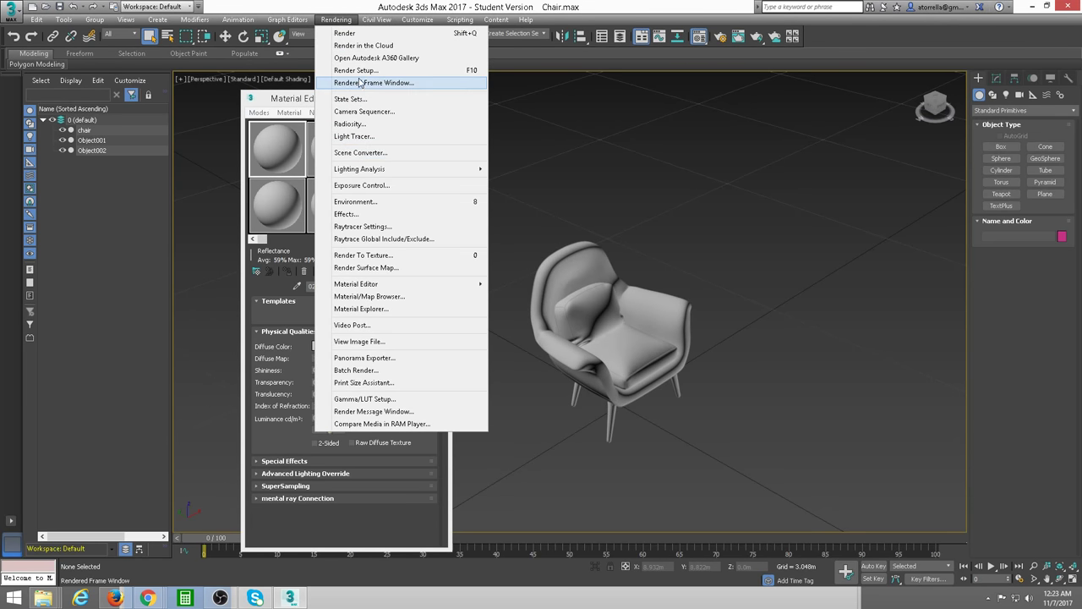
left_click(366, 71)
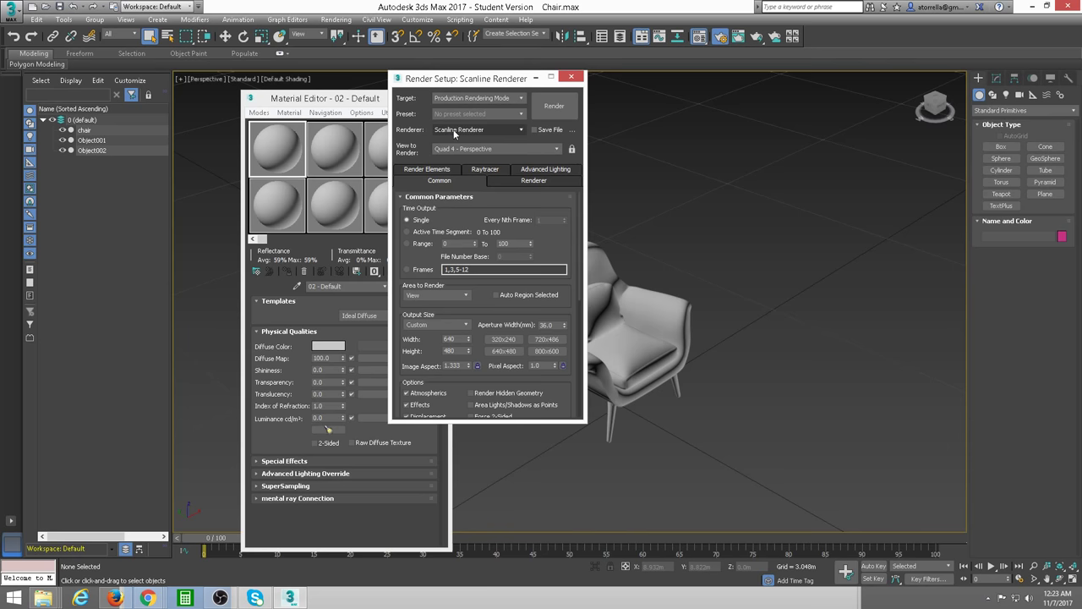
left_click(460, 129)
left_click(461, 192)
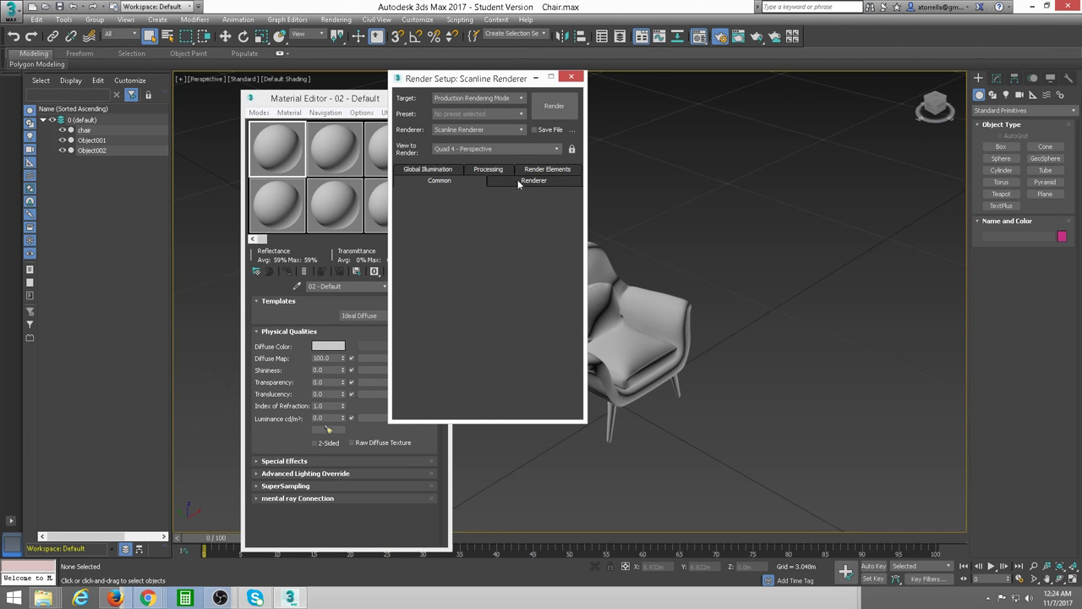
left_click(572, 79)
Change 02 - Default to the Autodesk Library Fabric > Linen - Beige material.
left_click(265, 154)
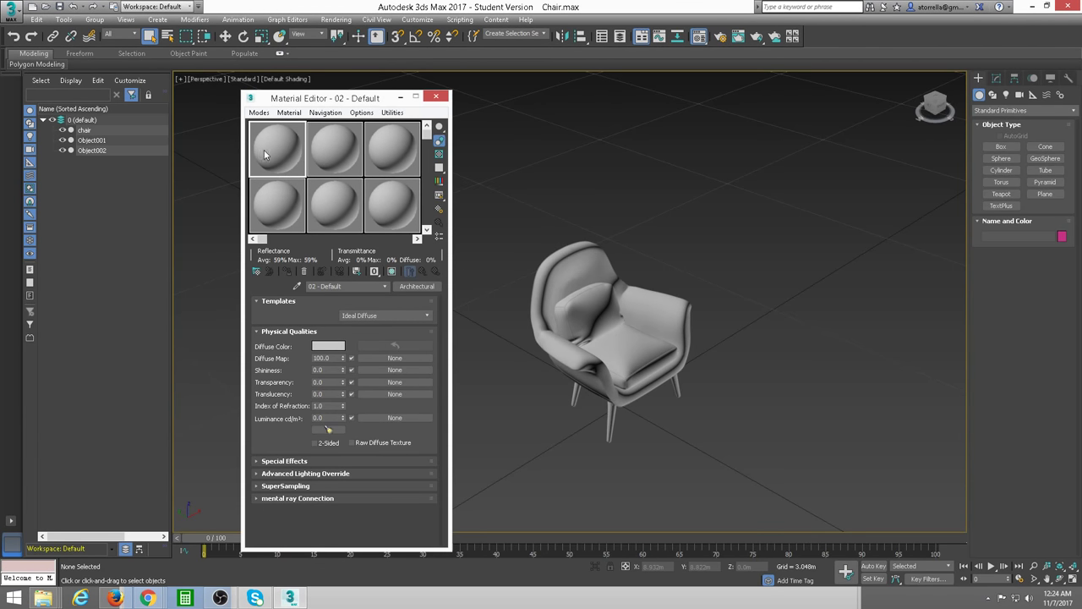
left_click(418, 284)
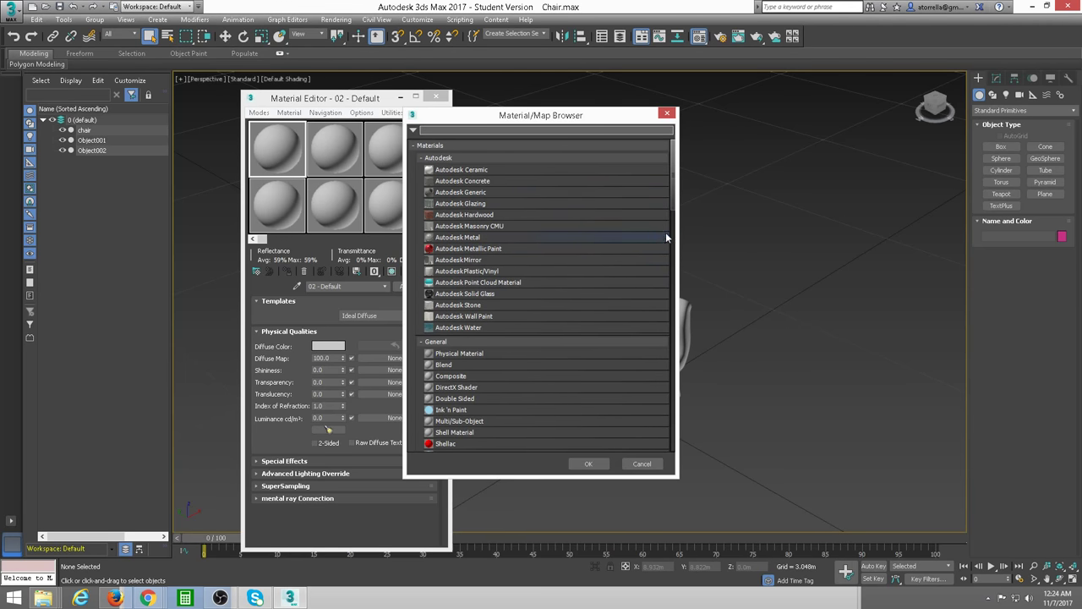
left_click_drag(675, 205, 664, 294)
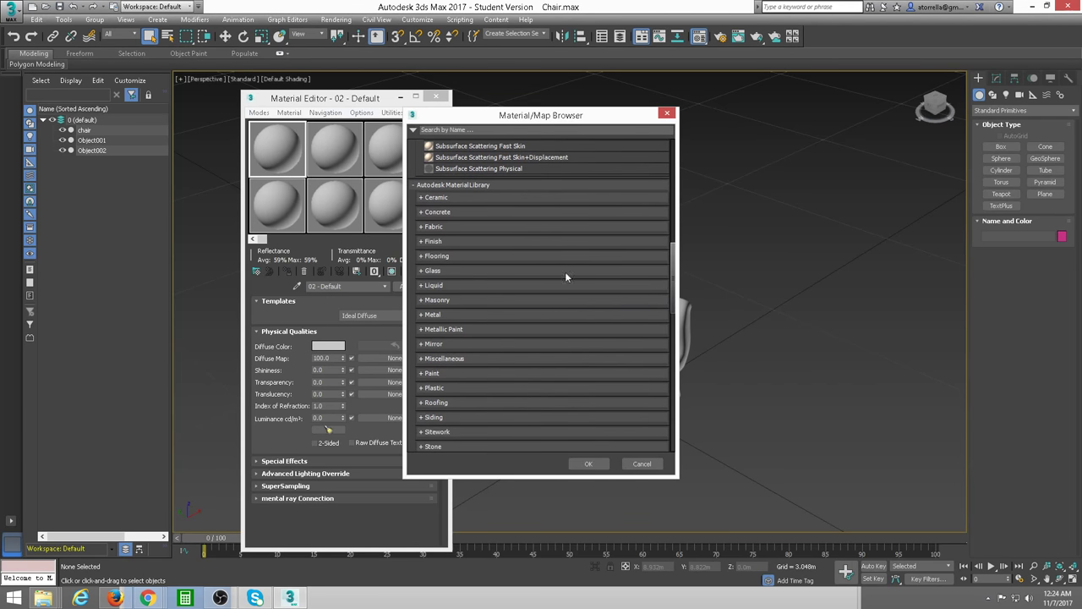
left_click(421, 226)
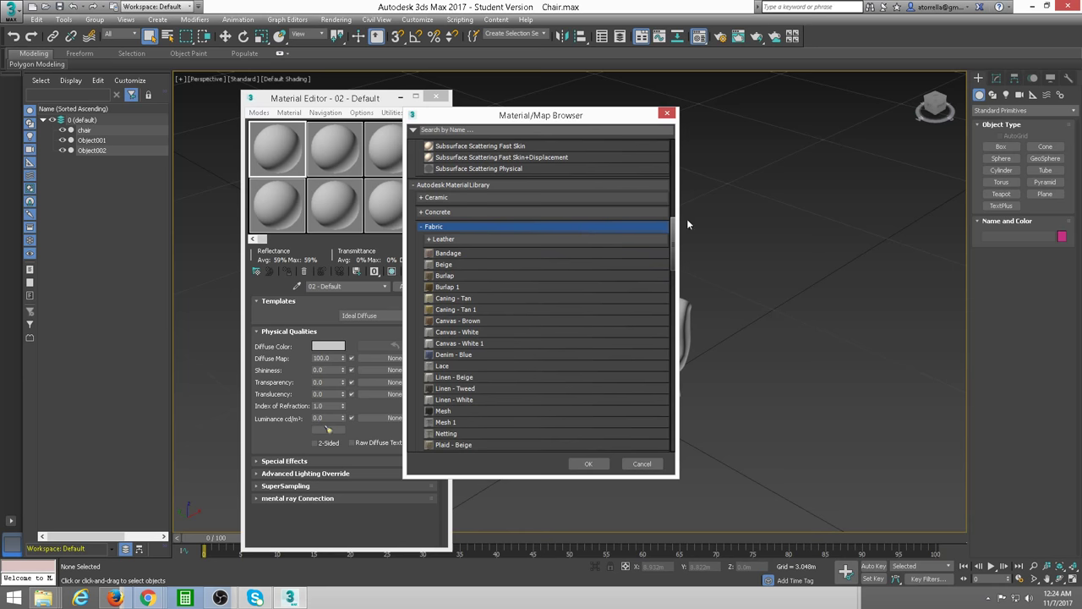
left_click_drag(673, 235, 674, 245)
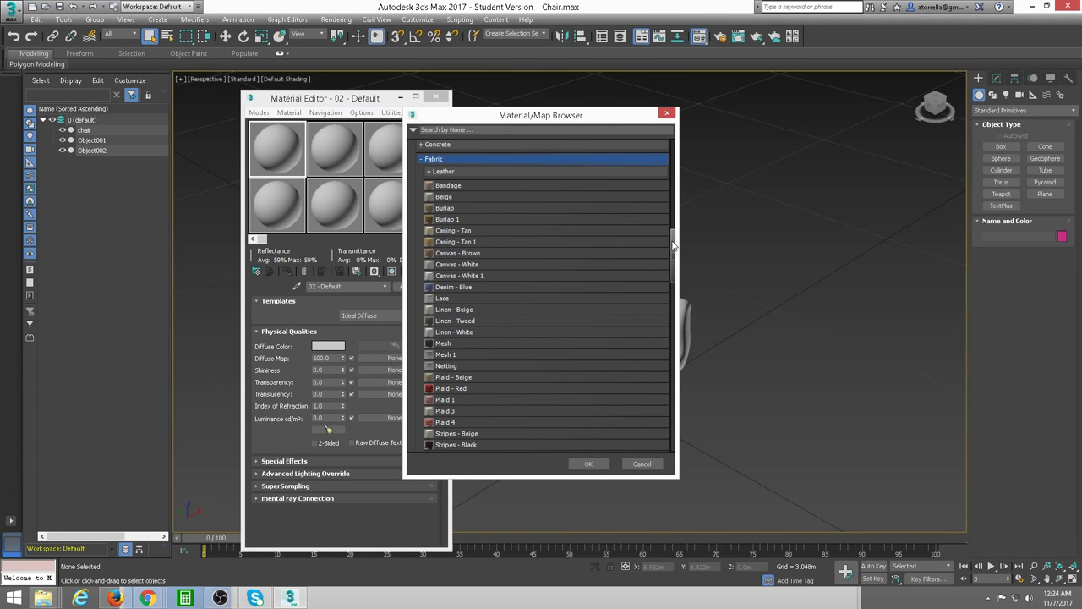
left_click(447, 311)
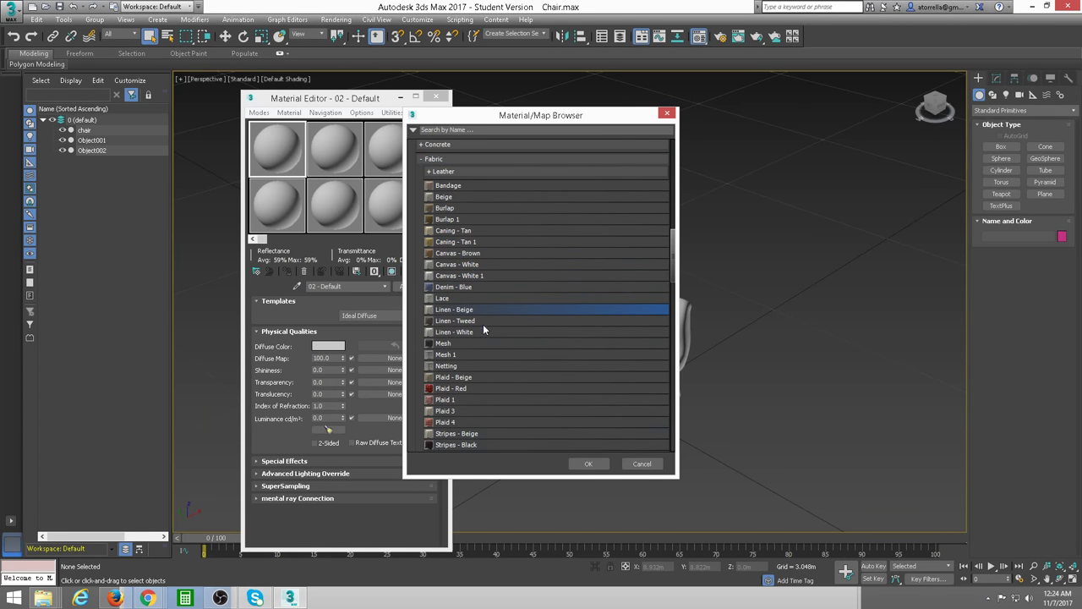
left_click(590, 464)
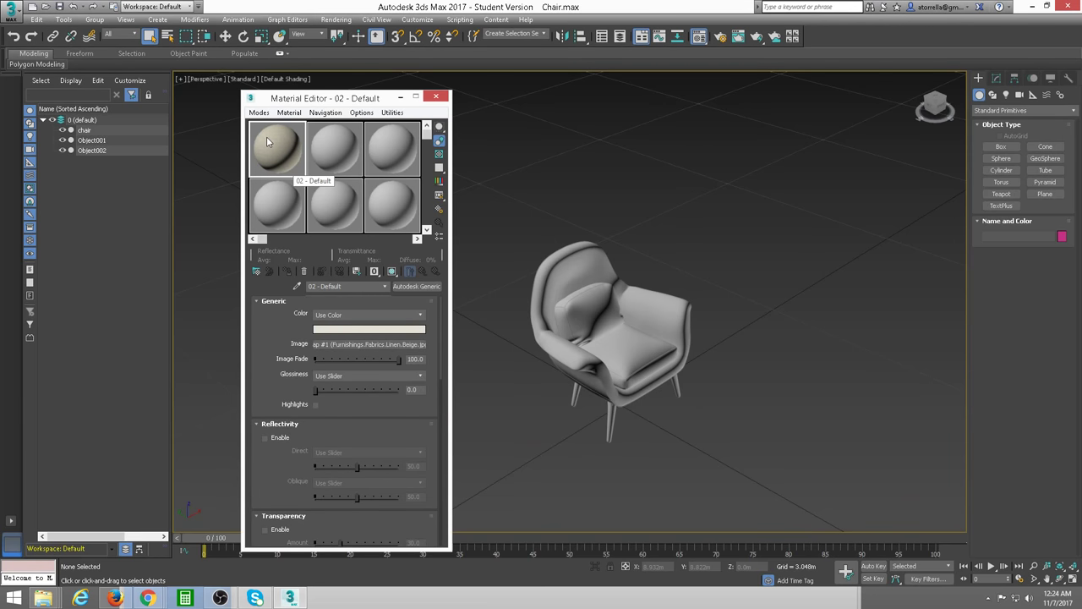
Enable ambient occlusion and round corners (0.01, blended with other materials) and assign linen to the chair.
scroll(272, 355, "down", 3)
scroll(276, 406, "down", 3)
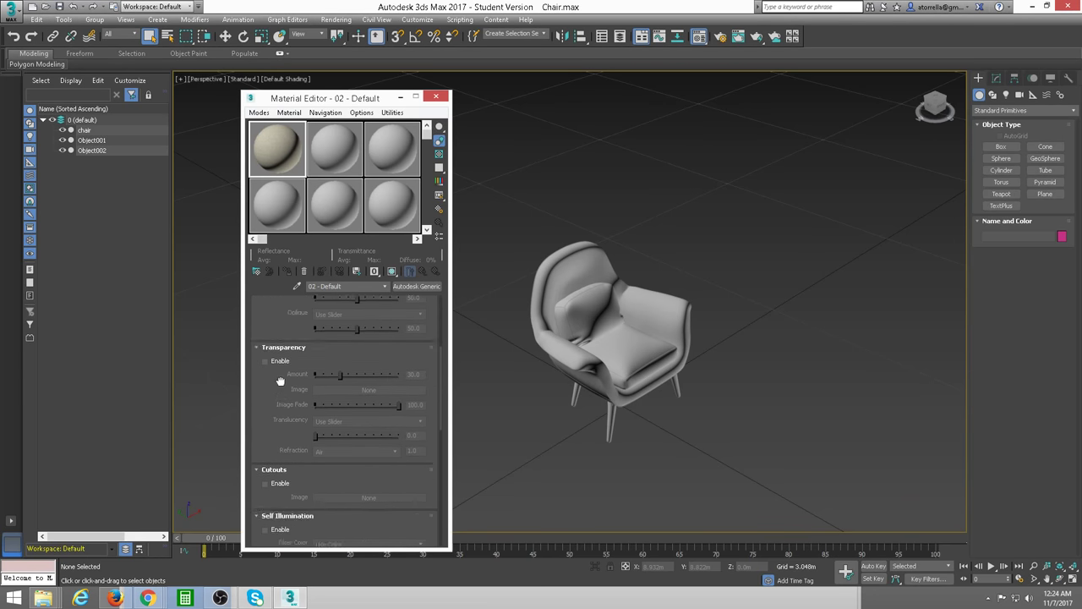
scroll(274, 429, "down", 3)
scroll(274, 423, "down", 2)
scroll(271, 397, "down", 2)
scroll(266, 376, "down", 2)
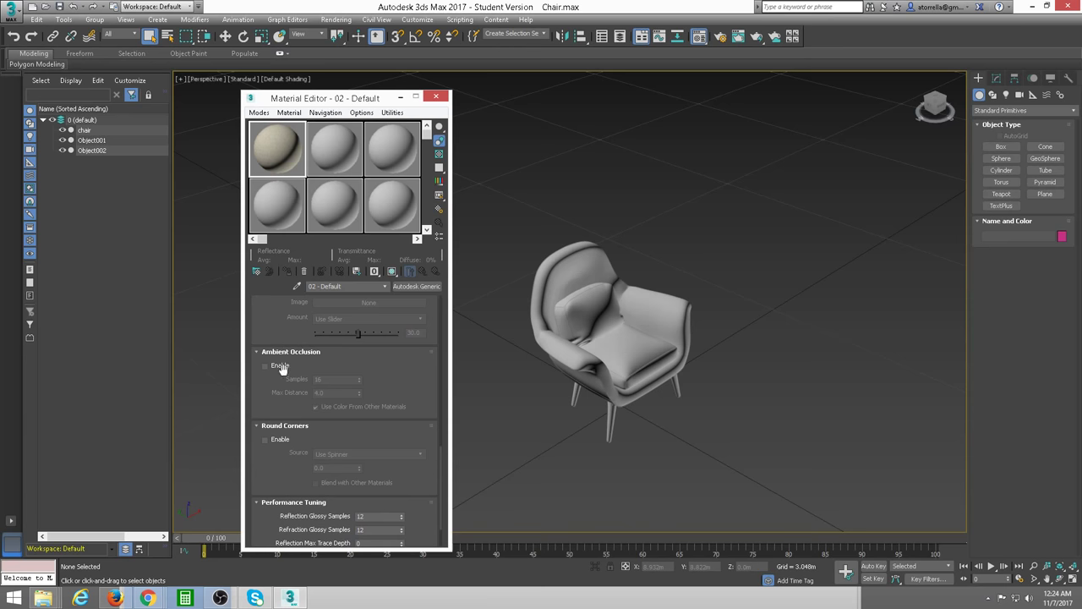
left_click(264, 365)
scroll(266, 372, "down", 2)
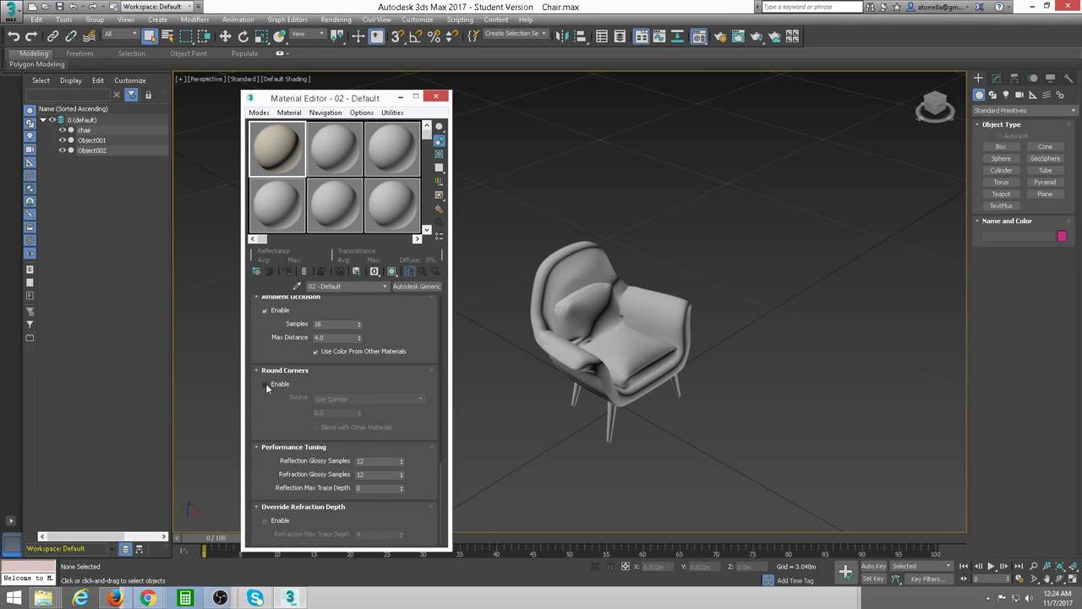
left_click(265, 383)
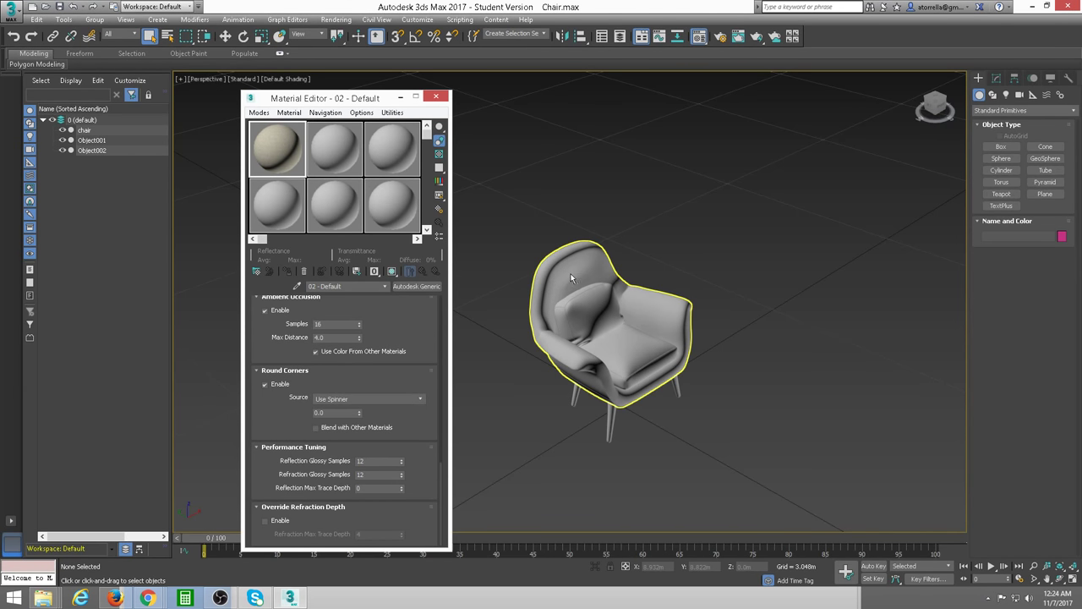
left_click_drag(465, 275, 570, 273)
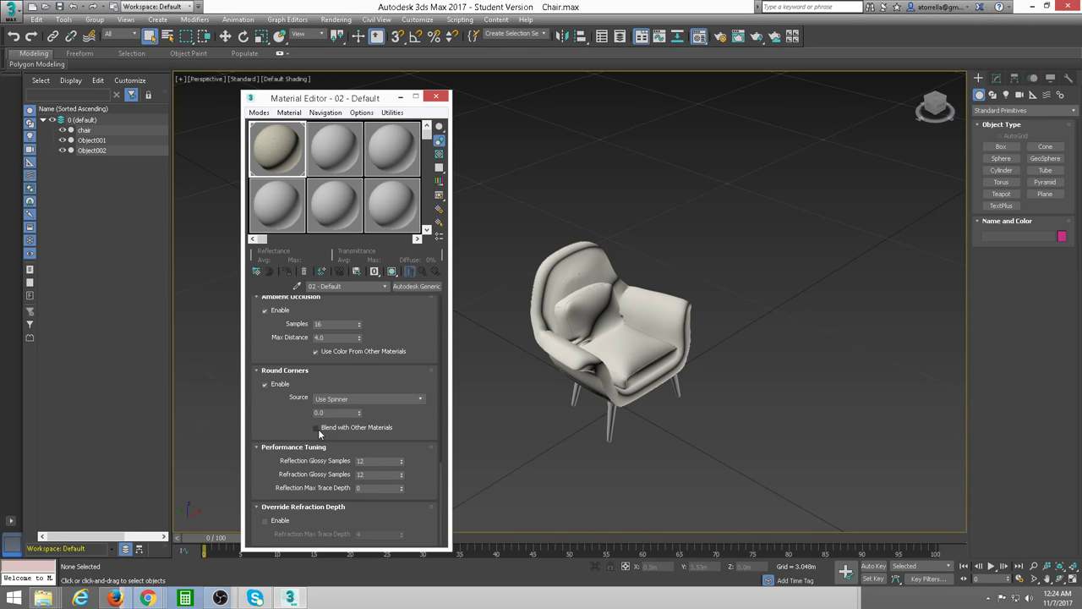
left_click(316, 428)
left_click(361, 410)
Show the linen texture on the chair in the viewport and render the perspective view.
left_click(559, 351)
scroll(621, 340, "down", 3)
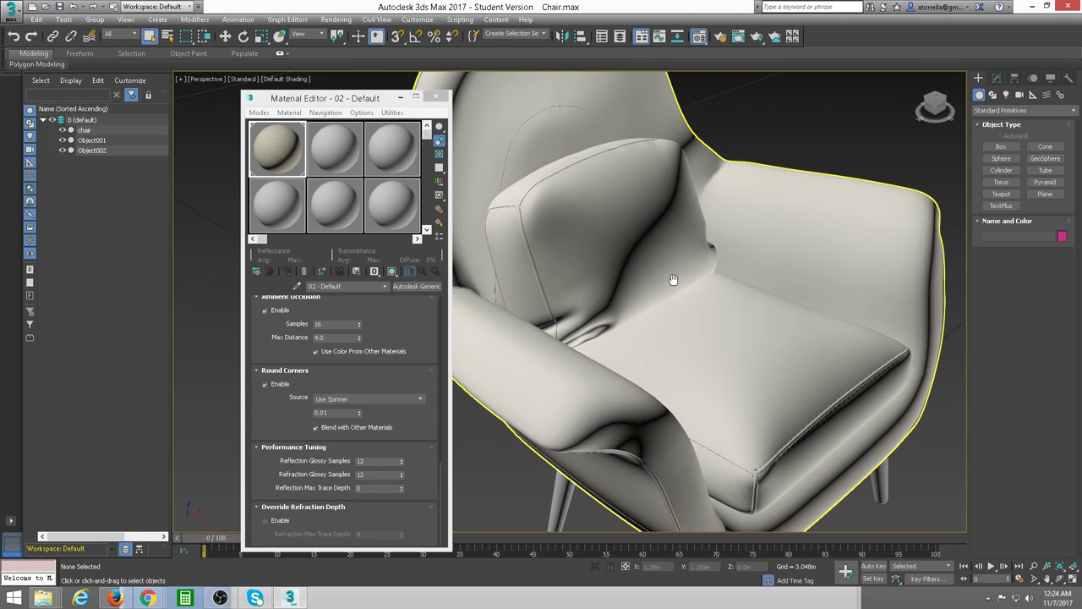
left_click(390, 273)
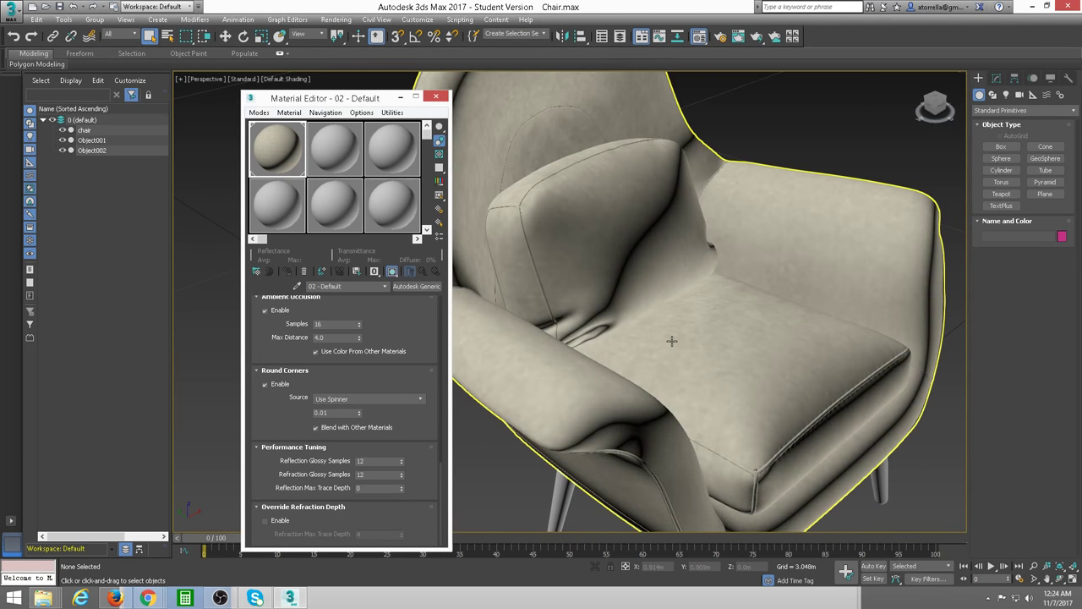
scroll(674, 338, "up", 2)
scroll(647, 344, "up", 2)
key("shift+q")
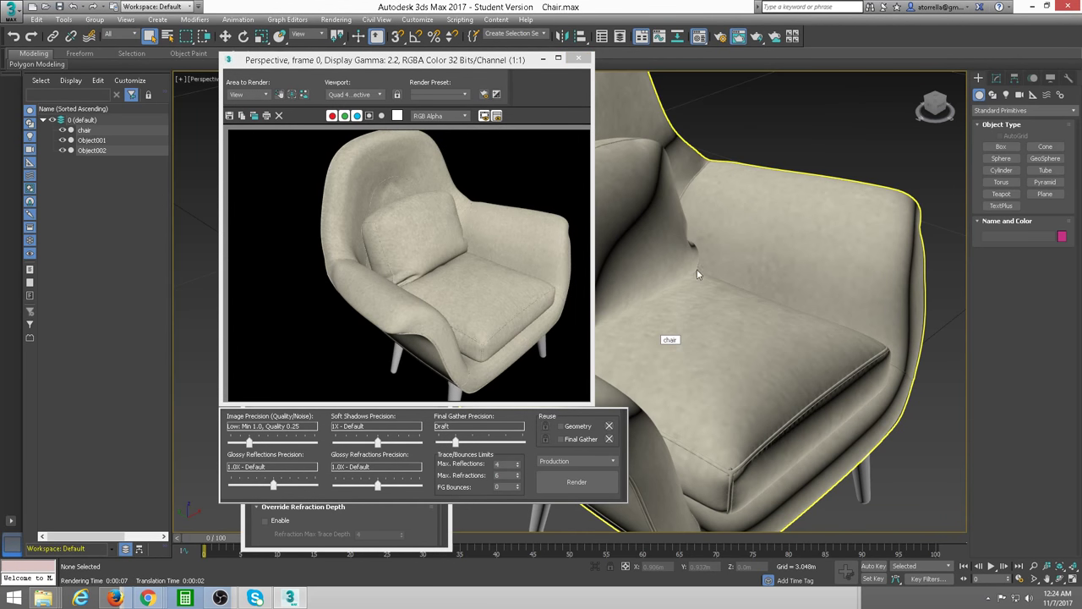
Pan across the rendered chair seat, then close the Rendered Frame Window.
scroll(731, 309, "up", 3)
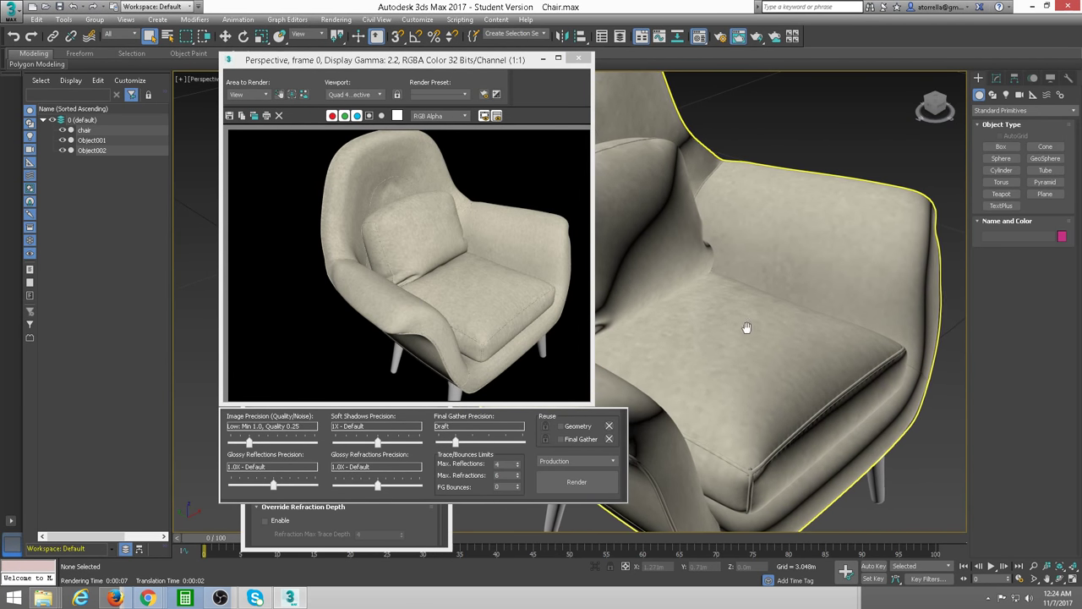
scroll(732, 380, "up", 2)
middle_click_drag(764, 367, 825, 248)
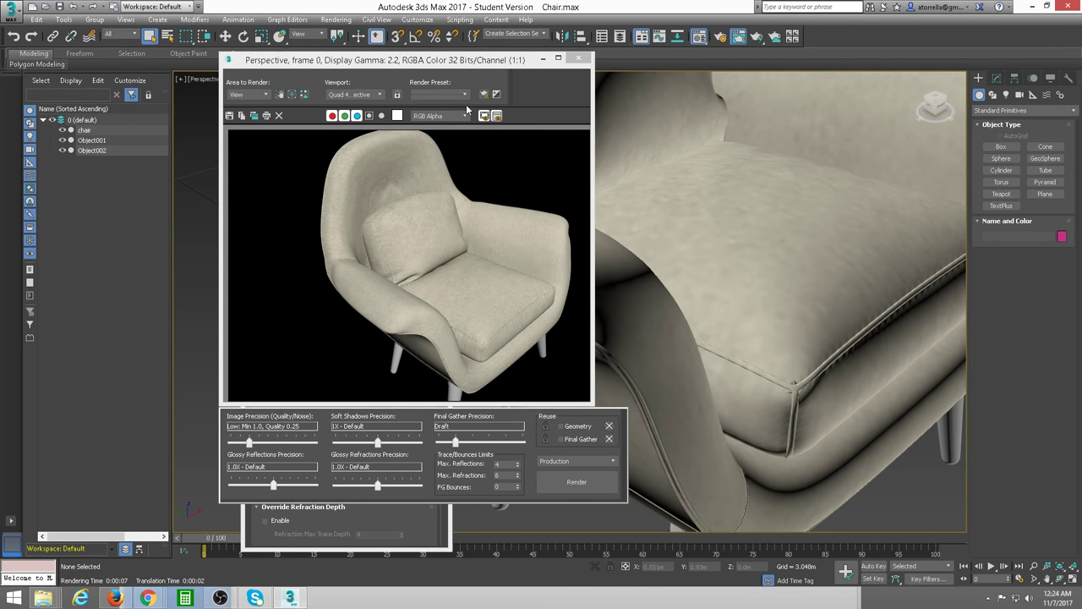
left_click_drag(487, 64, 448, 58)
left_click(541, 53)
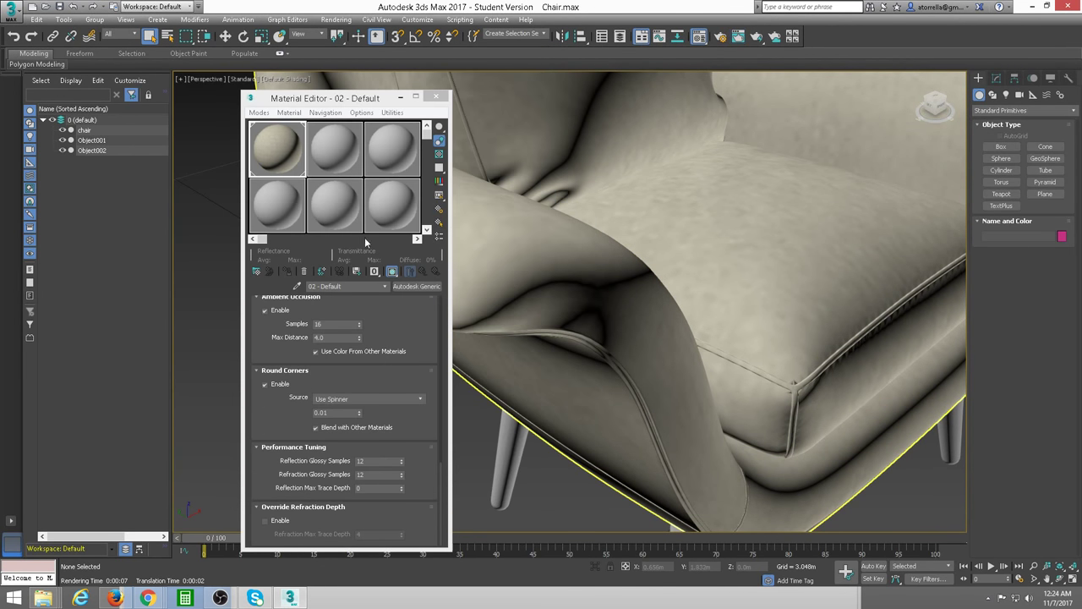
Enable Bump on the chair's Generic material in the Material Editor.
left_click(390, 339)
scroll(385, 334, "up", 2)
scroll(376, 340, "up", 2)
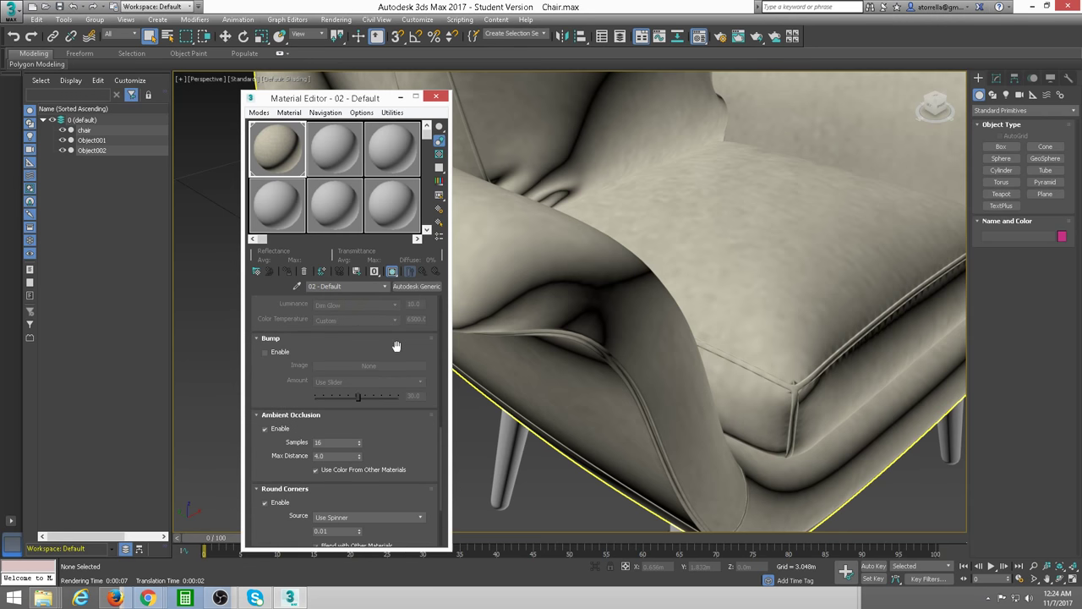
scroll(368, 346, "up", 2)
scroll(358, 353, "up", 1)
scroll(334, 357, "up", 2)
scroll(311, 358, "up", 2)
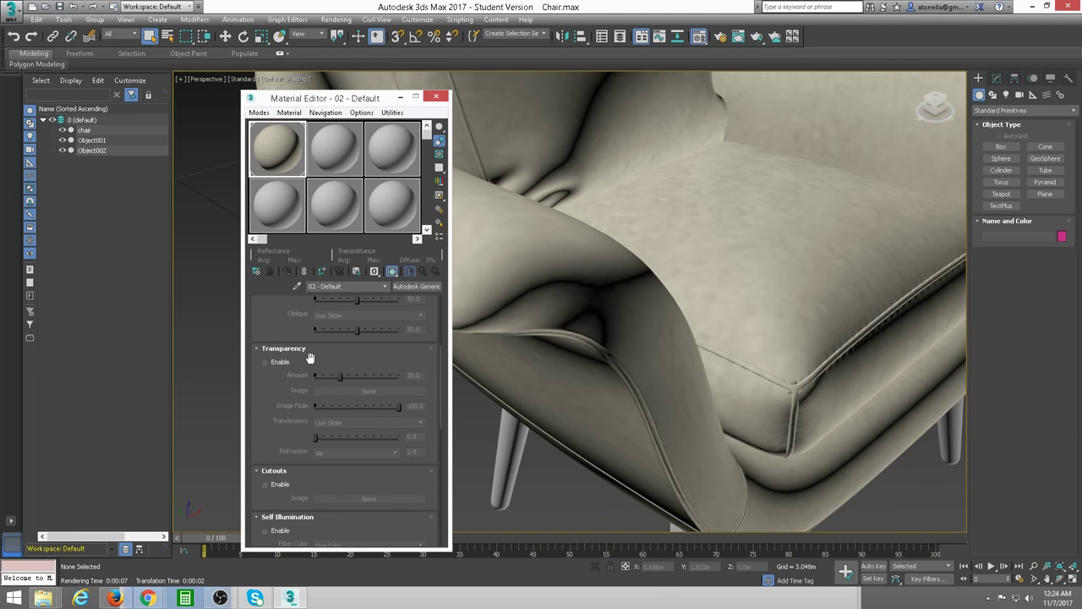
scroll(310, 357, "up", 2)
scroll(310, 358, "up", 2)
scroll(310, 358, "up", 1)
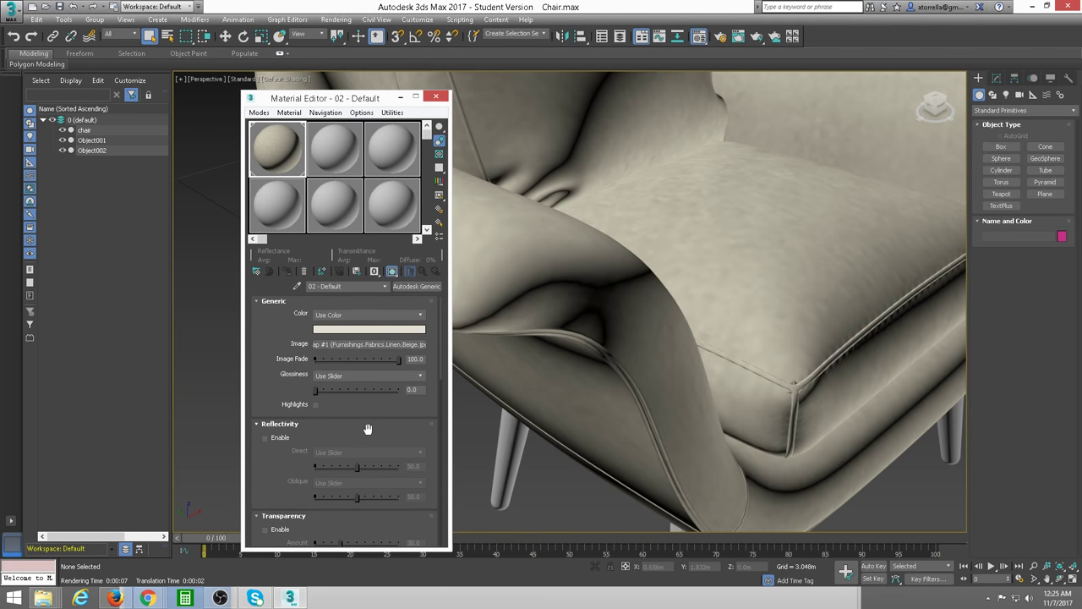
left_click_drag(368, 429, 374, 317)
left_click_drag(357, 449, 357, 359)
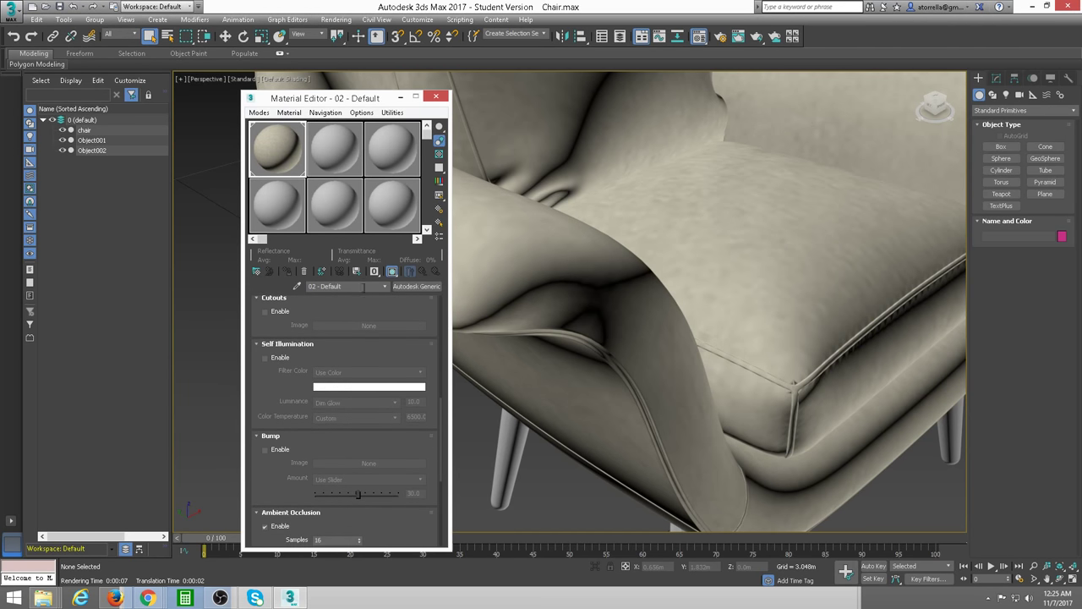
left_click(264, 450)
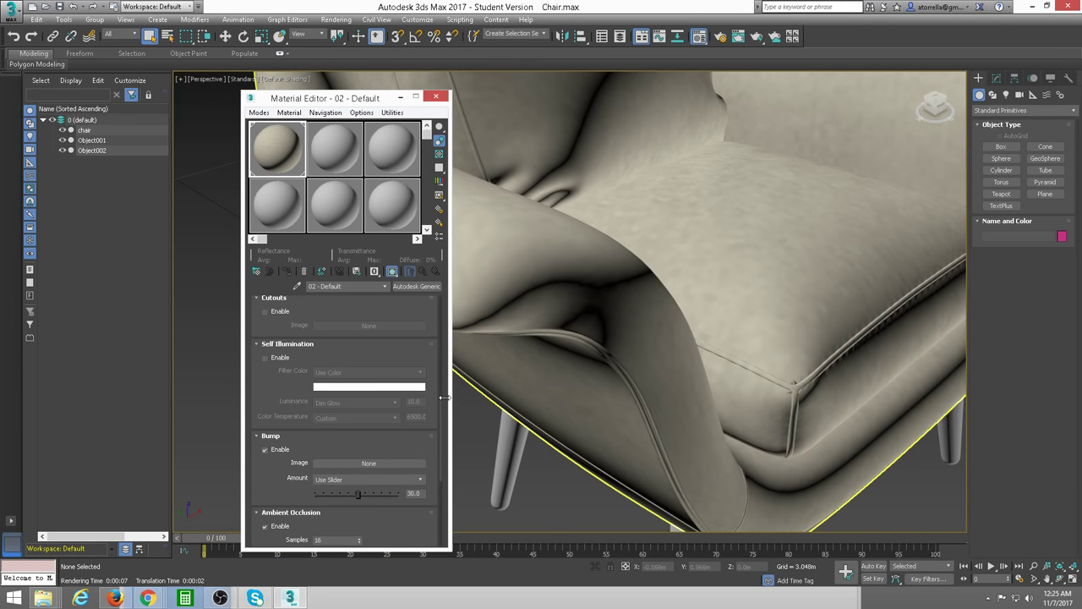
Move the Material Editor higher and make it taller to expose the Bump Image slot.
left_click_drag(385, 102, 380, 25)
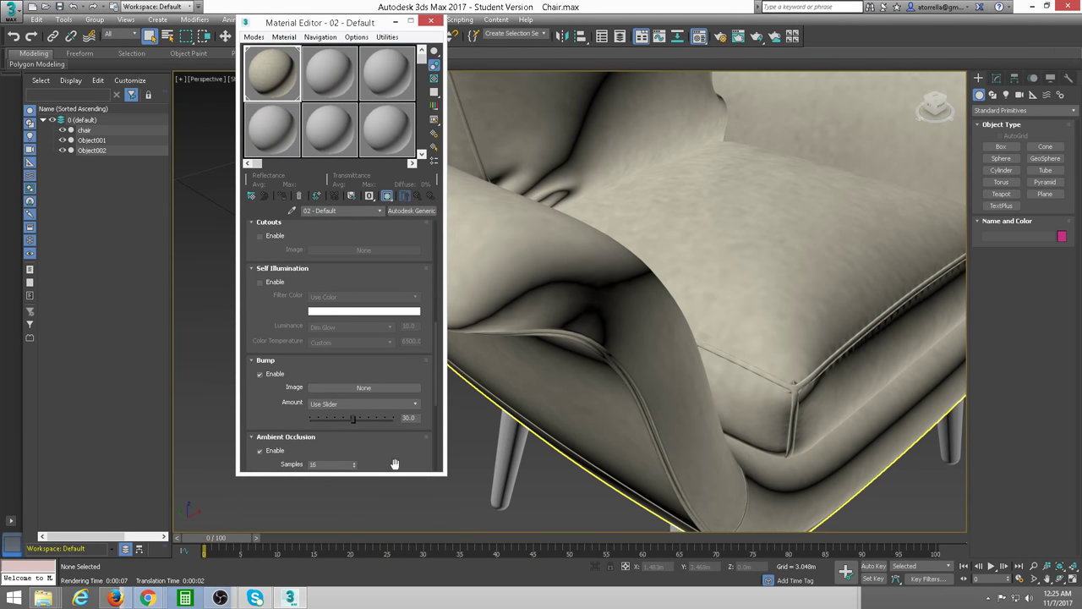
left_click_drag(401, 473, 401, 521)
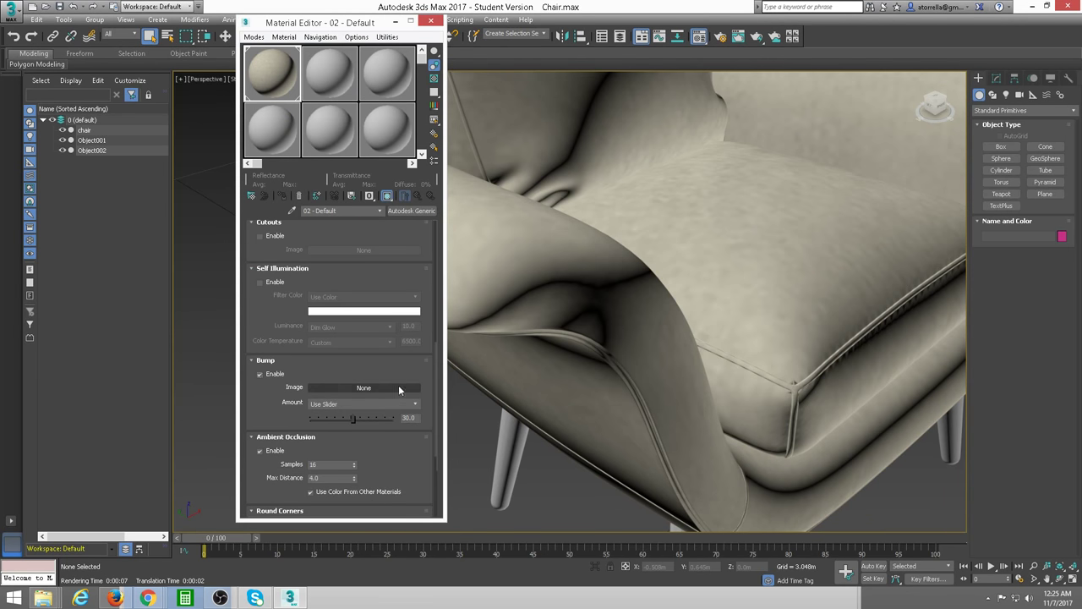
scroll(393, 373, "up", 2)
scroll(385, 376, "up", 1)
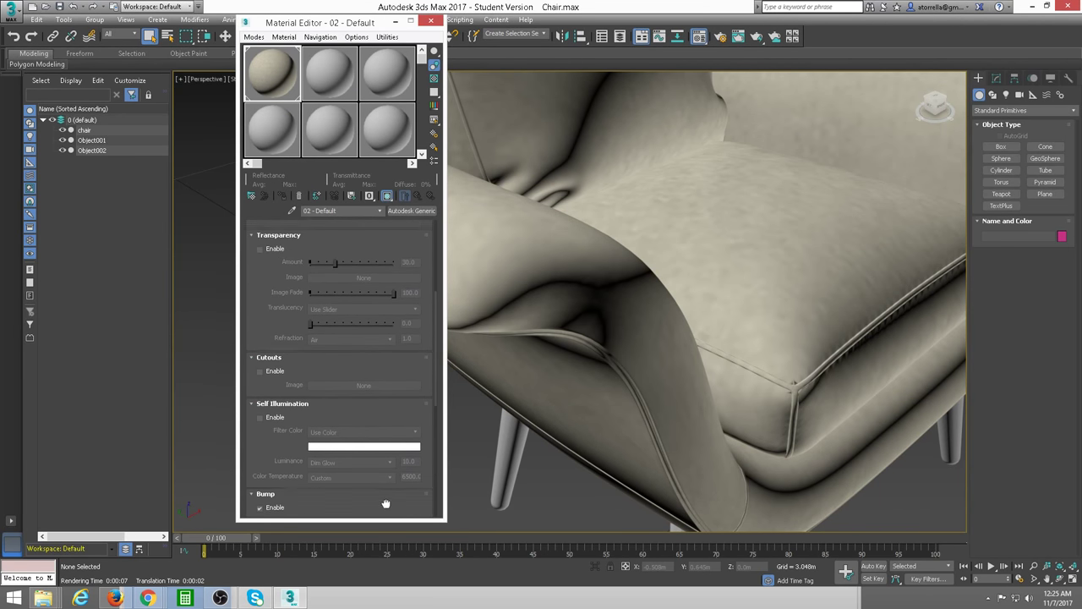
scroll(377, 378, "up", 1)
scroll(377, 327, "up", 3)
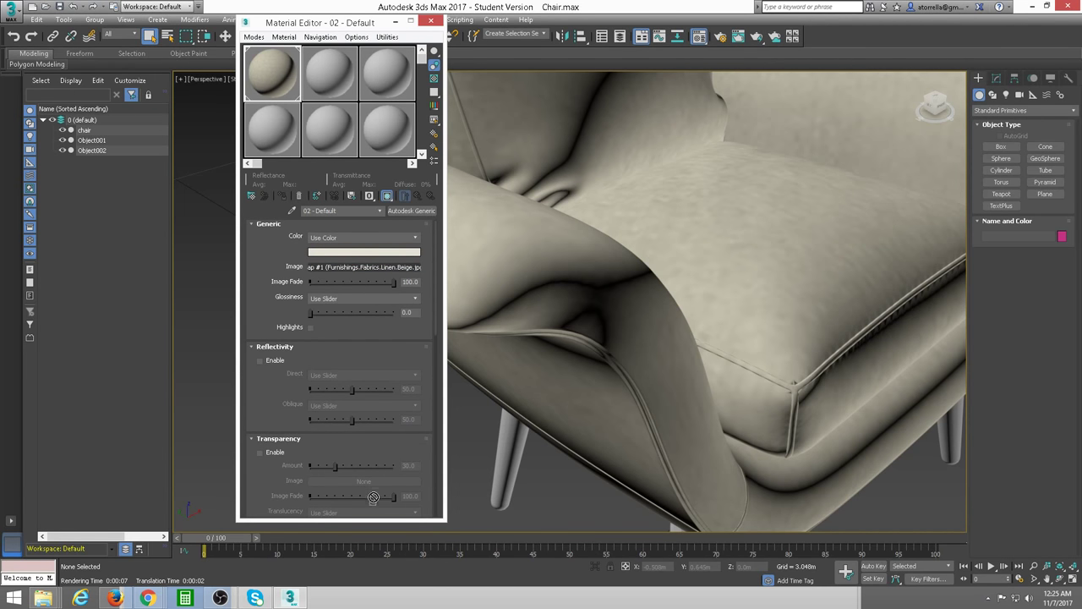
scroll(405, 479, "down", 1)
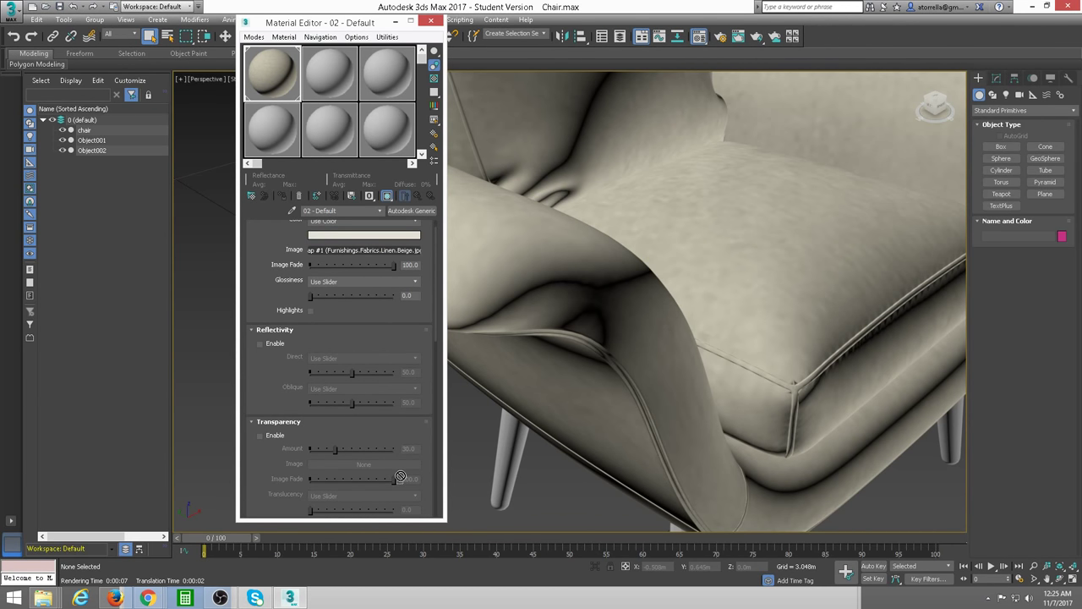
scroll(401, 477, "down", 1)
scroll(400, 477, "down", 1)
scroll(403, 476, "down", 1)
scroll(404, 476, "down", 1)
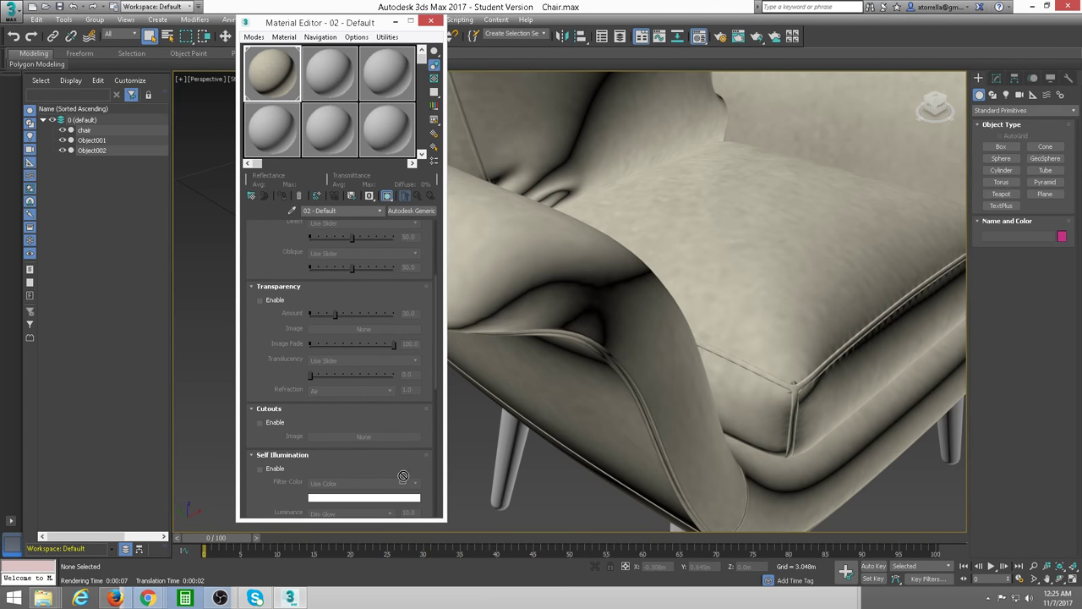
scroll(403, 476, "down", 1)
scroll(404, 476, "down", 1)
scroll(403, 476, "down", 1)
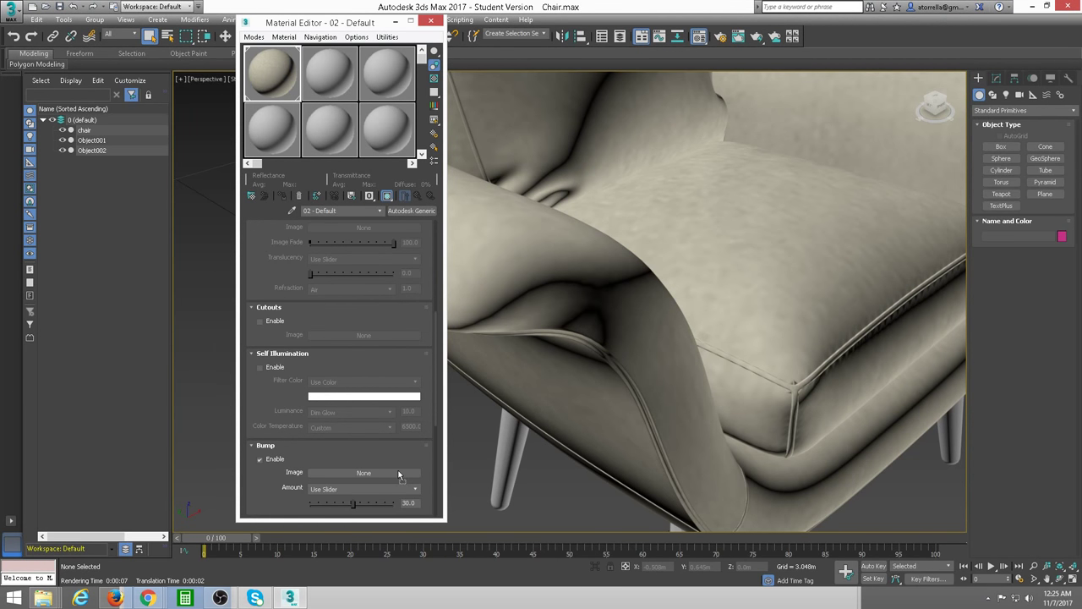
scroll(404, 476, "down", 2)
Instance the Linen Beige map into the bump image, then test-render the chair.
left_click_drag(369, 422, 369, 422)
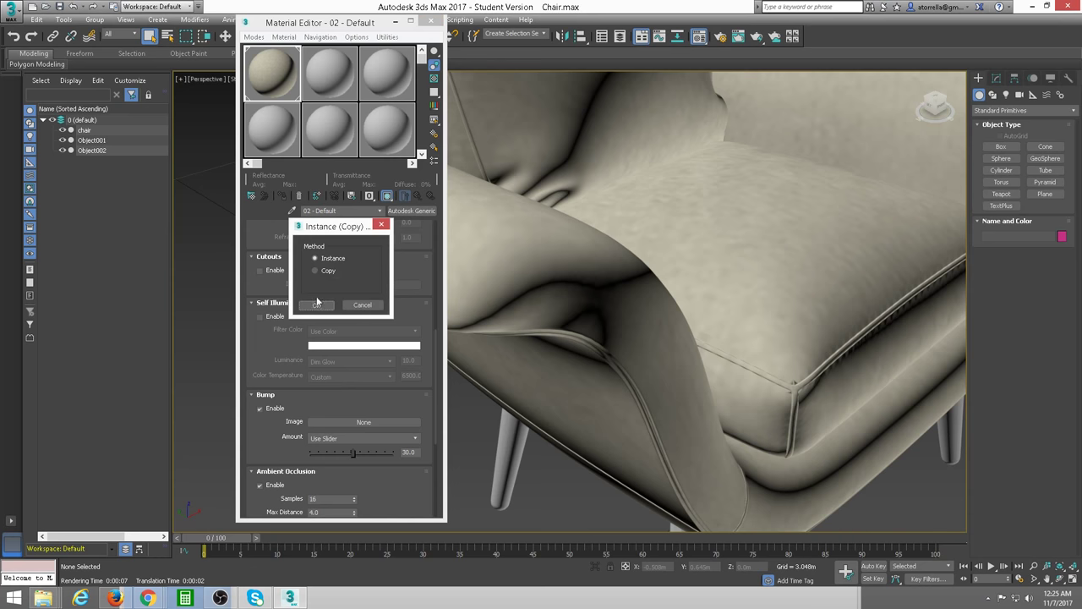
left_click(315, 305)
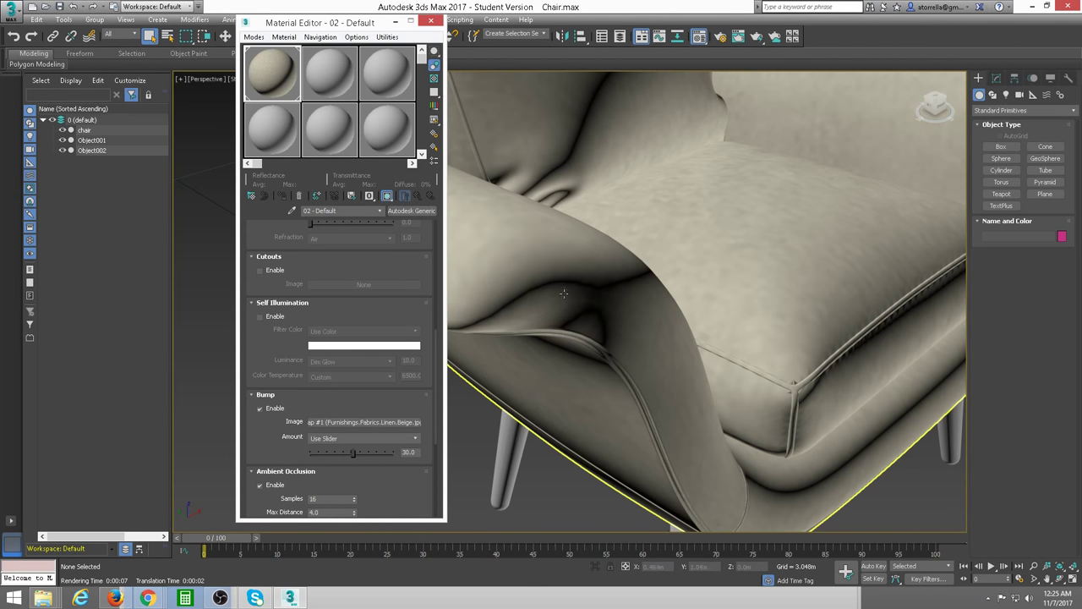
mouse_move(626, 278)
middle_mouse_down("alt")
mouse_move(652, 279)
mouse_move(660, 294)
middle_mouse_up("alt")
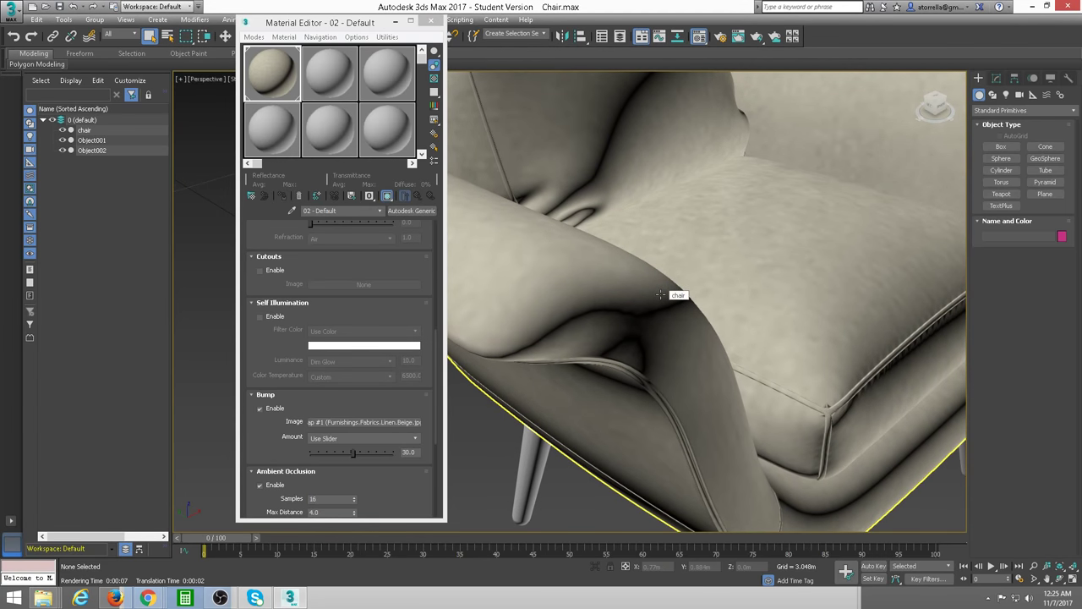
key("shift+q")
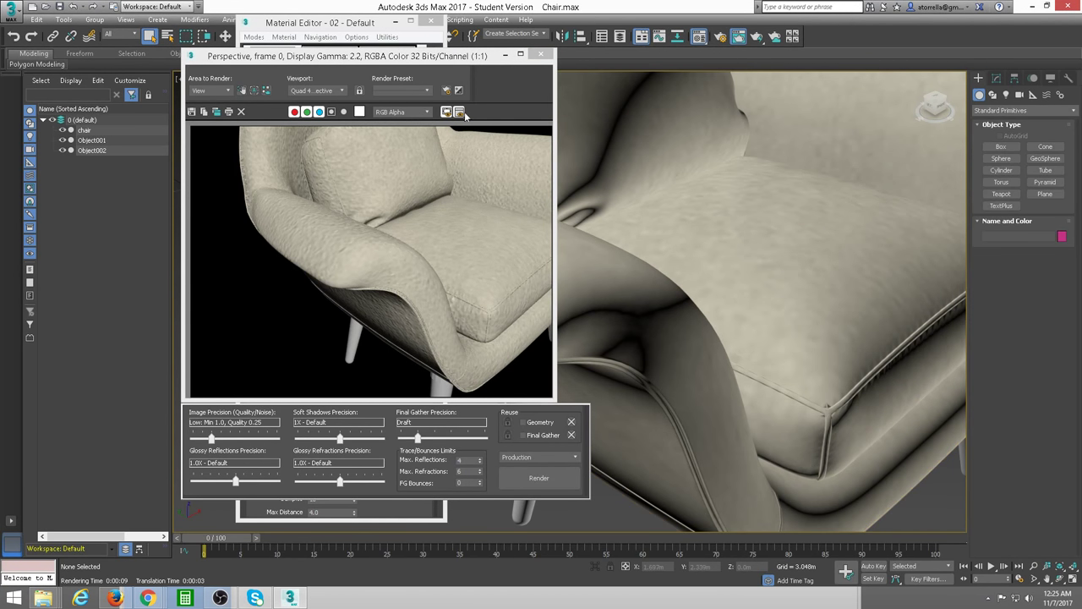
left_click(541, 55)
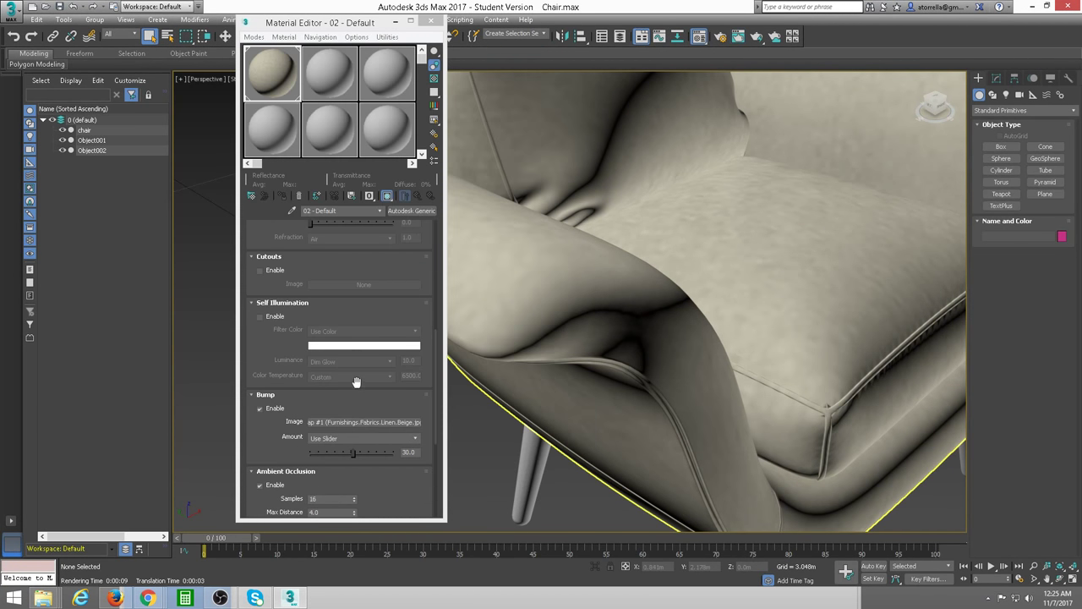
Clear the linen map from the Bump Image, then browse maps without assigning one.
right_click(366, 426)
left_click(391, 451)
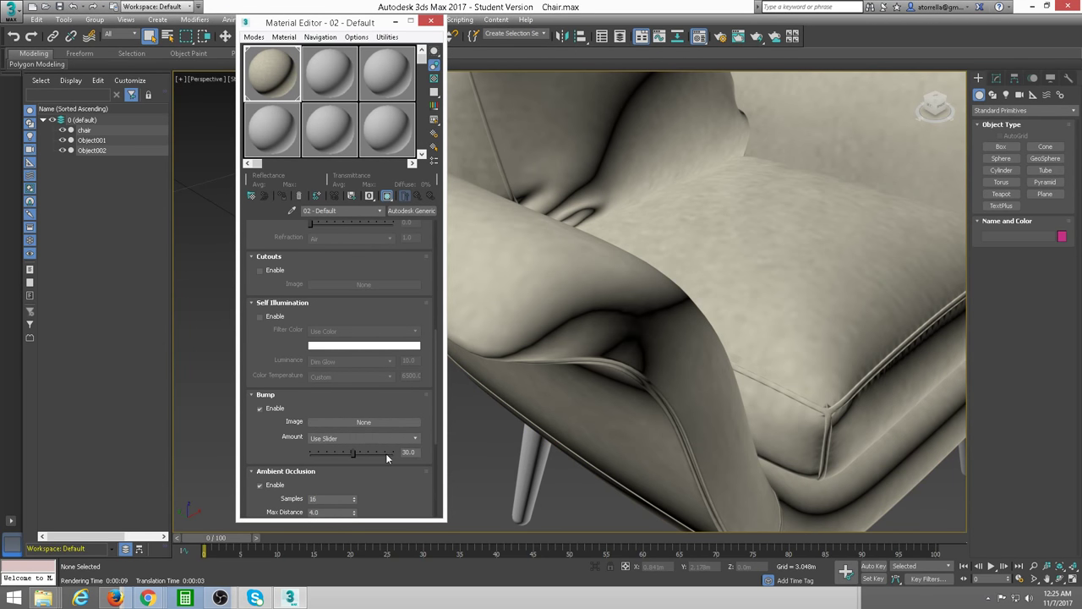
left_click(343, 421)
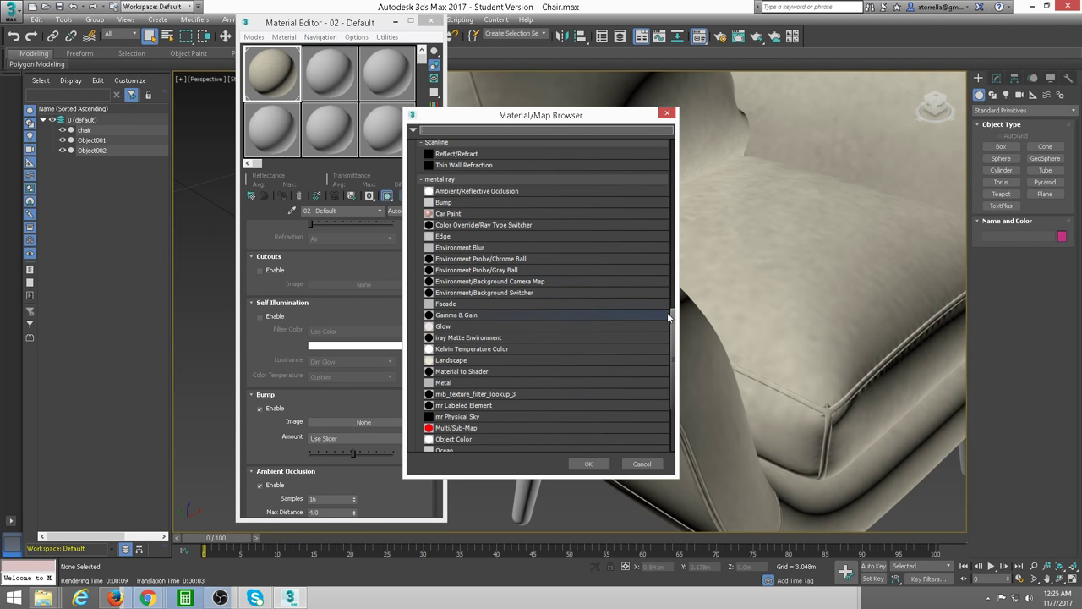
scroll(667, 325, "down", 2)
scroll(666, 351, "down", 1)
scroll(666, 367, "down", 1)
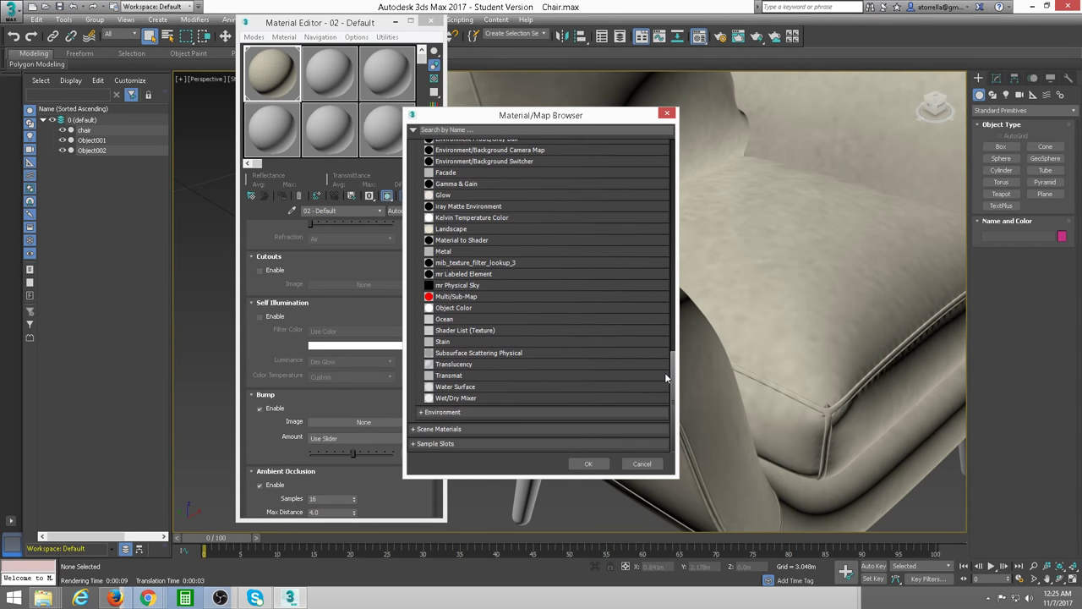
left_click_drag(670, 372, 666, 140)
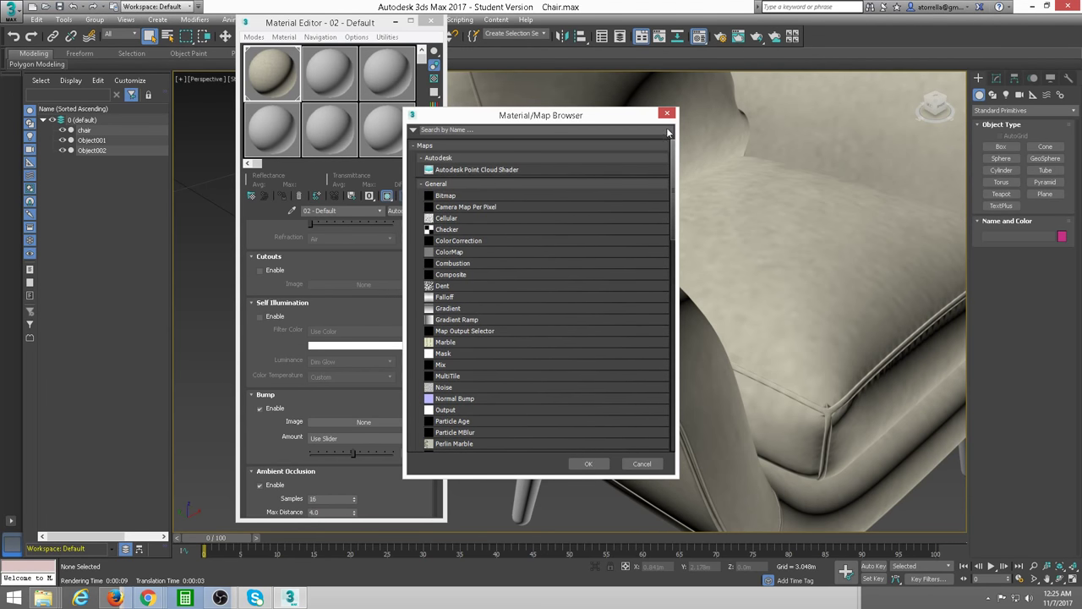
left_click_drag(670, 138, 673, 195)
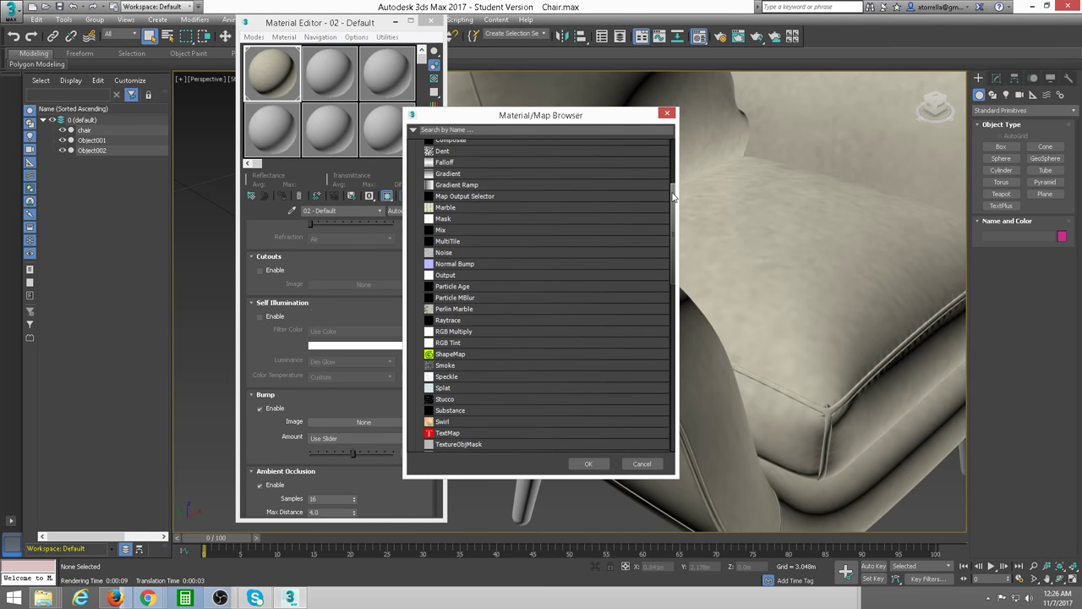
left_click_drag(673, 196, 676, 131)
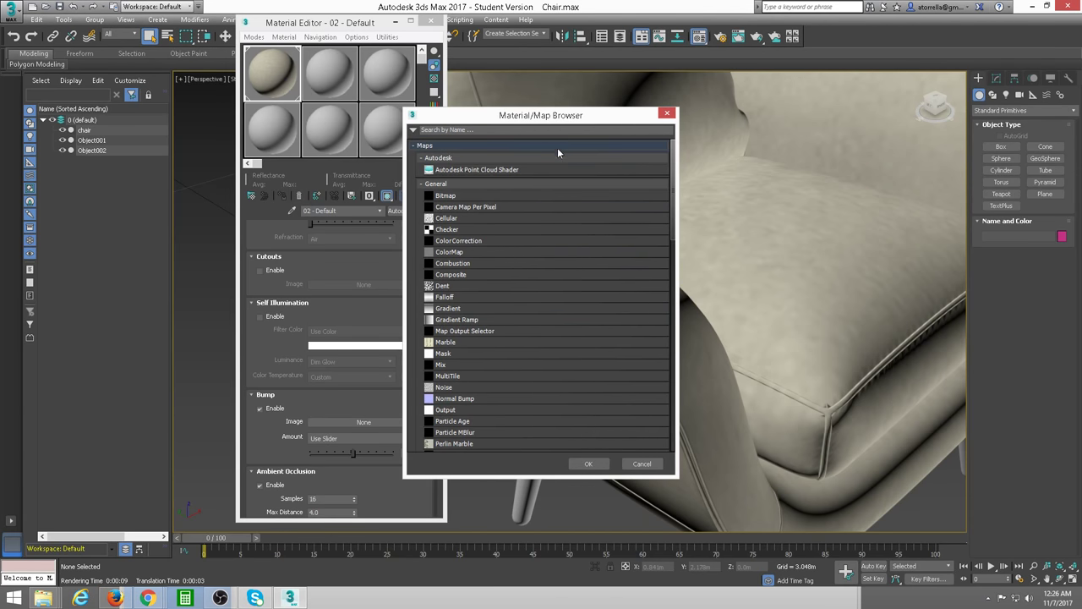
left_click(667, 113)
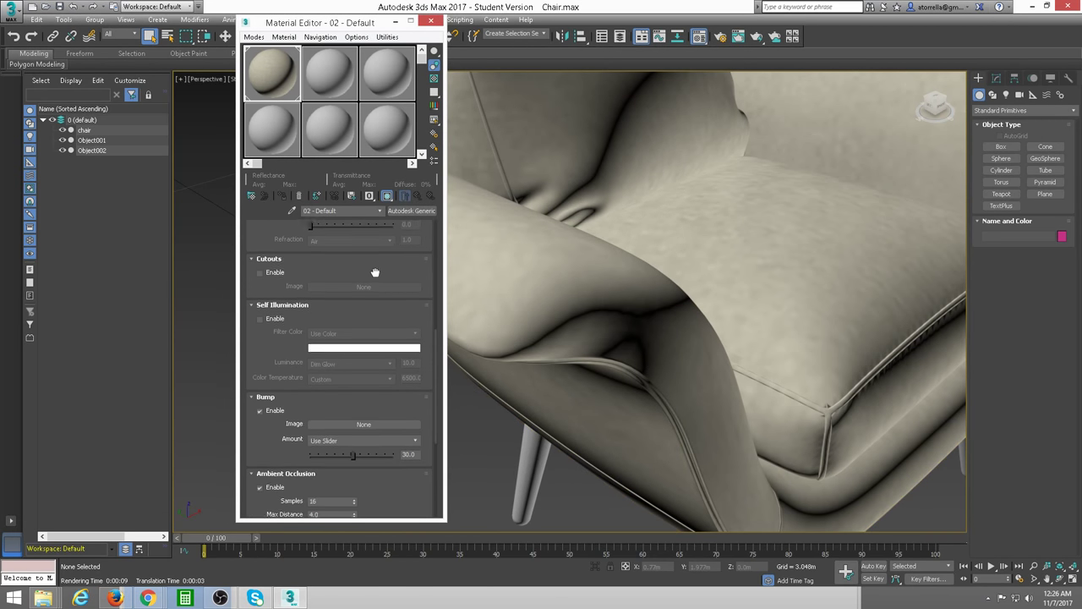
Bring up the web browser's taskbar options to start a new window.
scroll(385, 258, "up", 5)
scroll(343, 336, "up", 1)
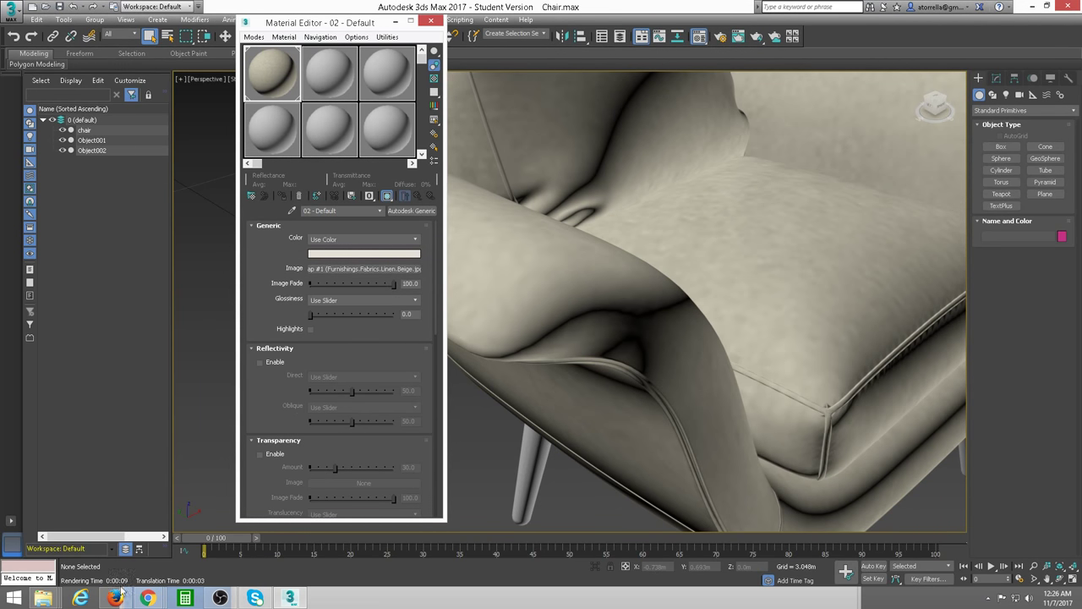
right_click(147, 598)
Open a new Chrome window and search for 'linen texture bump'.
left_click(117, 505)
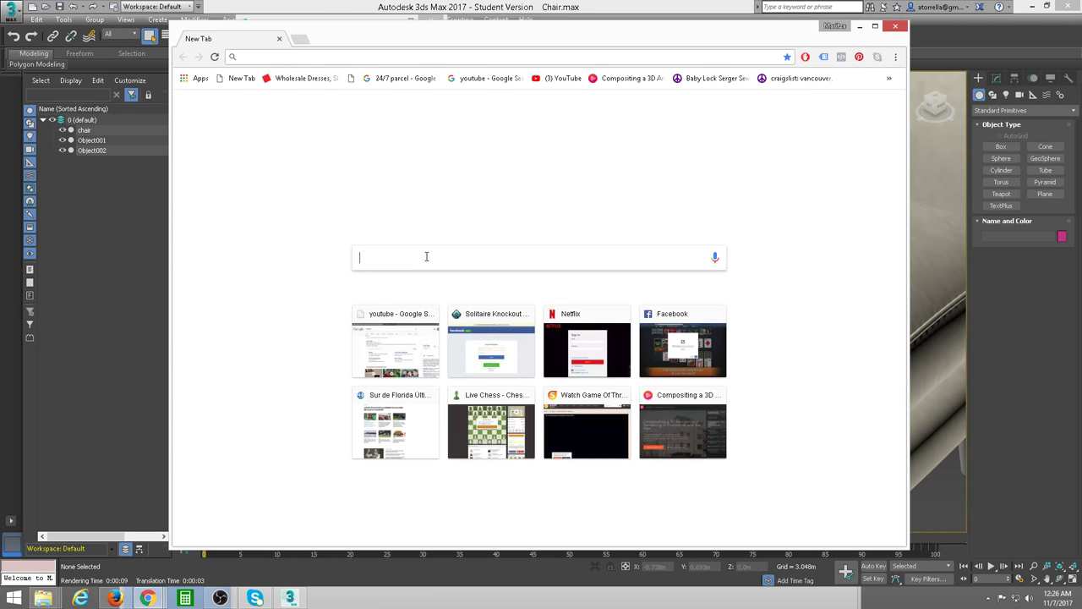
type("linen")
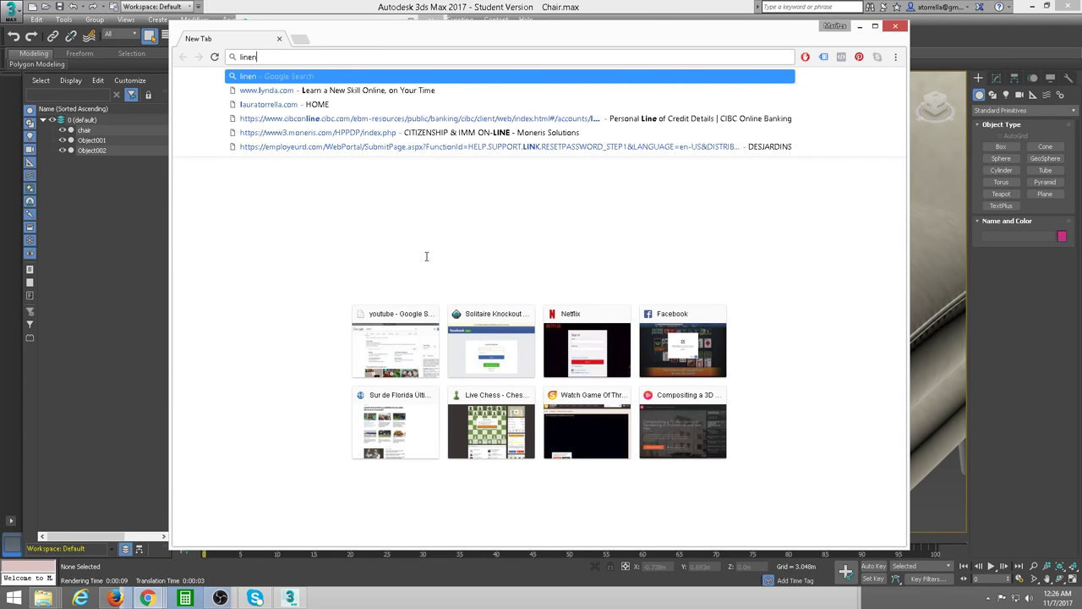
type("+te")
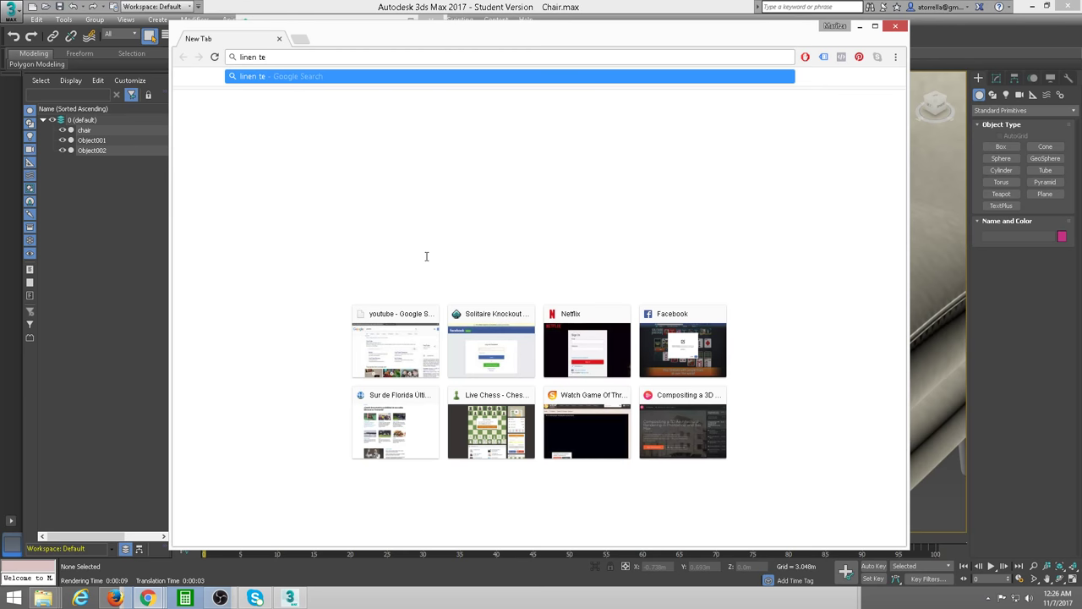
type("xture")
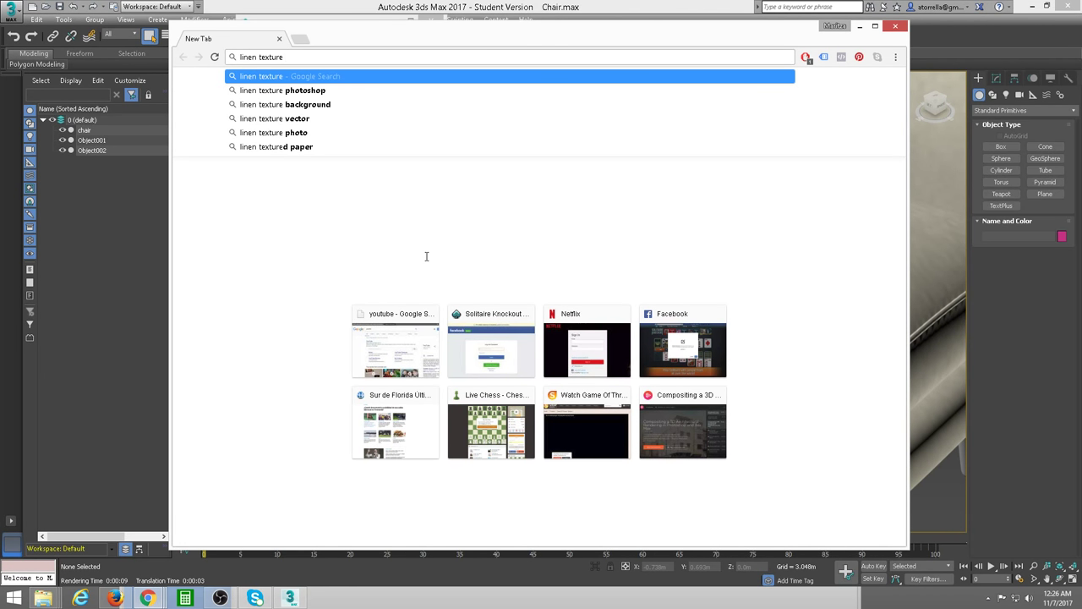
type("+bum")
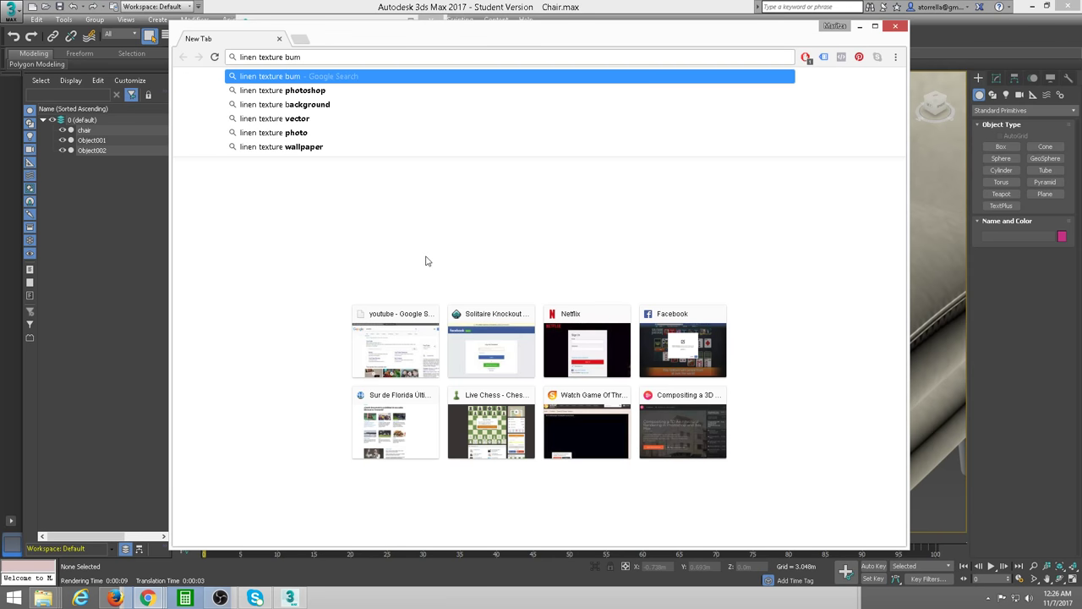
type("p")
key("Return")
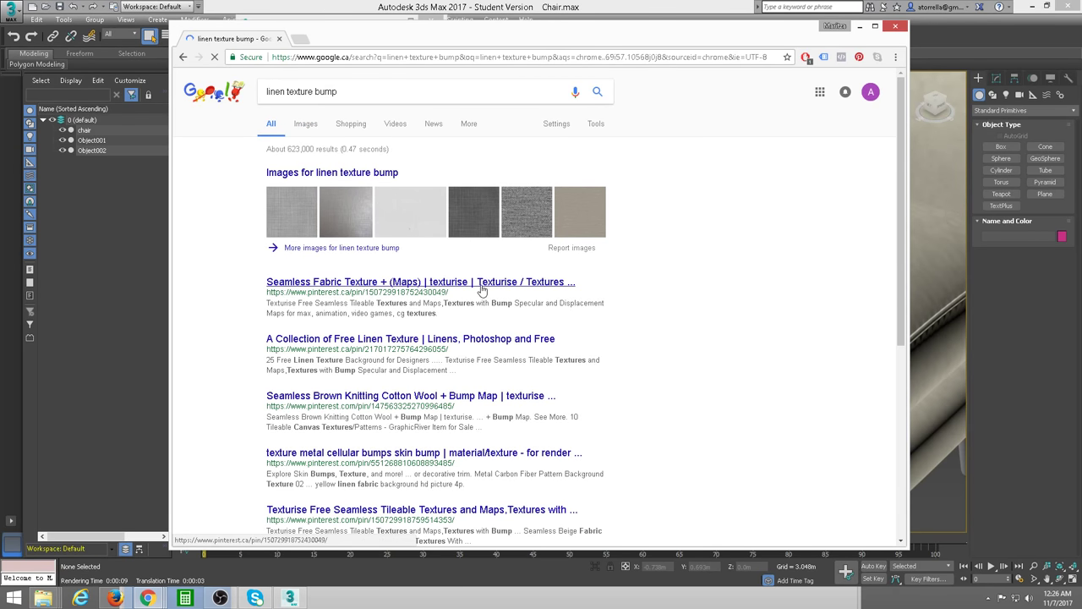
Switch to Google Images results and scroll through the fabric texture thumbnails.
left_click(305, 123)
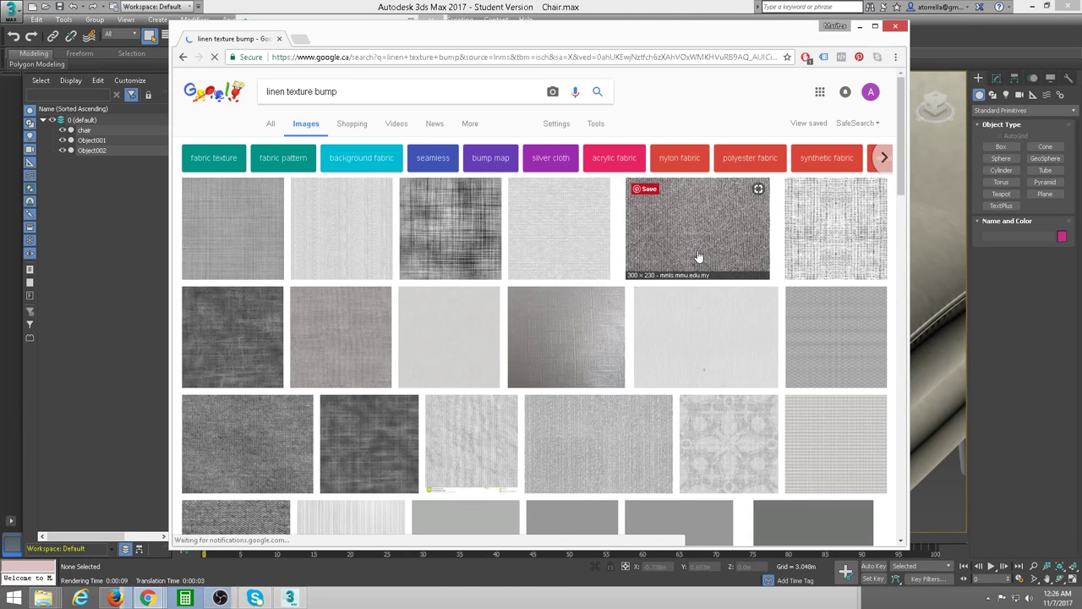
scroll(699, 256, "down", 1)
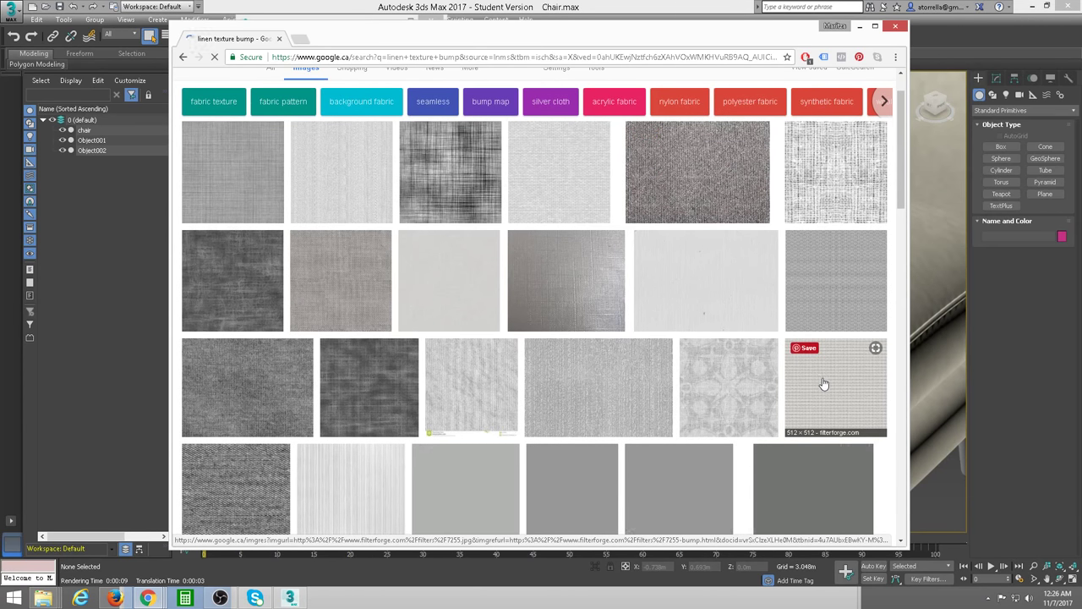
scroll(822, 382, "down", 2)
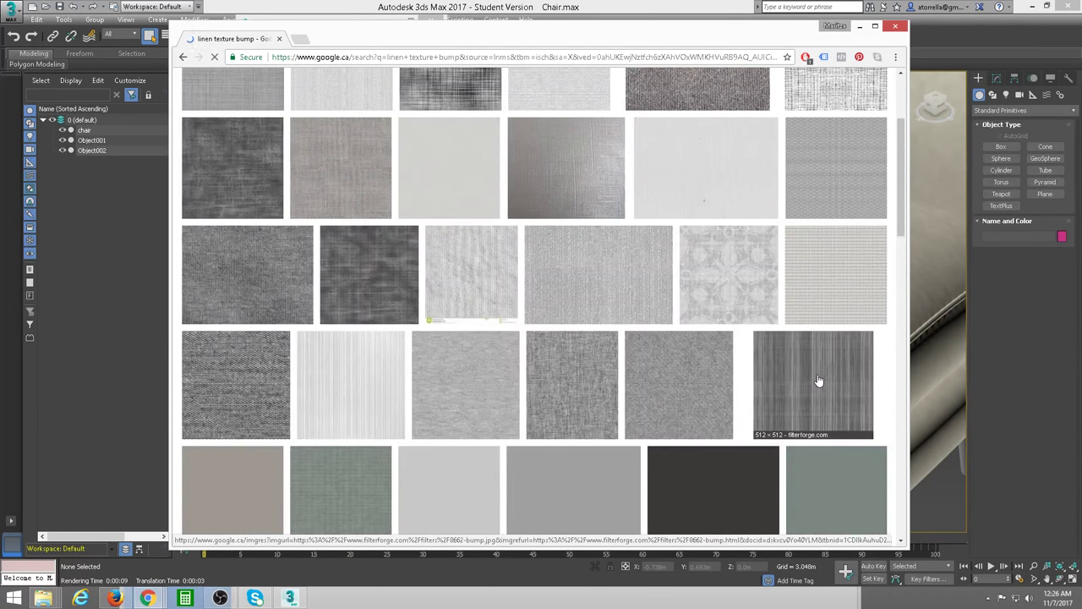
scroll(818, 381, "down", 1)
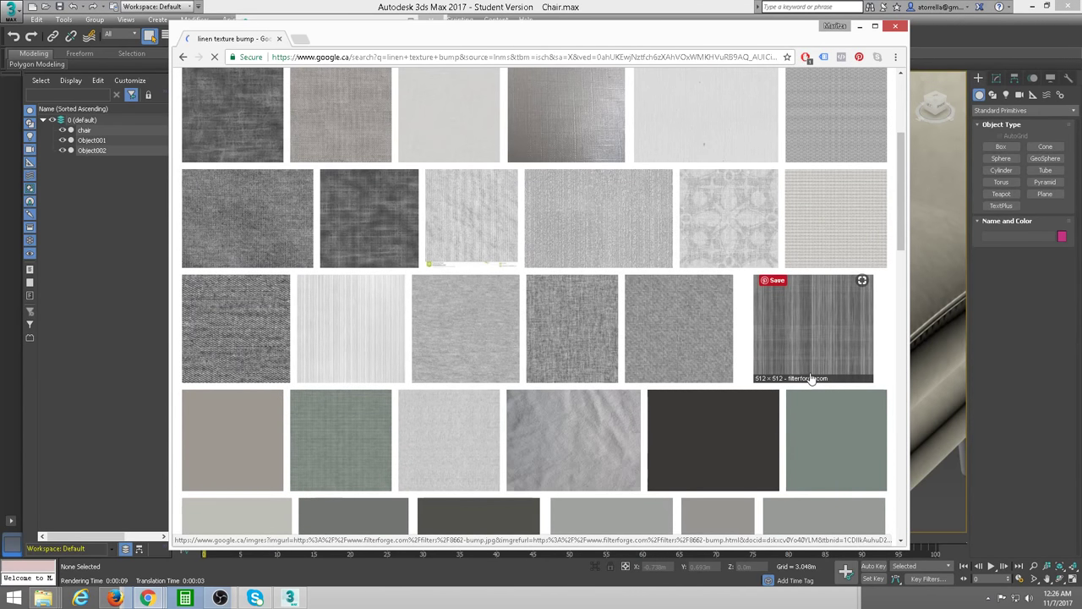
scroll(810, 378, "down", 2)
scroll(804, 374, "down", 2)
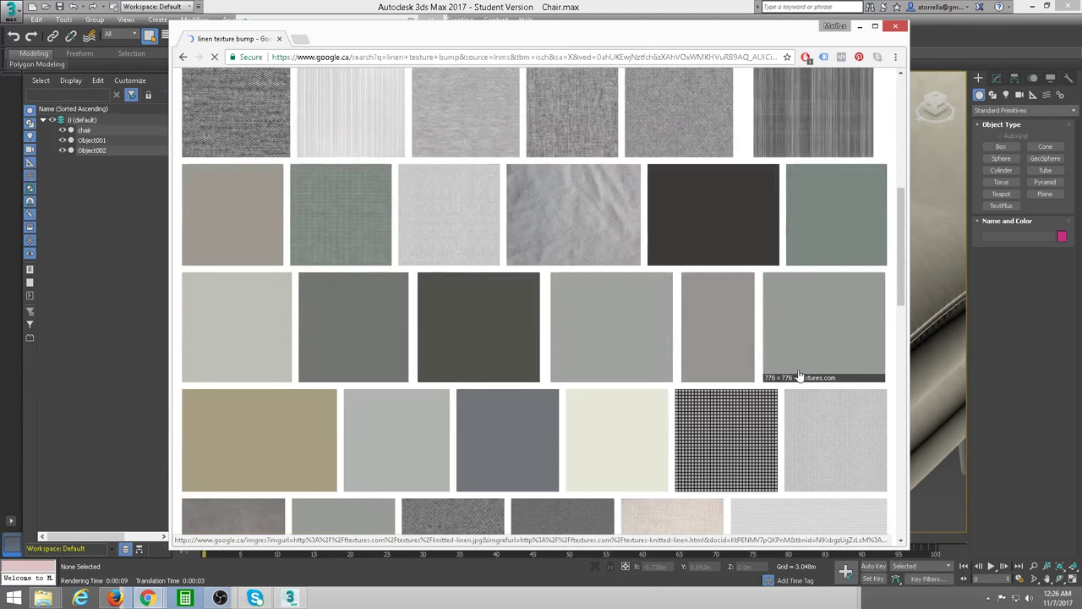
scroll(756, 360, "up", 2)
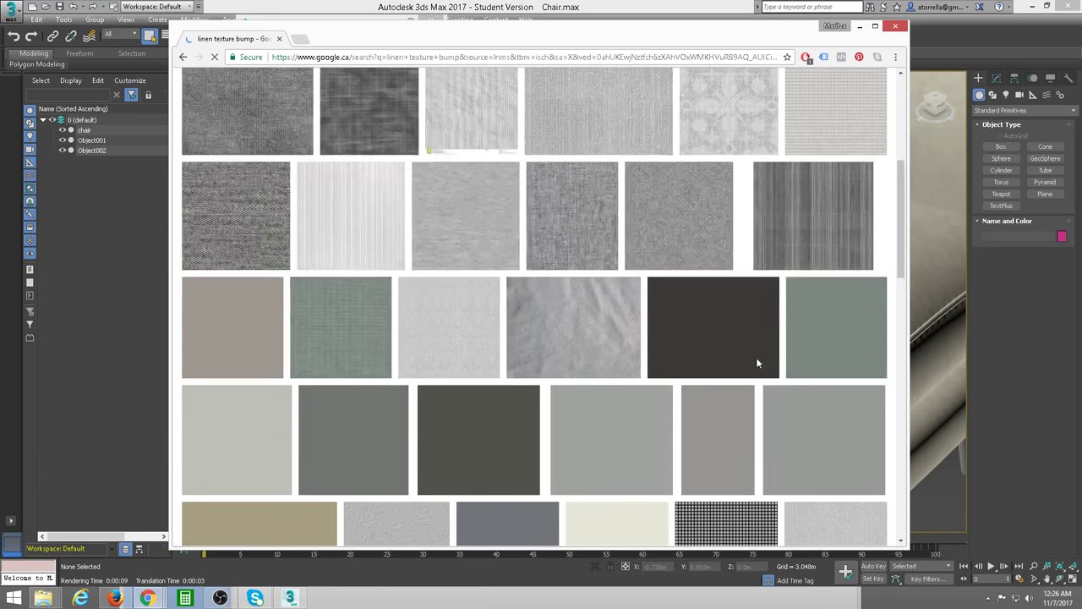
scroll(744, 364, "up", 1)
scroll(735, 366, "up", 2)
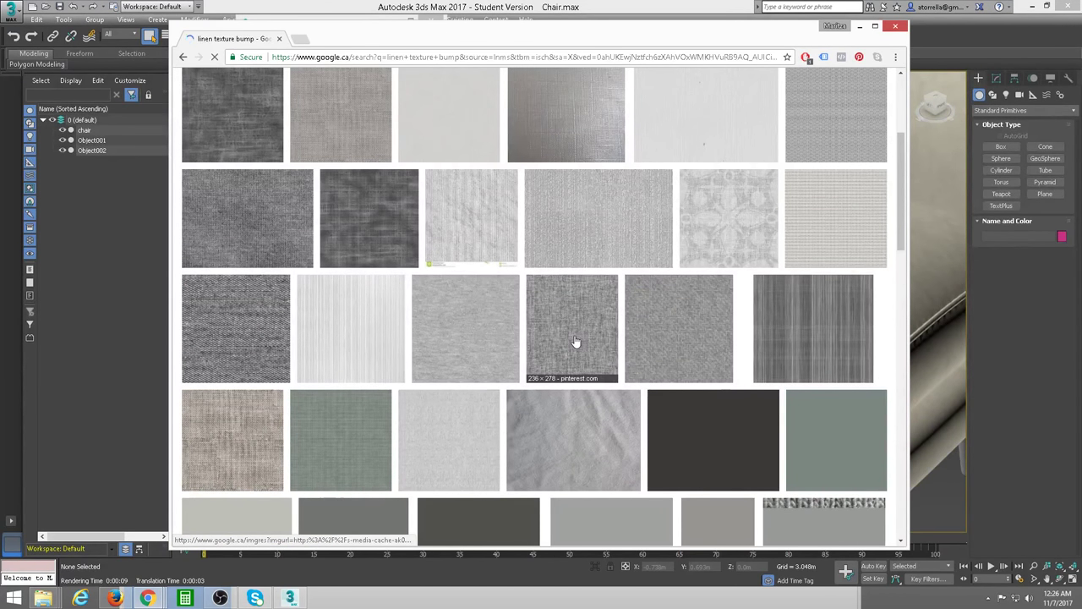
scroll(583, 339, "up", 2)
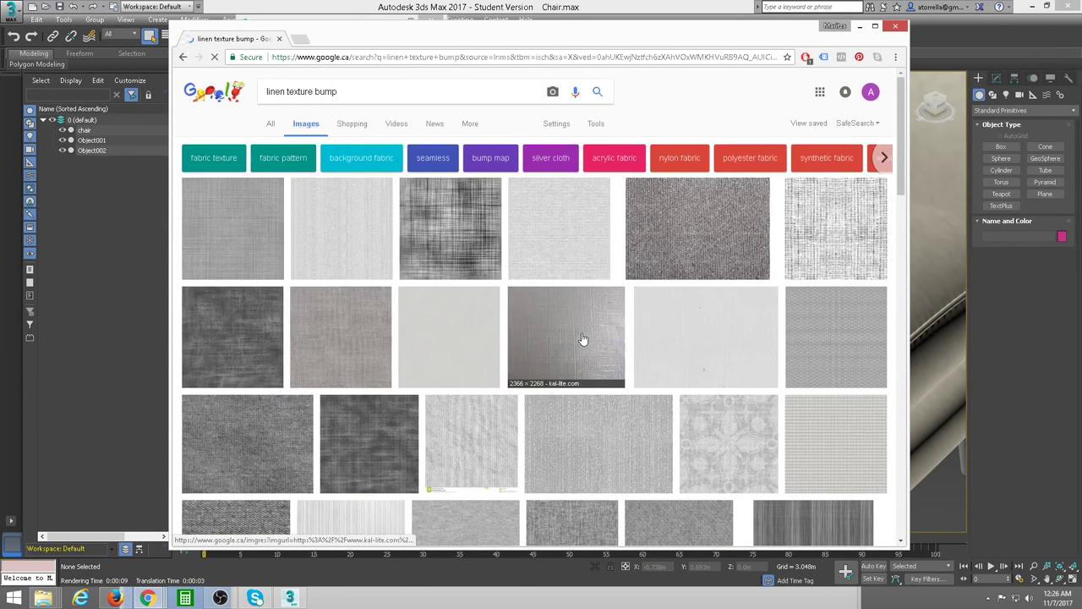
mouse_move(450, 229)
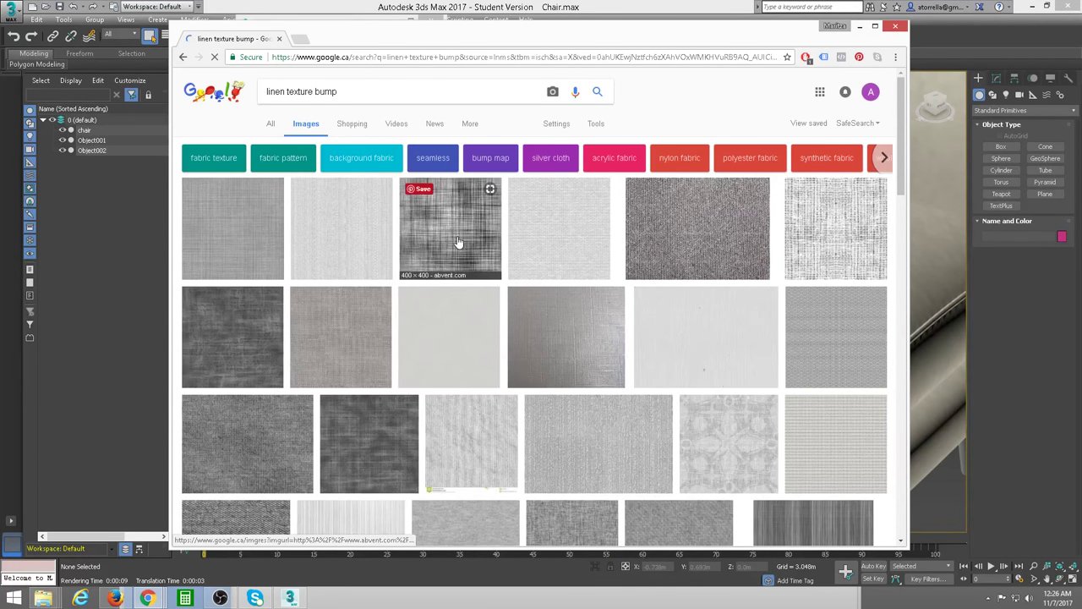
Open the abvent linen texture 396.jpg at full size in a new tab.
left_click(457, 244)
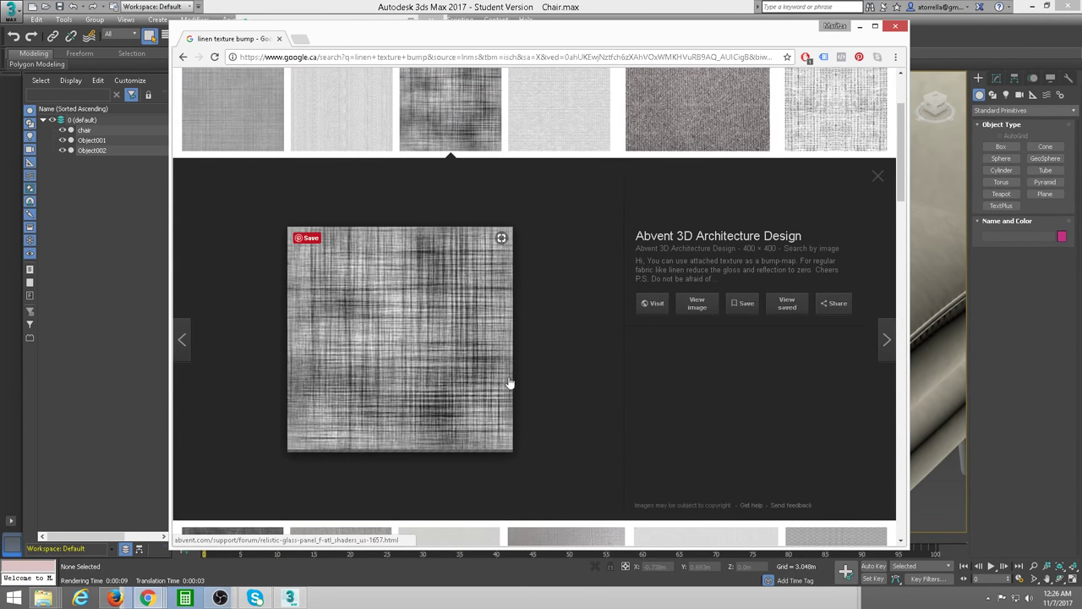
left_click(697, 304)
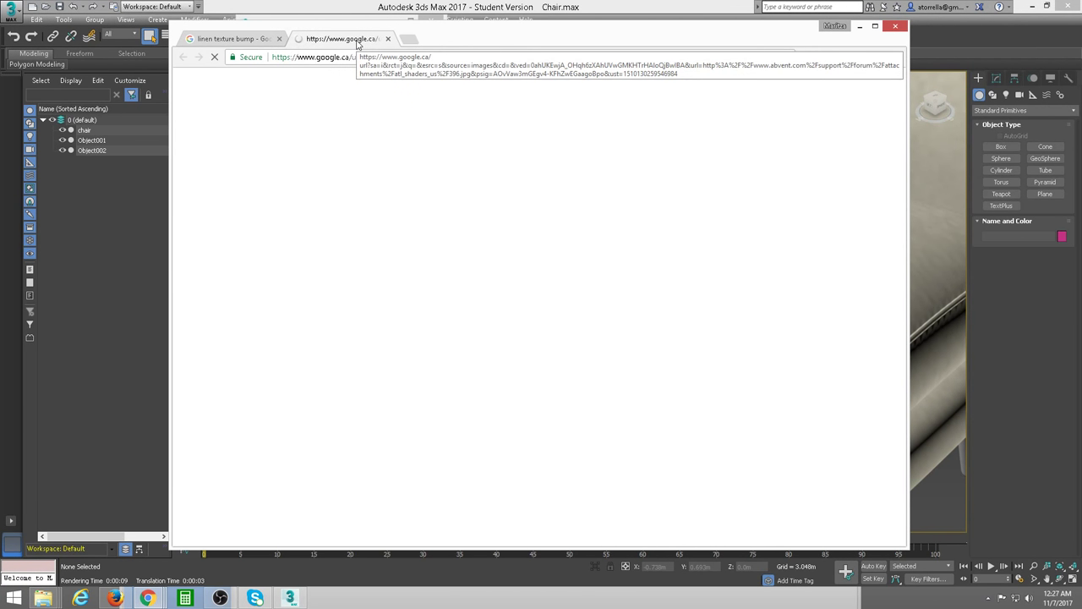
left_click_drag(474, 34, 442, 40)
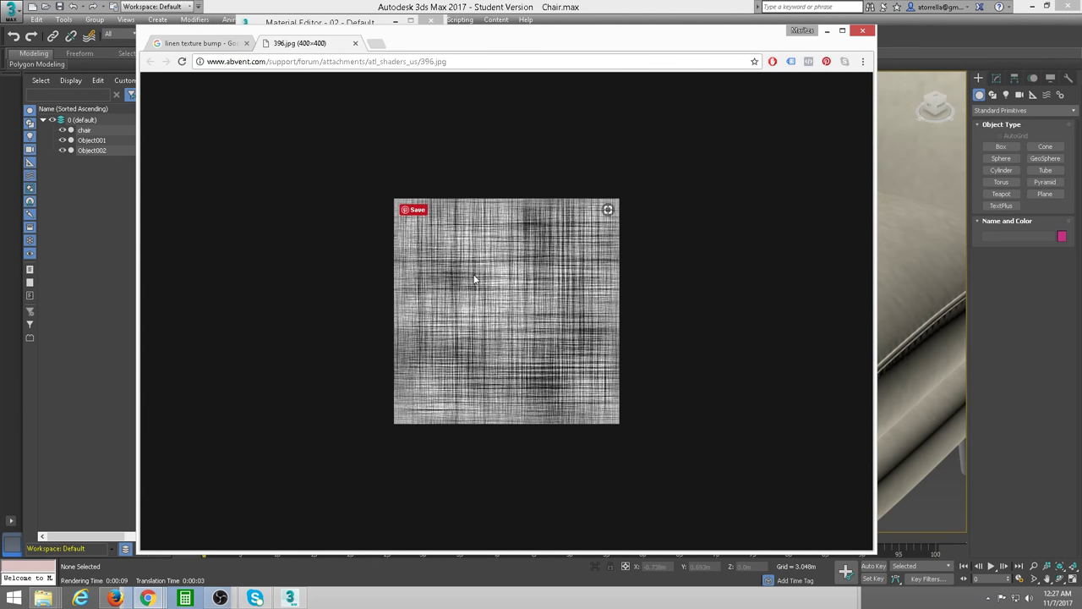
right_click(473, 275)
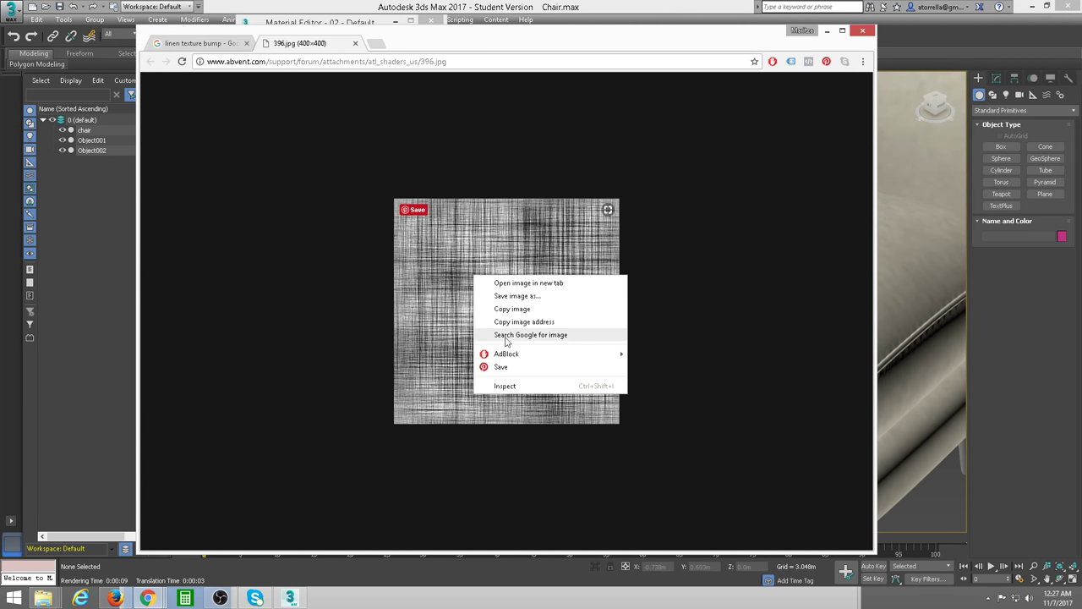
Save 396.jpg into Desktop > CAD TO MAX > import > Chair_01.
left_click(530, 297)
left_click(186, 104)
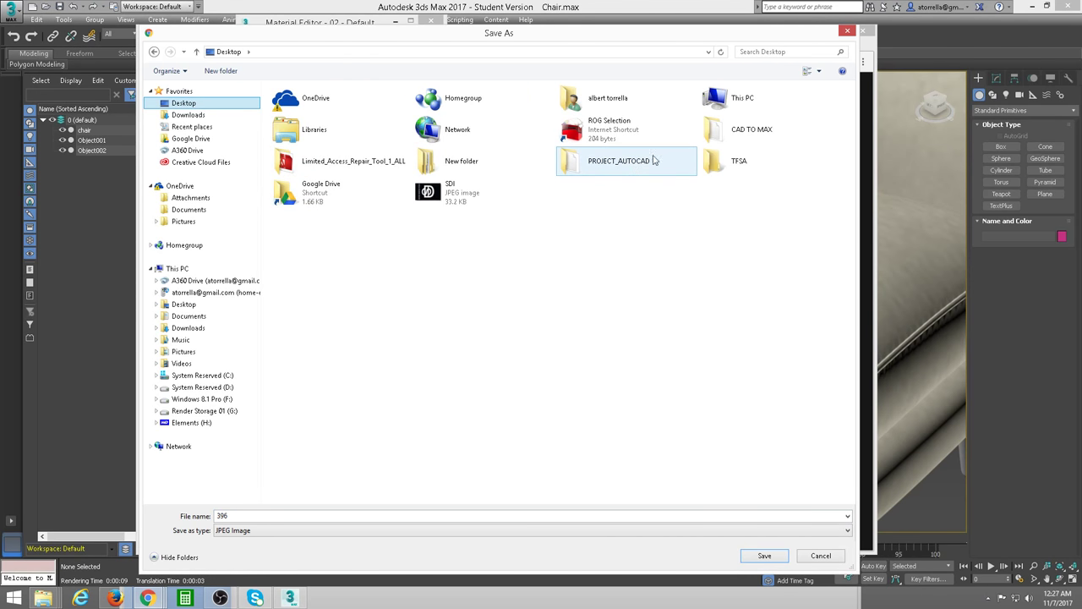
double_click(727, 132)
left_click(286, 164)
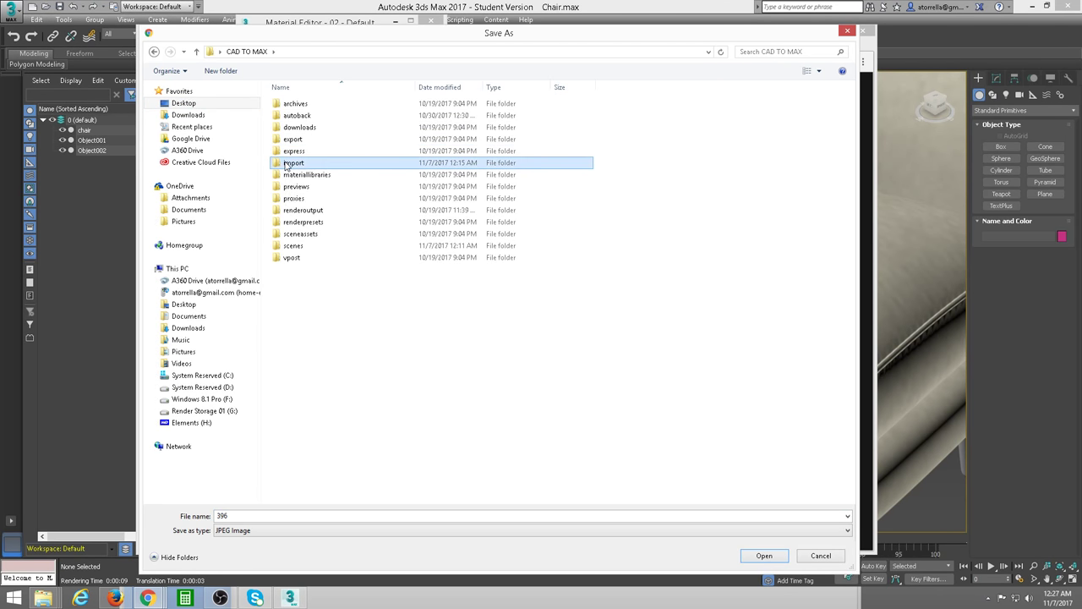
double_click(286, 164)
double_click(303, 107)
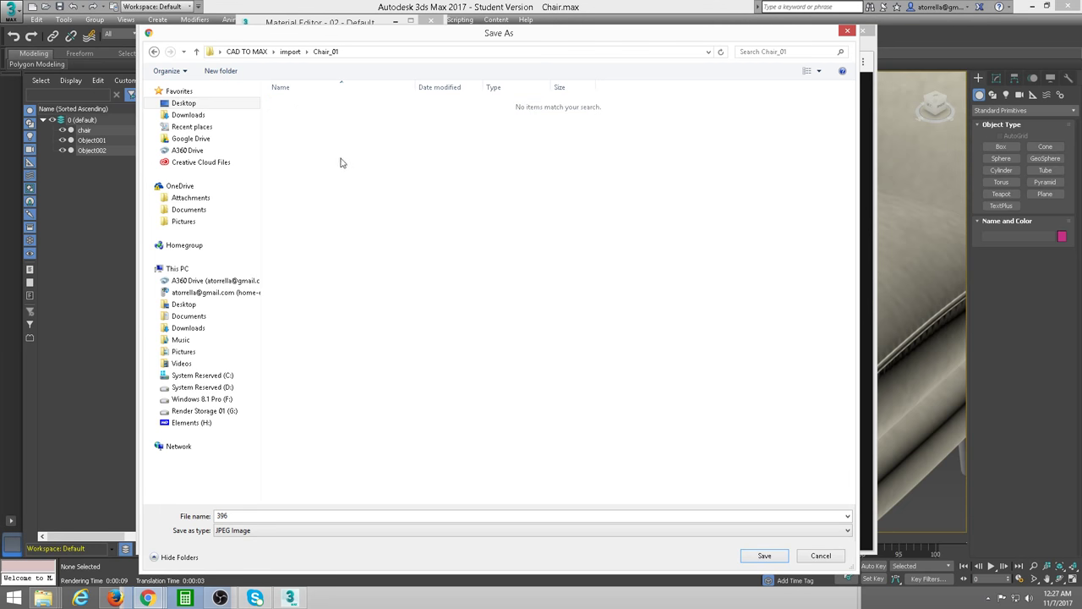
right_click(339, 139)
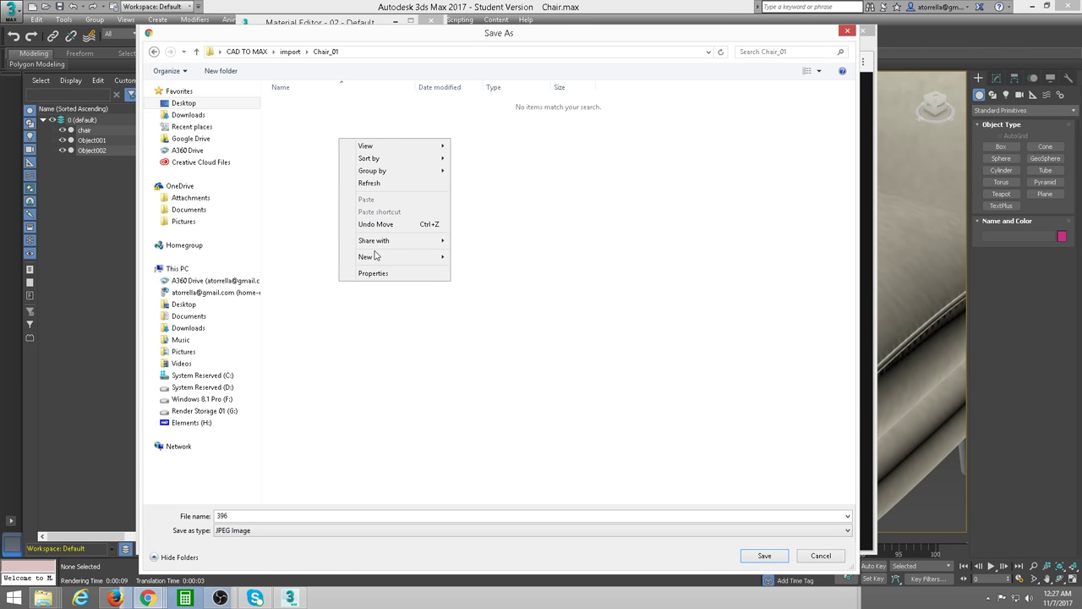
right_click(325, 149)
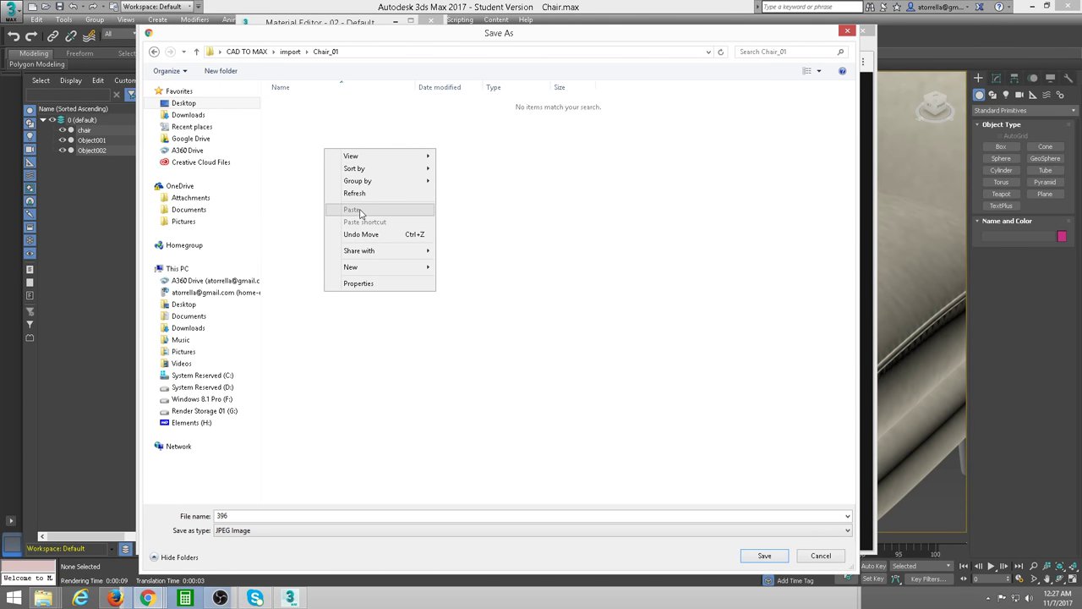
left_click(689, 41)
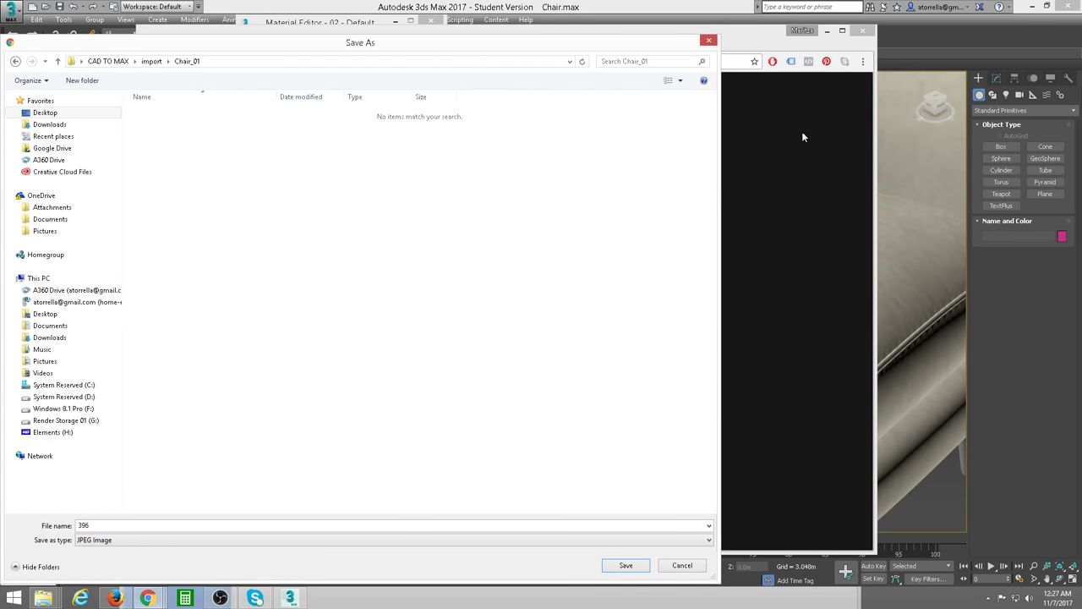
left_click(751, 37)
left_click(630, 566)
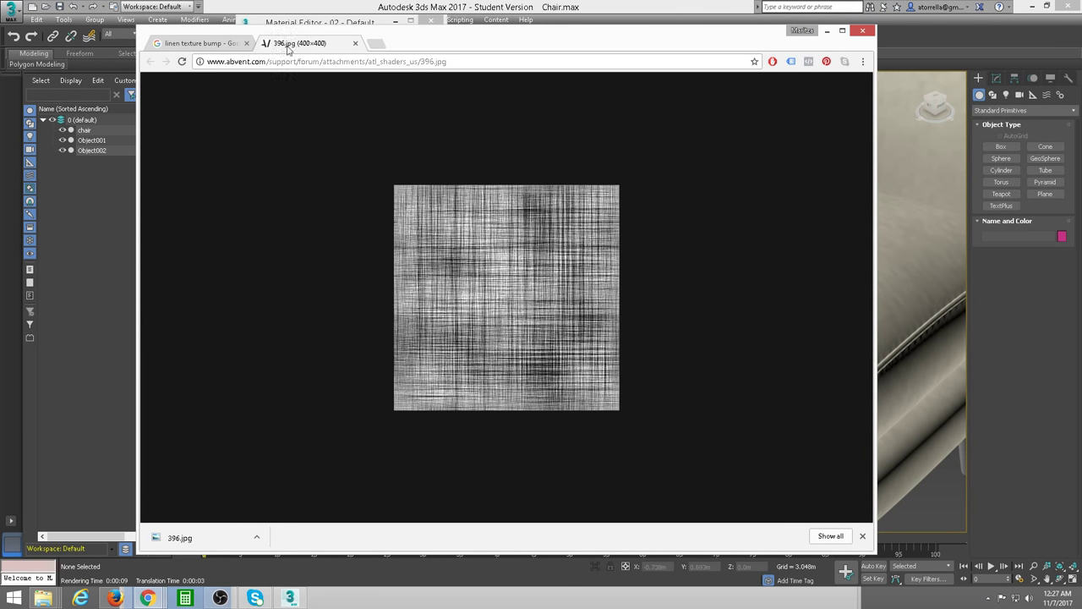
Return to the image results and open the mmls fabric texture's source page.
left_click(356, 44)
scroll(611, 314, "up", 2)
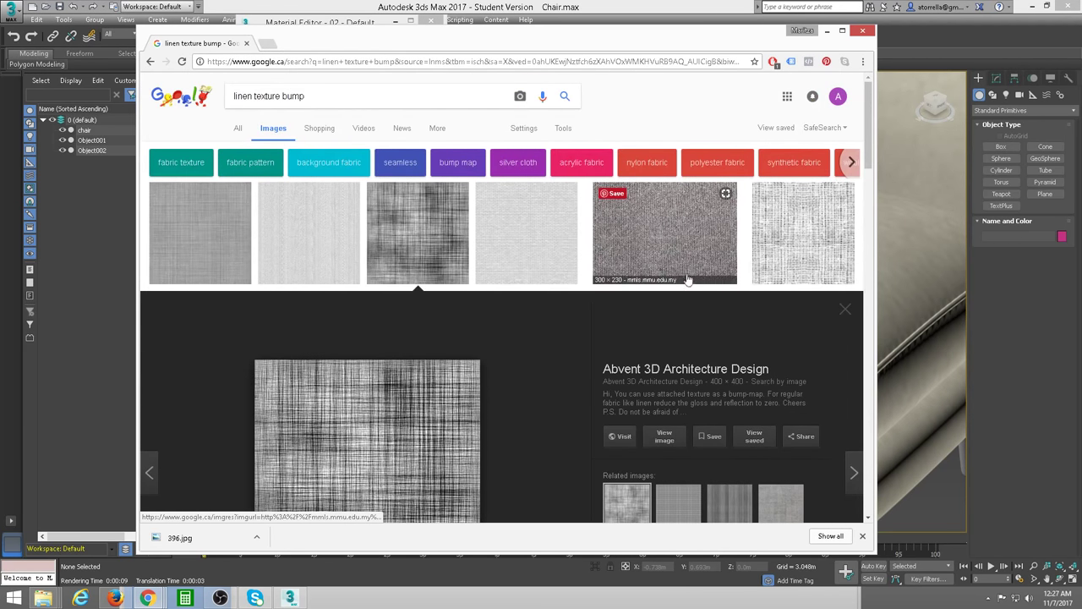
left_click(676, 234)
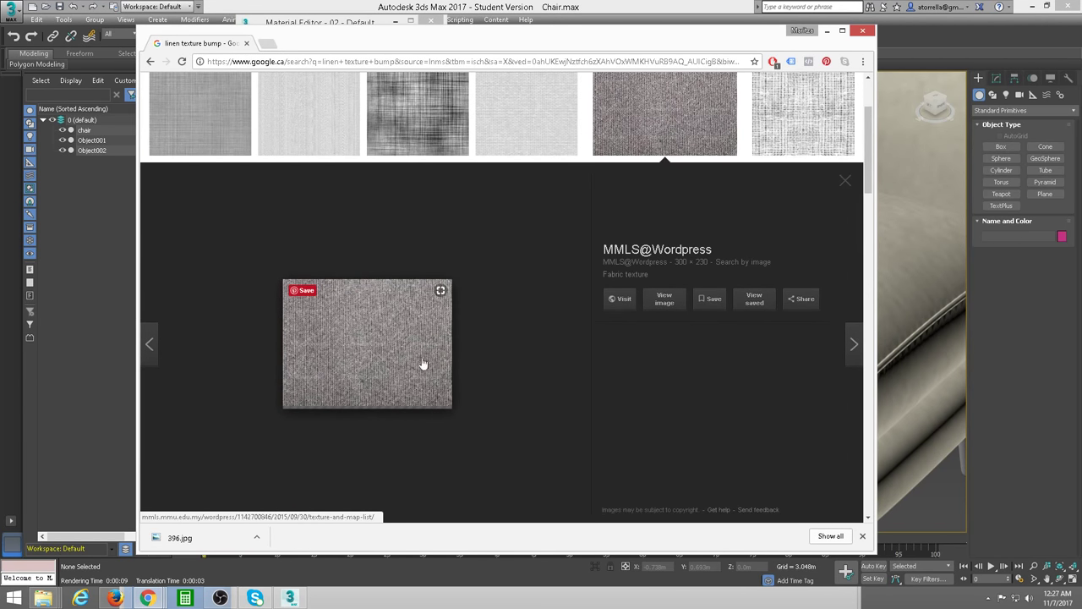
left_click(658, 302)
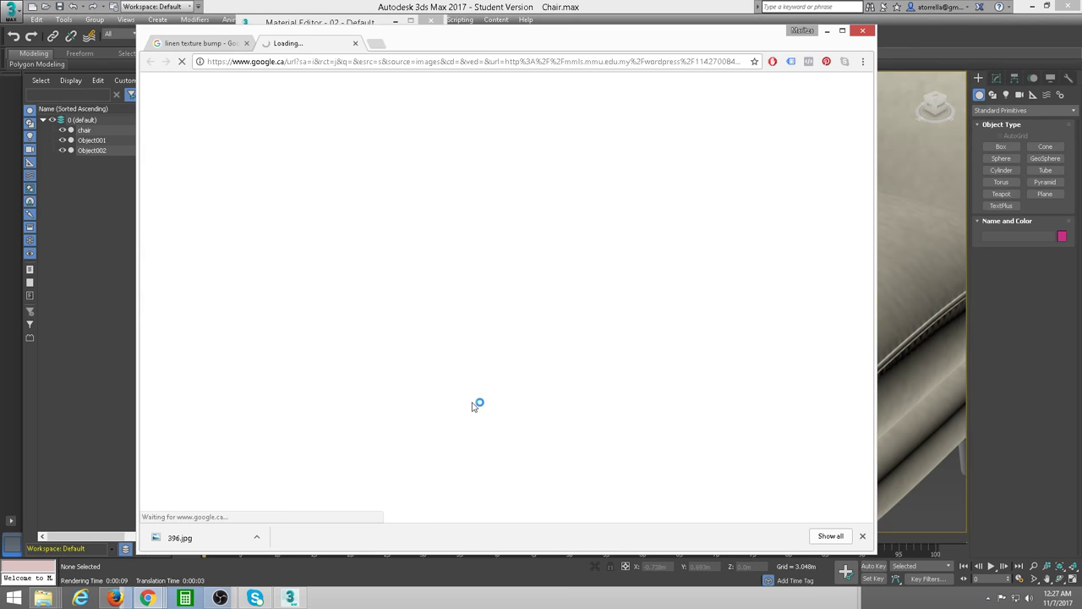
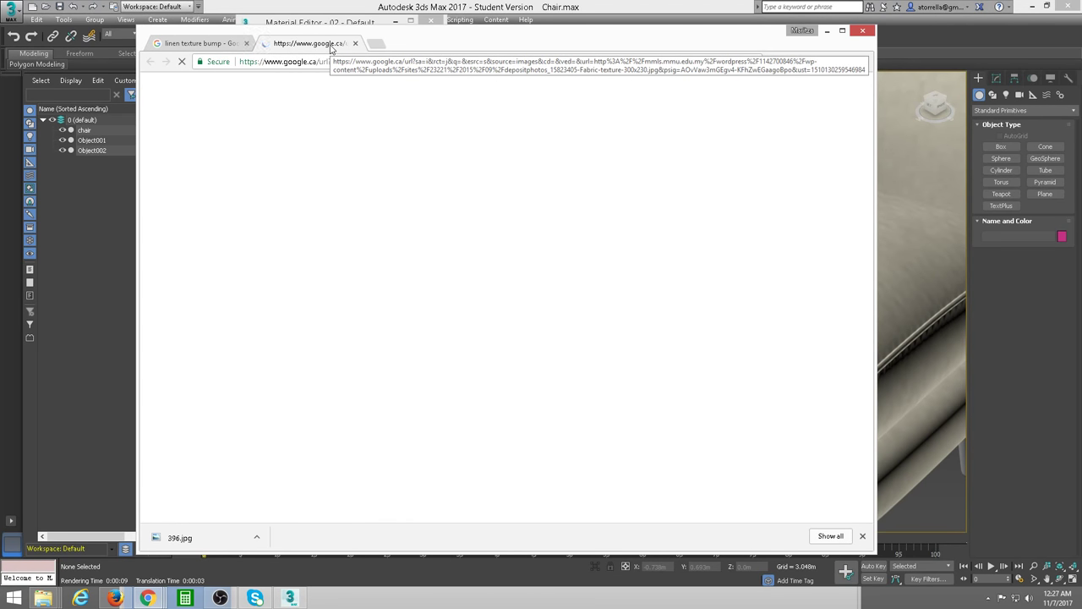
Save the grey fabric texture image into the Chair_01 folder and return to the linen texture results.
left_click(195, 539)
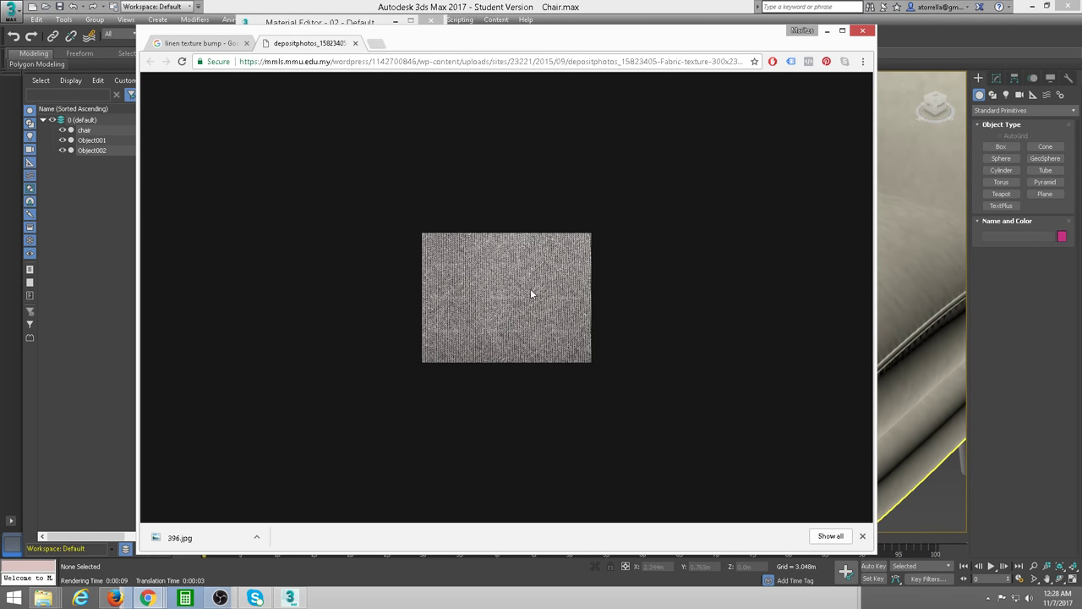
right_click(526, 292)
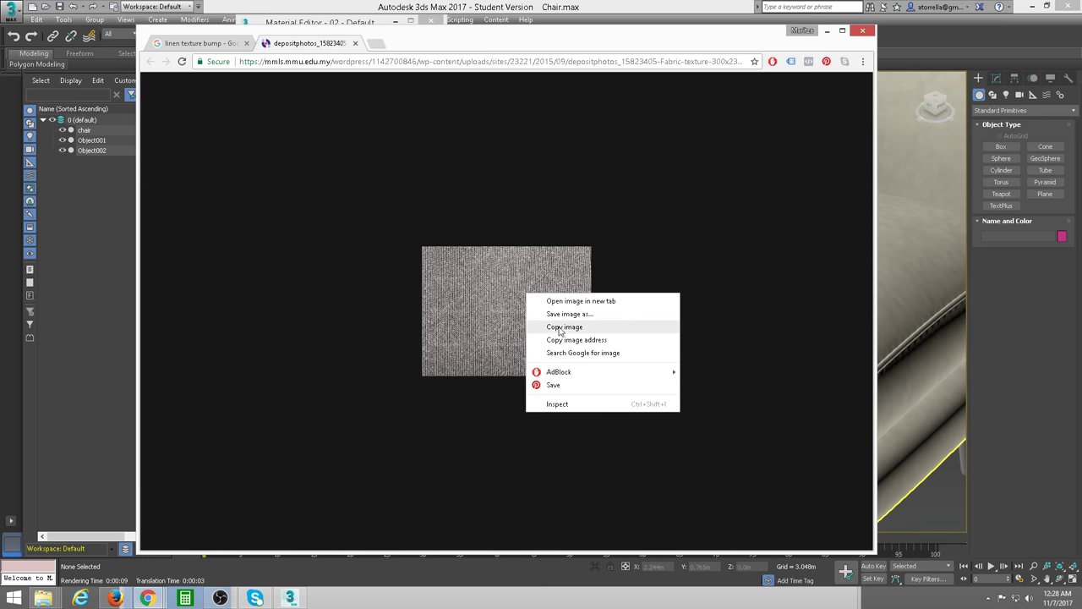
left_click(566, 314)
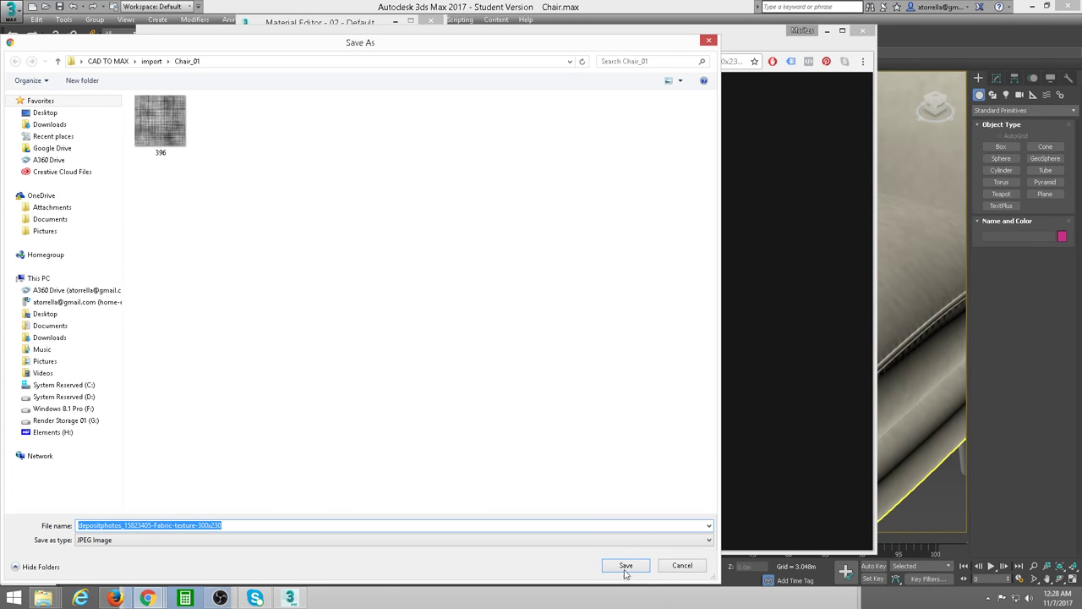
left_click(625, 571)
key("alt+Left")
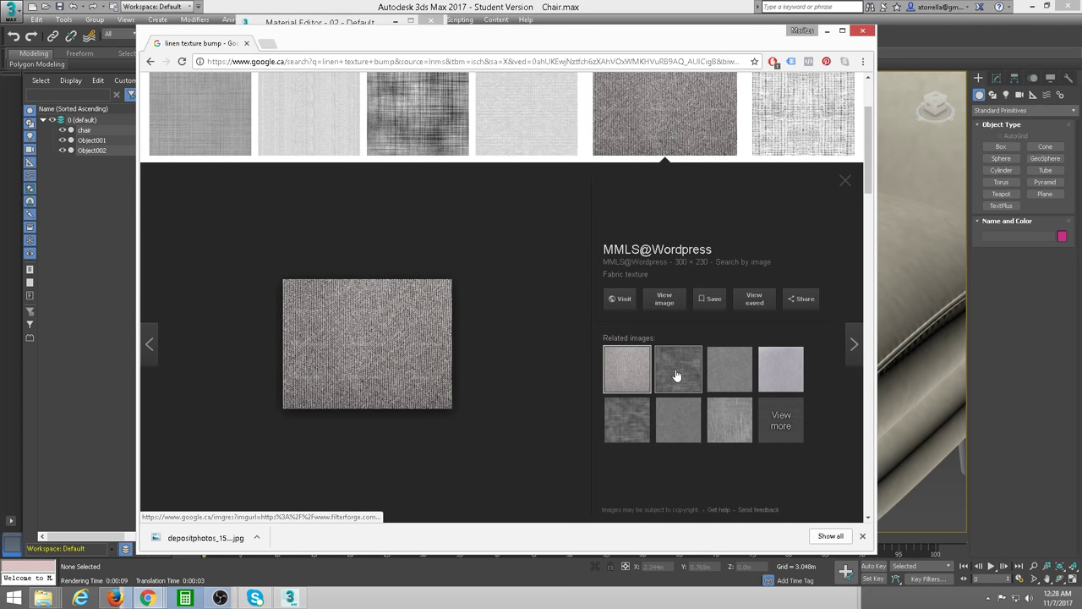
scroll(646, 375, "up", 2)
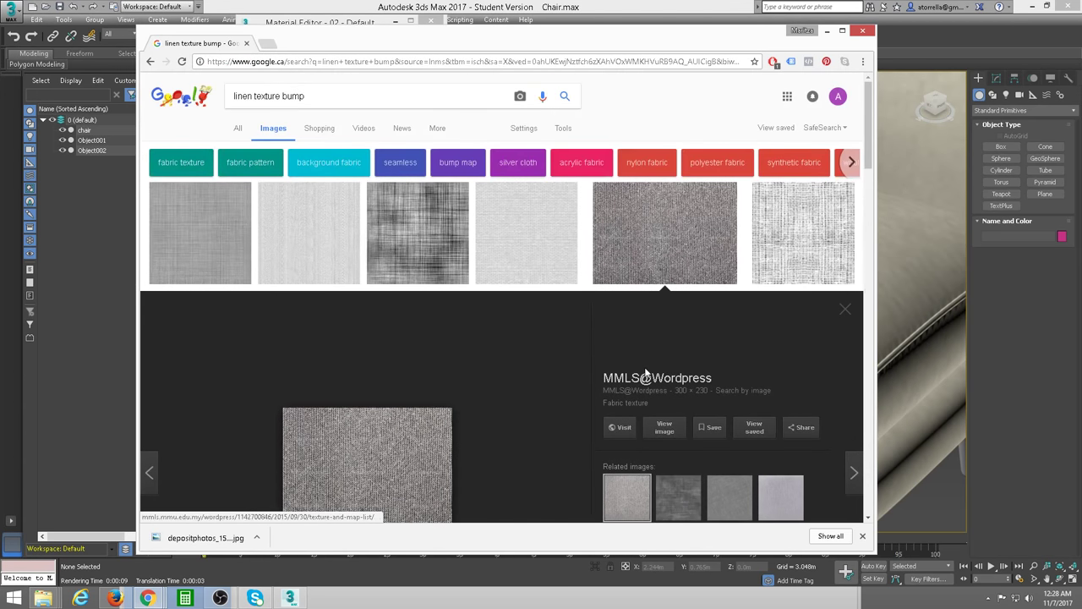
Filter the Google Images results to Large size and browse for a dark fabric texture.
left_click(563, 128)
left_click(250, 152)
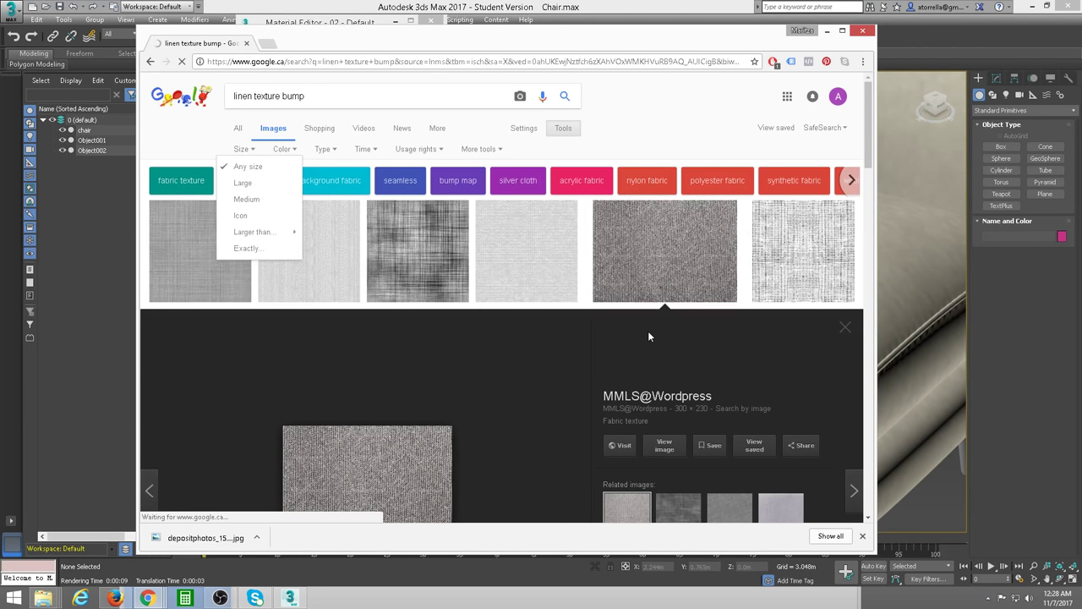
left_click(246, 183)
scroll(685, 372, "down", 1)
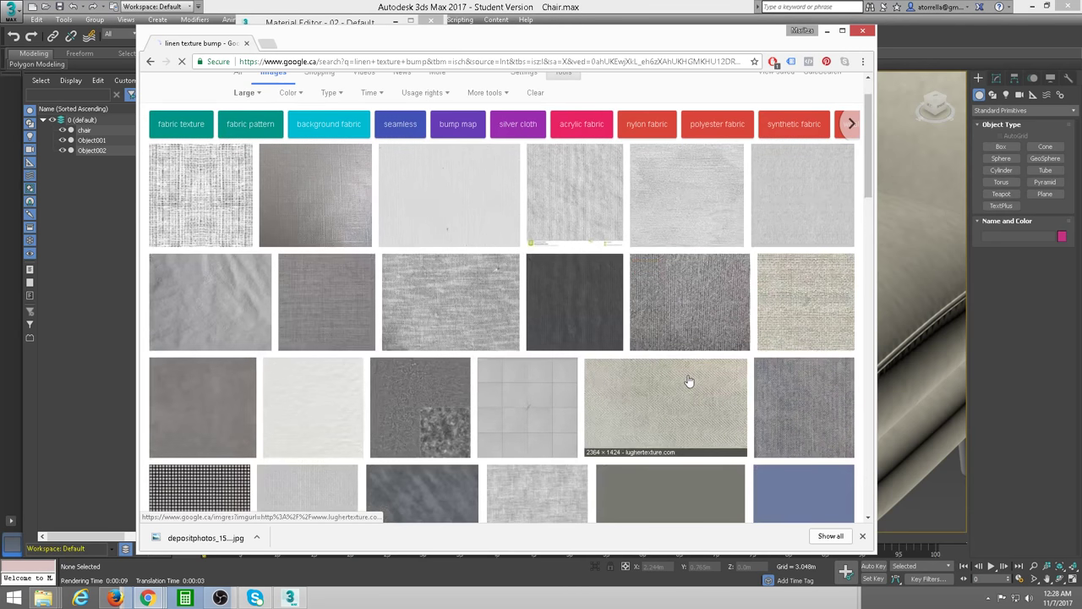
scroll(690, 382, "down", 1)
scroll(701, 384, "down", 2)
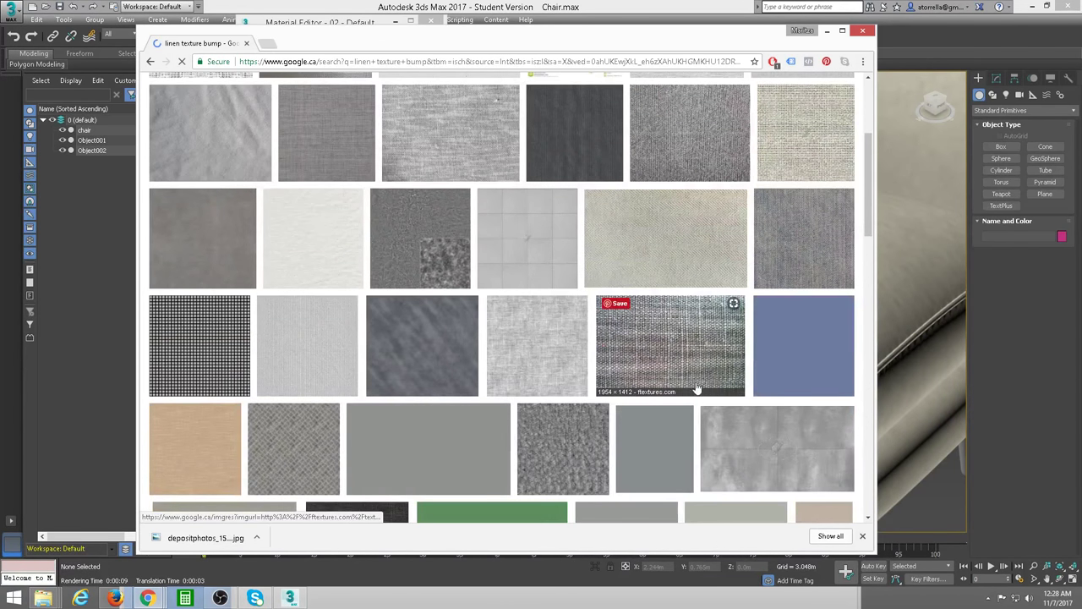
scroll(423, 366, "down", 2)
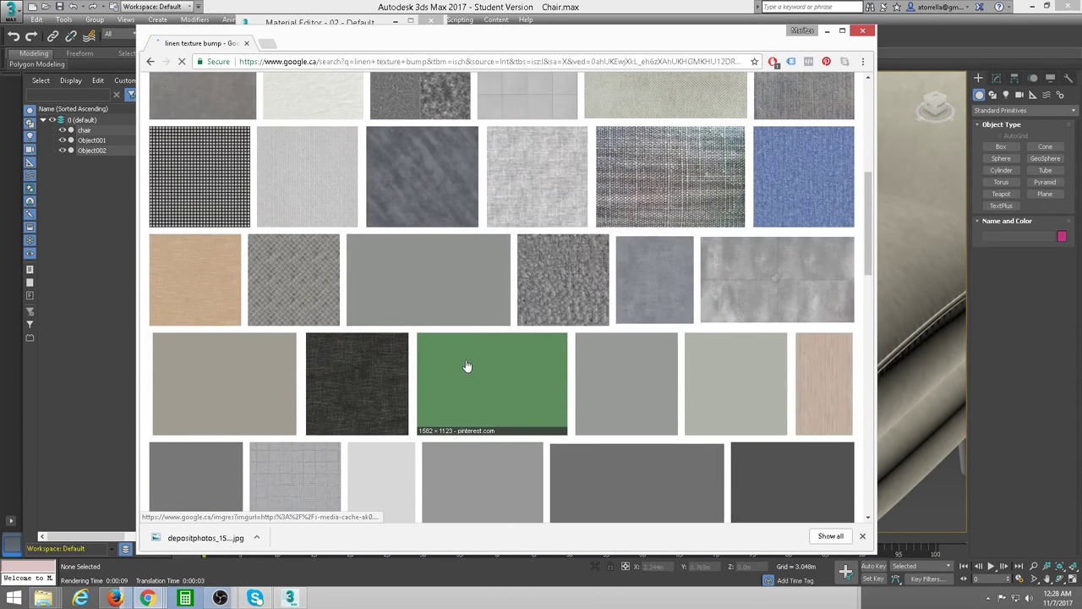
scroll(484, 365, "down", 3)
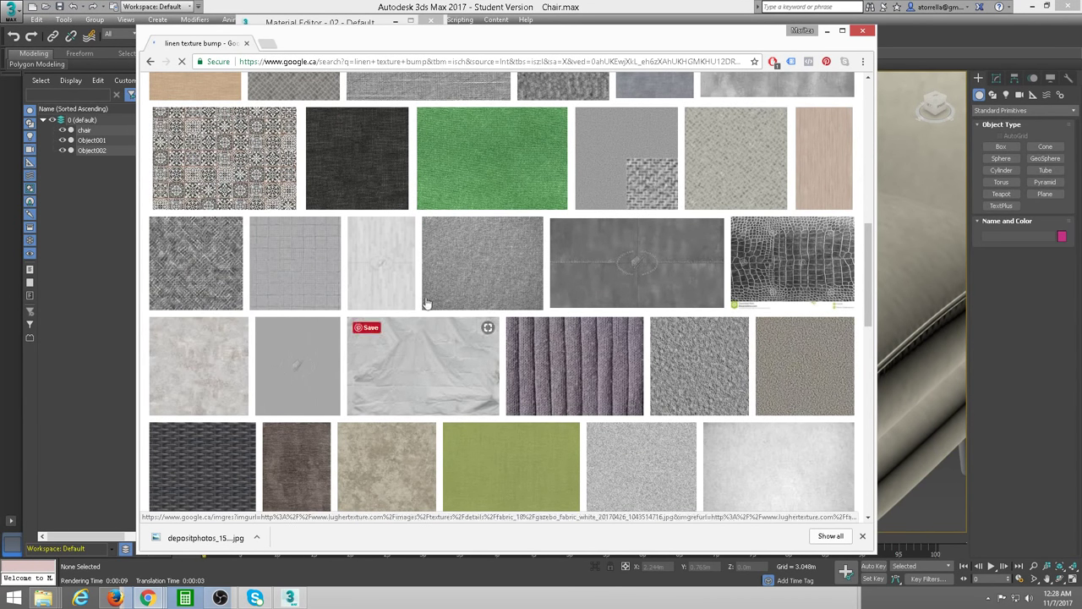
Save the full-size dark woven fabric as 'Texture fabric 8 bump' in Chair_01 and close Chrome.
left_click(368, 184)
left_click(665, 290)
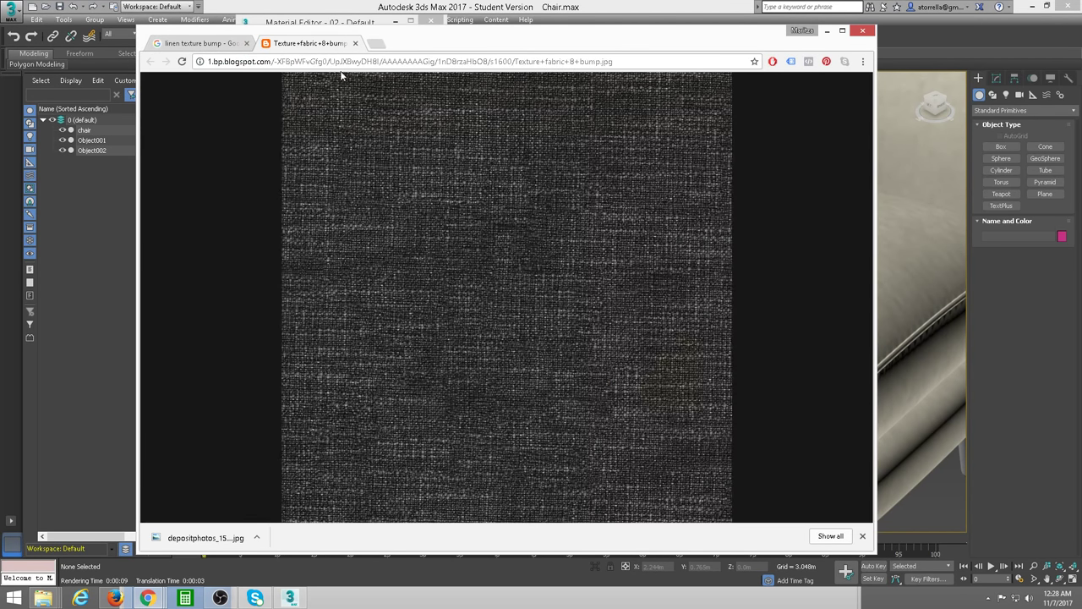
right_click(458, 249)
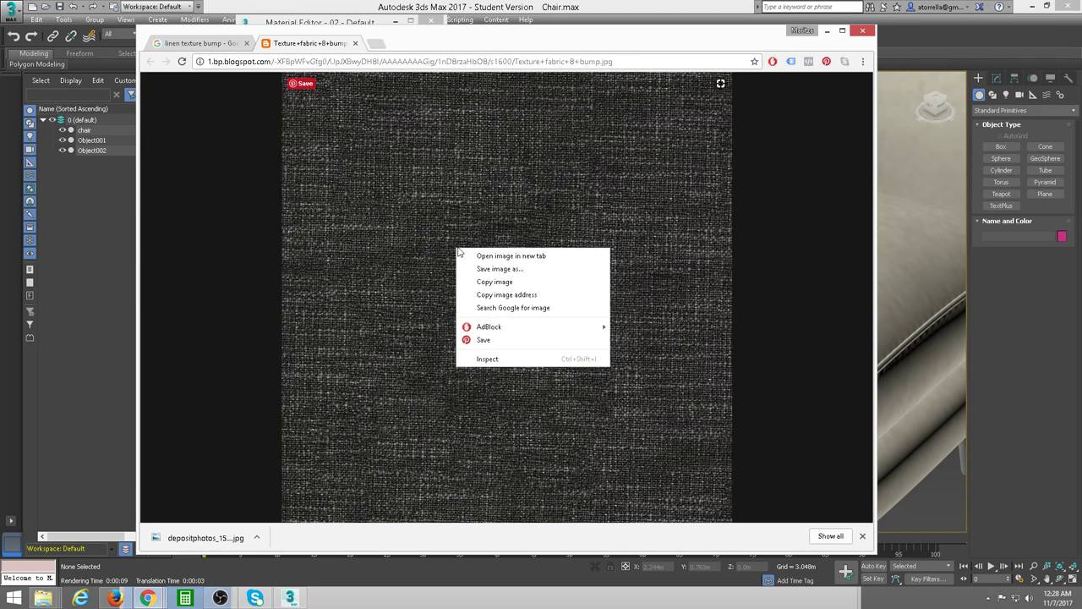
left_click(501, 269)
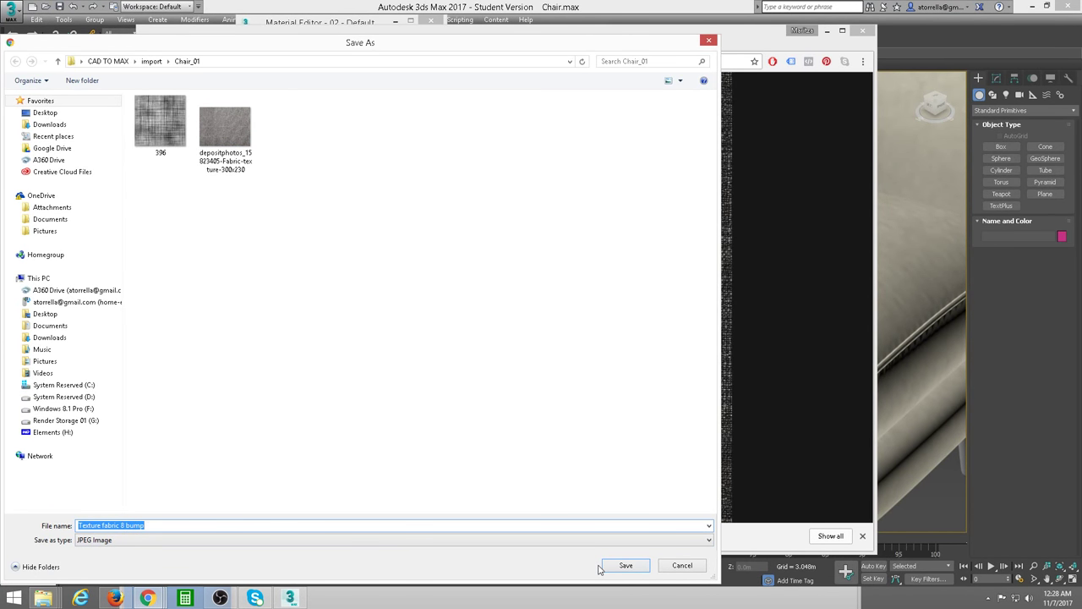
left_click(626, 565)
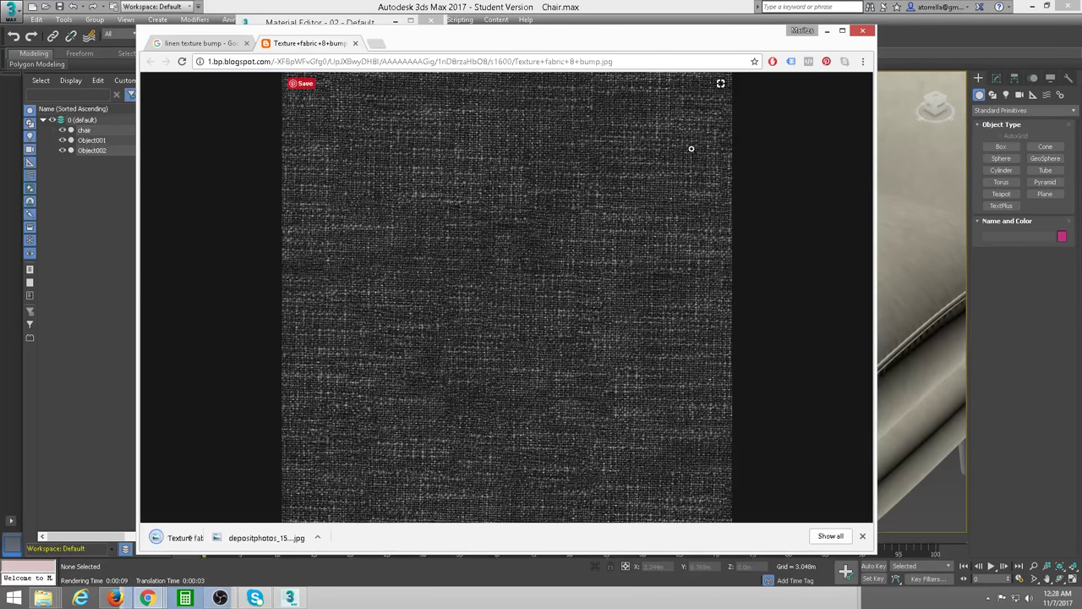
left_click(861, 32)
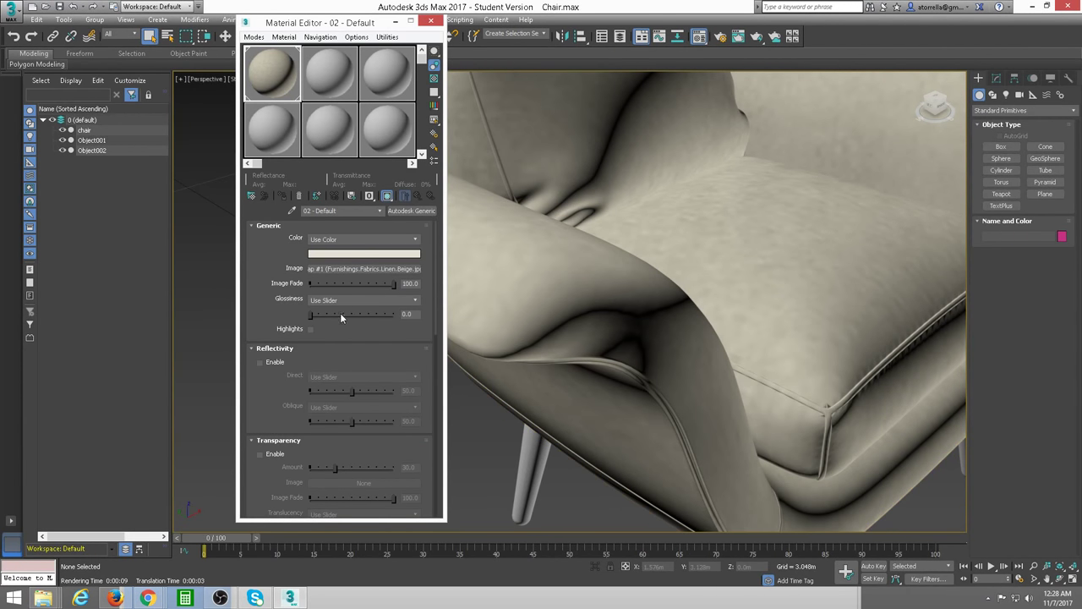
Assign a Bitmap map to the Bump slot of the 02 - Default material.
scroll(267, 270, "down", 3)
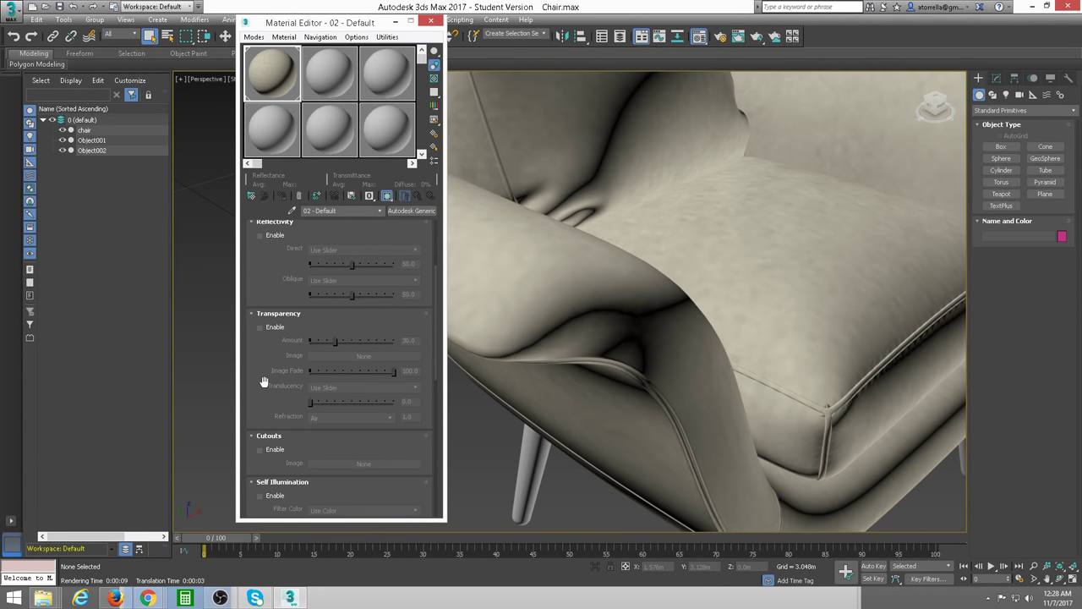
scroll(263, 383, "down", 3)
scroll(258, 342, "down", 1)
scroll(257, 372, "down", 2)
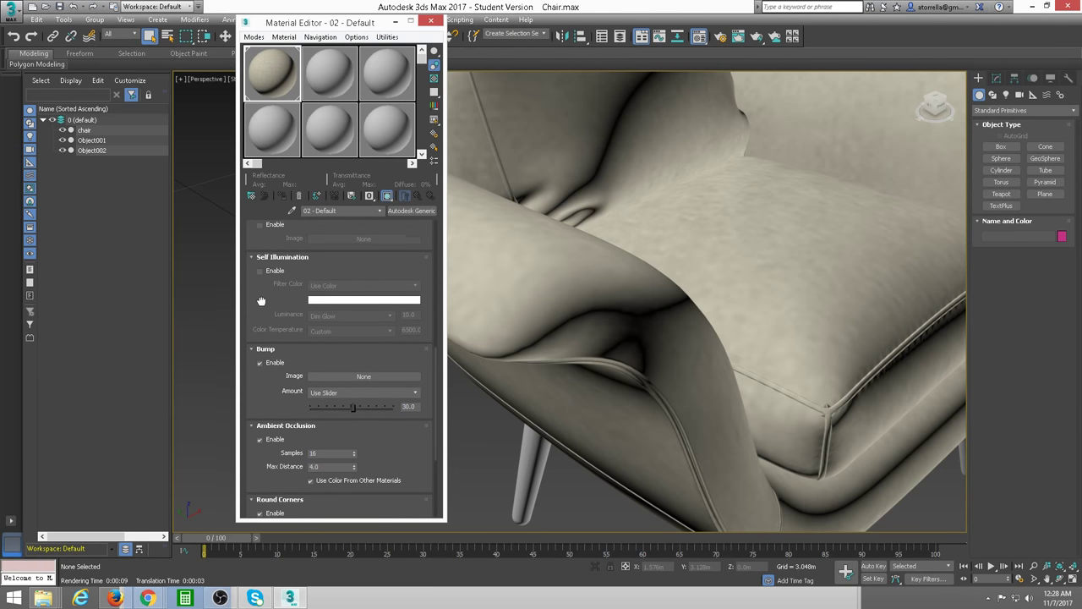
scroll(261, 301, "down", 1)
left_click(355, 373)
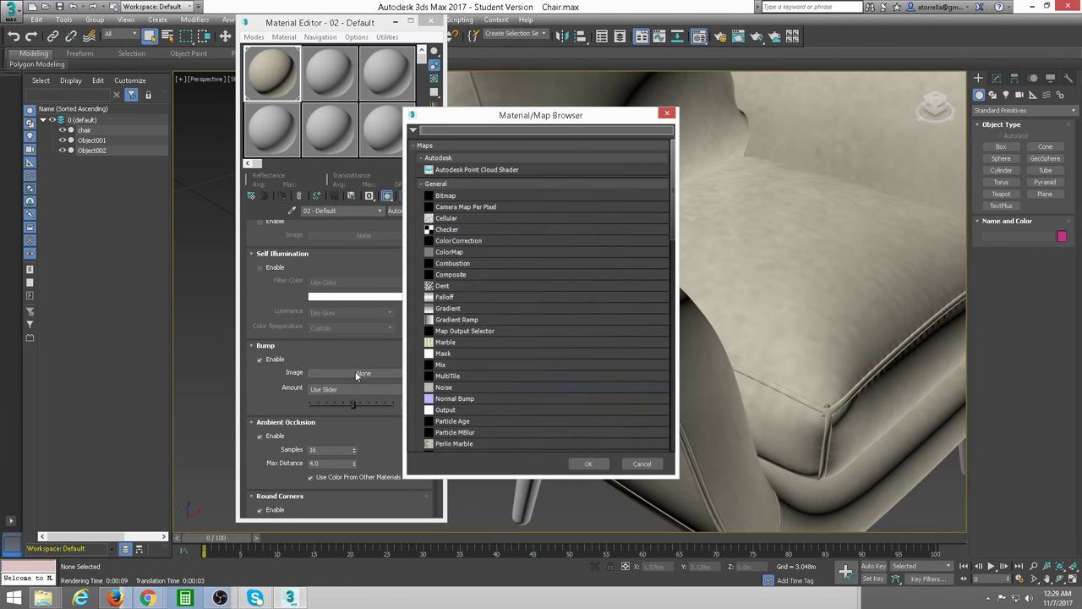
left_click(448, 199)
double_click(445, 196)
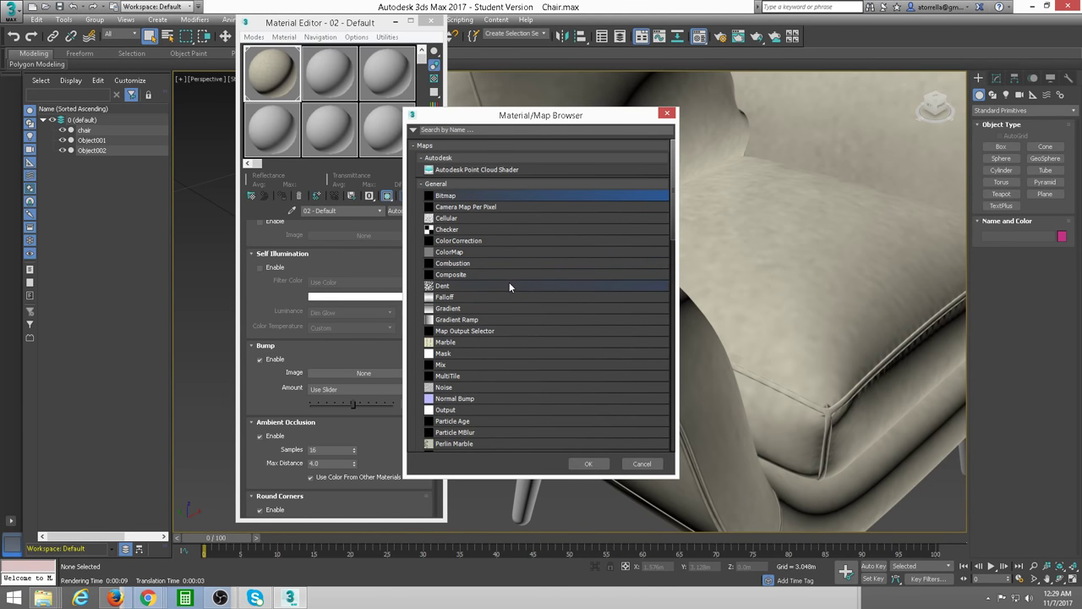
left_click(589, 464)
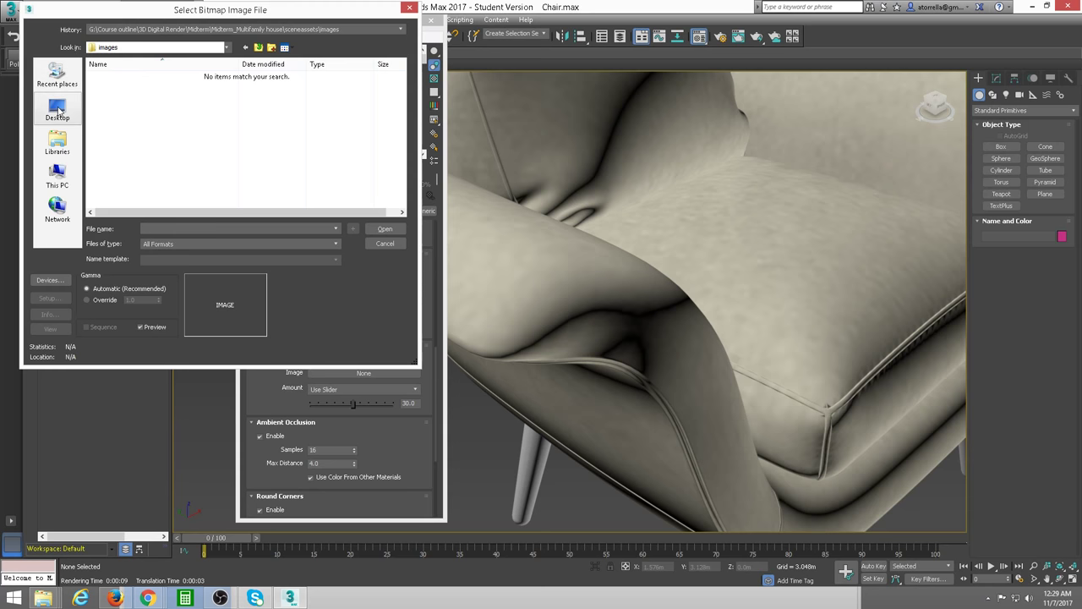
Load 'Texture fabric 8 bump' from CAD TO MAX\import\Chair_01 as the bump bitmap.
left_click(57, 108)
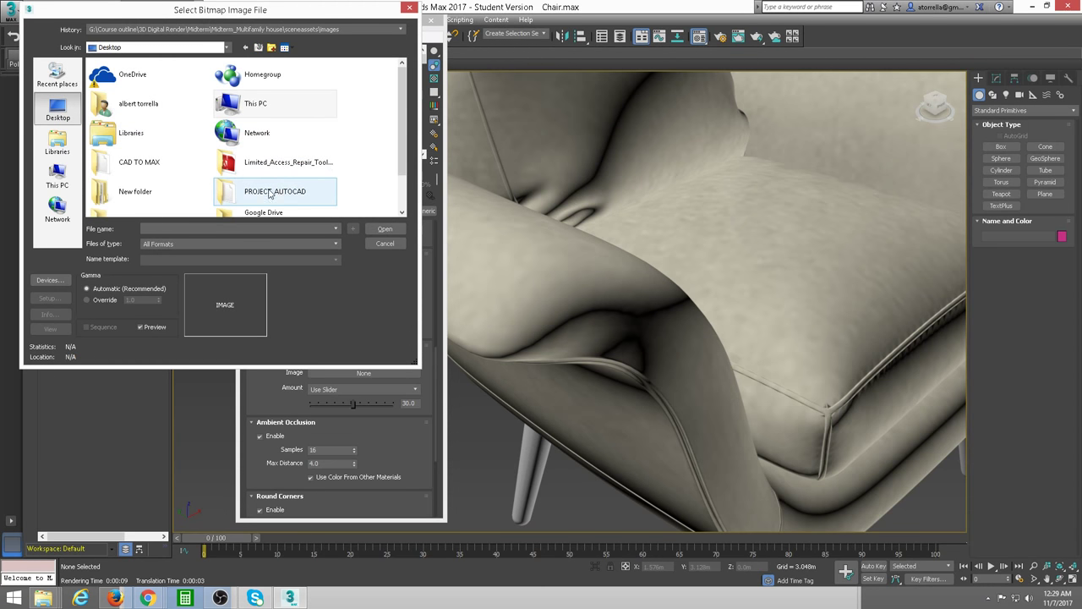
double_click(135, 162)
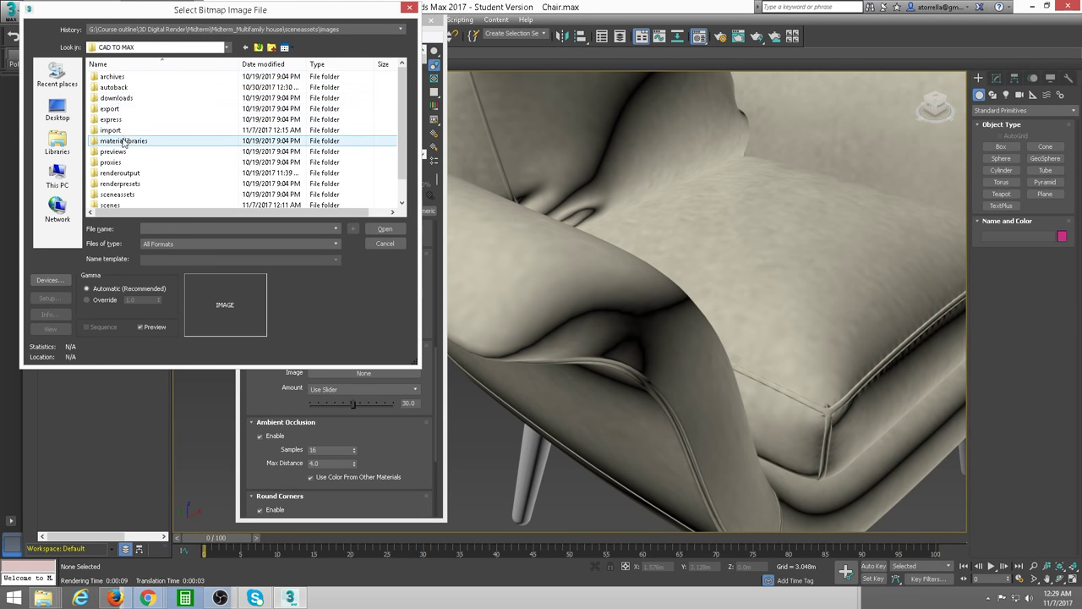
double_click(123, 131)
double_click(120, 77)
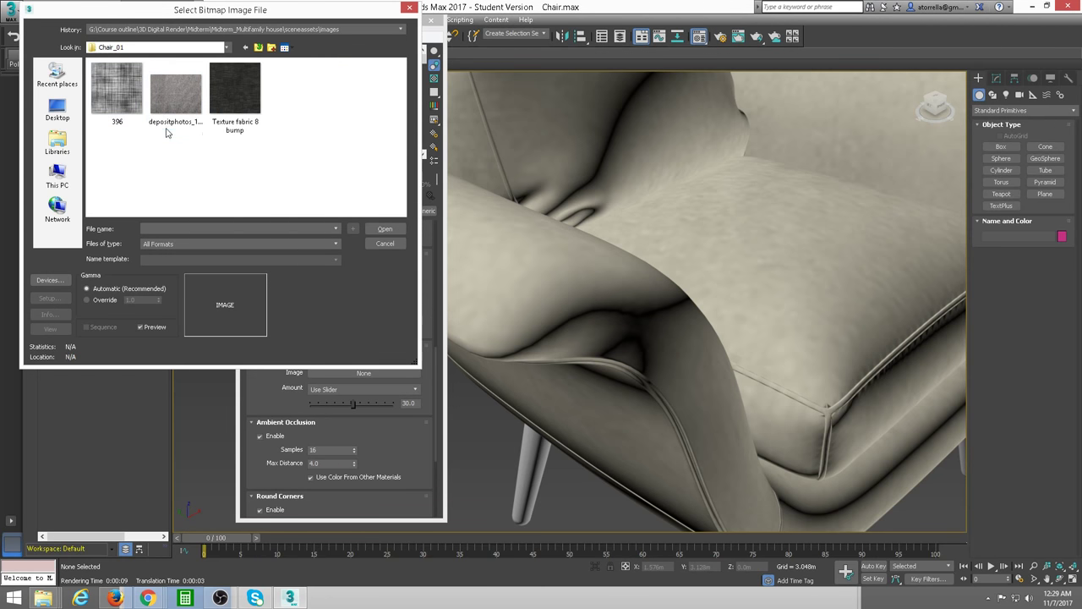
left_click(237, 95)
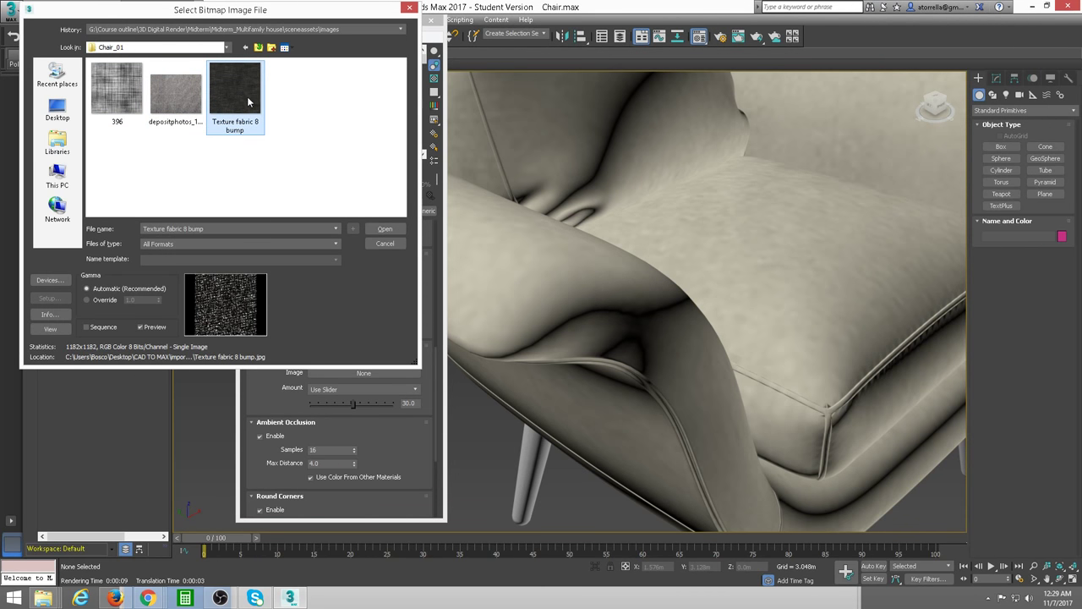
left_click(385, 228)
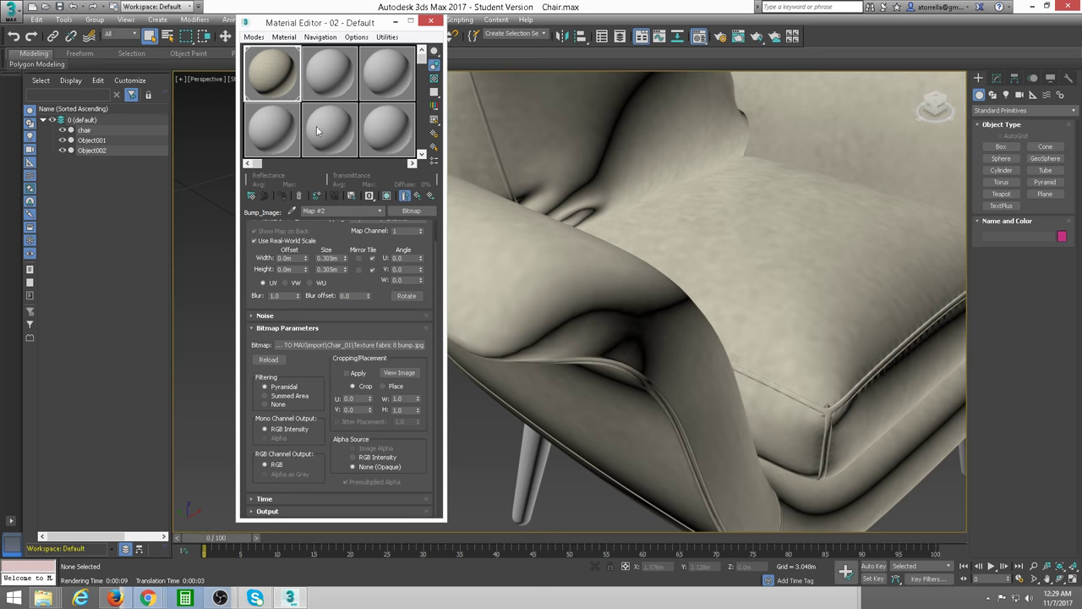
Orbit the Perspective view to a new chair angle and test-render it to check the fabric bump.
left_click(404, 196)
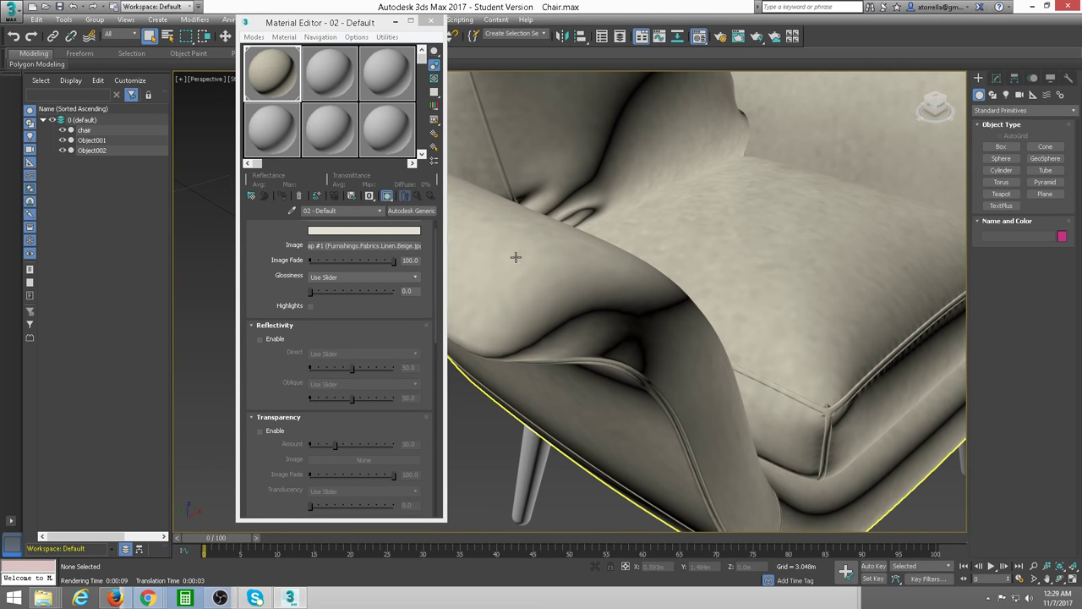
mouse_move(514, 256)
middle_mouse_down("alt")
mouse_move(564, 269)
mouse_move(637, 323)
middle_mouse_up("alt")
scroll(610, 301, "up", 2)
scroll(652, 314, "down", 1)
scroll(640, 290, "down", 2)
key("shift+q")
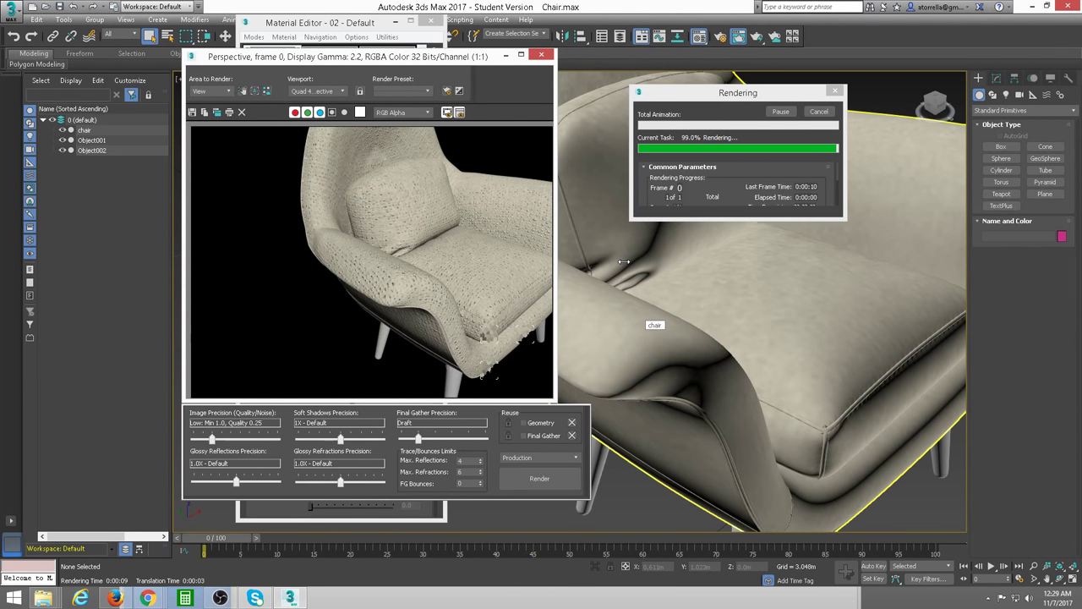
left_click(542, 54)
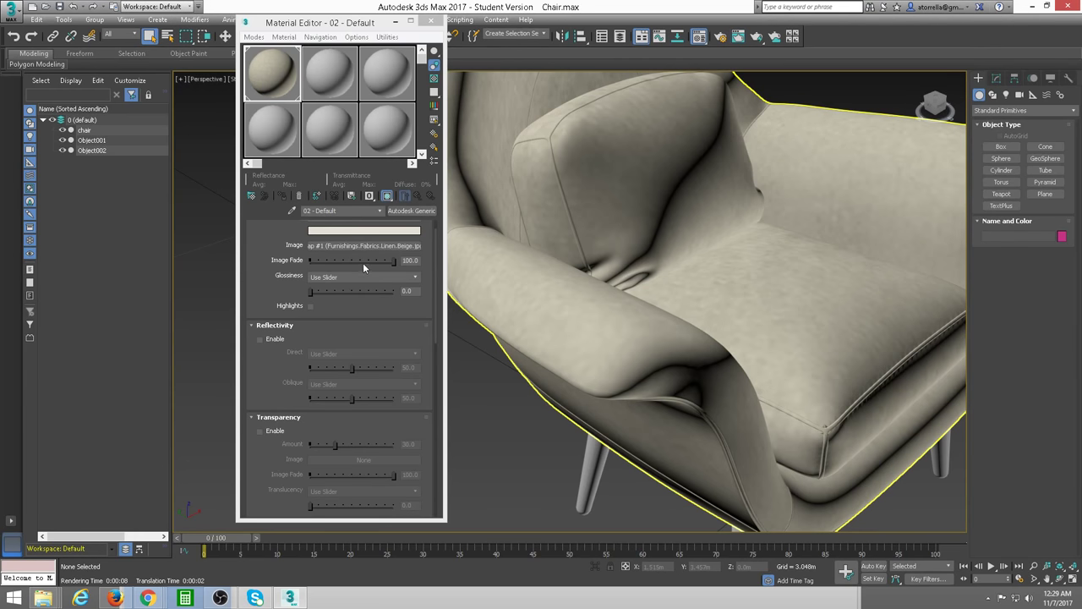
Set the chair material's Bump amount to -6.803.
left_click_drag(354, 309, 361, 151)
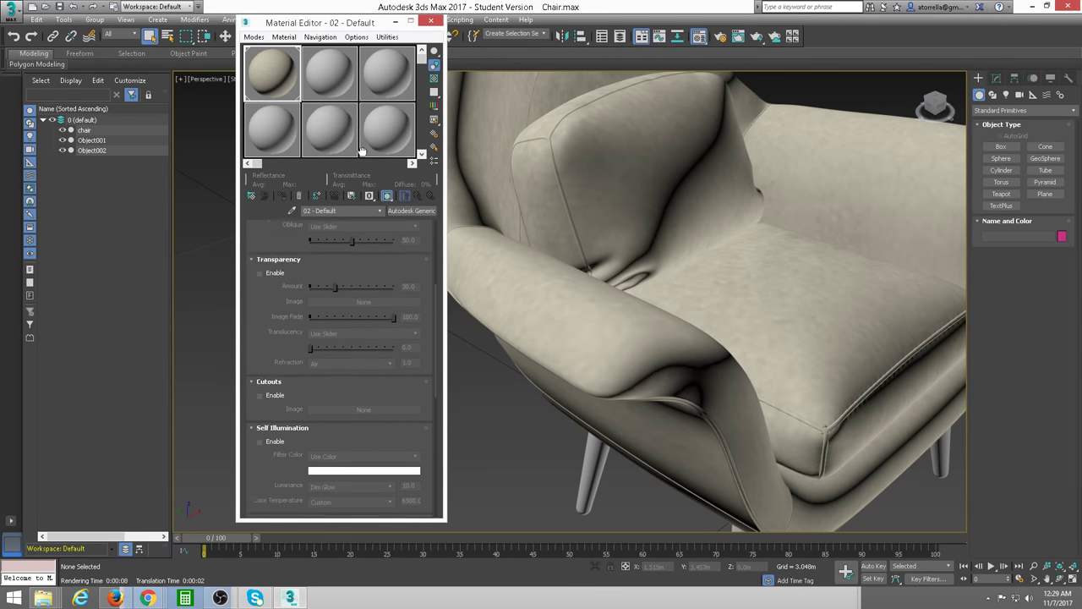
scroll(343, 373, "down", 1)
scroll(342, 373, "down", 2)
scroll(347, 338, "down", 1)
scroll(354, 314, "down", 2)
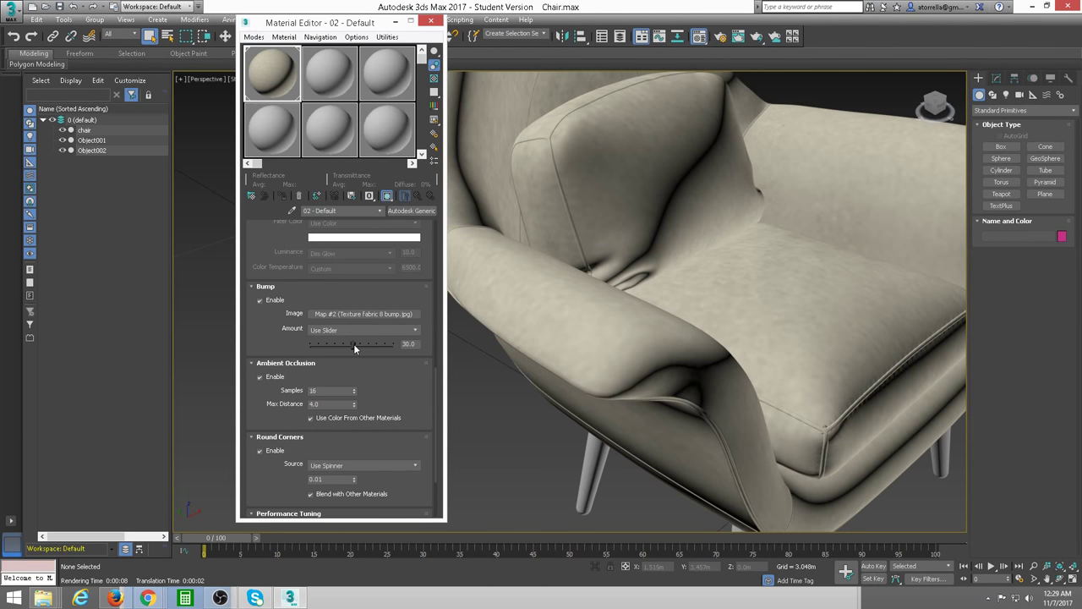
left_click_drag(354, 347, 354, 345)
Render the selected chair with the new bump amount and open the bump bitmap's settings.
left_click(576, 319)
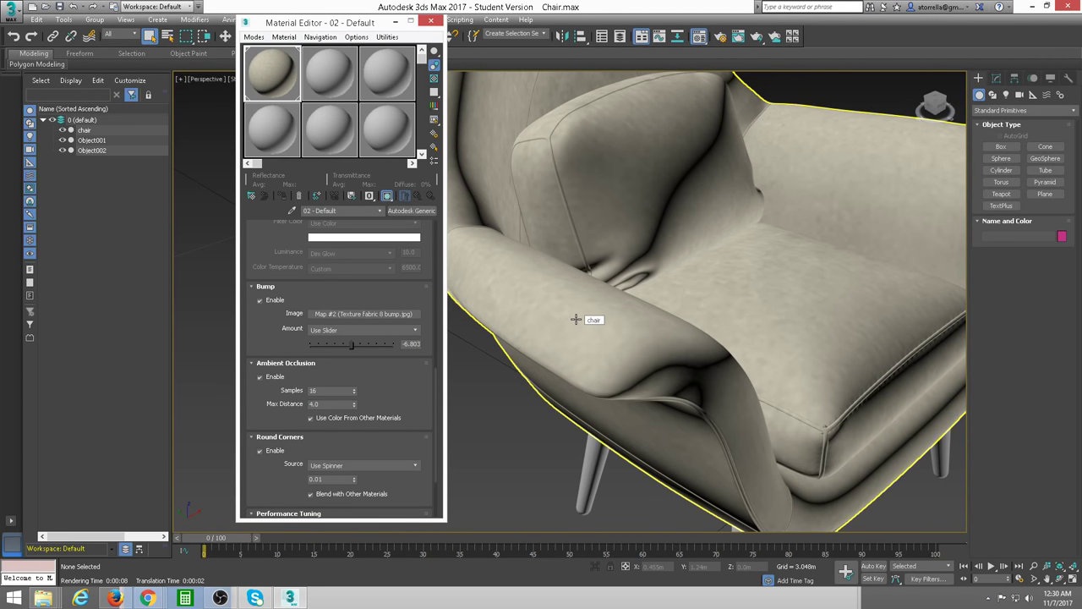
key("shift+q")
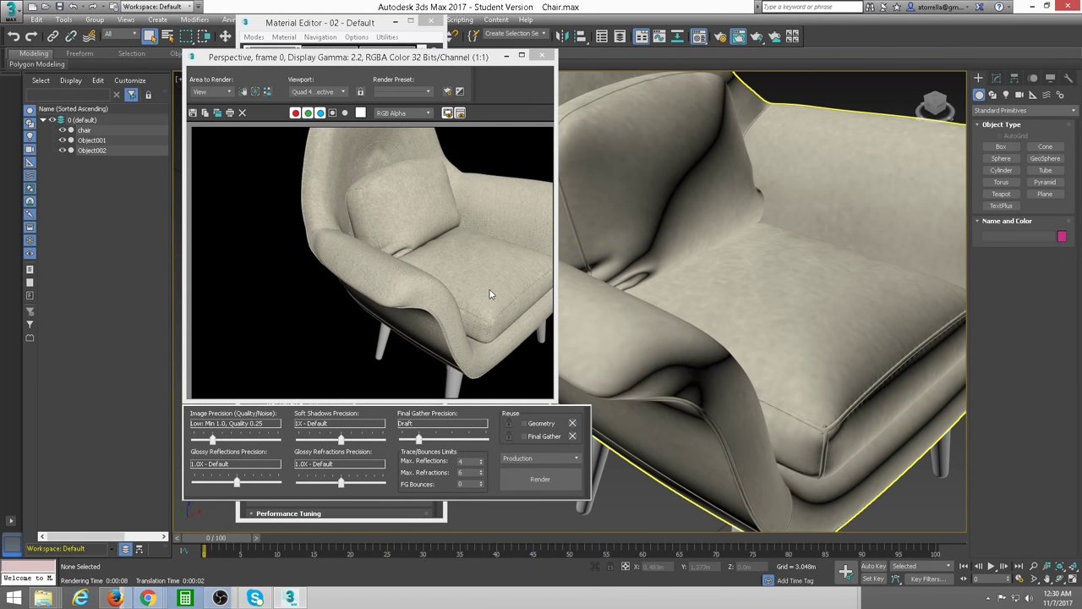
left_click_drag(373, 57, 206, 303)
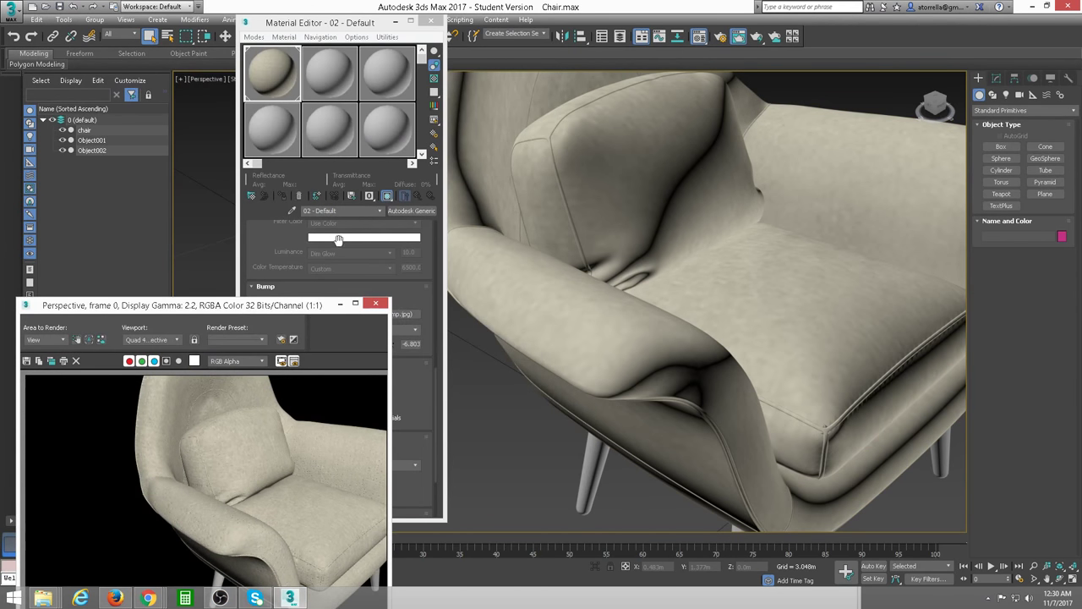
left_click(291, 241)
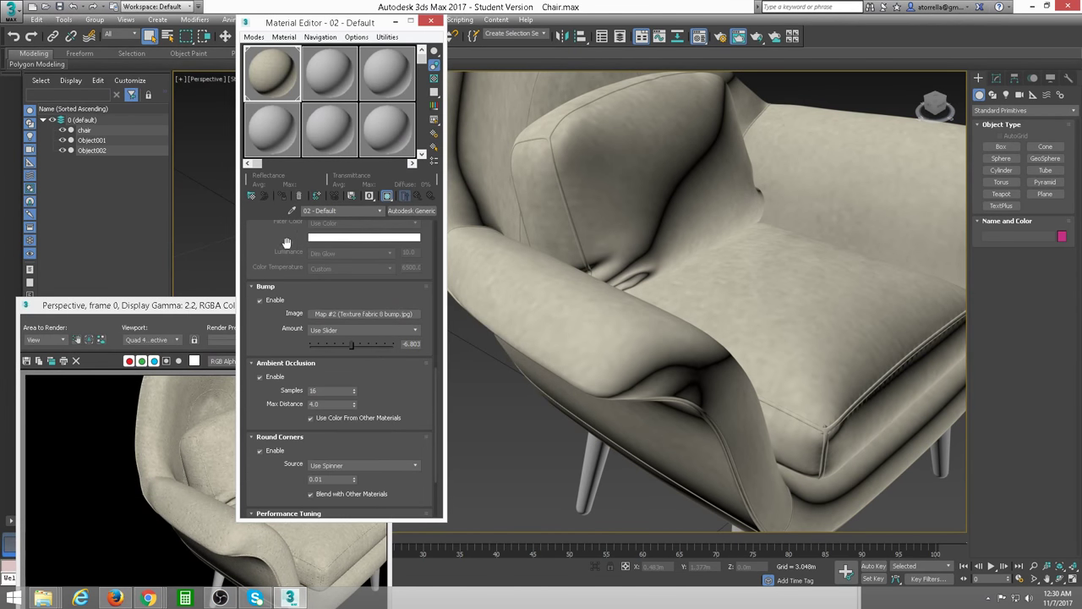
left_click(361, 315)
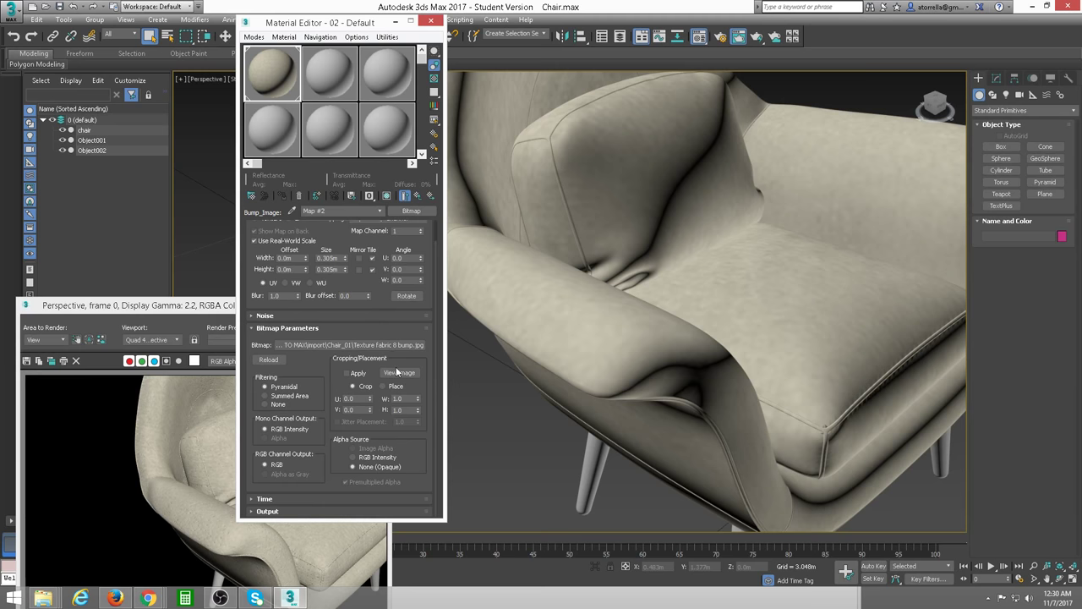
Replace the bump bitmap with 396.jpg from Chair_01 and bring the render window back.
left_click(351, 345)
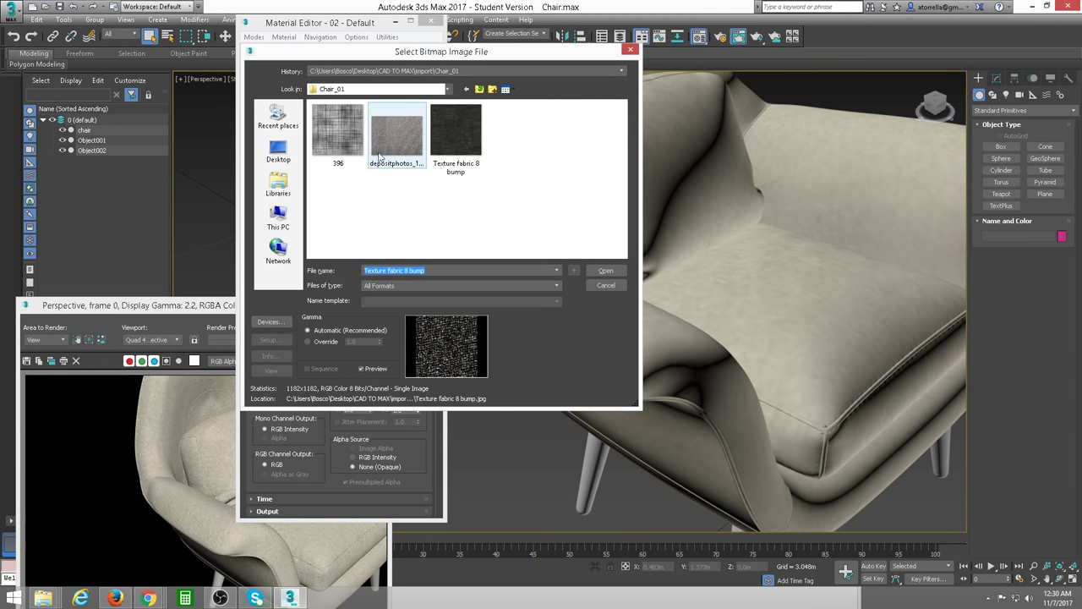
left_click(337, 135)
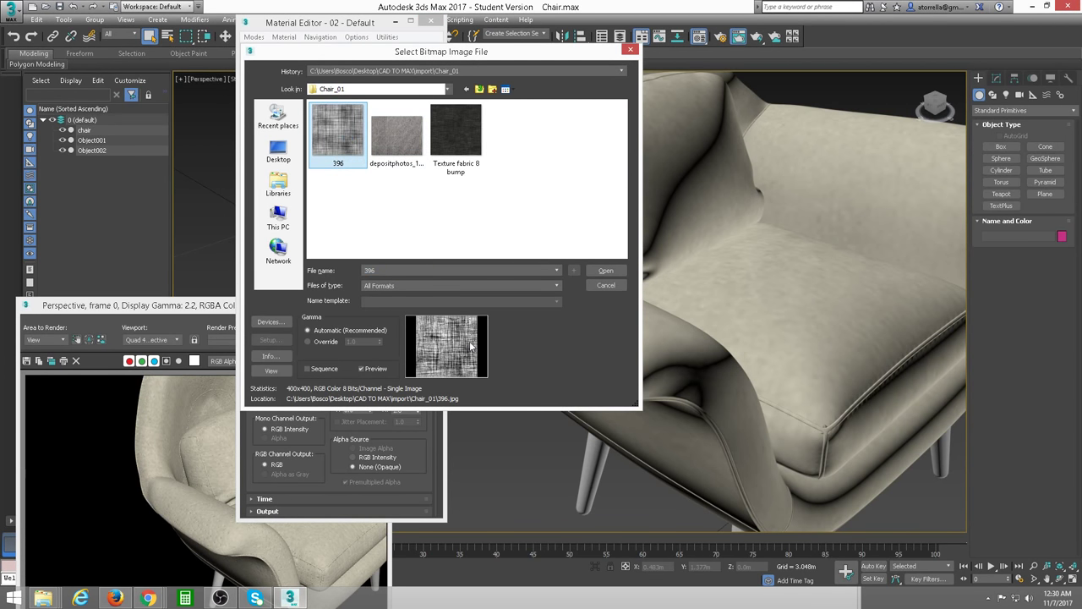
left_click(596, 272)
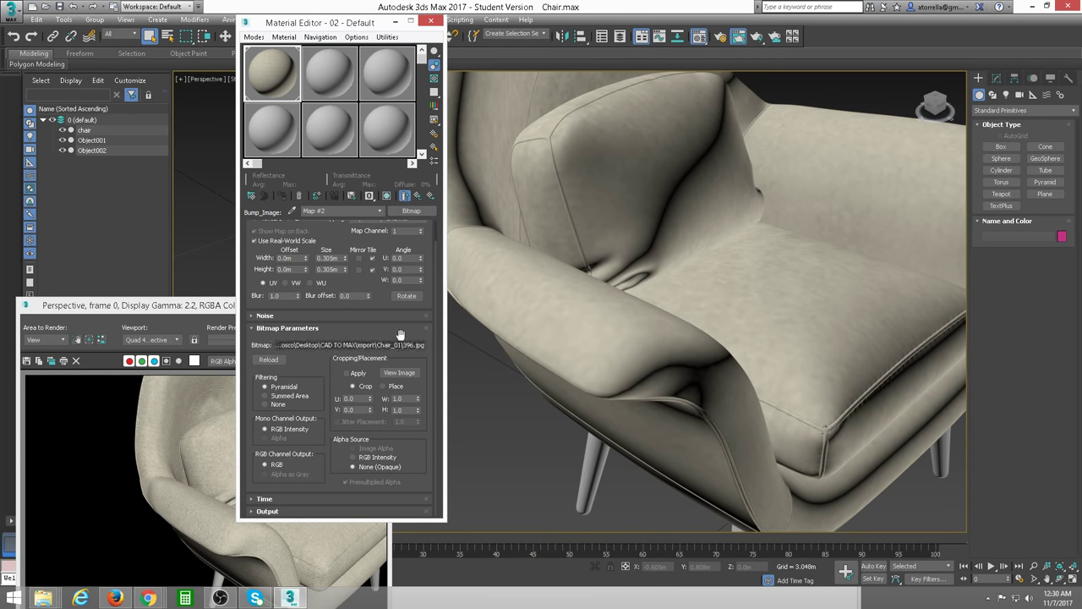
middle_click_drag(594, 309, 604, 318)
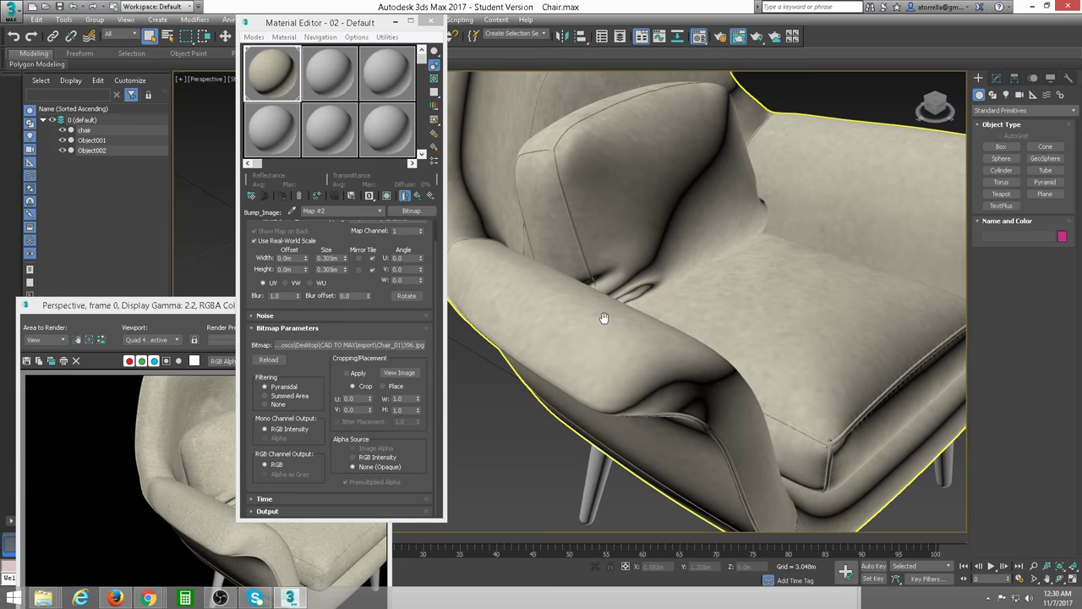
left_click_drag(127, 305, 188, 93)
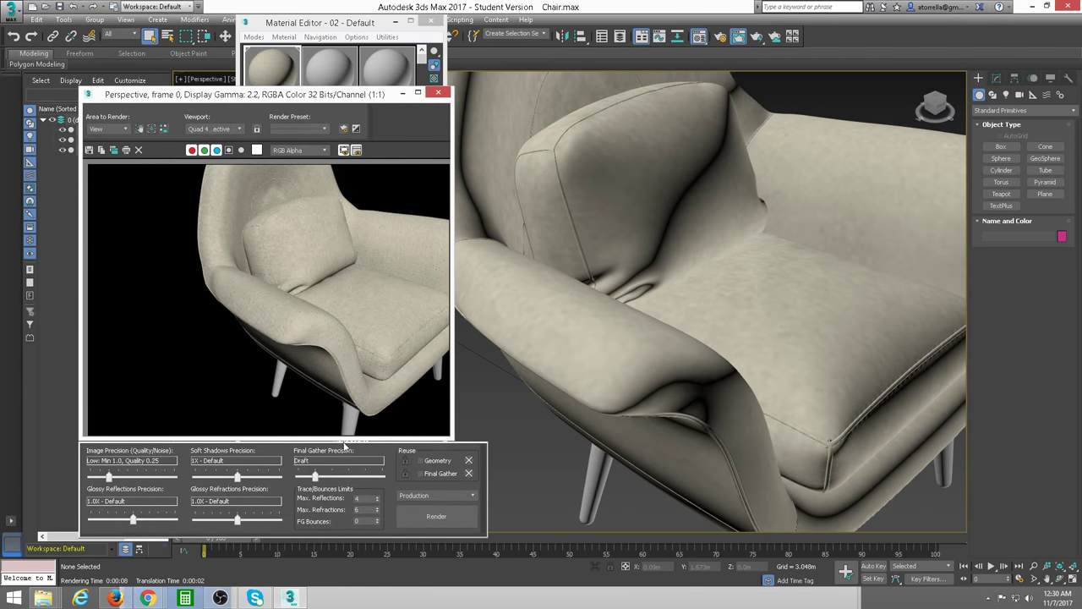
Re-render the chair to preview the finer woven fabric from the 396 bump.
left_click(436, 516)
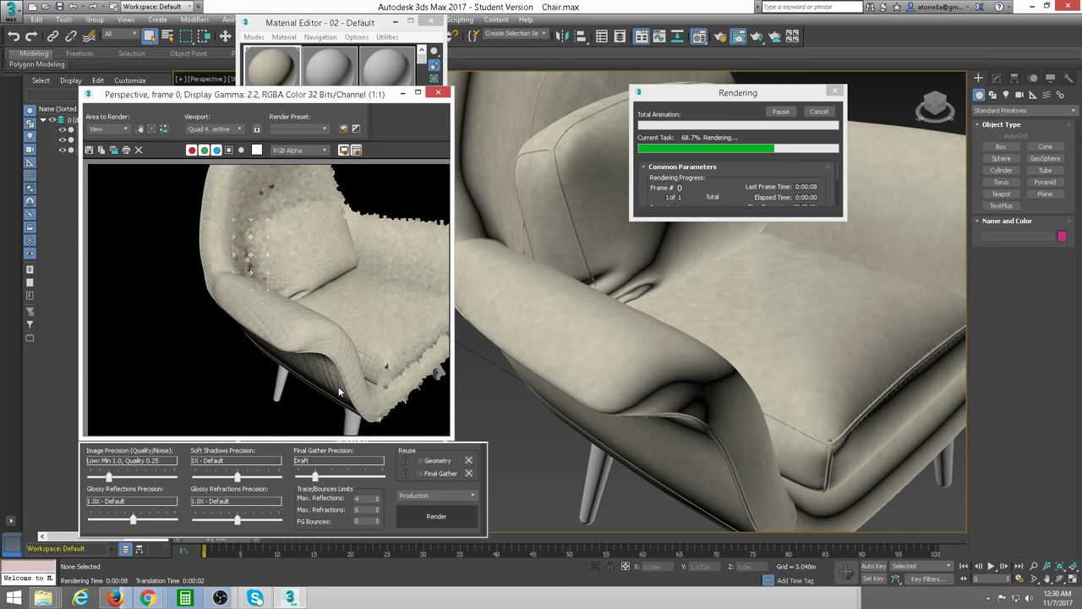
mouse_move(387, 95)
left_mouse_down()
mouse_move(402, 227)
mouse_move(301, 321)
left_mouse_up()
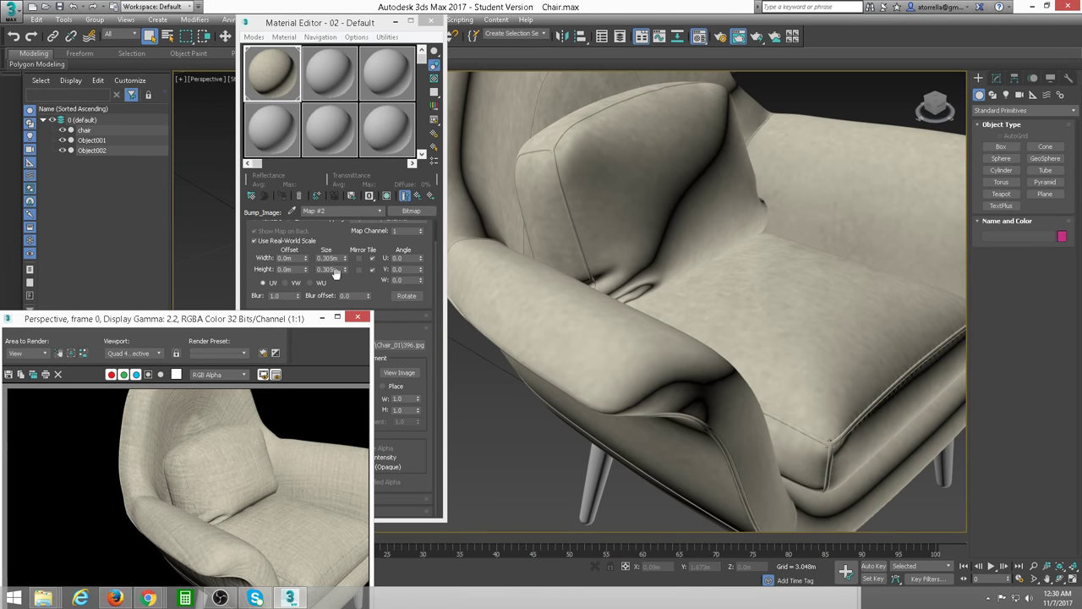
left_click(413, 336)
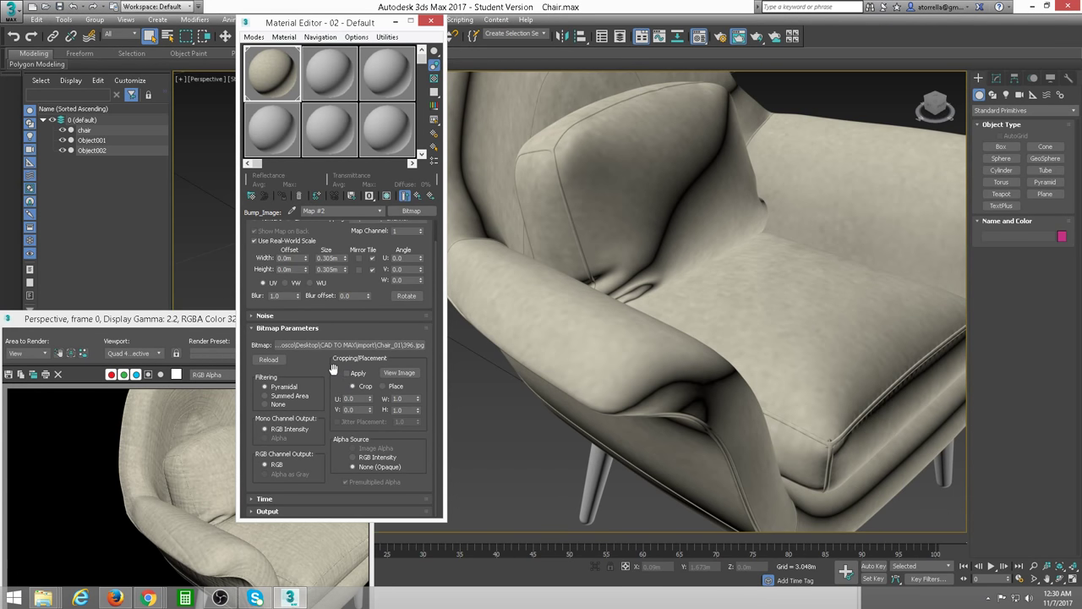
Set the 396 bump texture's size to 0.02m width and height and re-render the chair.
scroll(335, 372, "up", 1)
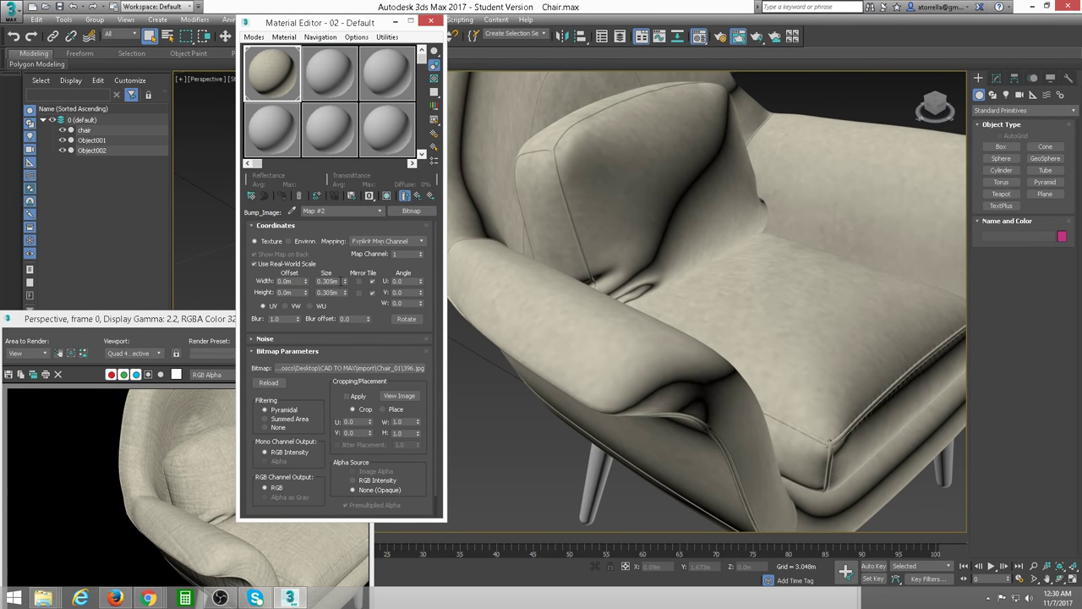
left_click_drag(338, 281, 327, 281)
type("0.02")
key("Tab")
left_click_drag(176, 319, 298, 82)
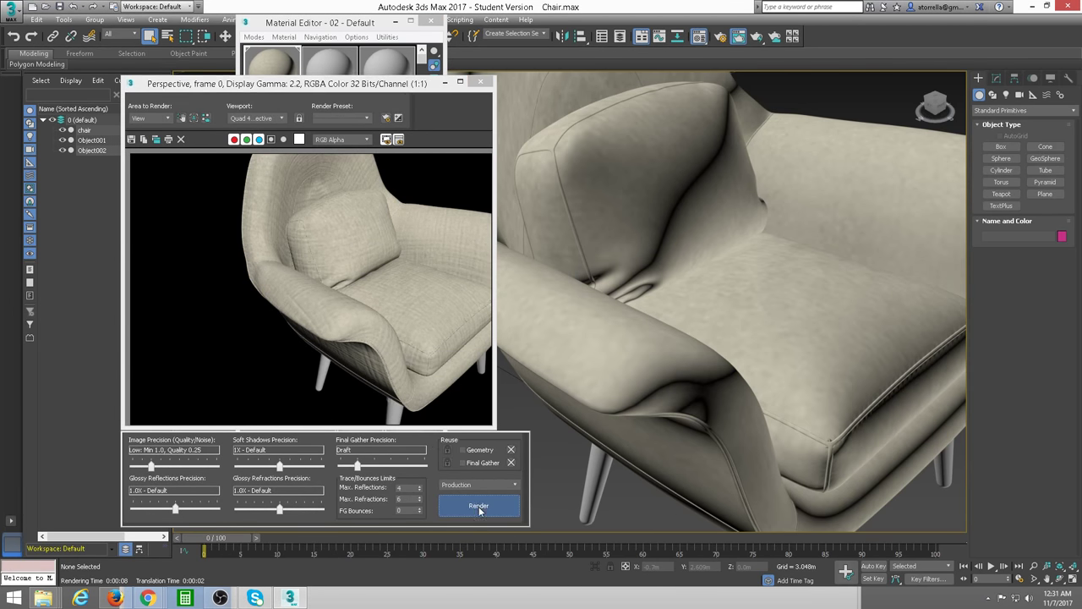
left_click(478, 505)
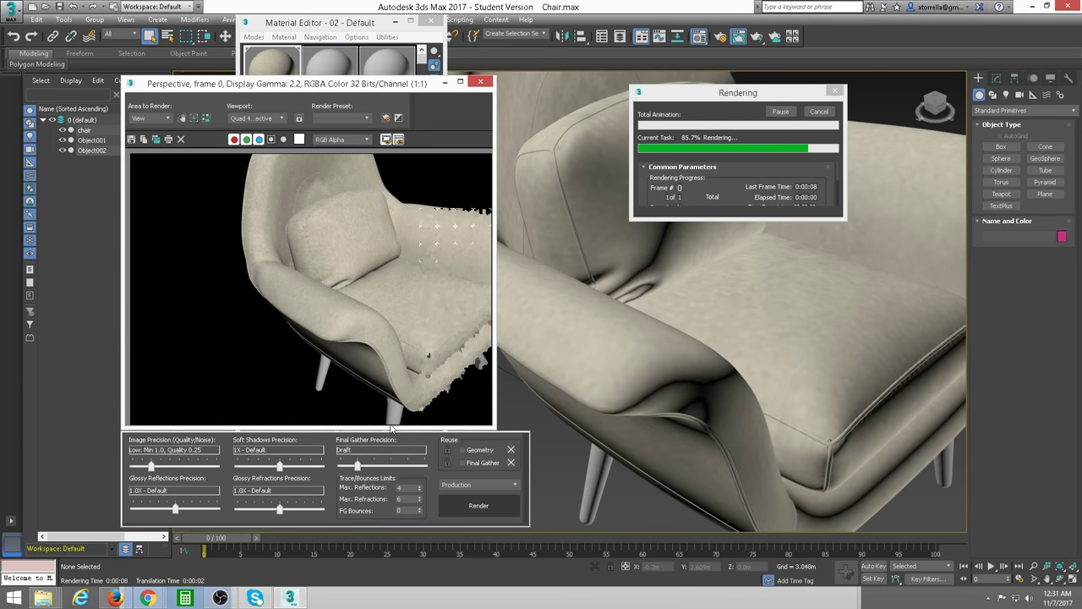
Zoom the viewport onto the chair arm and start a close-up test render.
scroll(677, 358, "up", 3)
scroll(651, 380, "up", 4)
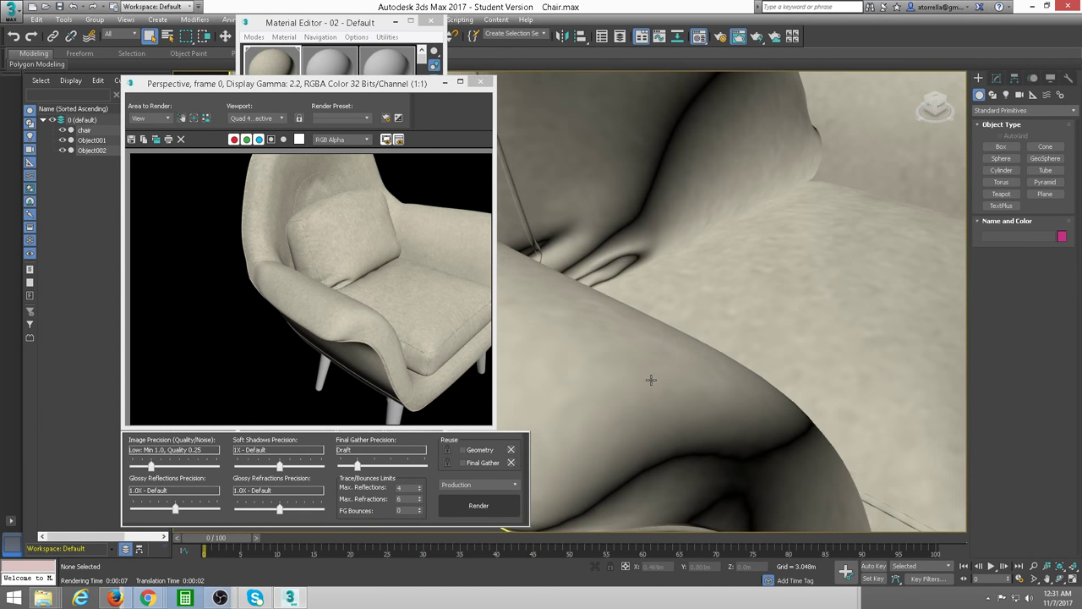
scroll(651, 380, "down", 2)
scroll(688, 367, "down", 2)
left_click(479, 504)
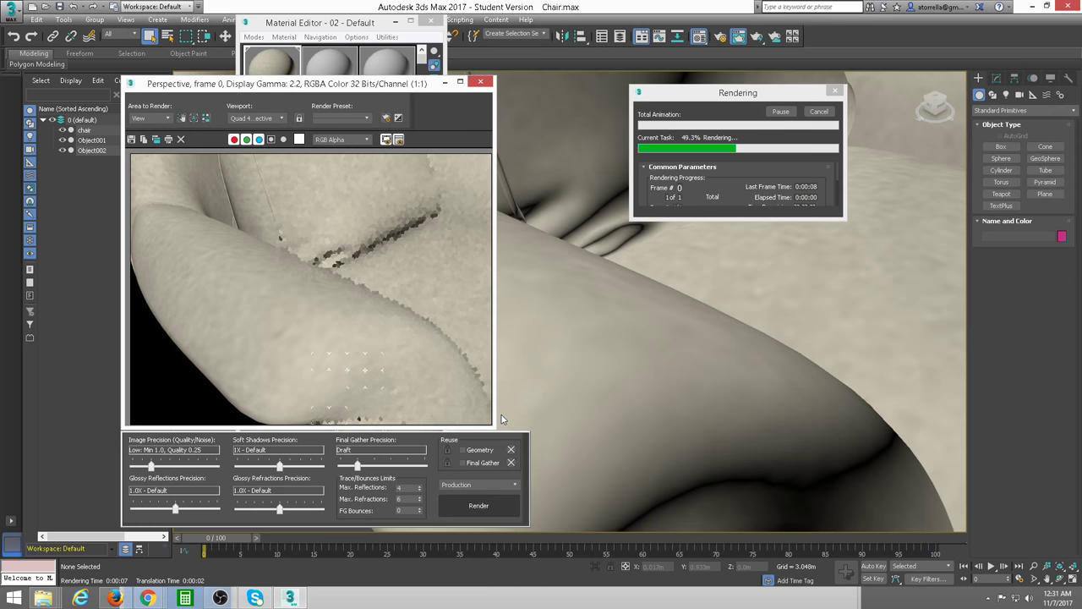
left_click(480, 82)
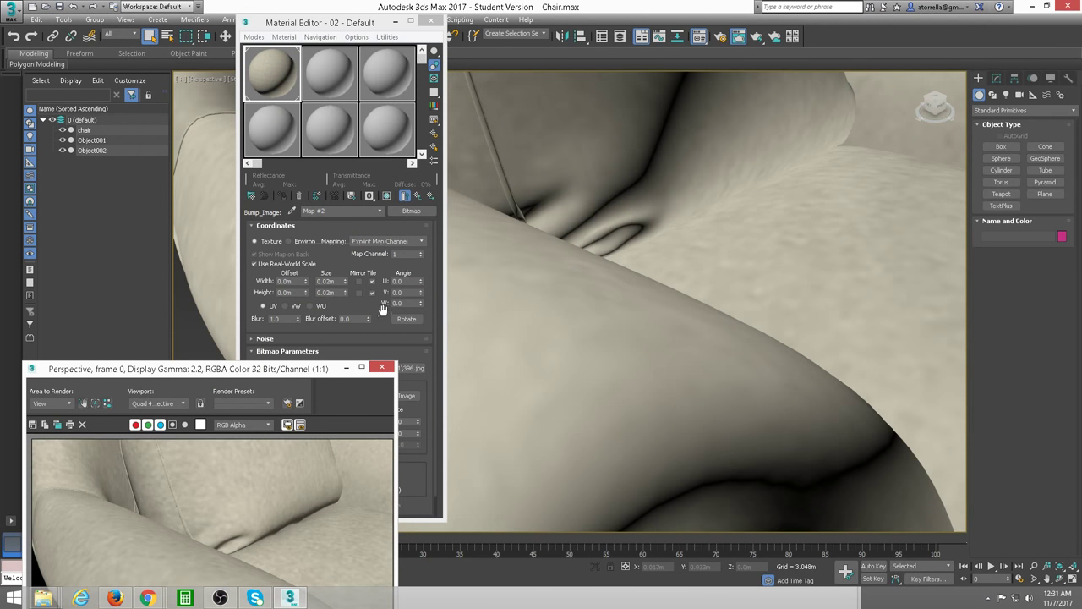
Change the bump texture size to 0.2m width and height and render the close-up.
double_click(325, 281)
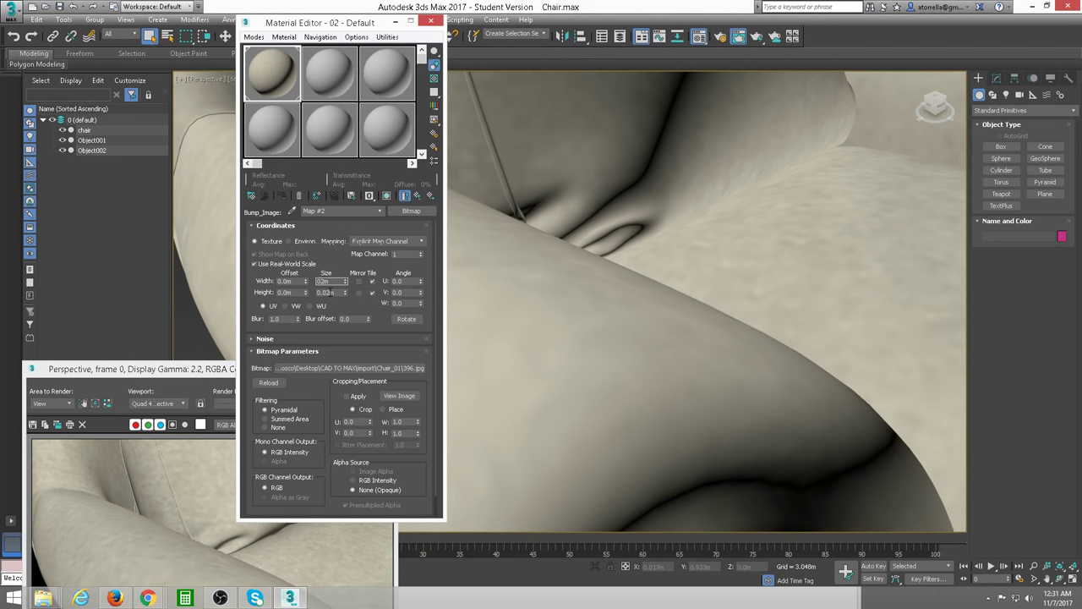
double_click(326, 292)
left_click_drag(196, 370, 305, 81)
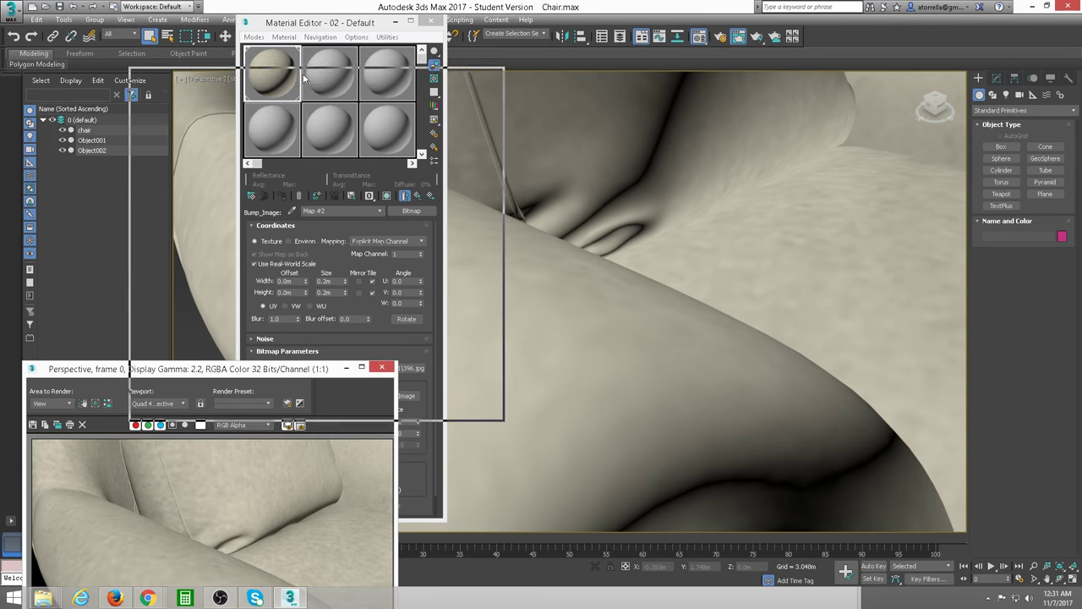
left_click(490, 493)
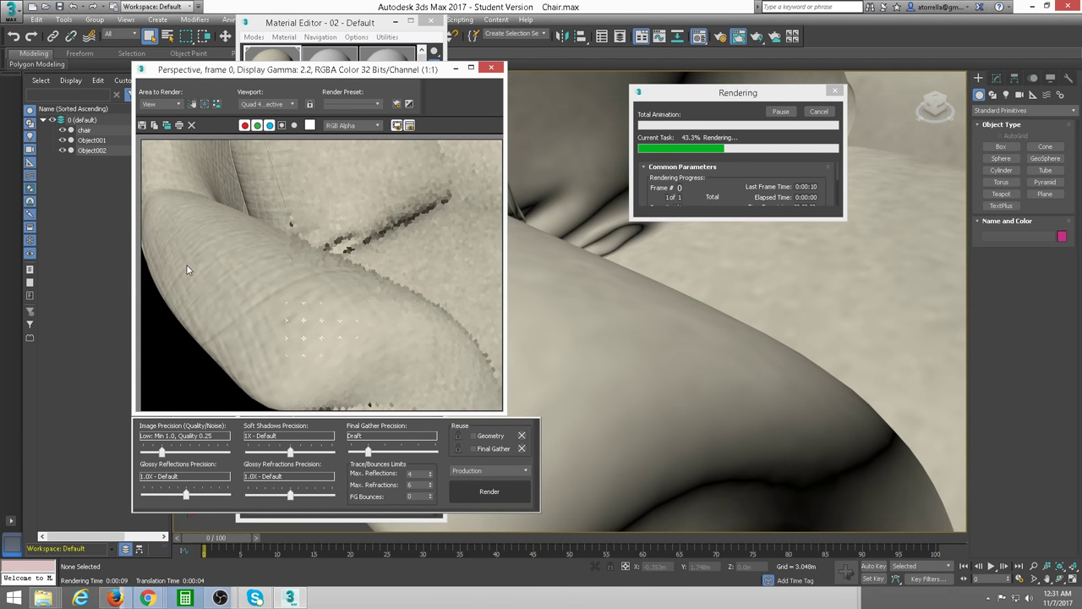
Stop the running render, set bump size to 0.05m width and height, and re-render the close-up.
left_click(819, 111)
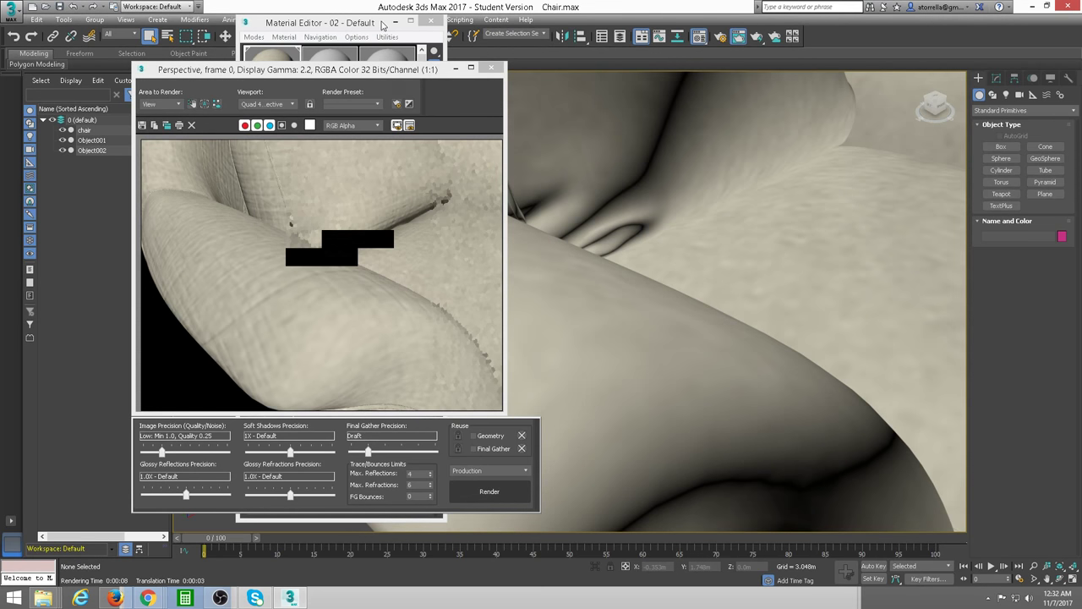
left_click(385, 53)
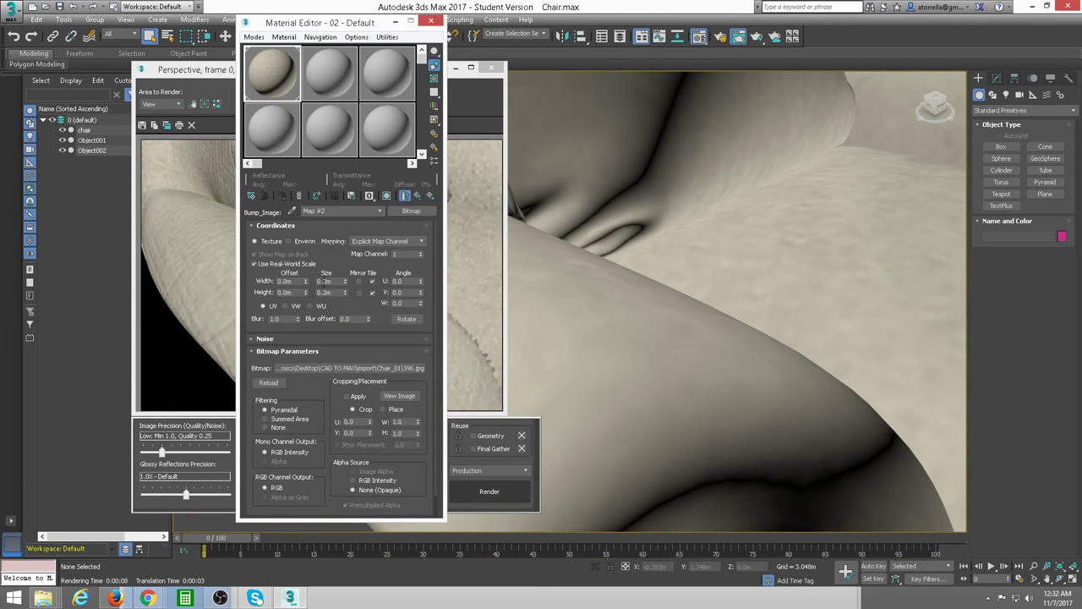
double_click(329, 282)
type("0.05")
double_click(329, 292)
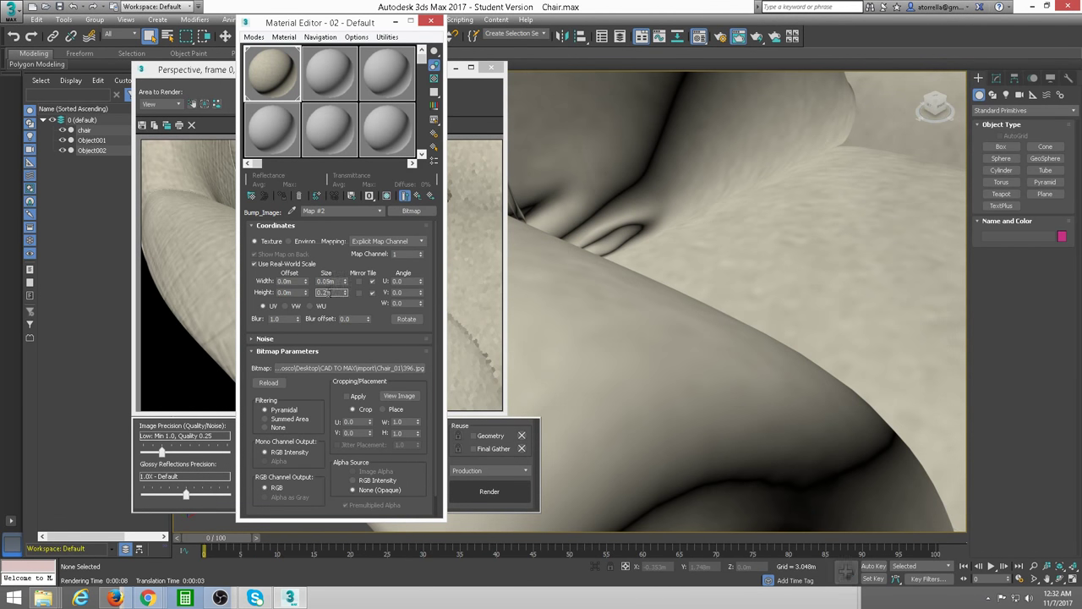
type("0.05")
left_click(483, 445)
left_click(498, 491)
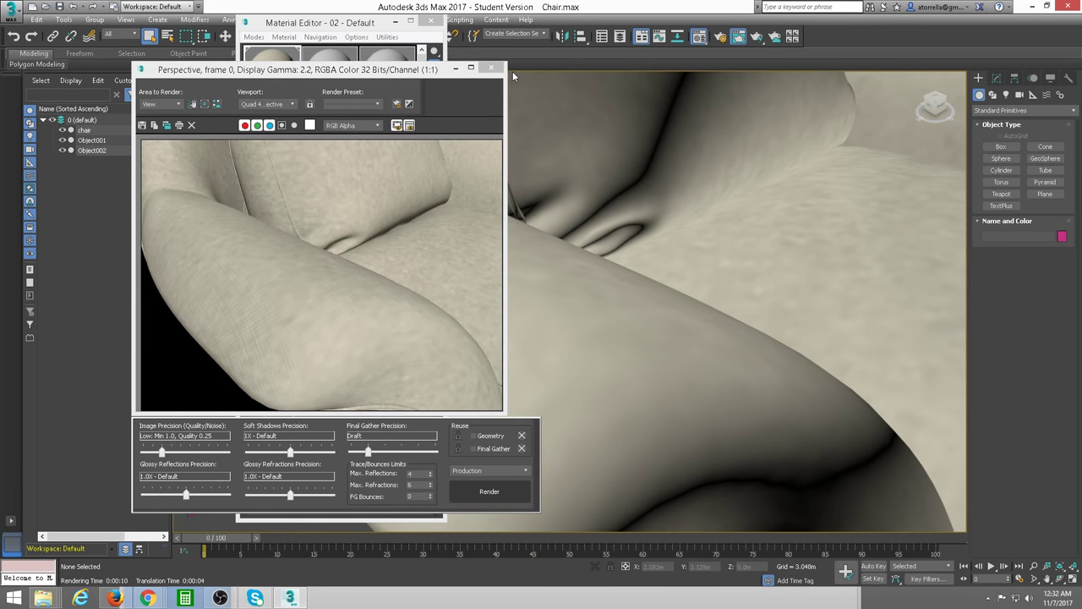
Close the render window and select the chair legs object (Object001).
left_click(491, 67)
scroll(761, 258, "down", 10)
scroll(651, 254, "up", 2)
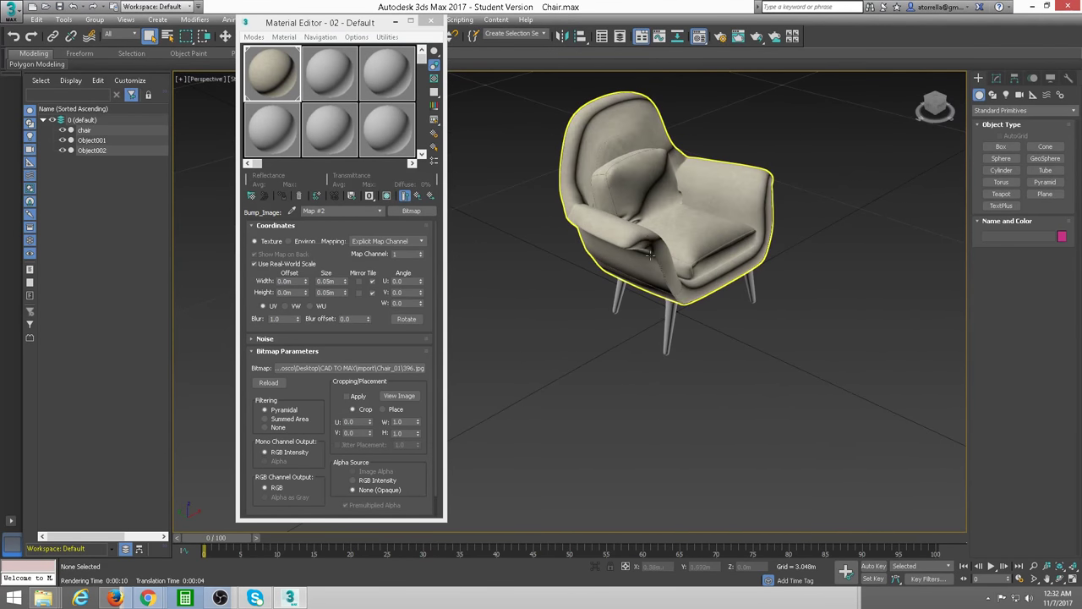
scroll(651, 254, "up", 5)
scroll(674, 264, "up", 3)
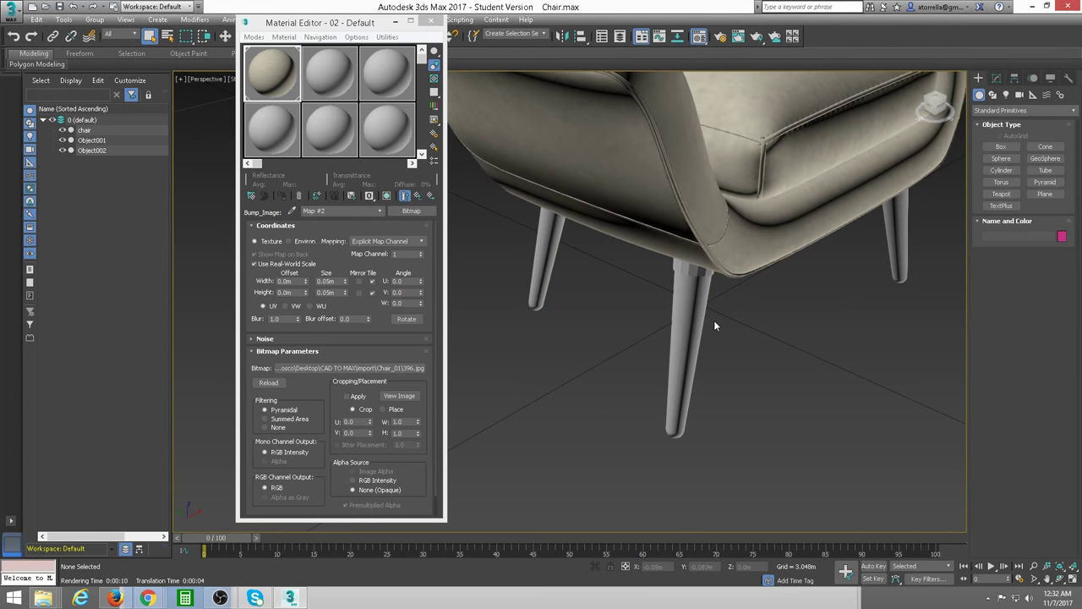
mouse_move(715, 322)
middle_mouse_down("alt")
mouse_move(717, 282)
mouse_move(725, 309)
mouse_move(692, 324)
middle_mouse_up("alt")
left_click(685, 352)
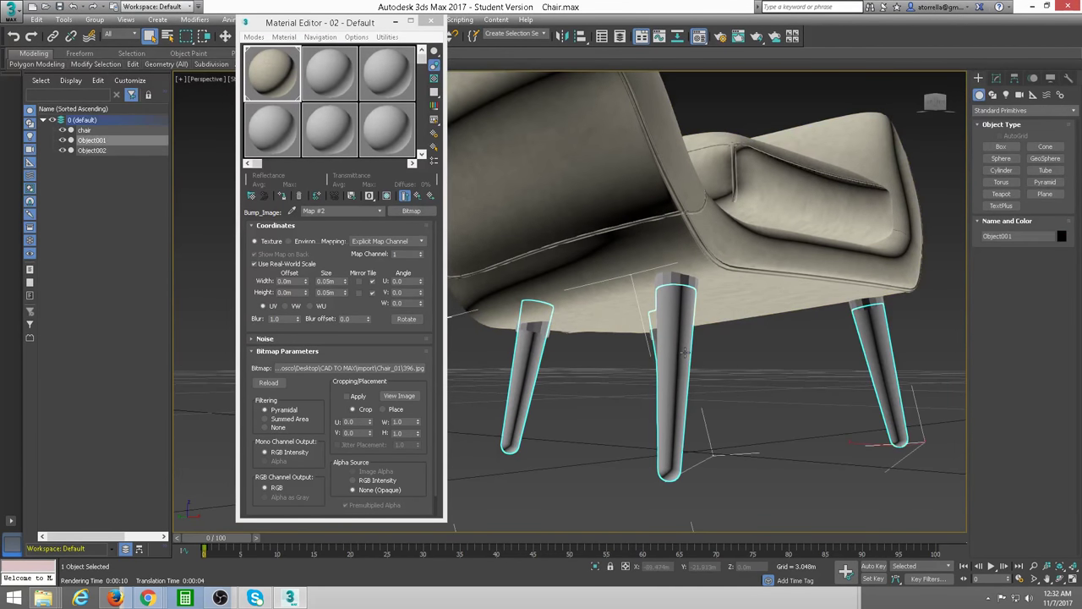
Load the Cherry - Stained Dark Medium Gloss 1 wood material into an unused slot.
left_click(327, 74)
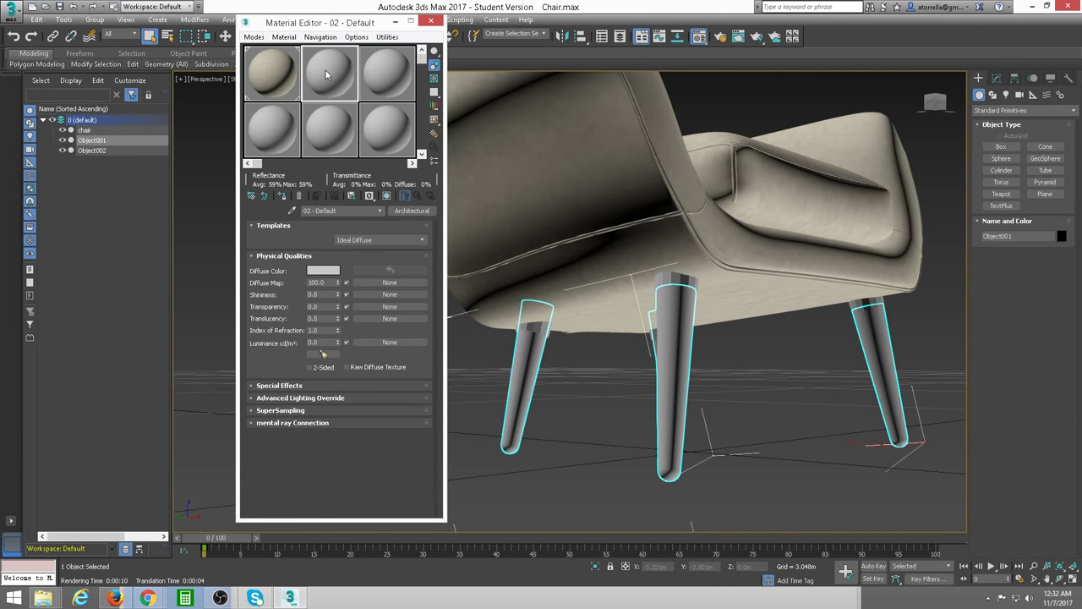
left_click(410, 211)
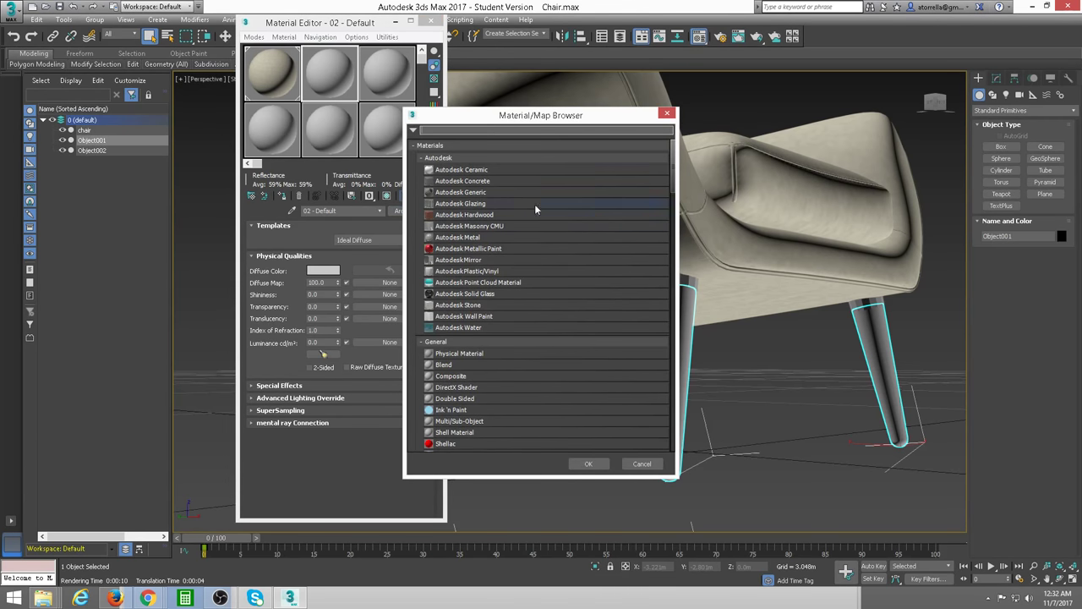
left_click_drag(672, 191, 658, 470)
left_click(429, 413)
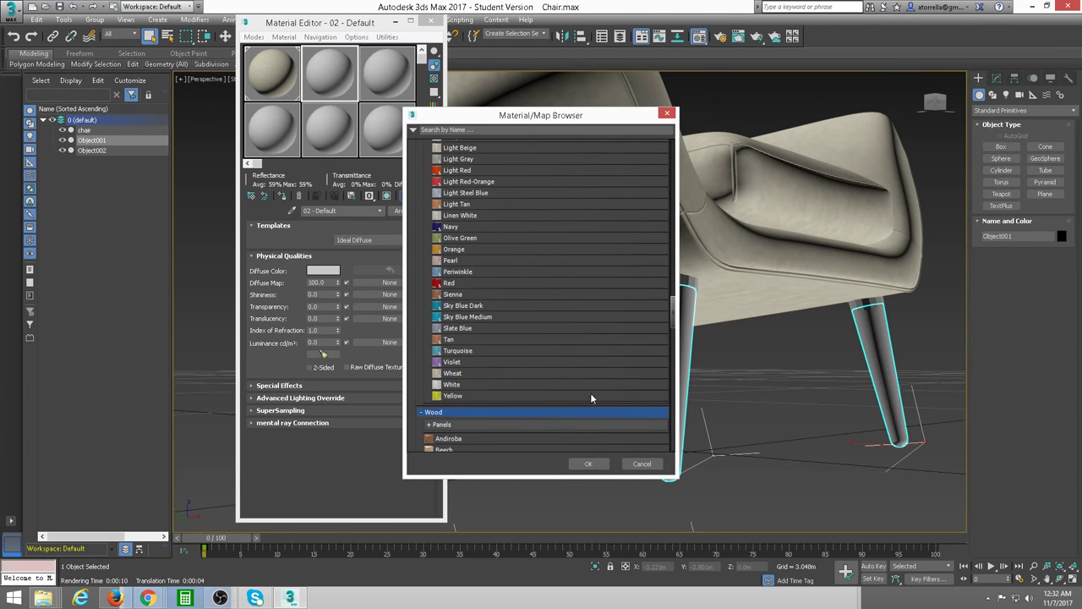
left_click_drag(673, 313, 672, 340)
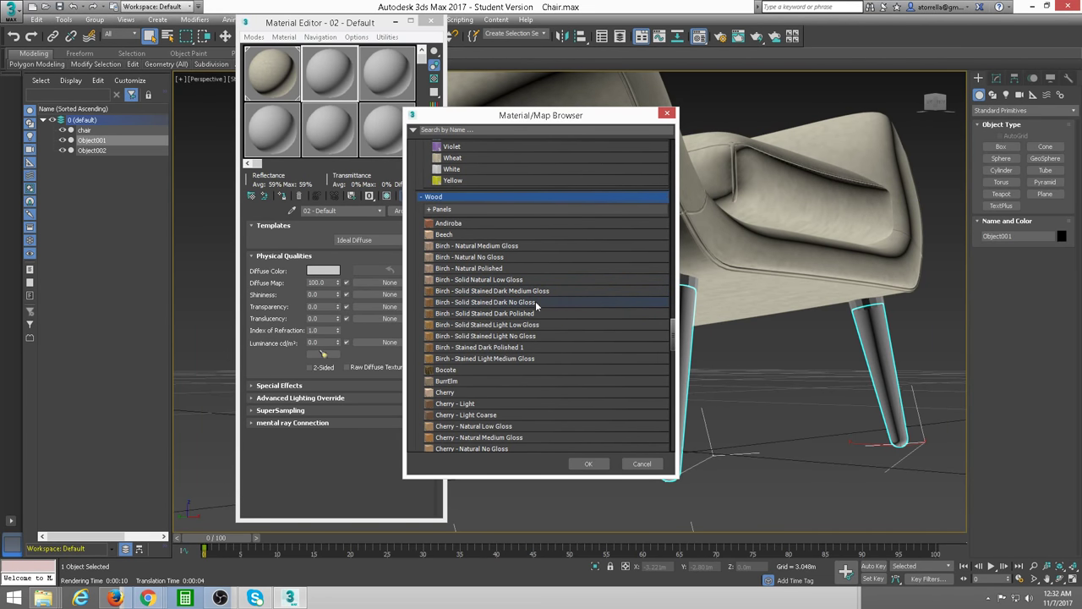
left_click(489, 316)
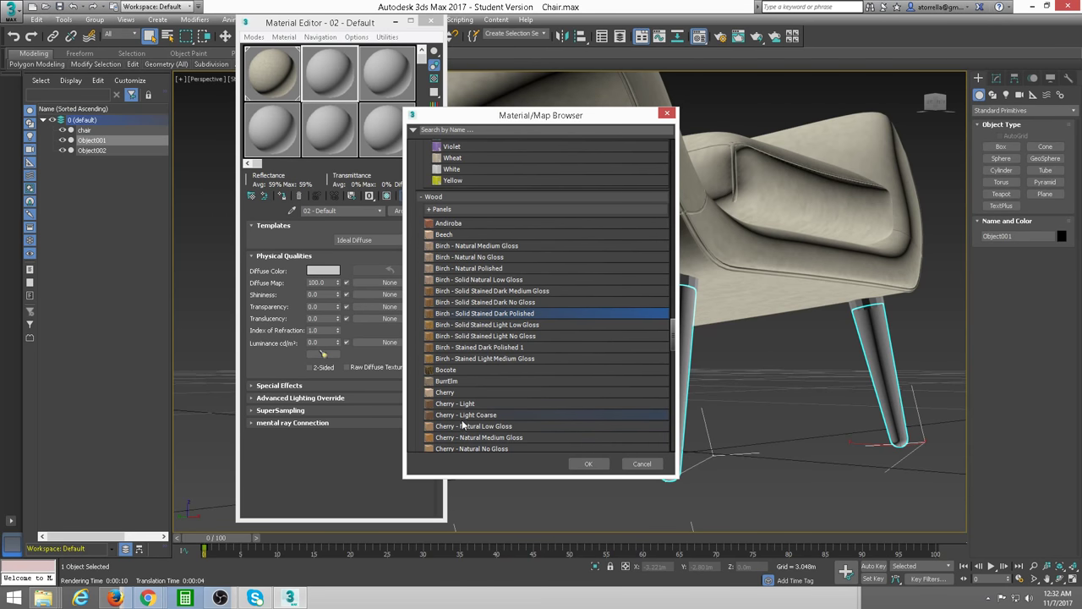
left_click_drag(676, 331, 676, 355)
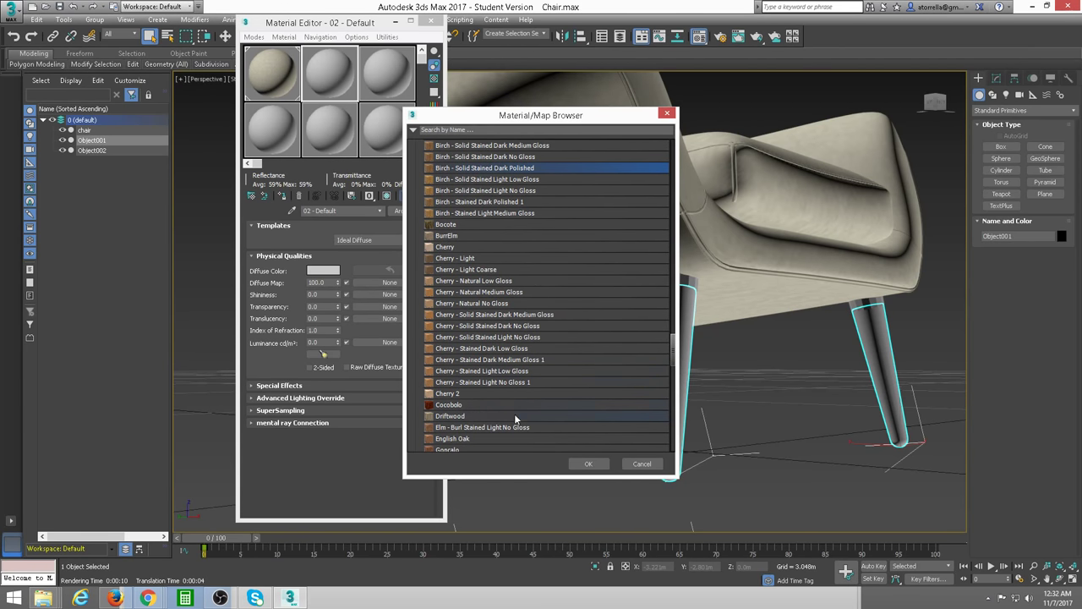
left_click(514, 360)
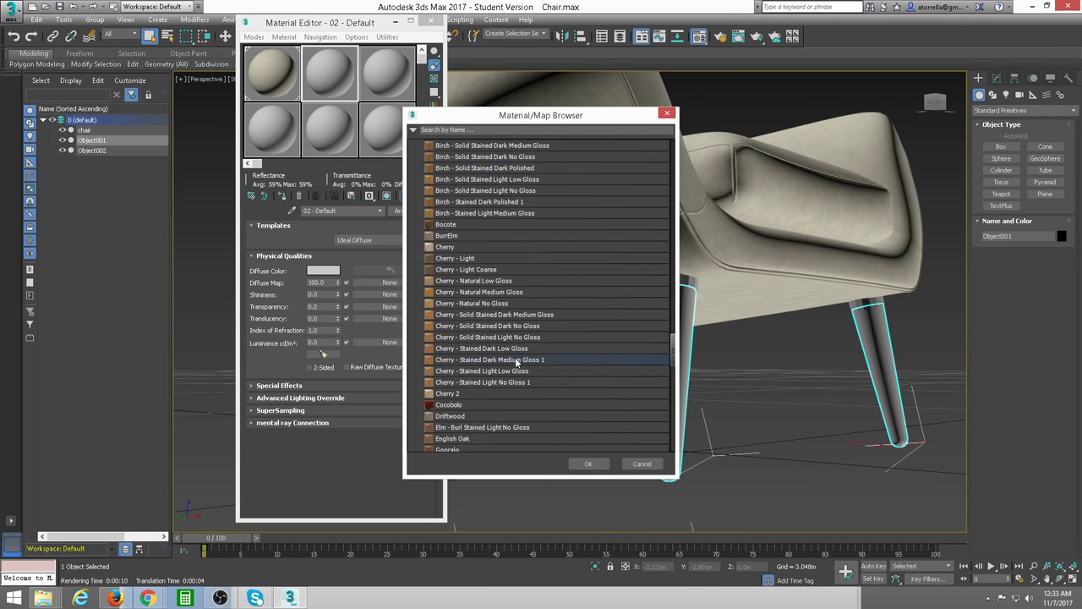
left_click(587, 464)
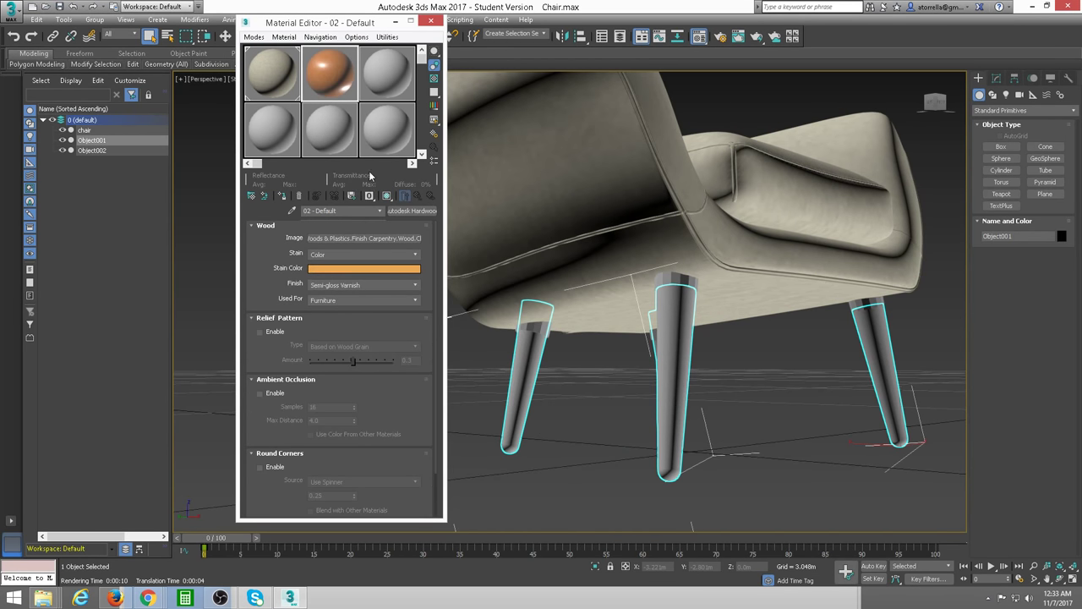
Assign the cherry wood to the legs and rename the material 'Chair legs'.
left_click(283, 197)
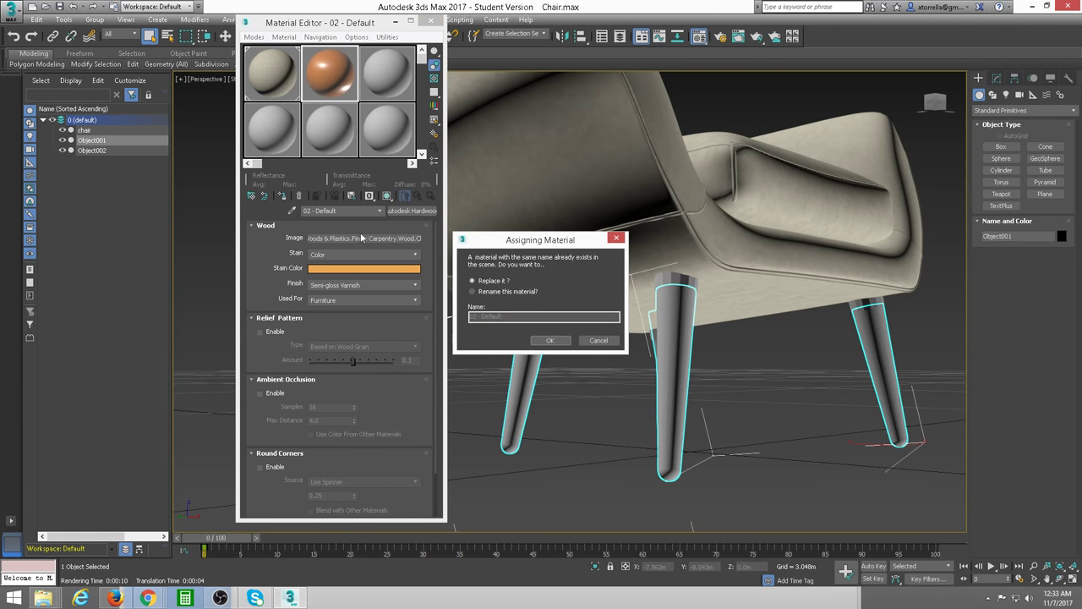
left_click(476, 292)
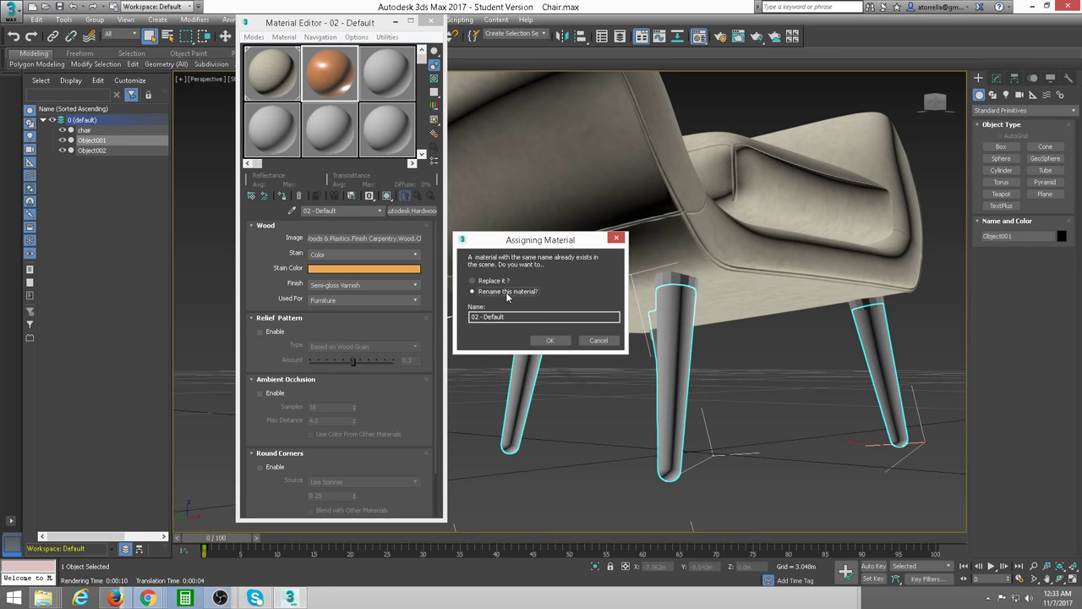
left_click_drag(507, 317, 434, 318)
type("Chair legs")
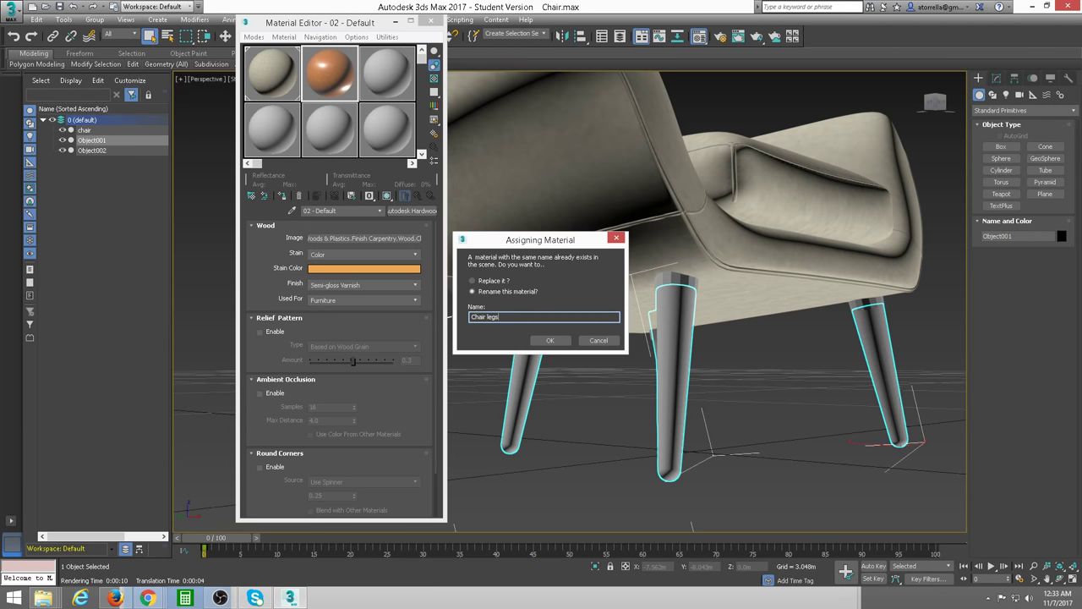
left_click(550, 340)
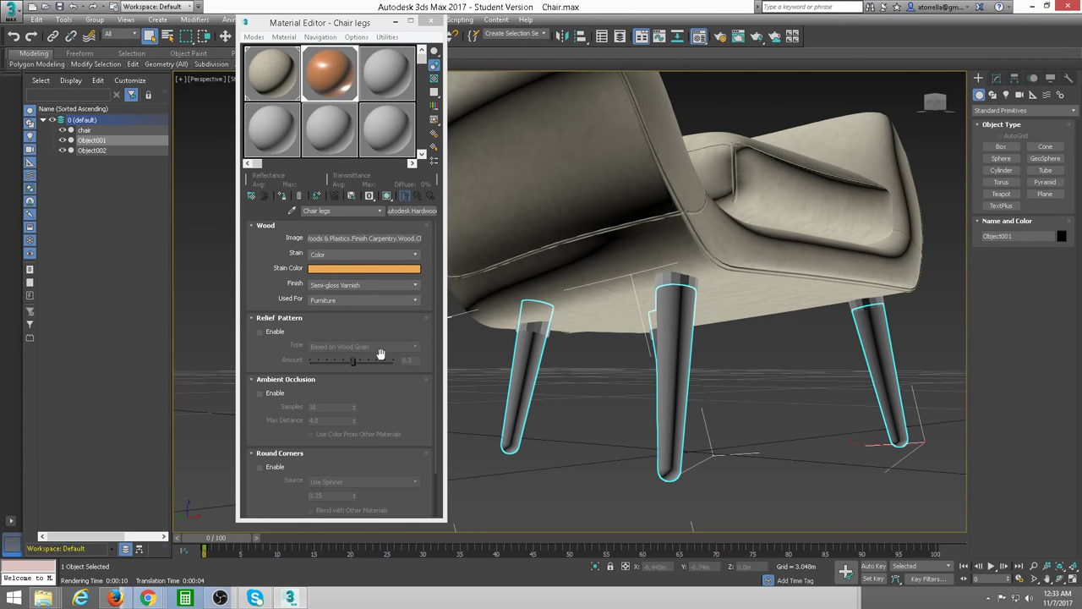
Display the wood grain on the legs in the viewport, then select the leg caps object.
left_click(386, 195)
mouse_move(702, 398)
middle_mouse_down("alt")
mouse_move(661, 416)
mouse_move(664, 306)
middle_mouse_up("alt")
scroll(661, 416, "up", 5)
scroll(661, 415, "down", 5)
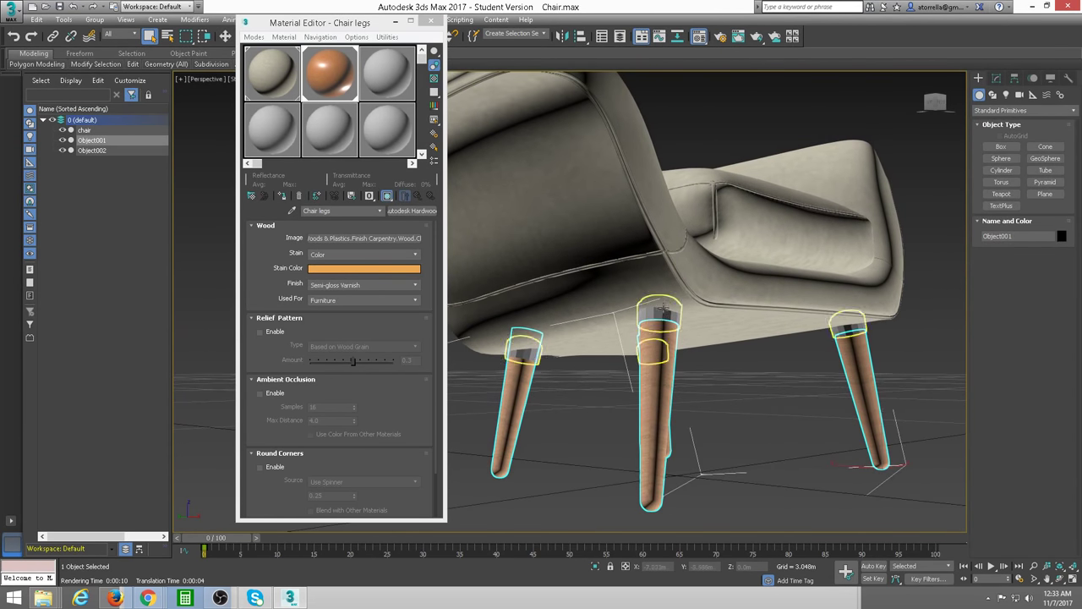
left_click(661, 316)
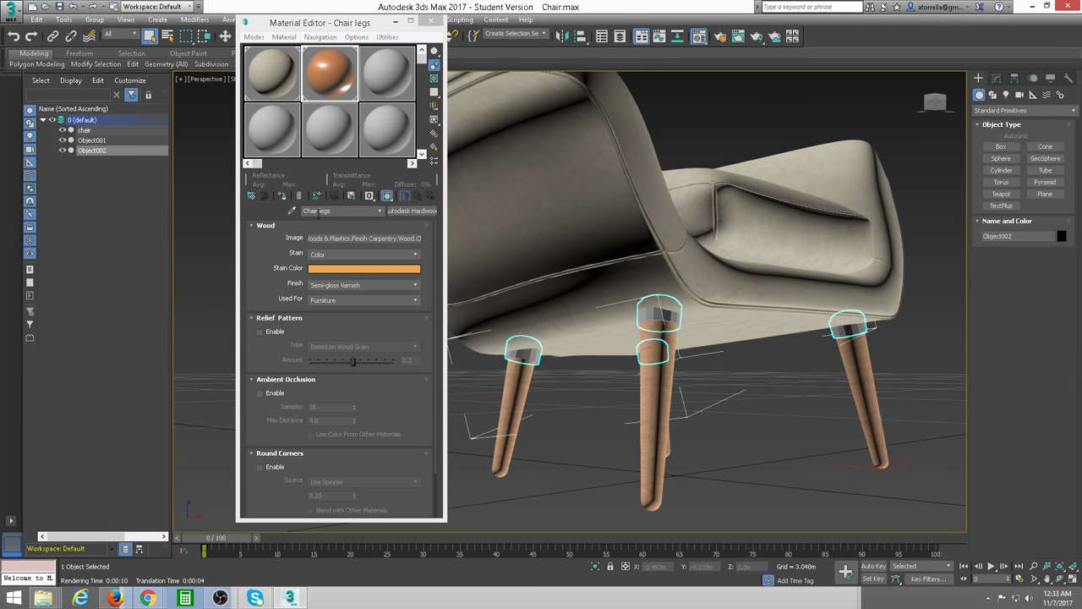
Load the Brushed metal material from the Metal group into the third slot.
left_click(382, 74)
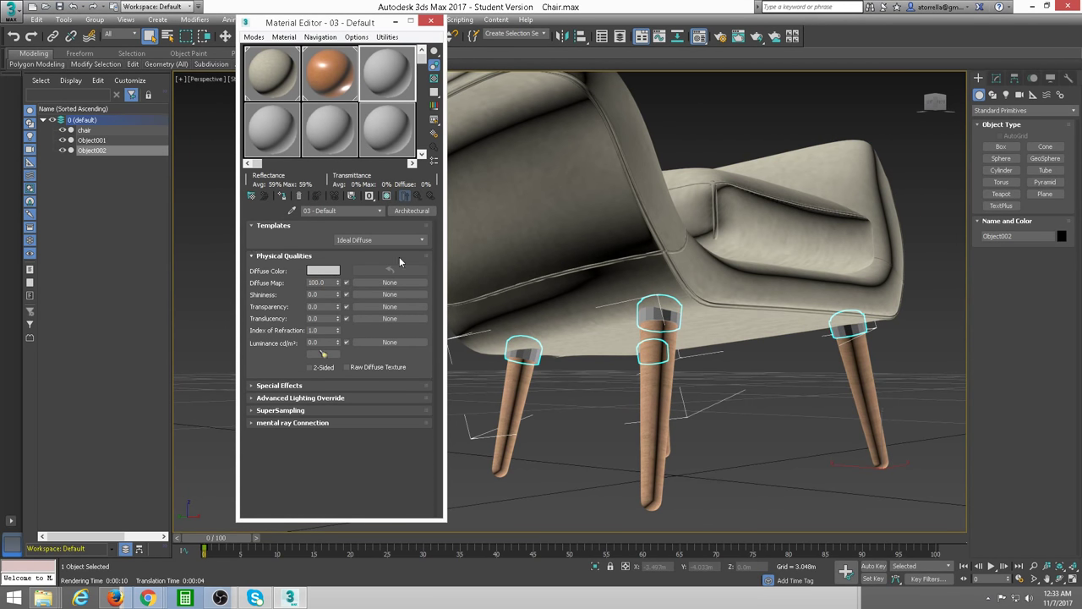
left_click(404, 213)
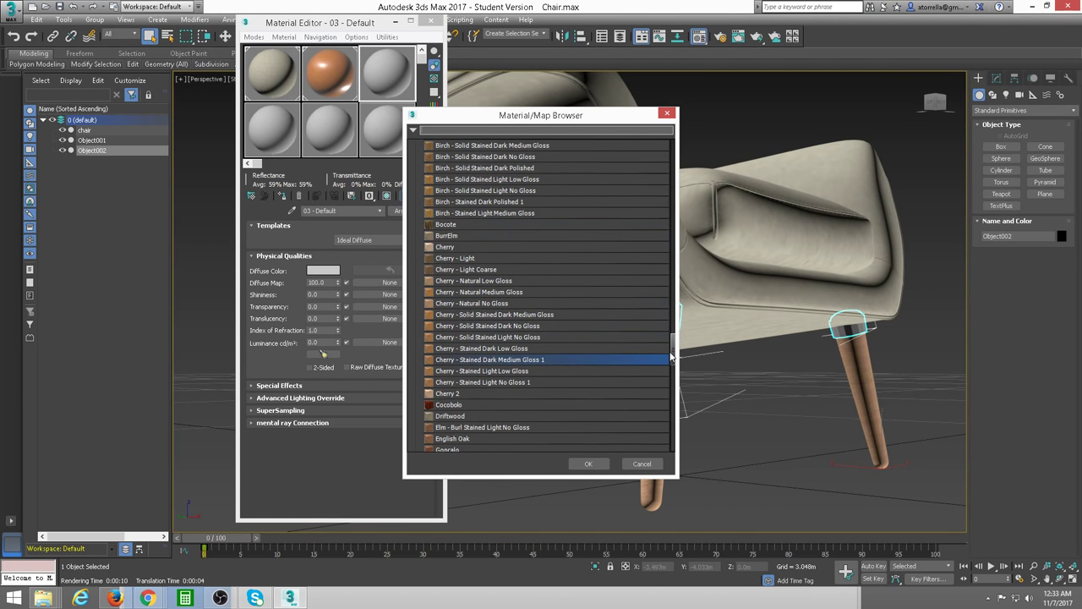
left_click_drag(673, 359, 674, 270)
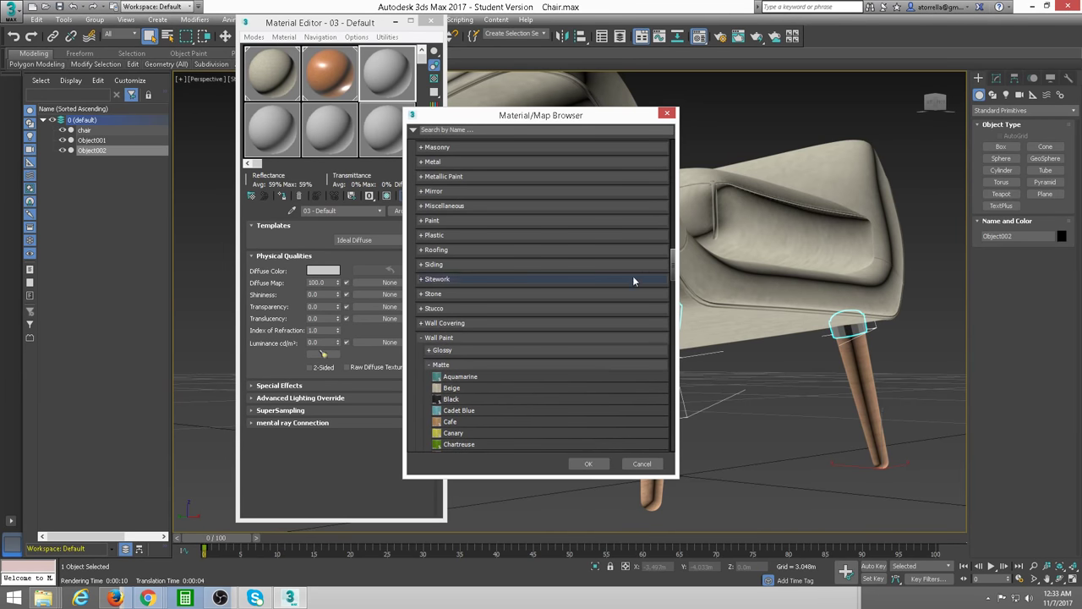
left_click(439, 337)
left_click(435, 364)
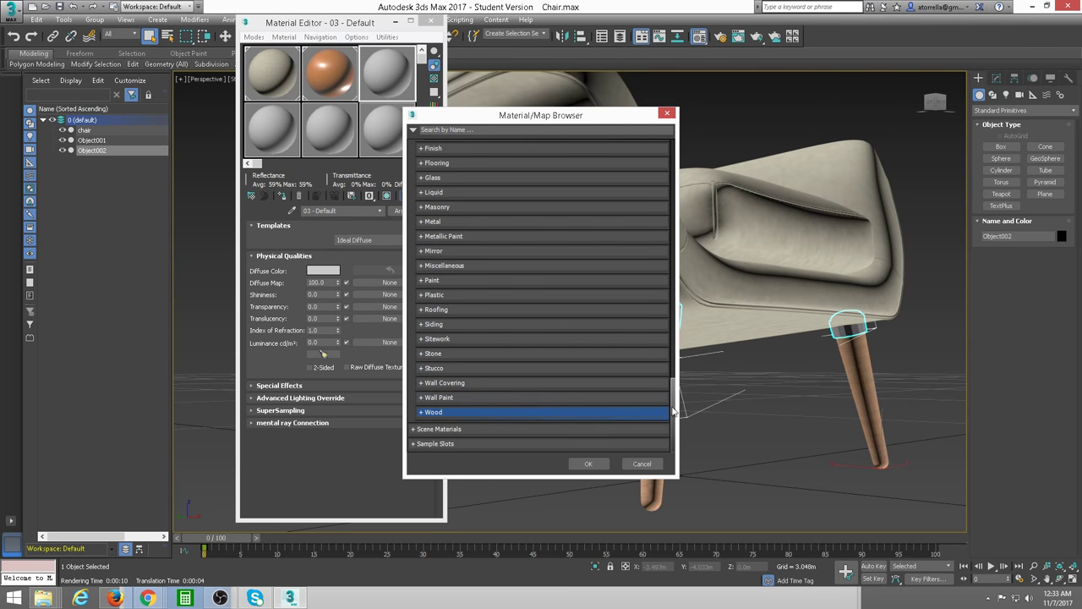
left_click_drag(674, 404, 673, 362)
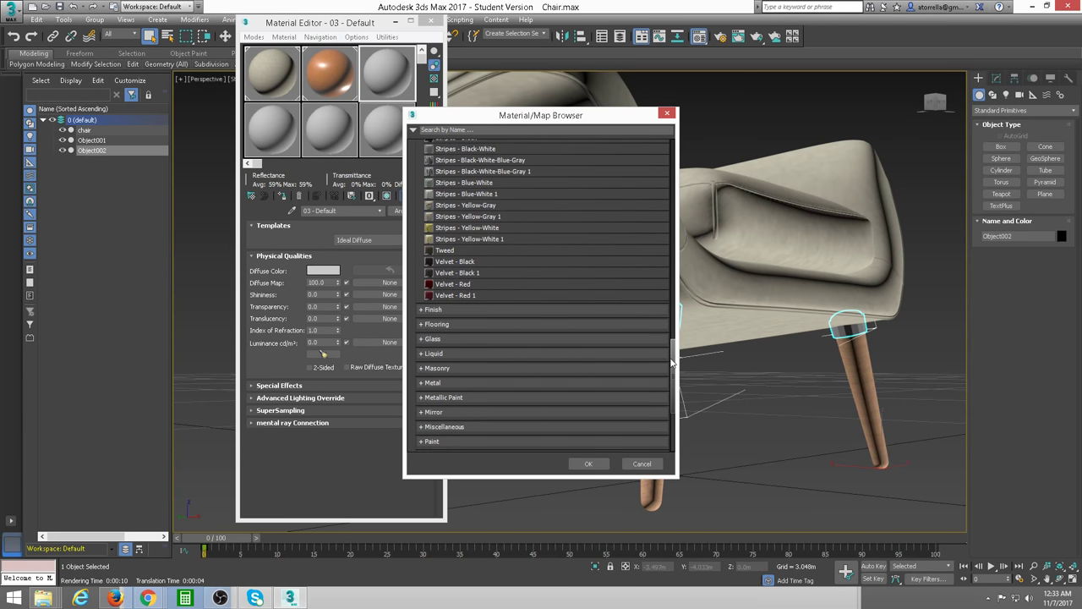
left_click(422, 382)
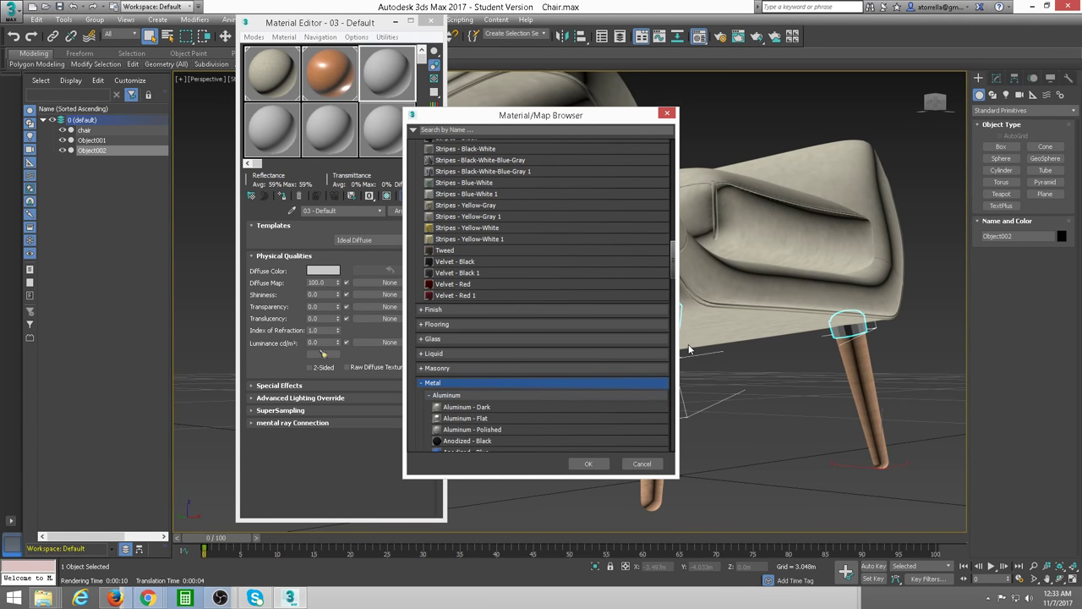
scroll(674, 336, "down", 8)
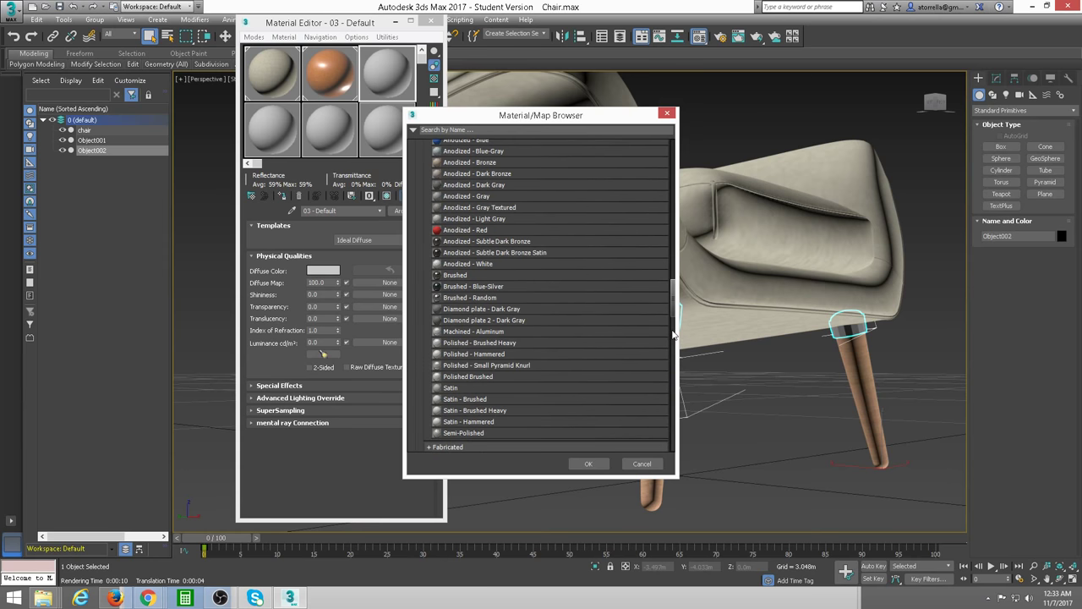
left_click(463, 277)
left_click(588, 462)
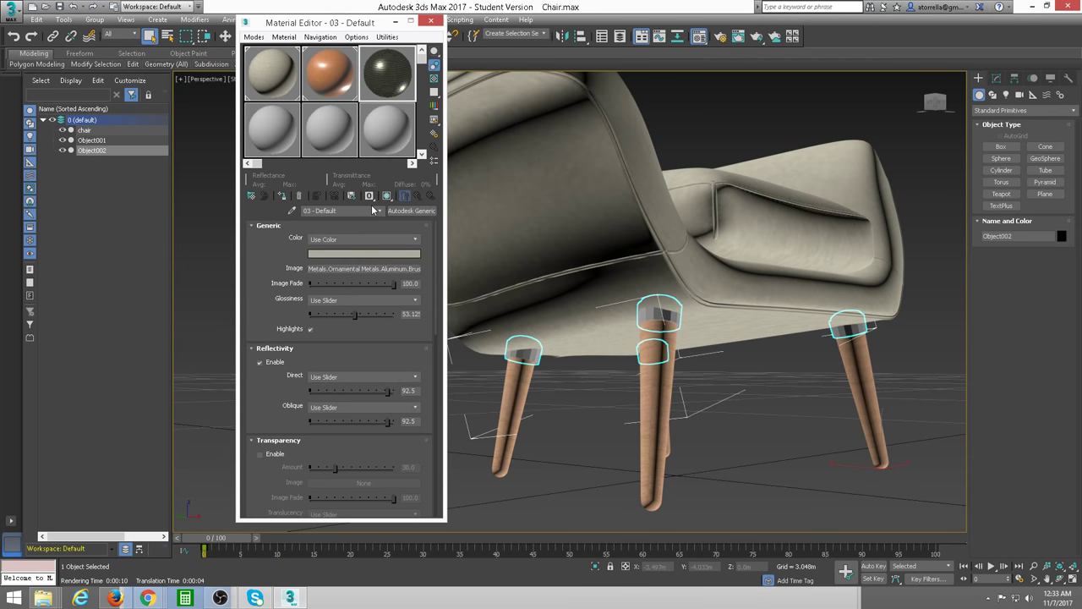
Reset the slot and load the Polished Brushed metal instead.
left_click(298, 196)
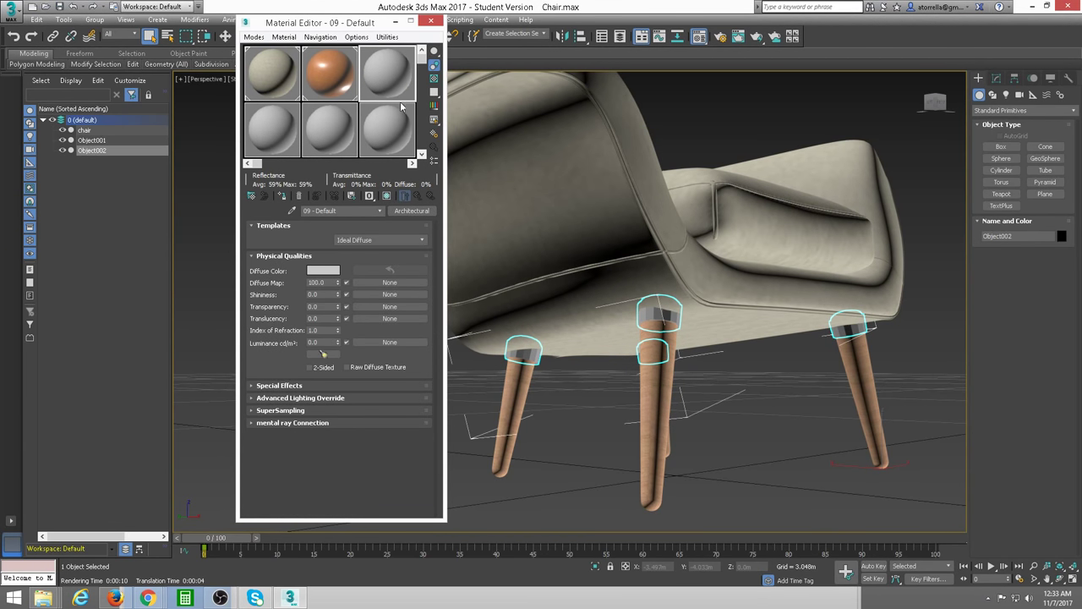
left_click(411, 212)
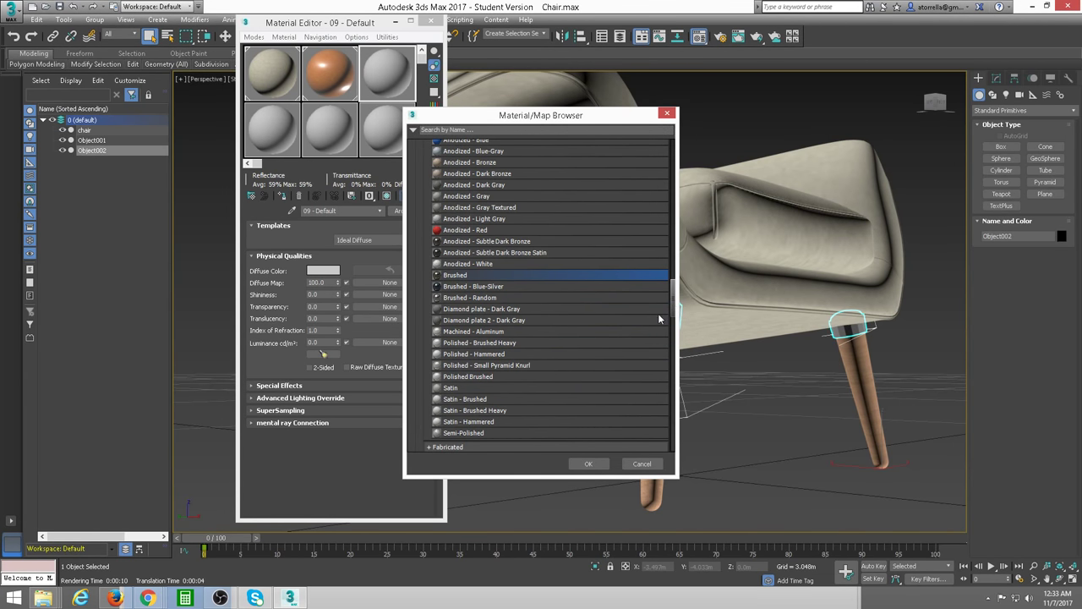
left_click(483, 377)
left_click(588, 464)
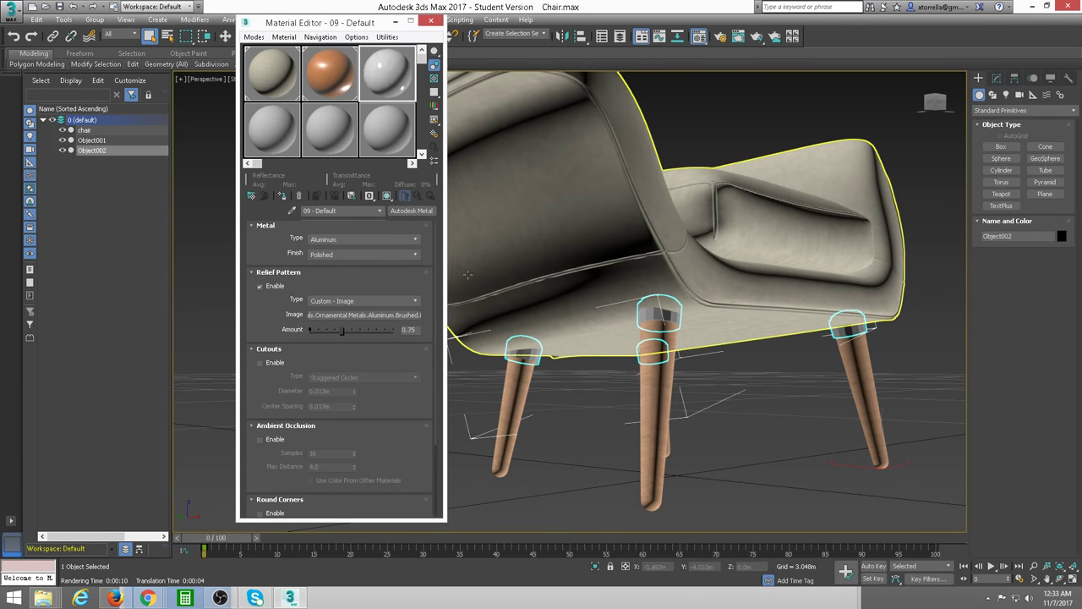
Apply the polished metal to the leg caps and enable its ambient occlusion and round corners.
left_click(284, 196)
scroll(286, 395, "down", 3)
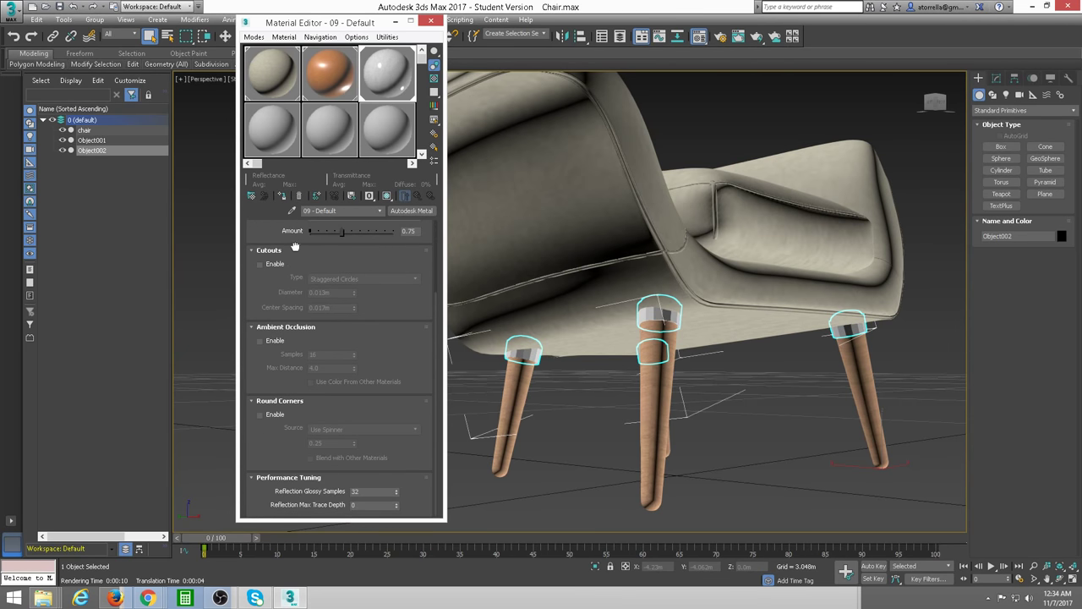
left_click(260, 341)
left_click(259, 414)
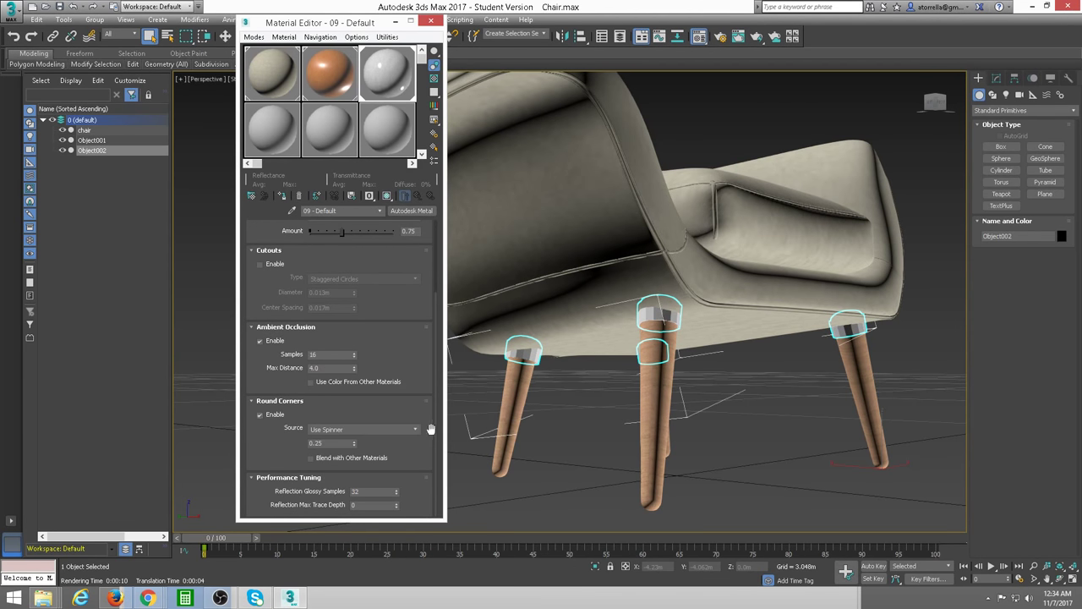
left_click(646, 391)
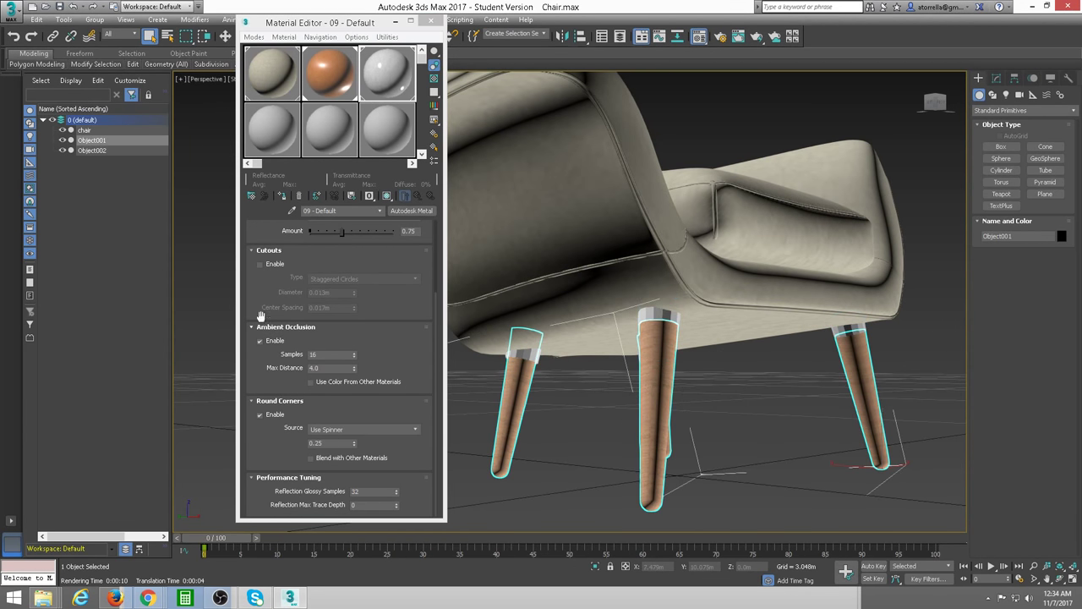
left_click(389, 336)
left_click(657, 364)
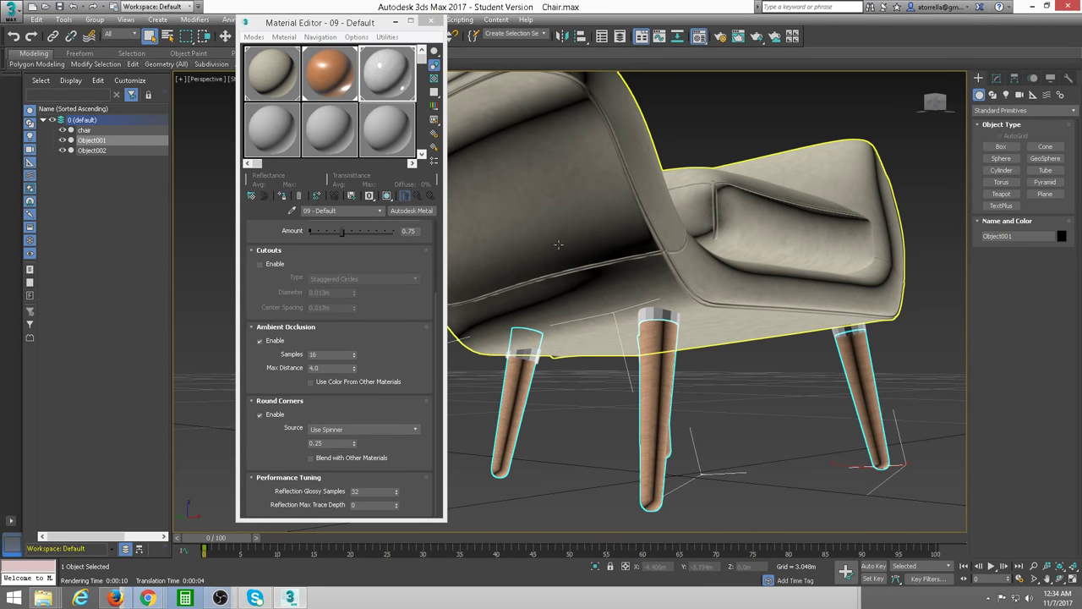
left_click(592, 279)
left_click(334, 407)
scroll(337, 402, "up", 1)
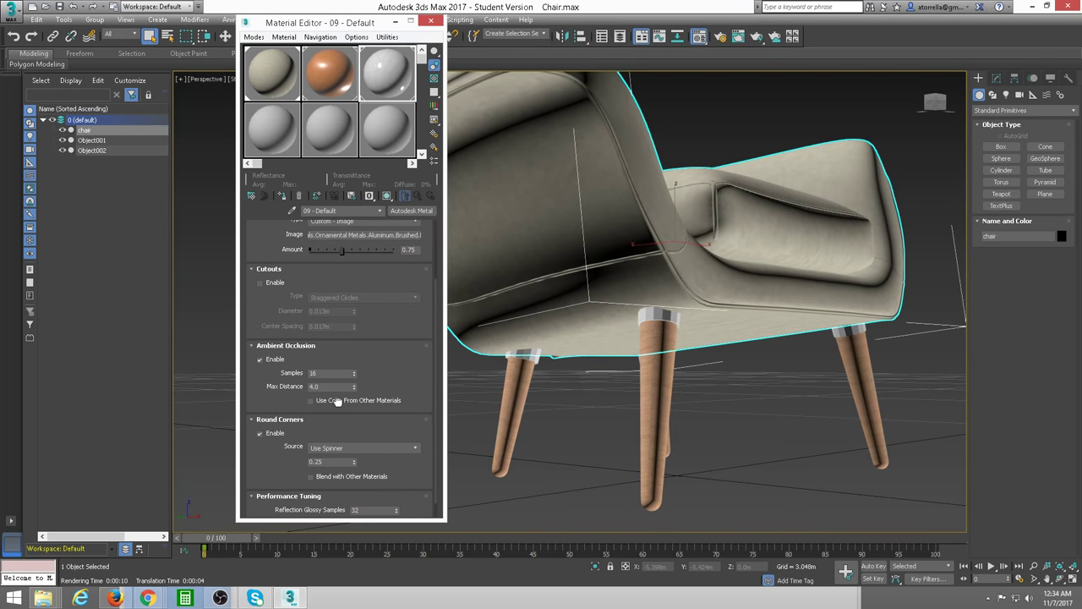
Enable ambient occlusion and round corners on the Chair legs material.
left_click(346, 75)
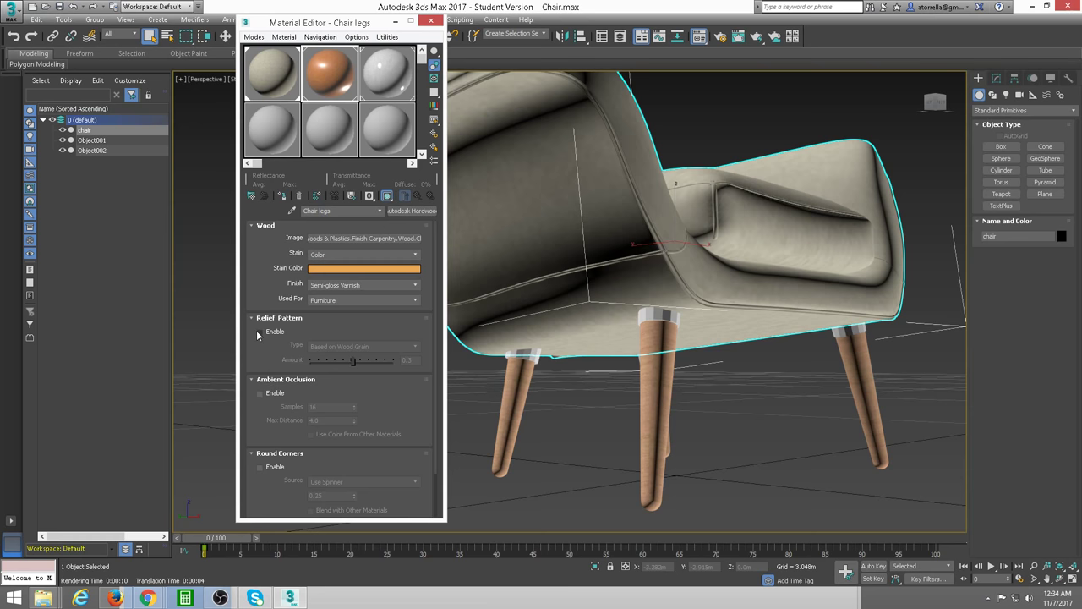
left_click(260, 392)
left_click(259, 466)
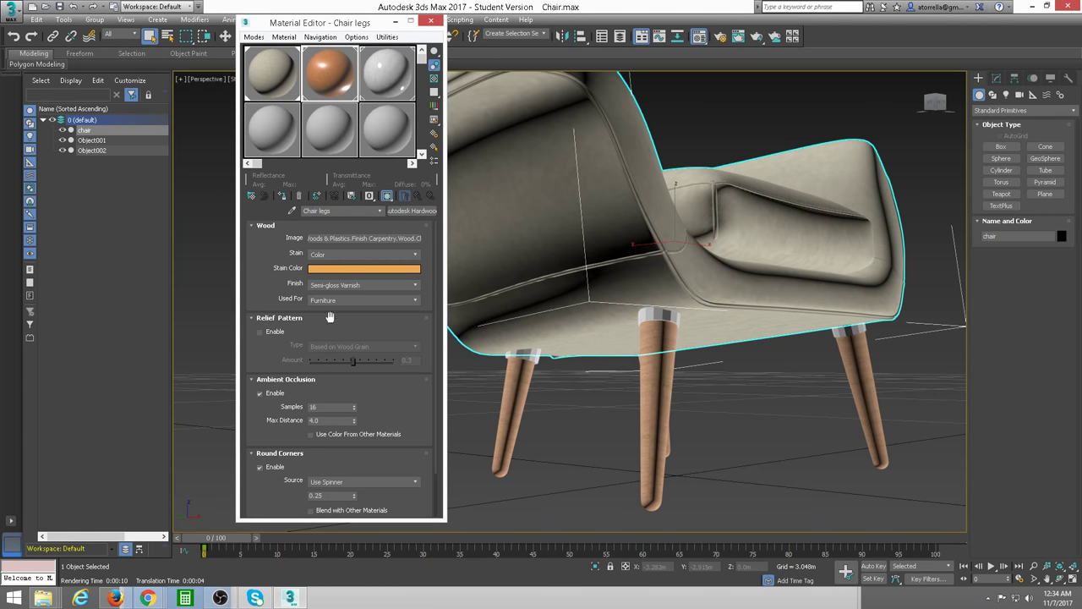
Inspect the upholstery material's bump map, then pan the view to the chair seat.
left_click(283, 80)
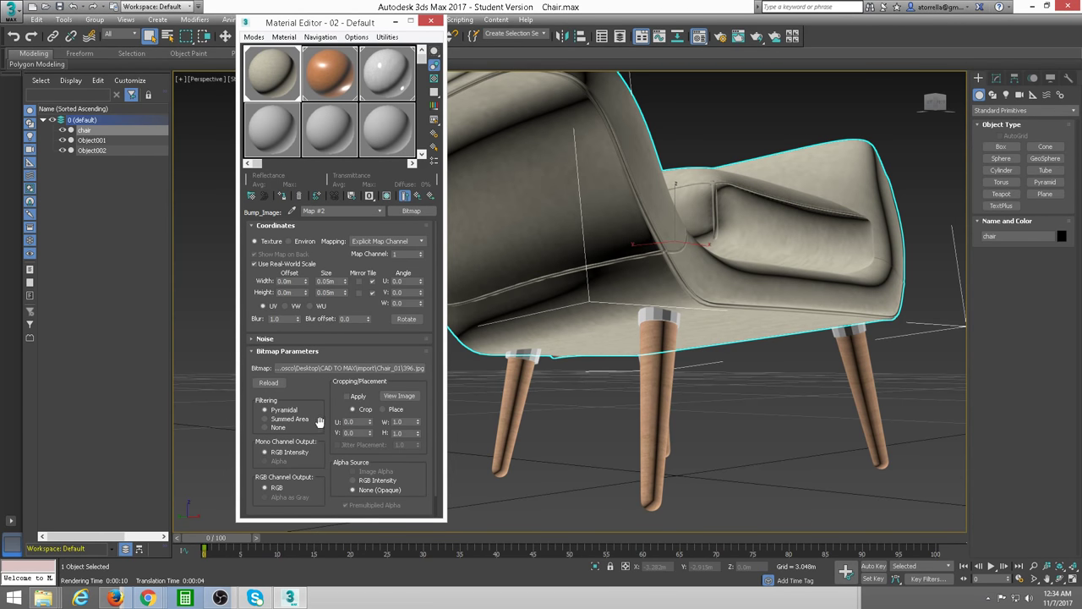
left_click(417, 196)
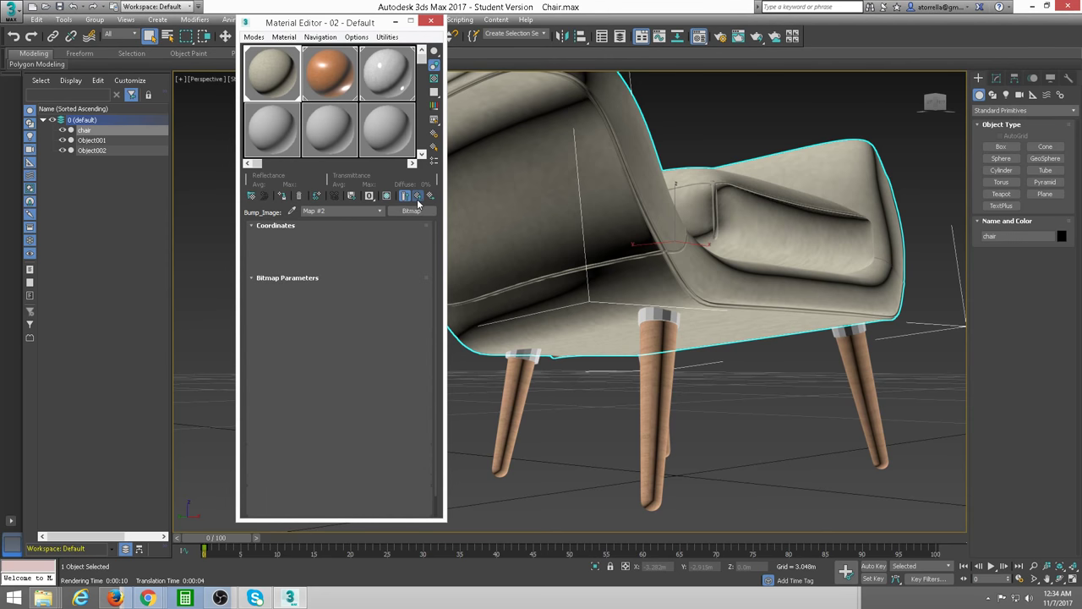
scroll(332, 335, "down", 5)
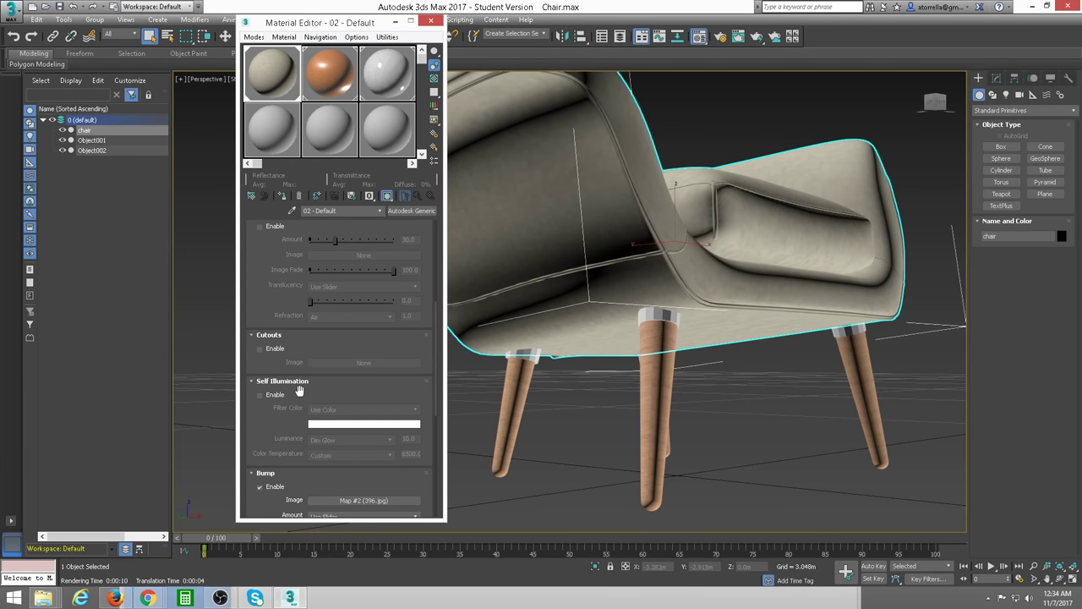
scroll(305, 287, "down", 2)
scroll(305, 287, "down", 3)
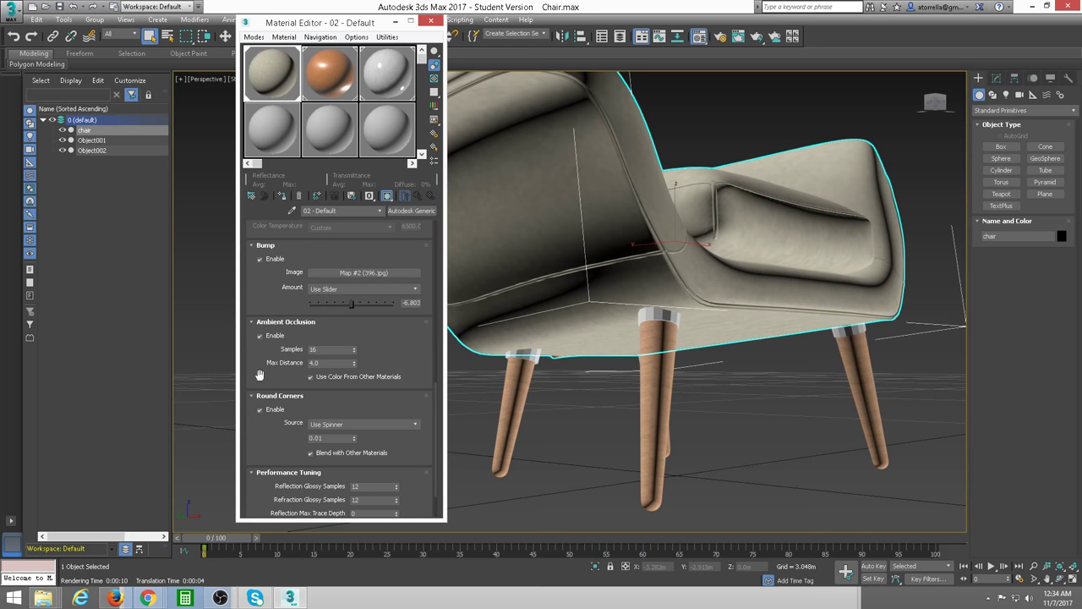
mouse_move(624, 298)
middle_mouse_down()
mouse_move(658, 316)
mouse_move(643, 336)
middle_mouse_up()
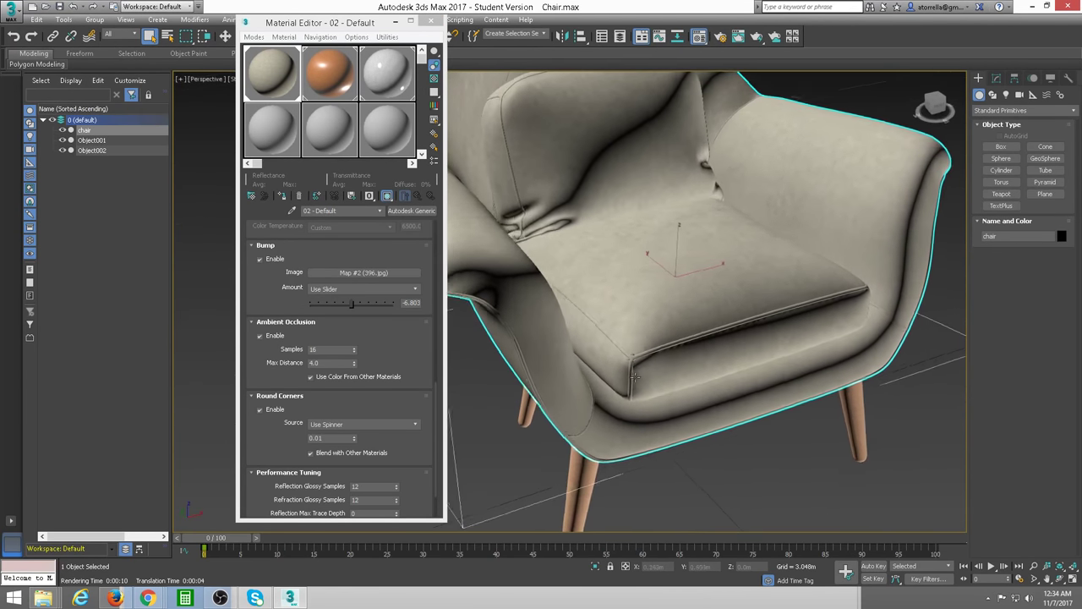
Render the perspective view and inspect the textured chair legs in the viewport.
key("shift+q")
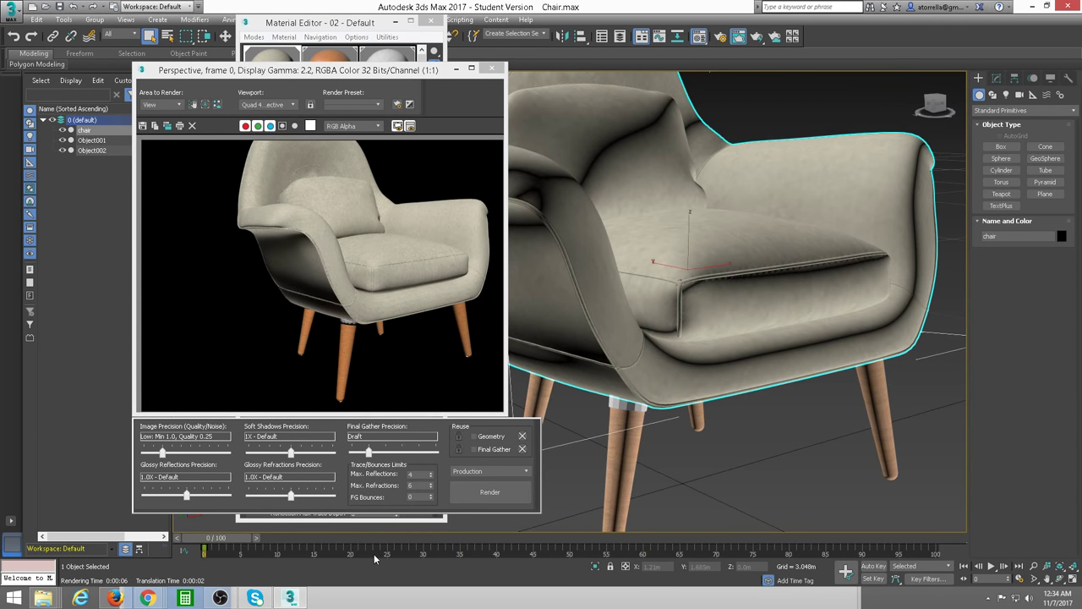
middle_click_drag(813, 486, 877, 317)
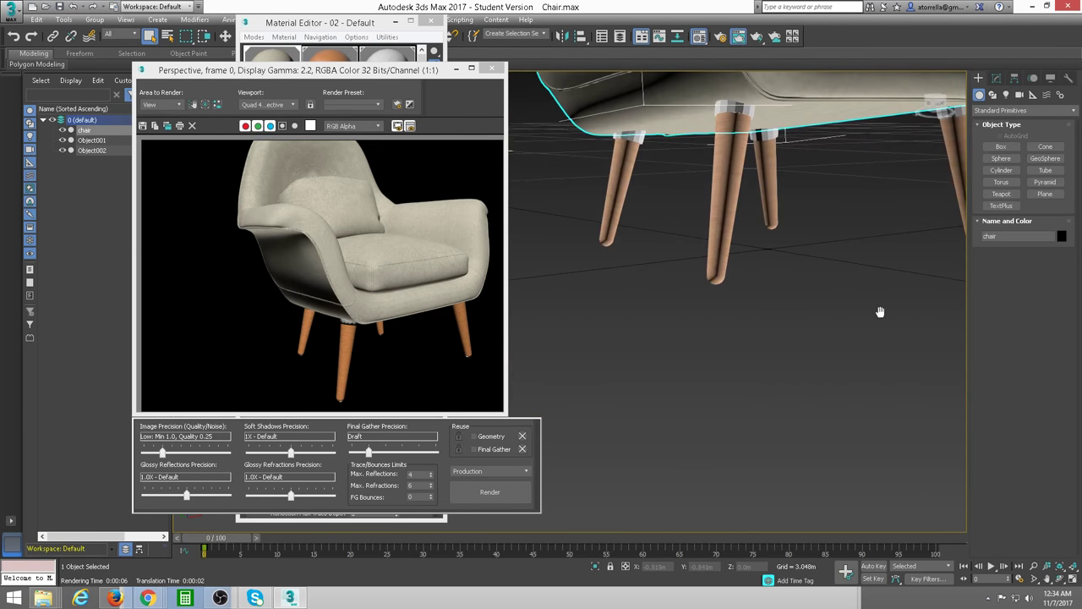
middle_click_drag(732, 314, 729, 342)
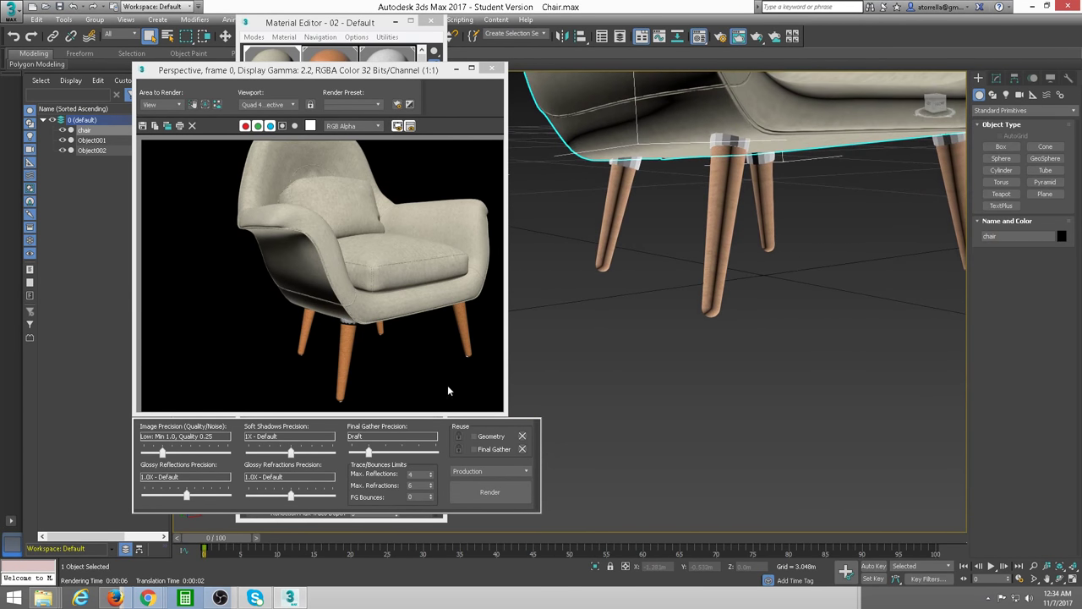
scroll(674, 355, "up", 2)
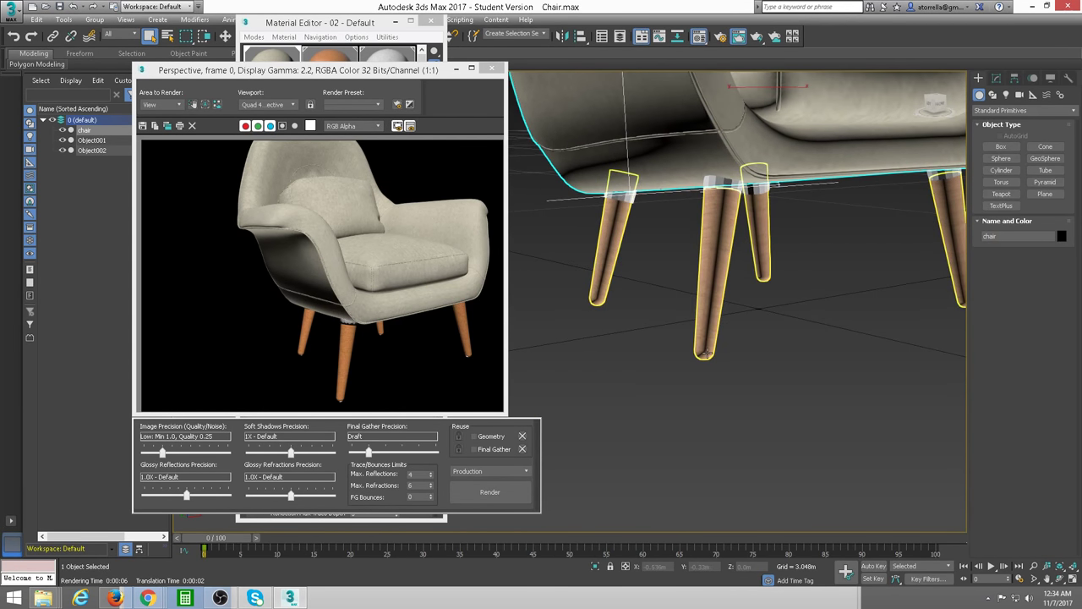
scroll(708, 361, "up", 4)
scroll(712, 361, "down", 3)
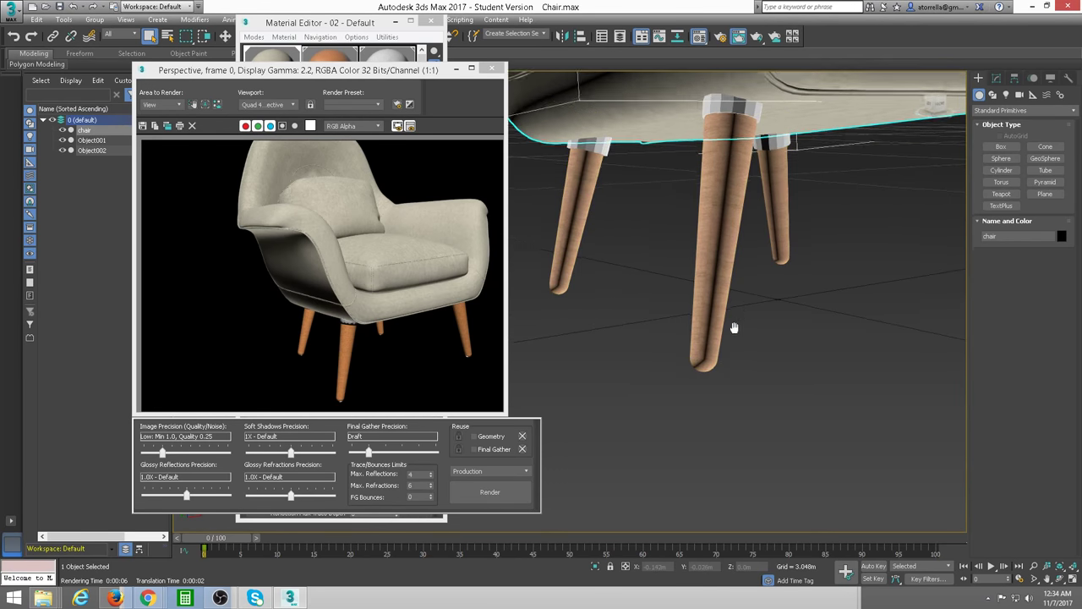
scroll(732, 326, "down", 3)
scroll(706, 404, "down", 2)
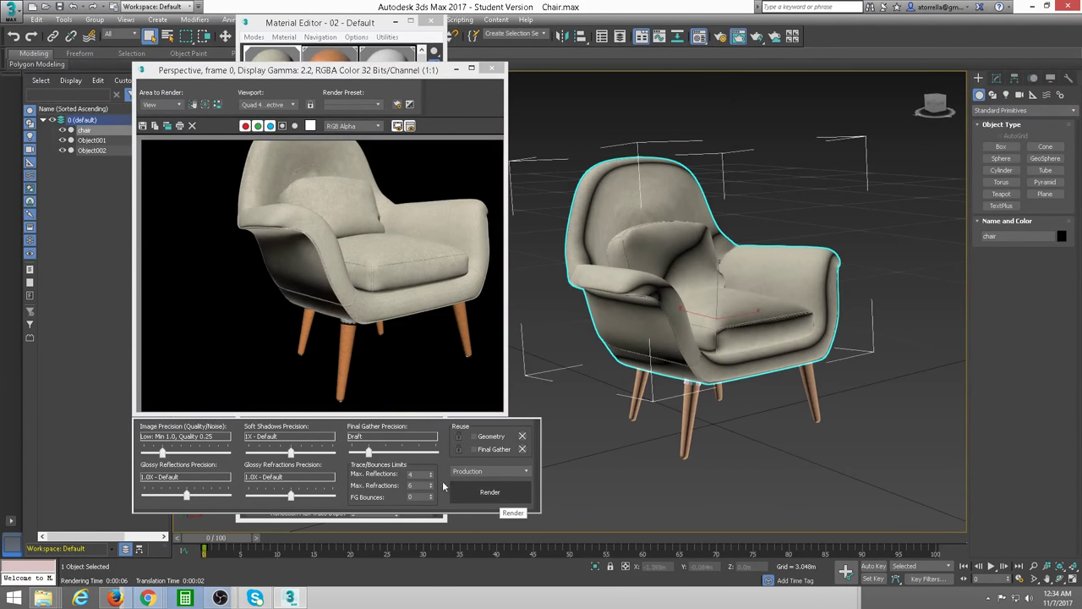
mouse_move(147, 599)
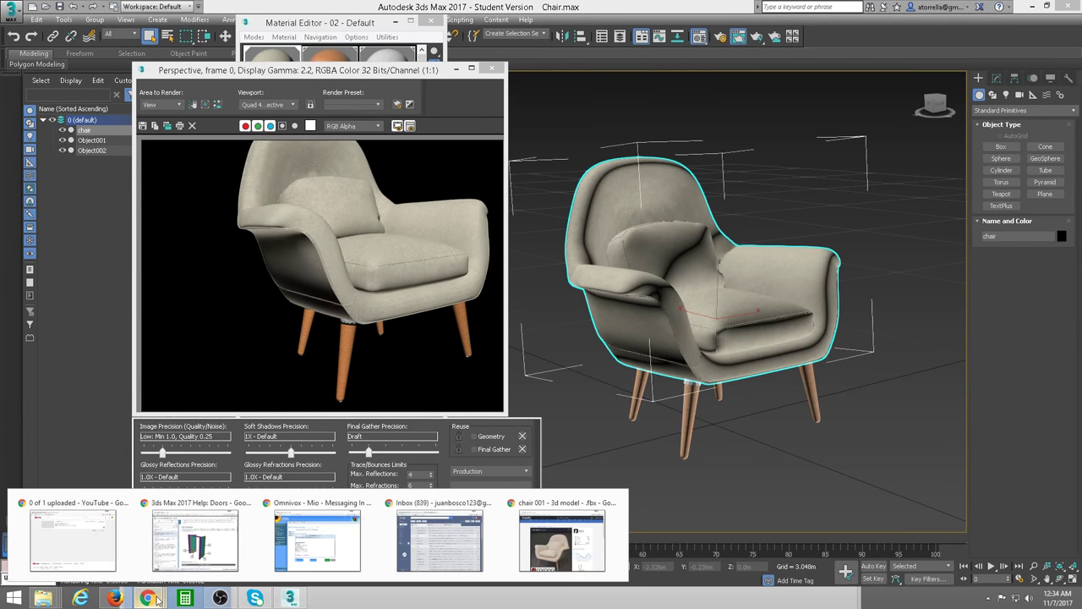
Compare the chair with the Free3D chair 001 reference page, then return to the scene.
left_click(549, 562)
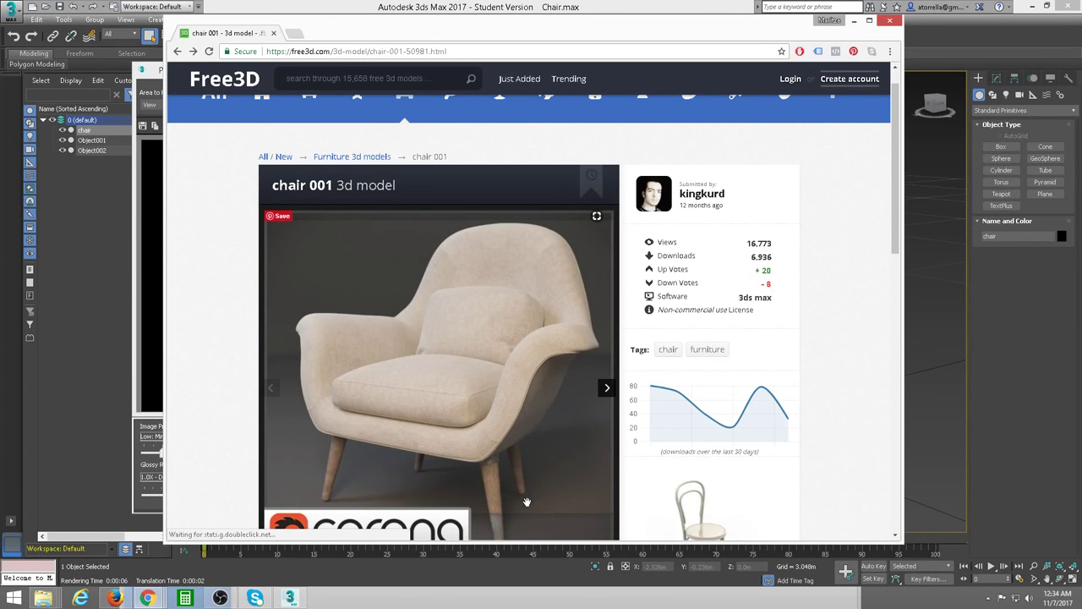
left_click(858, 23)
middle_click_drag(763, 270, 785, 293)
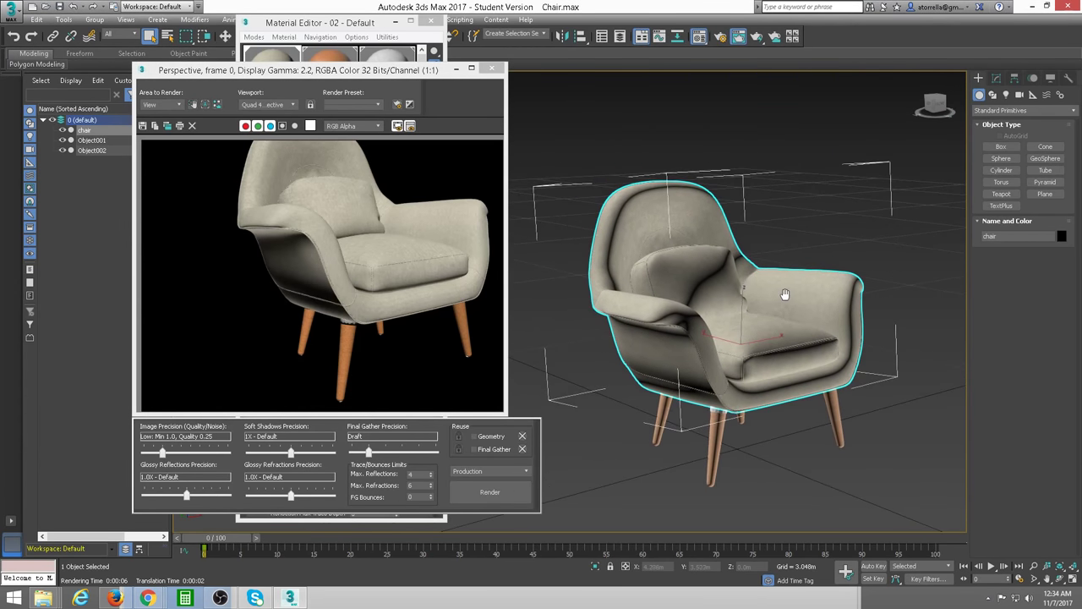
Close the render and Material Editor windows and select all three chair objects.
left_click(492, 68)
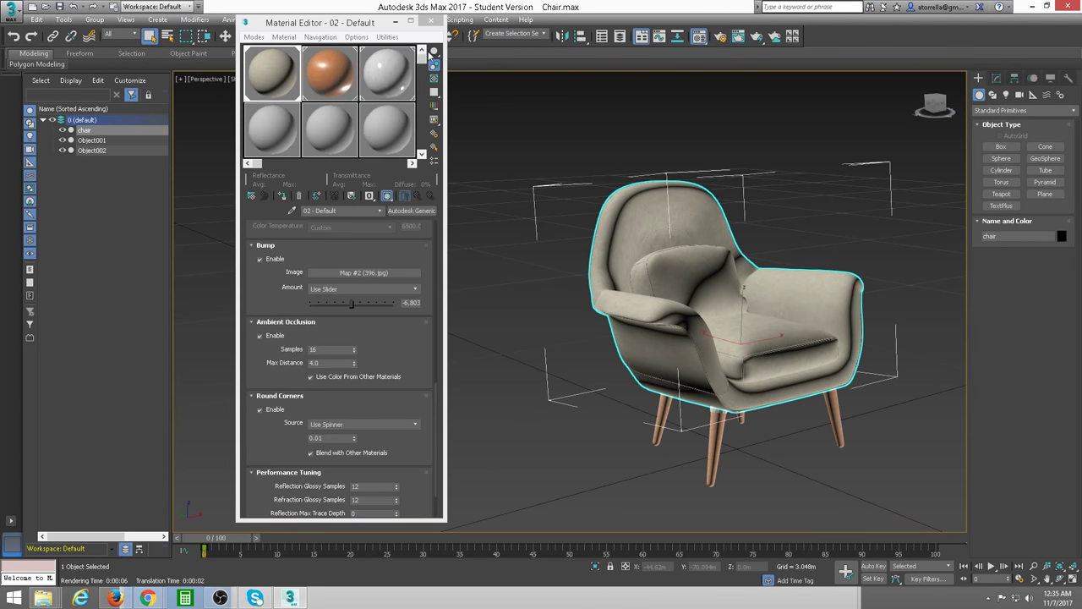
left_click(430, 22)
middle_click_drag(653, 335, 535, 317)
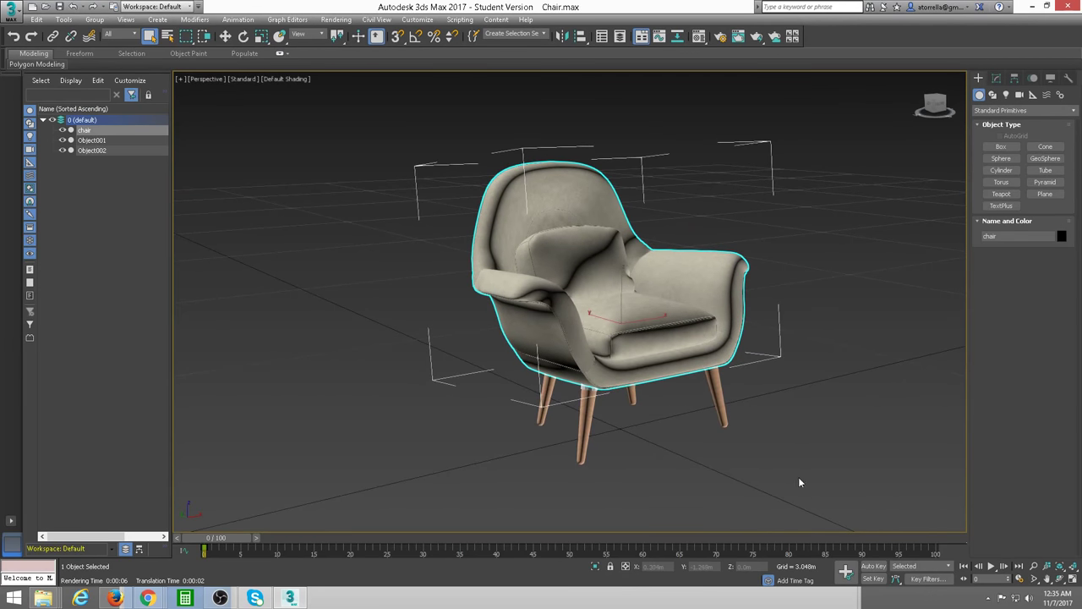
left_click_drag(364, 412, 378, 120)
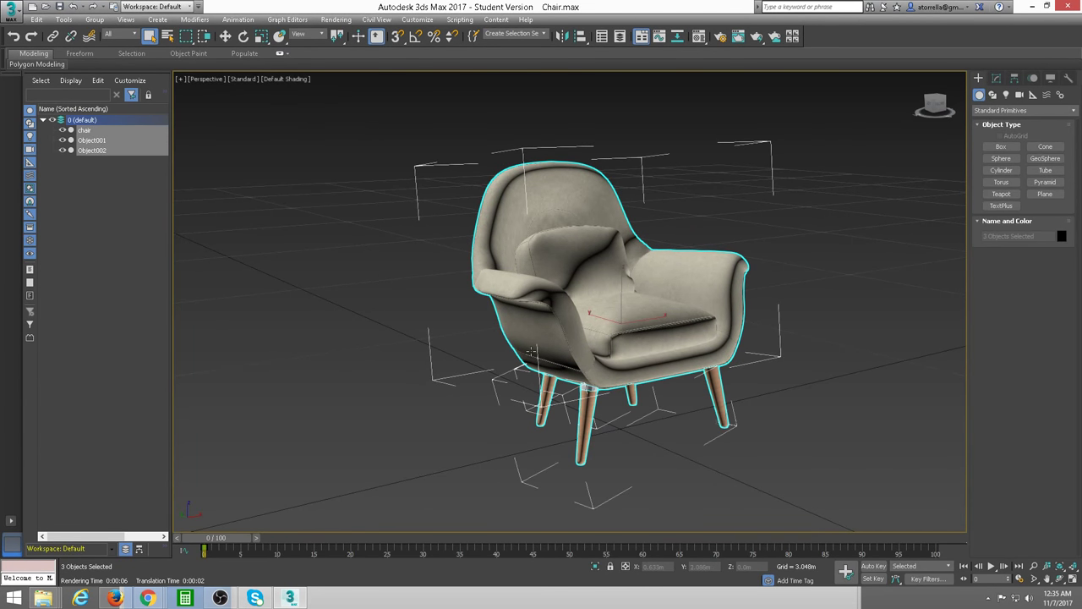
Group the selected objects under the name 'Chair_01'.
left_click(94, 20)
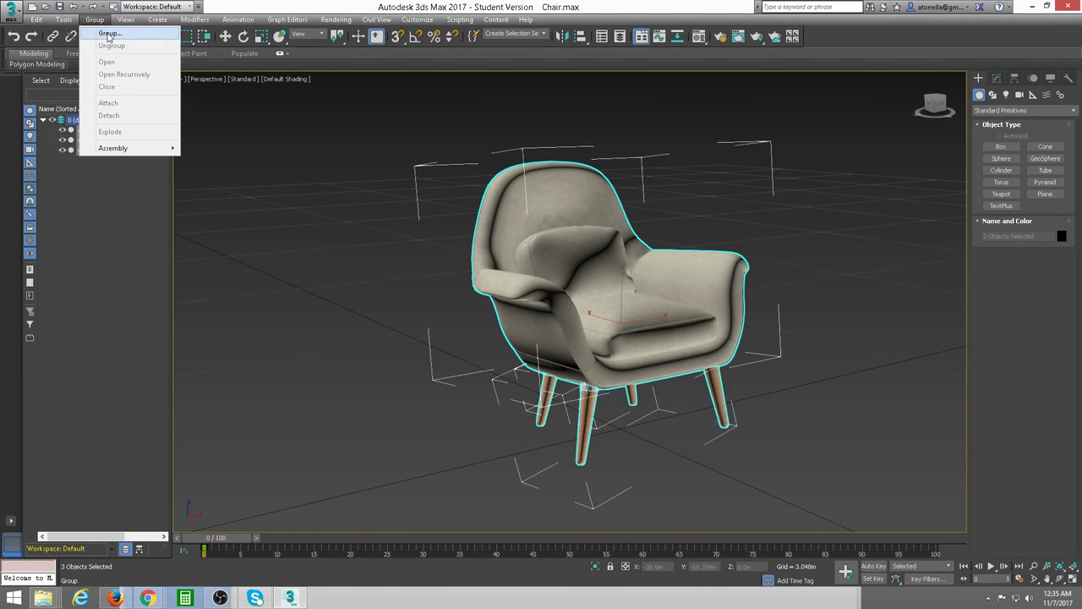
left_click(109, 34)
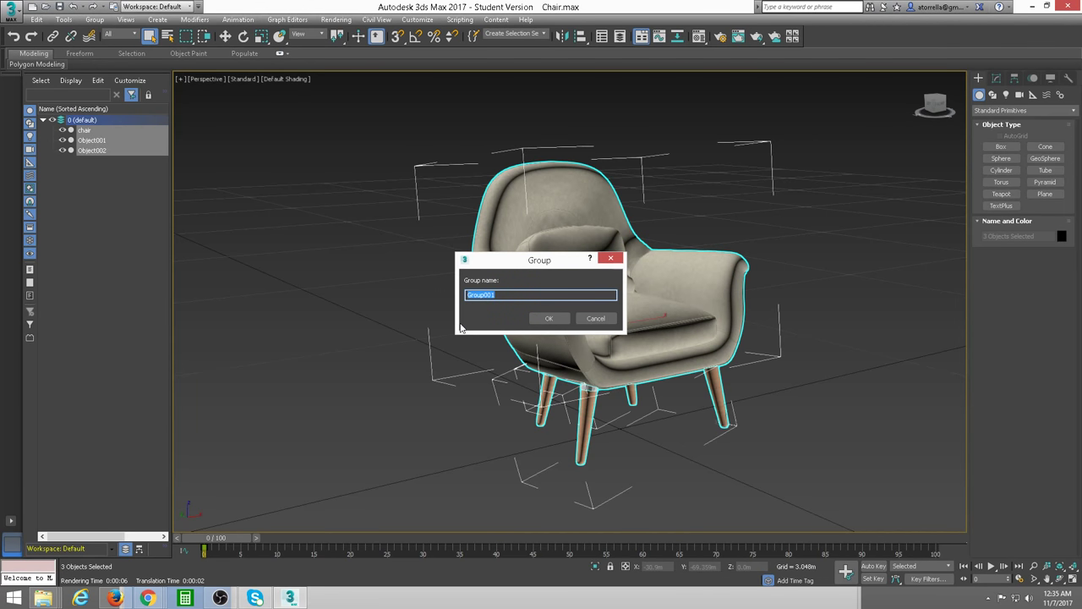
type("Chair_")
left_click(546, 317)
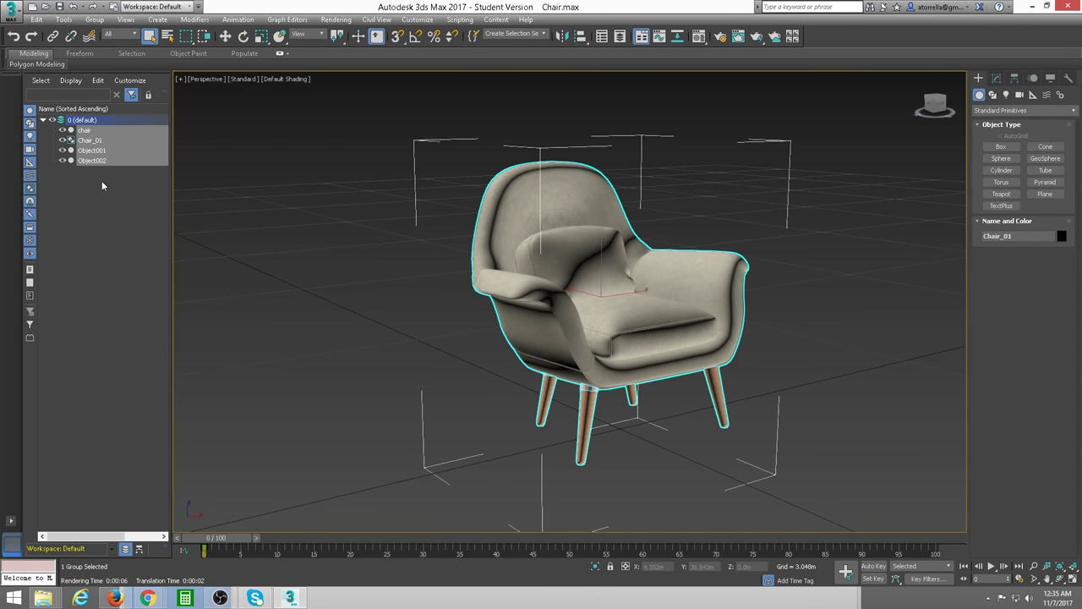
left_click(12, 12)
mouse_move(41, 141)
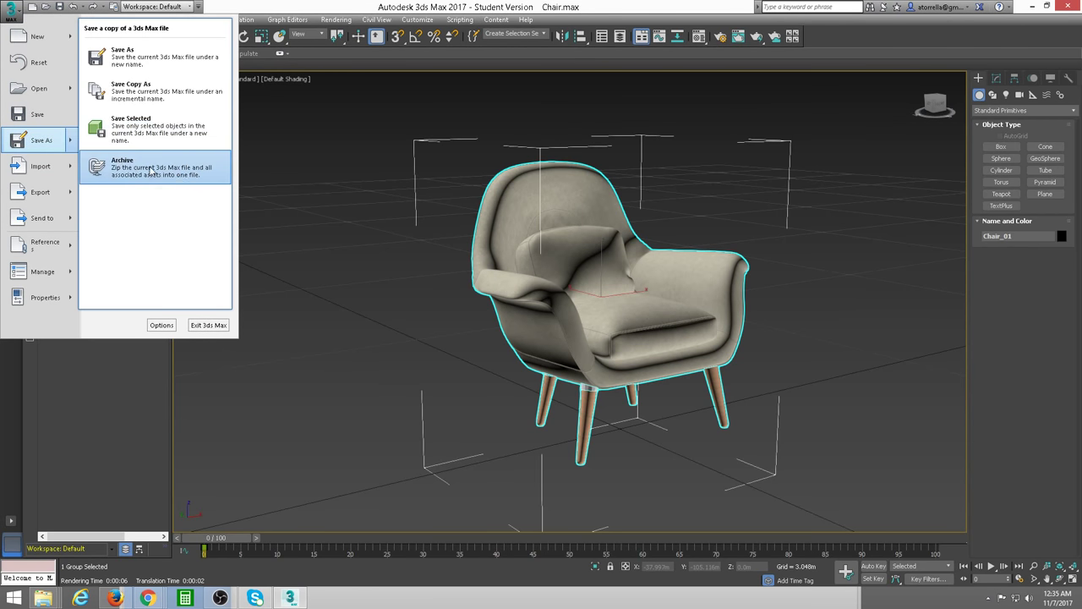
Save the scene over Chair.max in the Chair_01 folder, confirming the replacement.
left_click(127, 80)
left_click(109, 103)
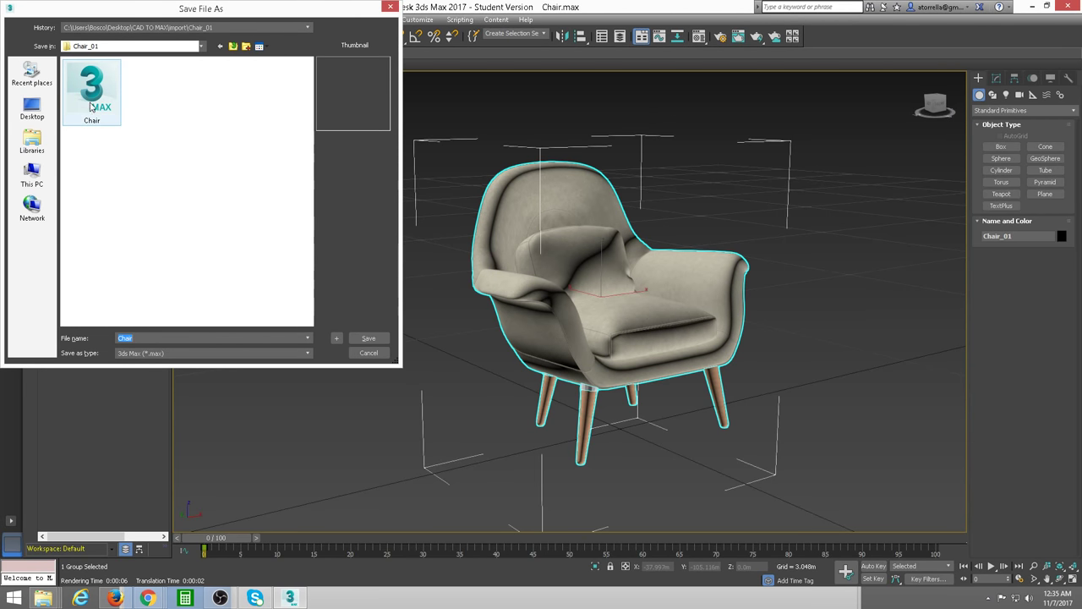
left_click(369, 337)
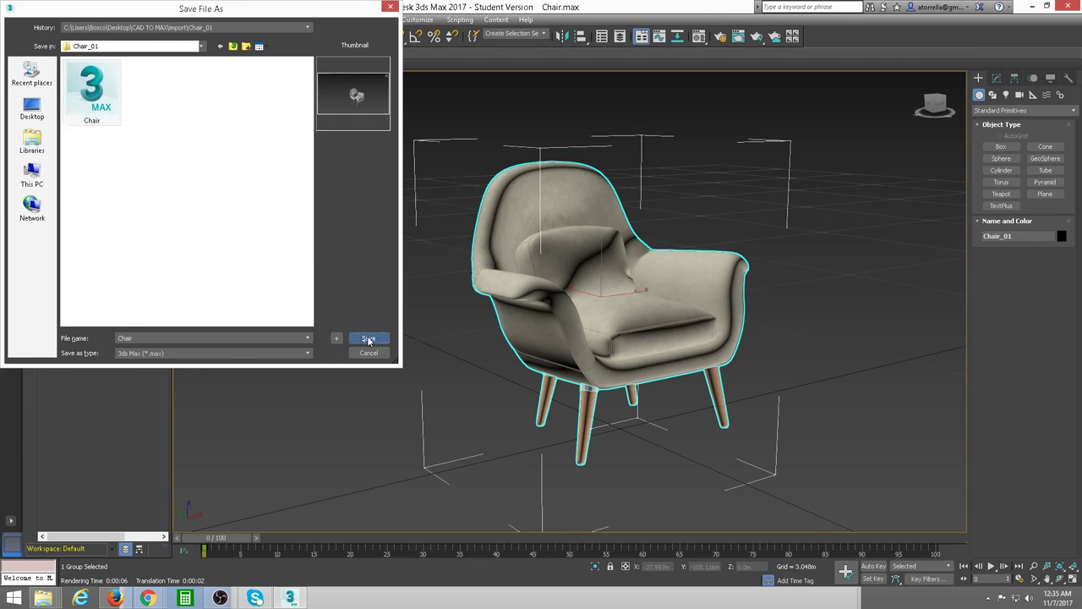
left_click(546, 342)
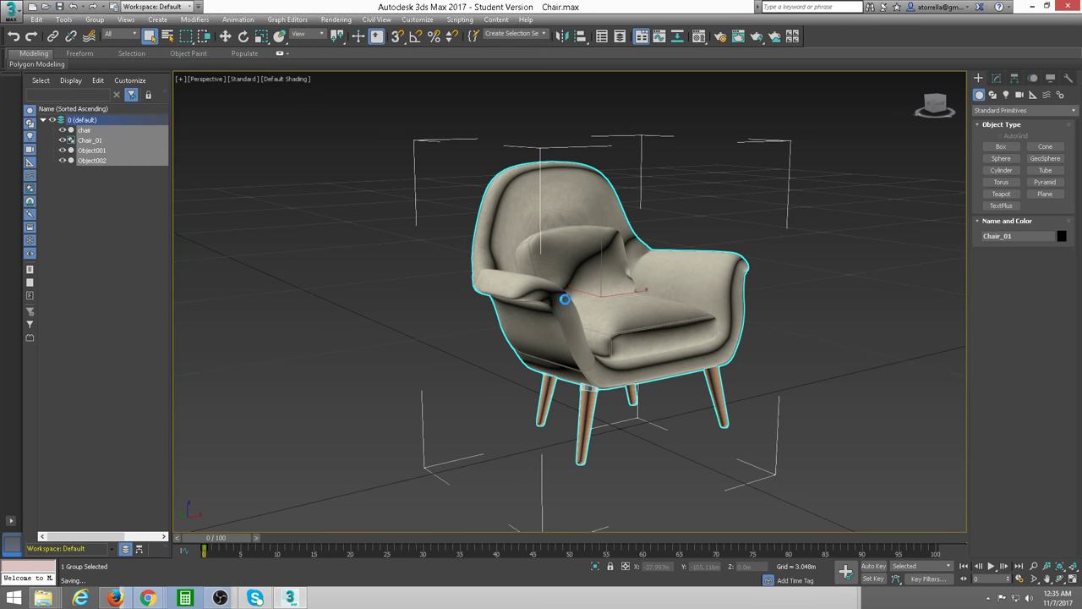
Reset 3ds Max to an empty scene and open CAD_MAX06.max from Recent Documents.
left_click(10, 10)
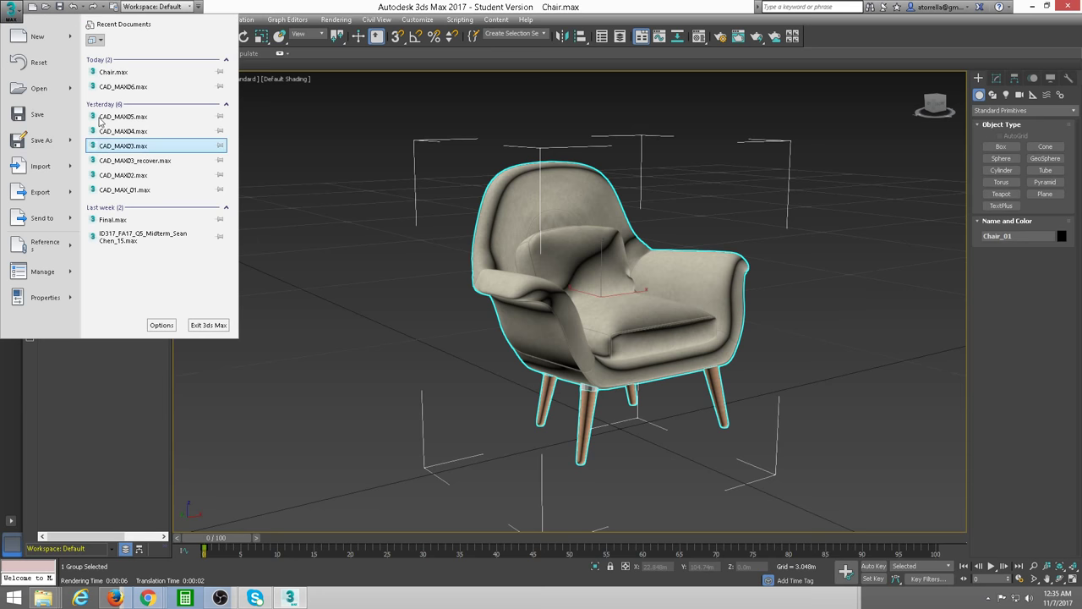
left_click(38, 64)
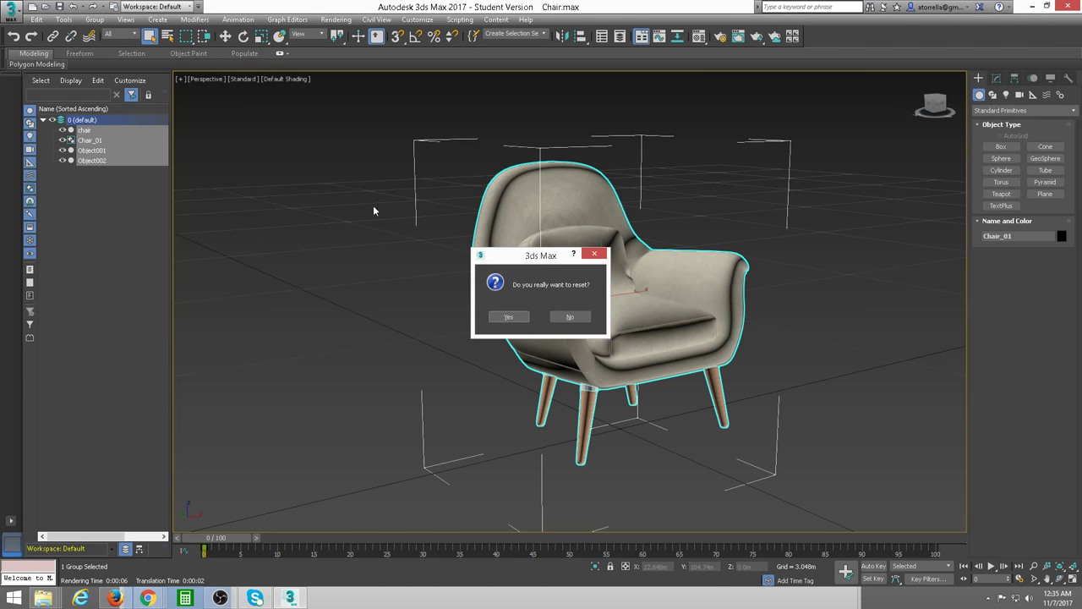
left_click(516, 313)
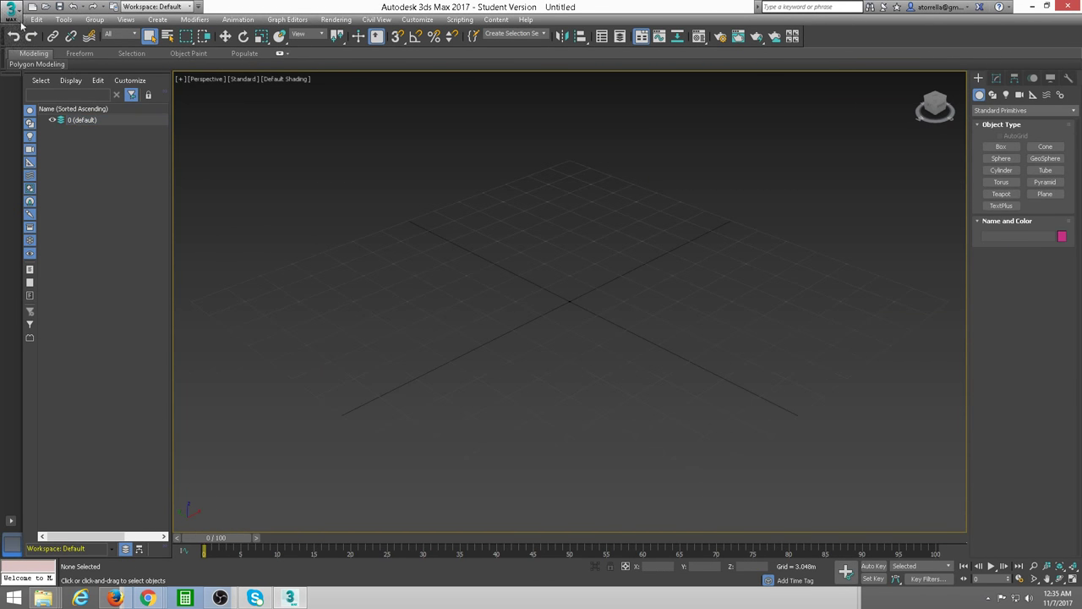
left_click(14, 11)
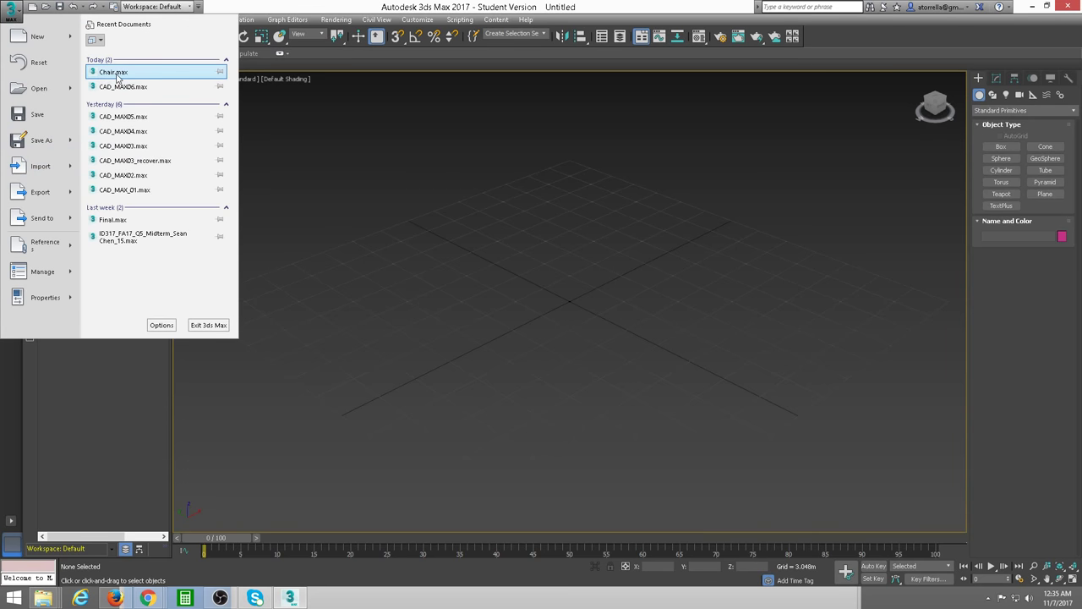
left_click(141, 87)
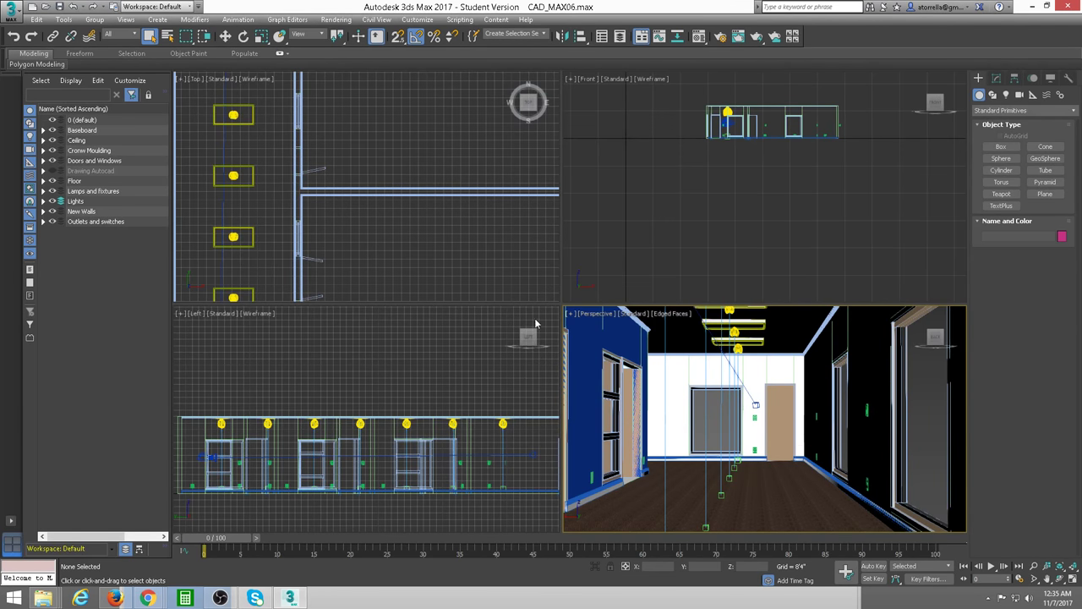
Create a new layer in the Layer Explorer and name it 'Furniture'.
left_click(510, 242)
left_click(700, 203)
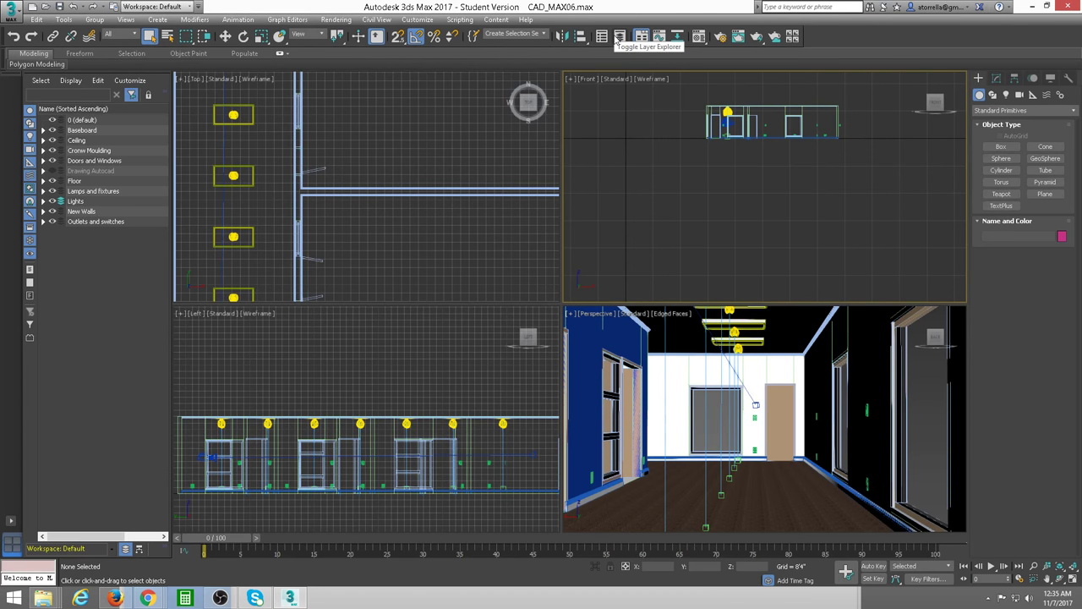
left_click(620, 38)
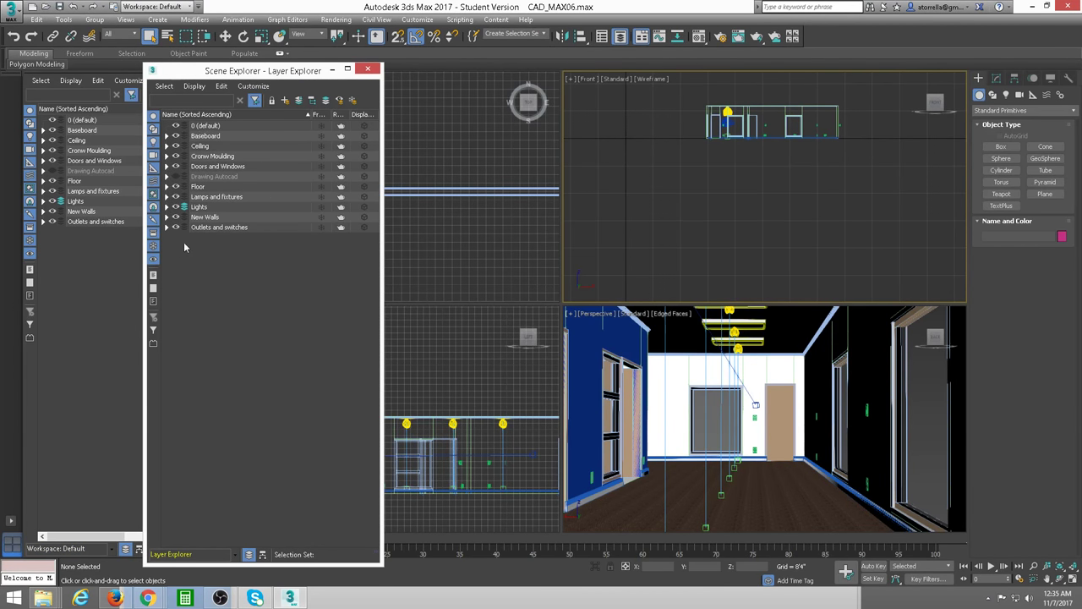
left_click(290, 107)
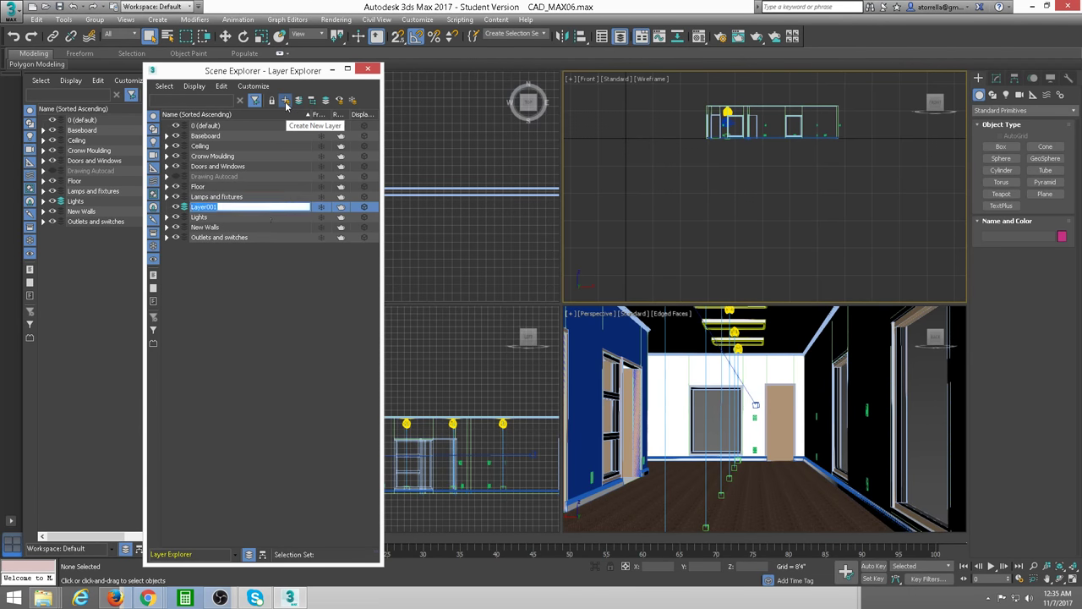
double_click(224, 207)
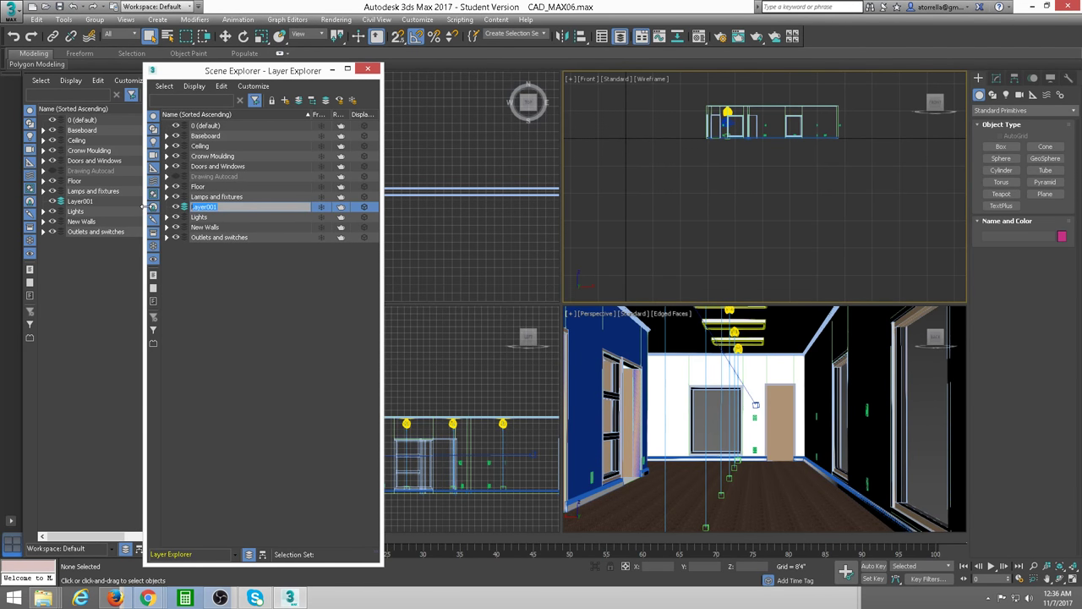
type("Furniture")
key("Return")
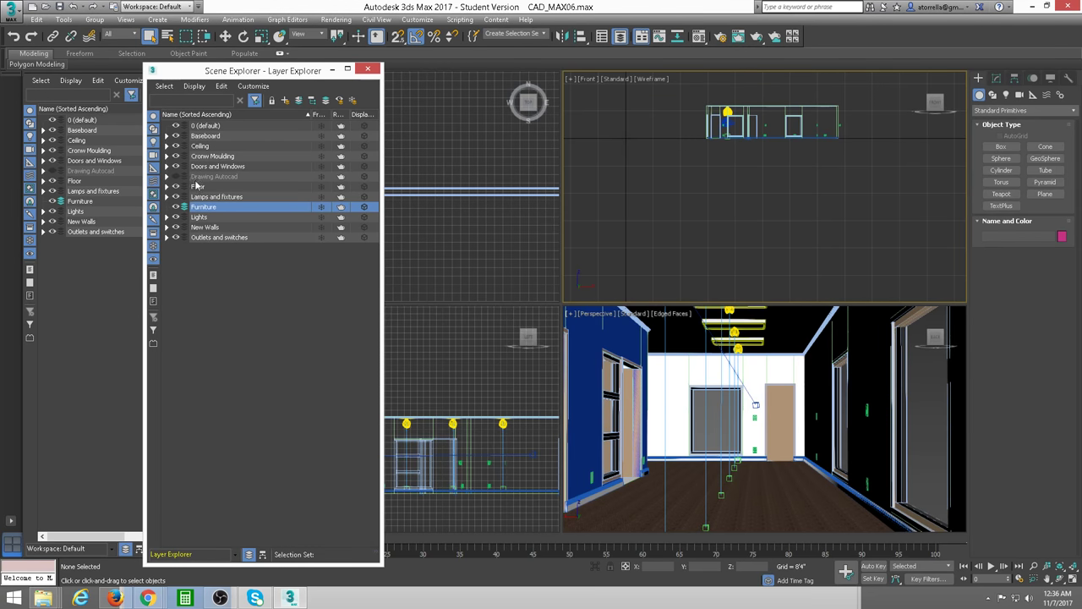
left_click(367, 68)
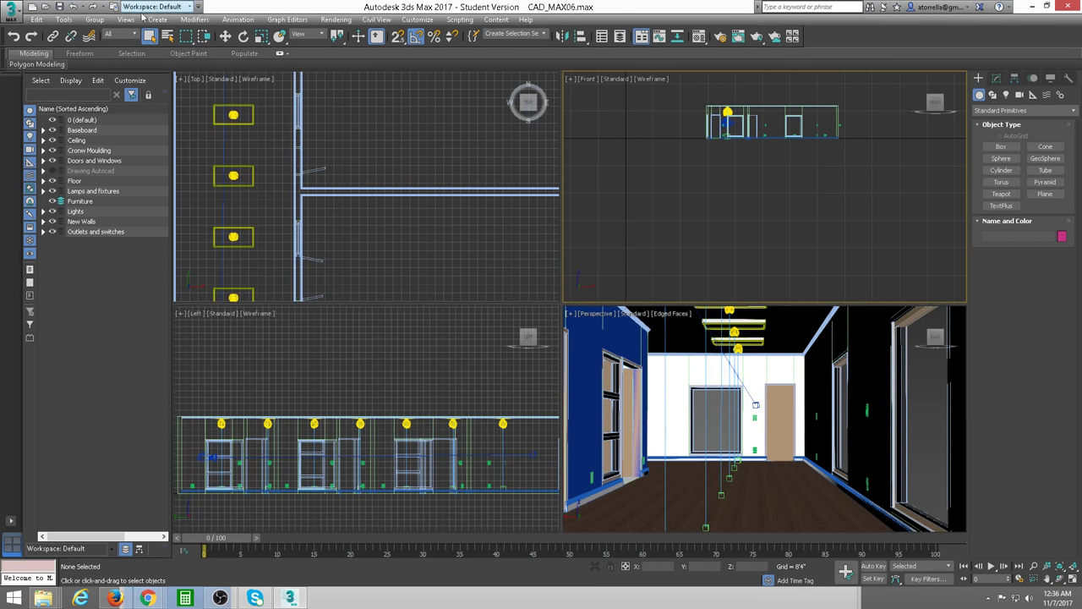
Merge the Chair_01 group from Desktop > CAD TO MAX > import > Chair_01 > Chair.max into the room.
left_click(10, 12)
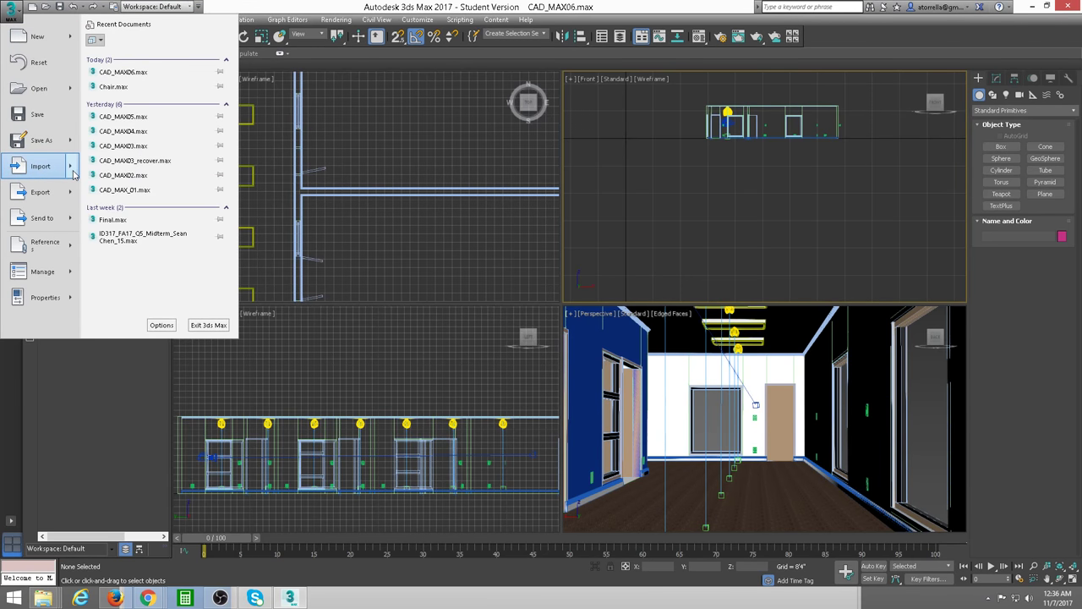
mouse_move(40, 166)
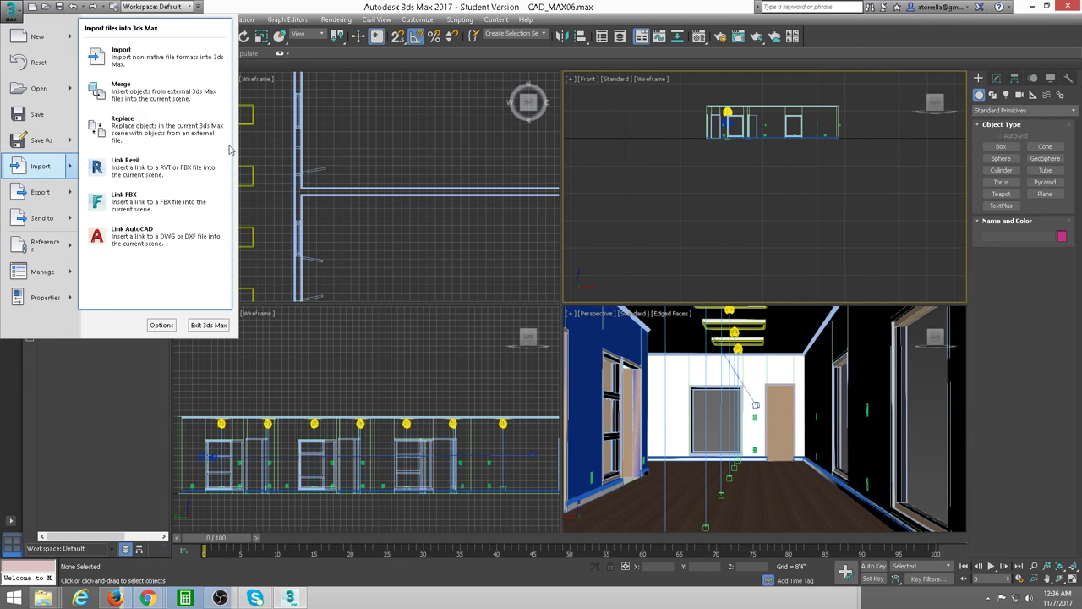
left_click(100, 93)
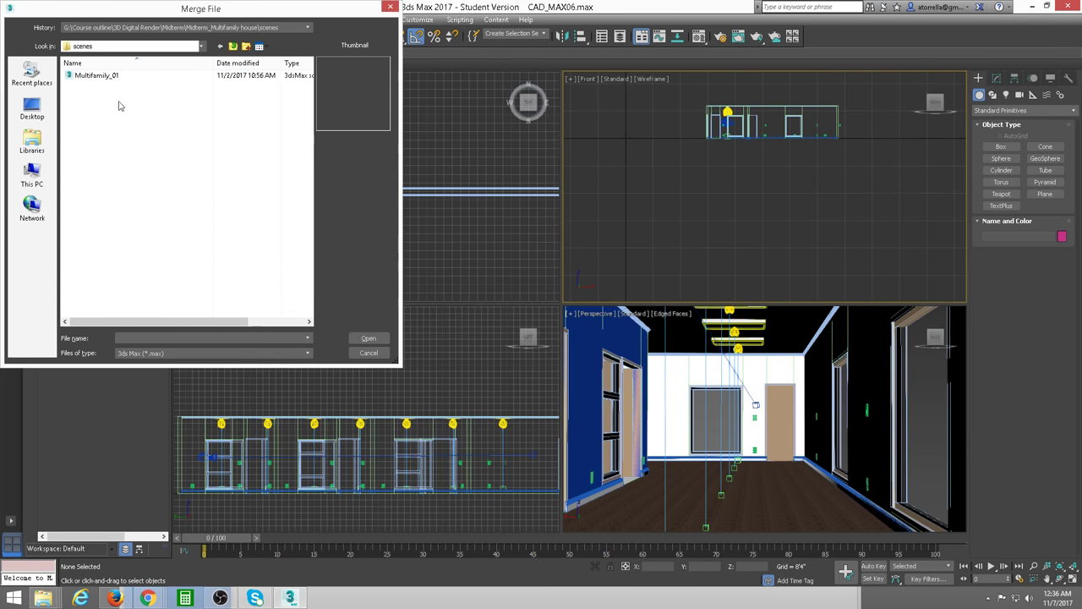
left_click(32, 108)
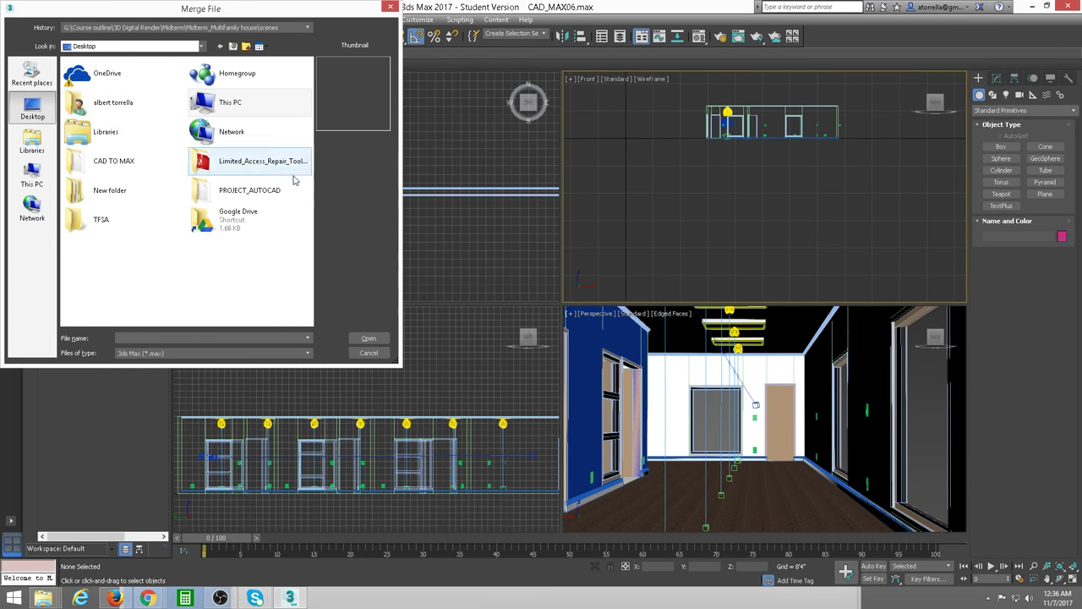
double_click(110, 160)
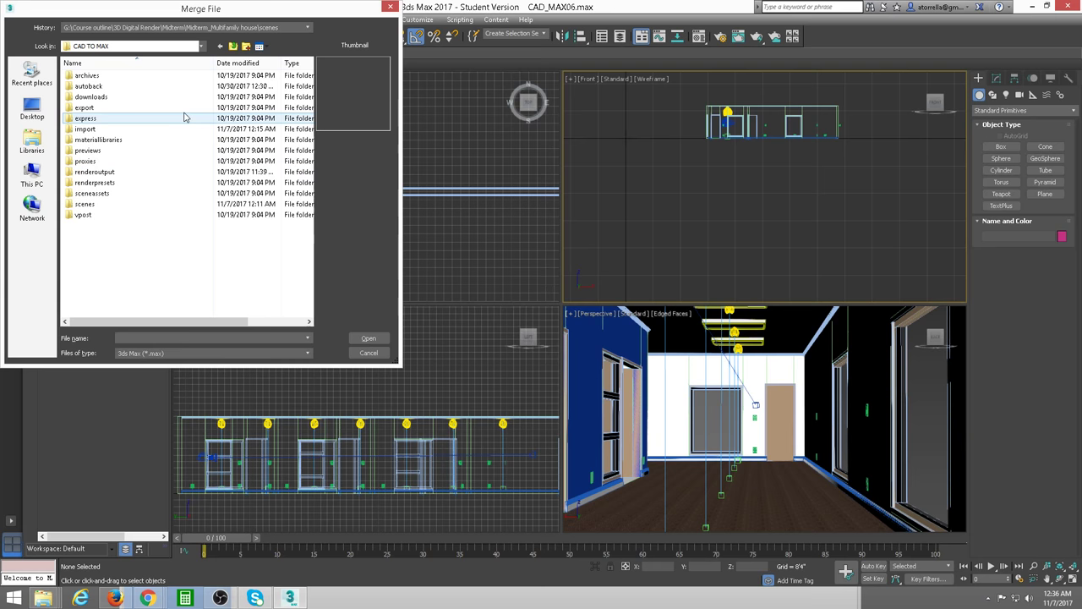
double_click(88, 130)
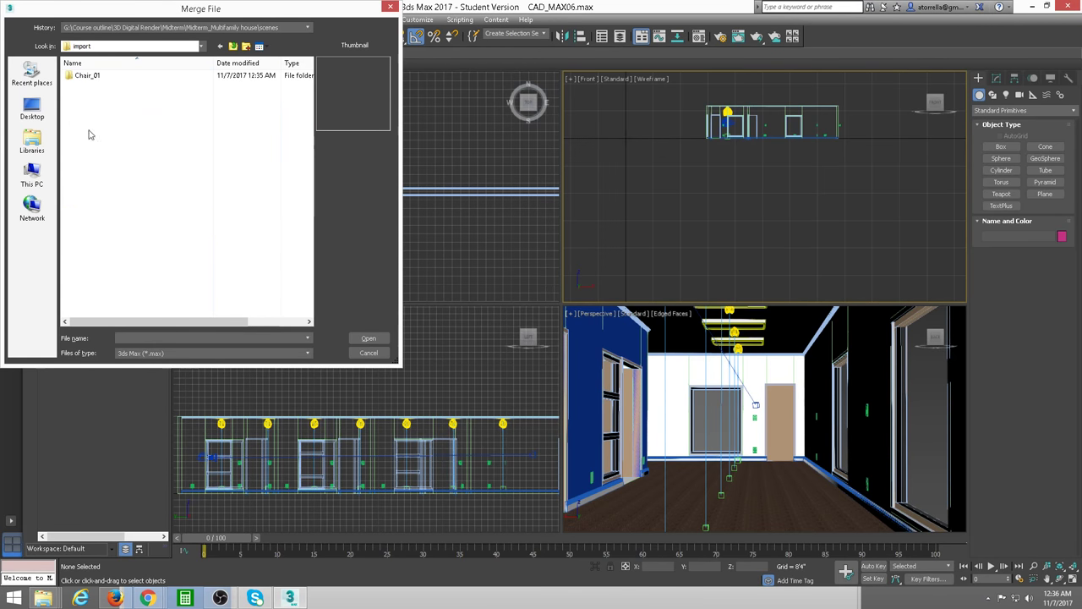
double_click(91, 76)
left_click(93, 84)
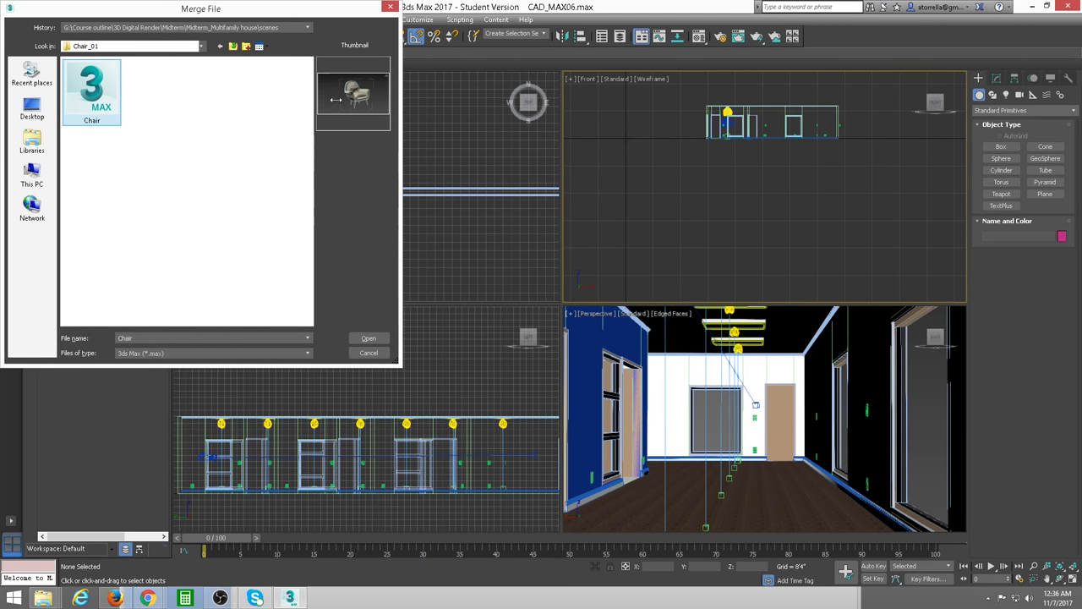
left_click(369, 338)
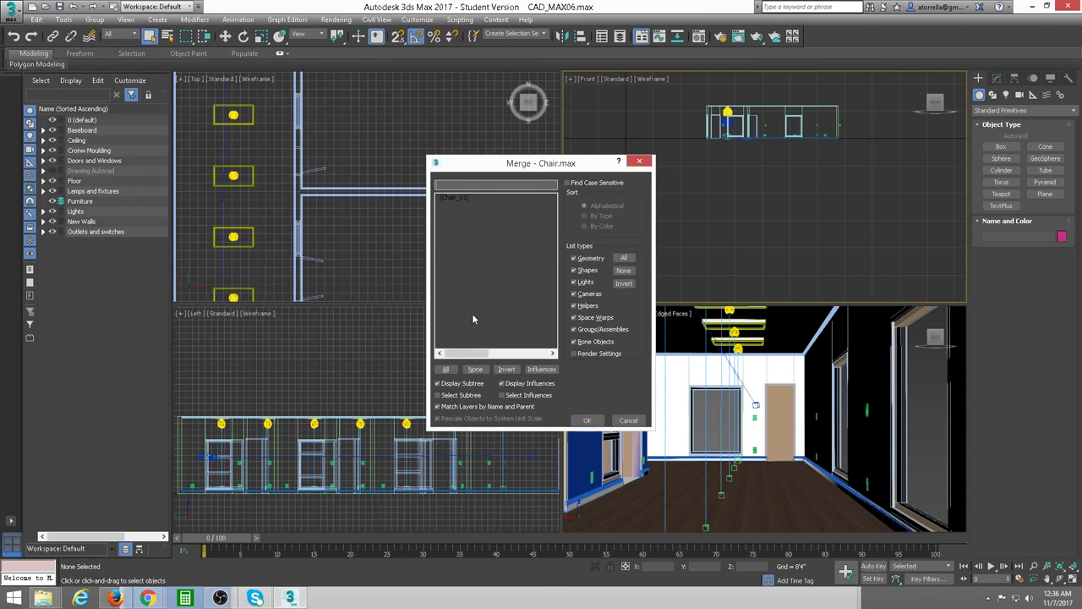
left_click(458, 200)
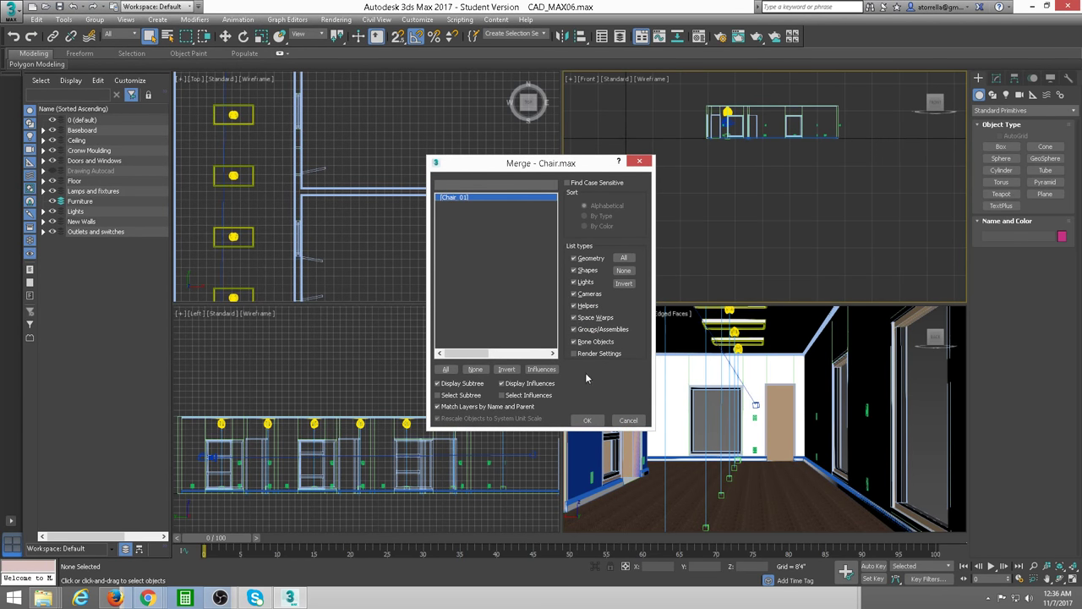
left_click(587, 420)
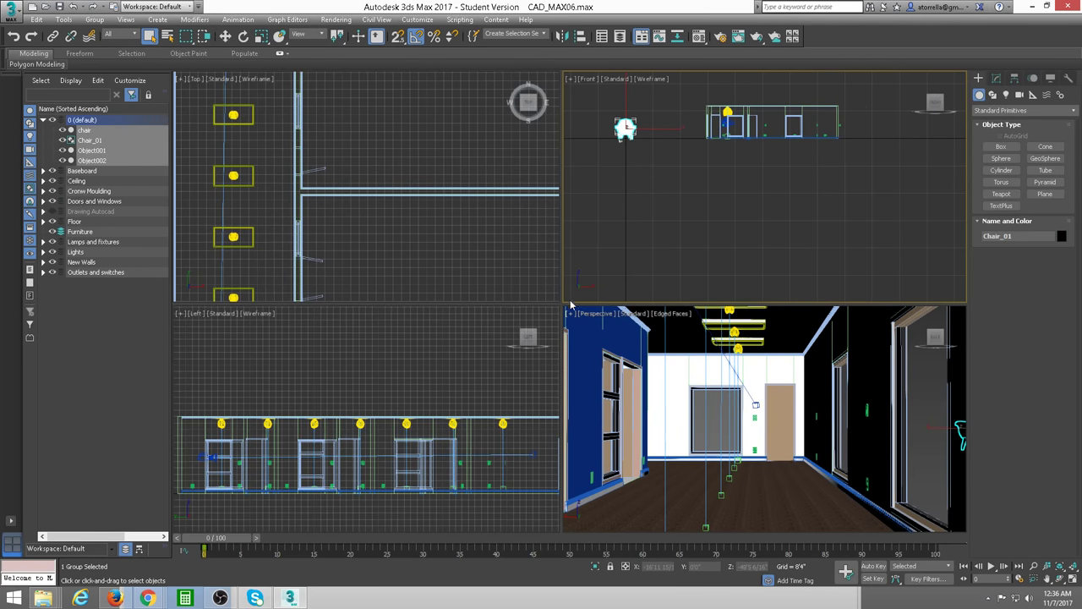
Maximise the Top view and move Chair_01 into the room beside a ceiling lamp near the wall.
left_click_drag(560, 301, 797, 408)
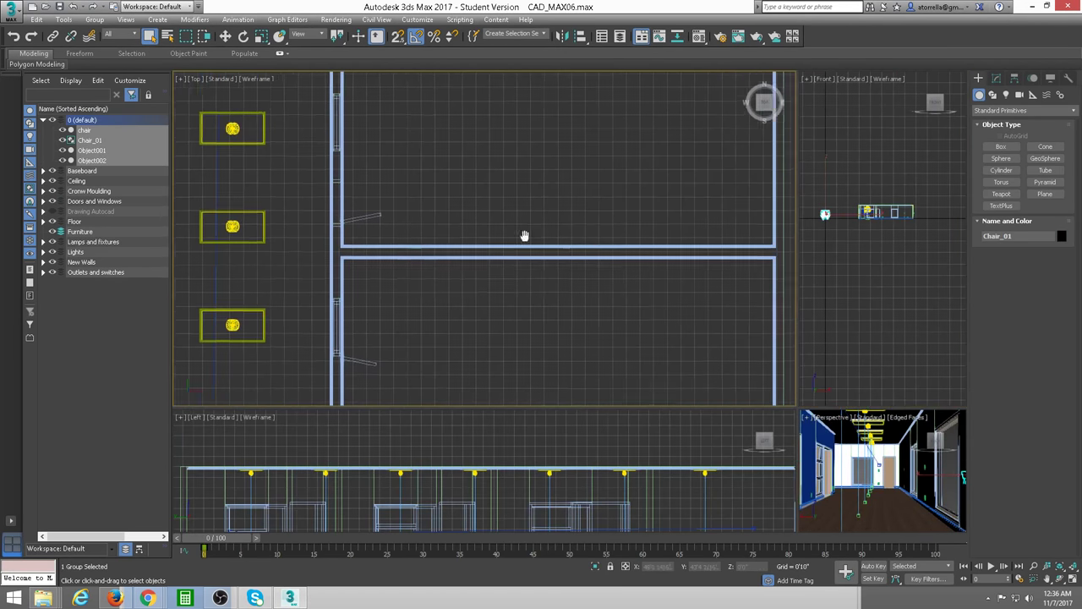
scroll(525, 245, "down", 4)
scroll(525, 245, "down", 2)
scroll(421, 293, "up", 2)
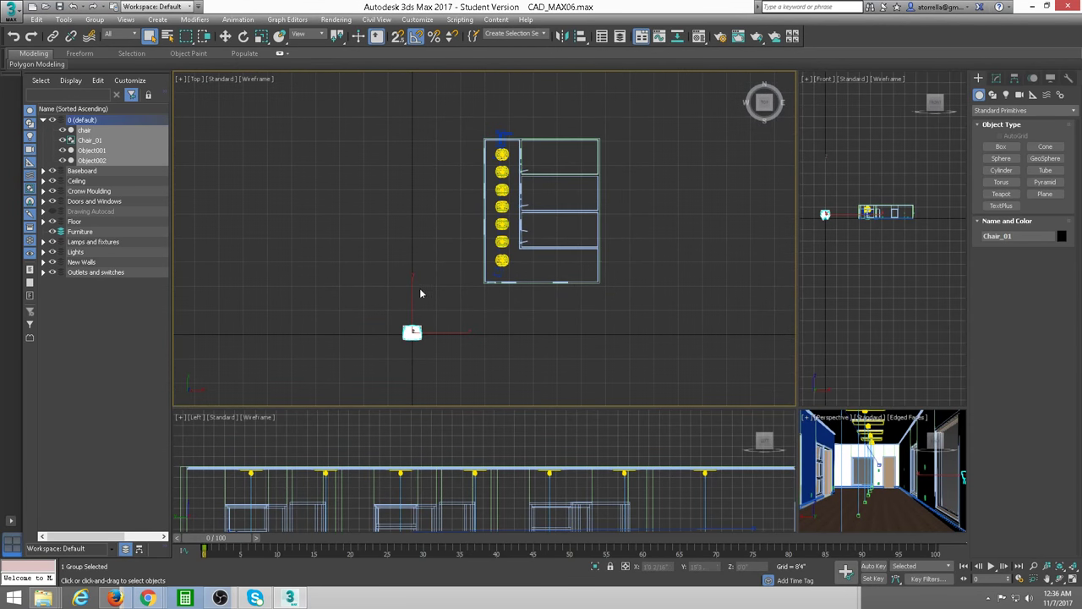
left_click(225, 35)
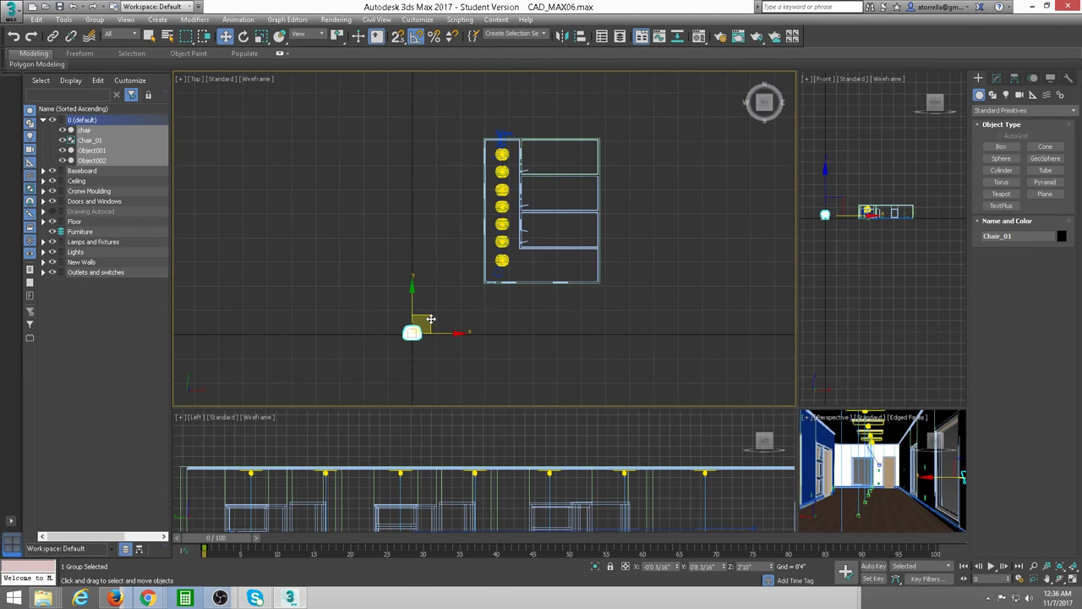
mouse_move(427, 318)
left_mouse_down()
mouse_move(562, 192)
mouse_move(513, 199)
mouse_move(522, 247)
mouse_move(505, 245)
left_mouse_up()
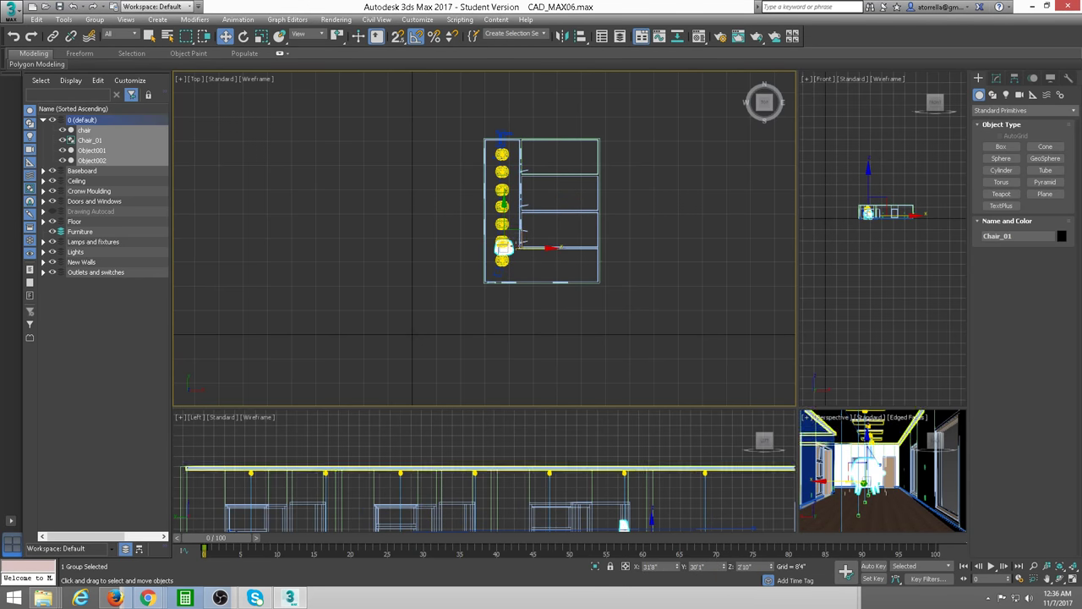
mouse_move(508, 255)
middle_mouse_down()
mouse_move(491, 279)
mouse_move(491, 228)
middle_mouse_up()
scroll(490, 280, "up", 8)
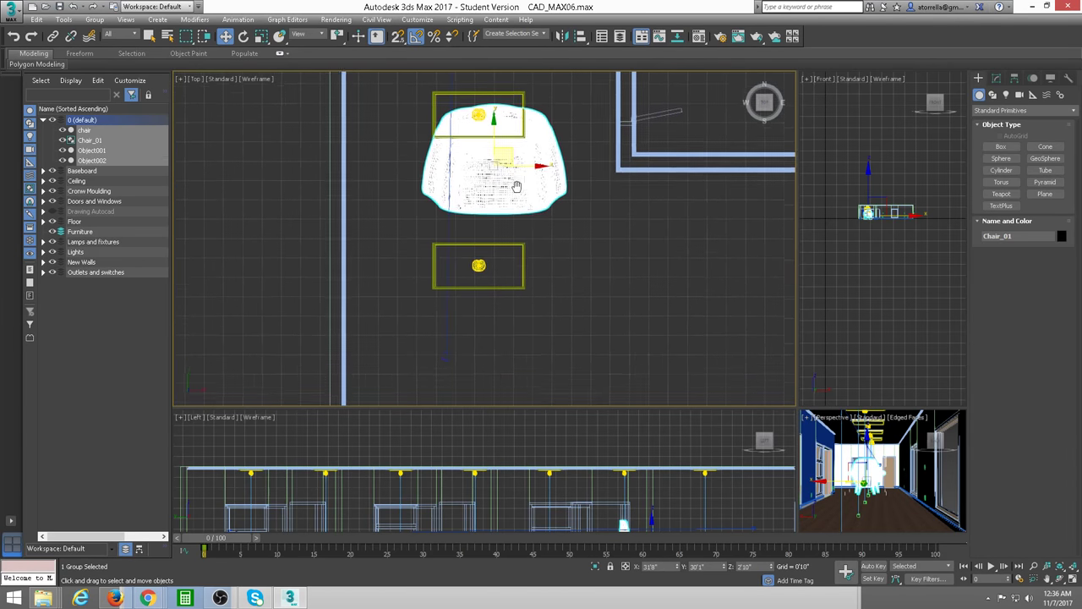
scroll(491, 229, "down", 1)
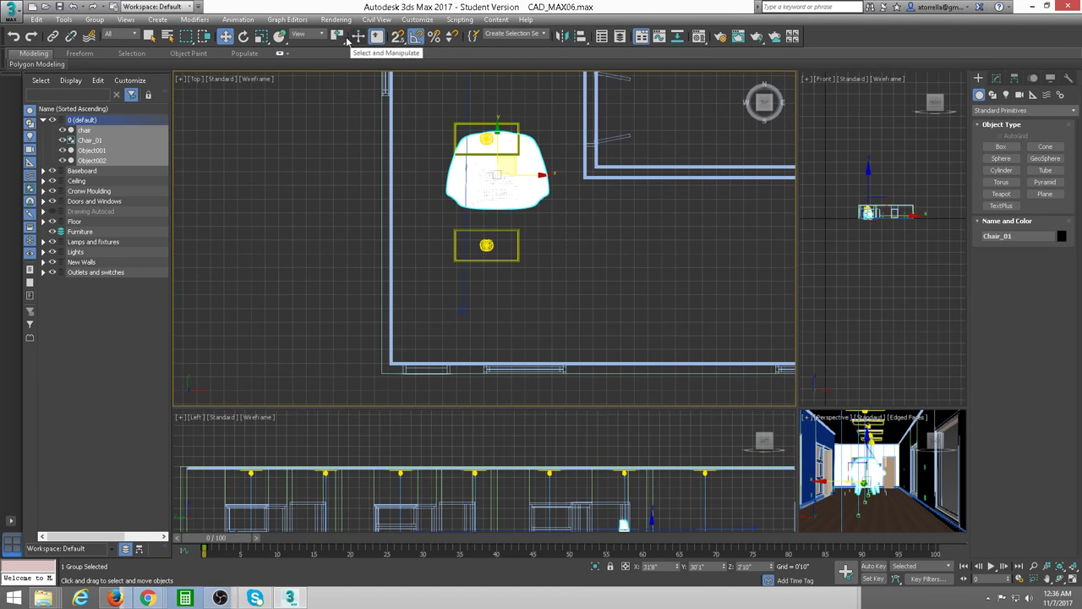
Rotate the armchair 90 degrees in the Top viewport.
left_click(244, 37)
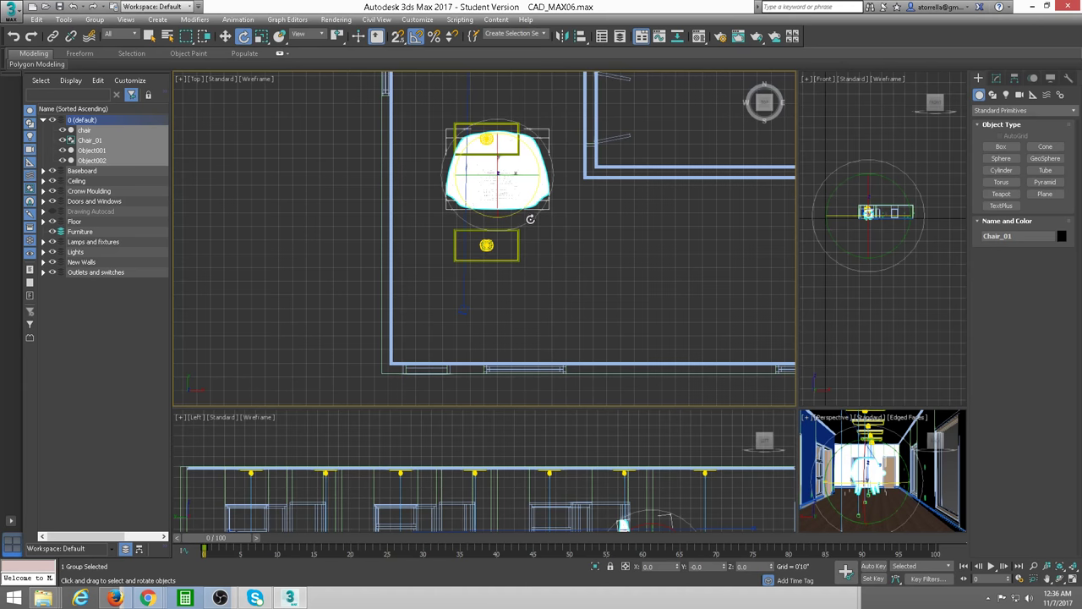
left_click_drag(527, 221, 560, 170)
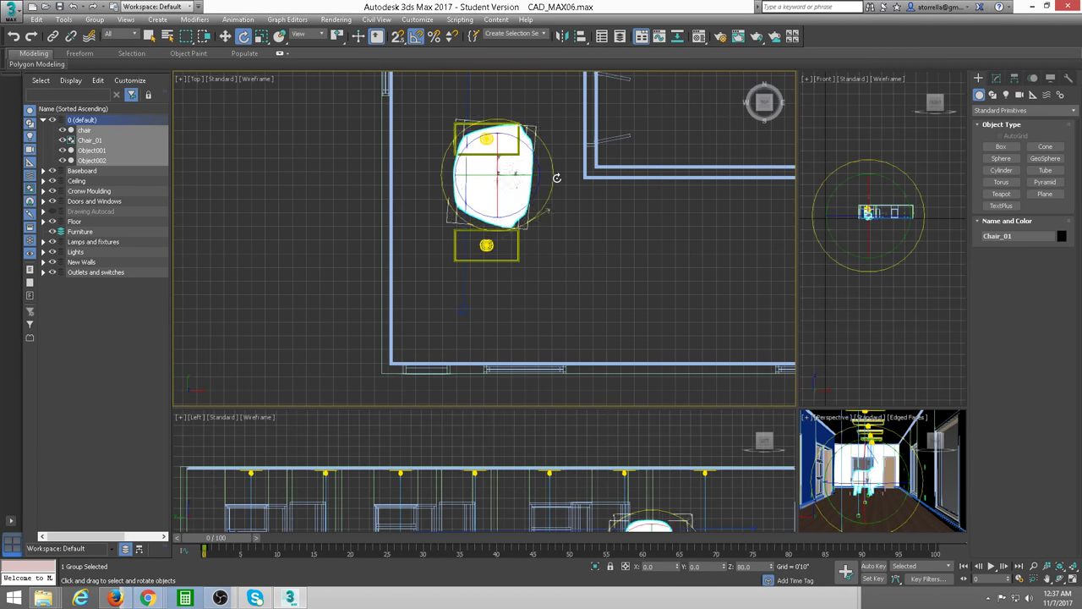
left_click_drag(559, 171, 557, 179)
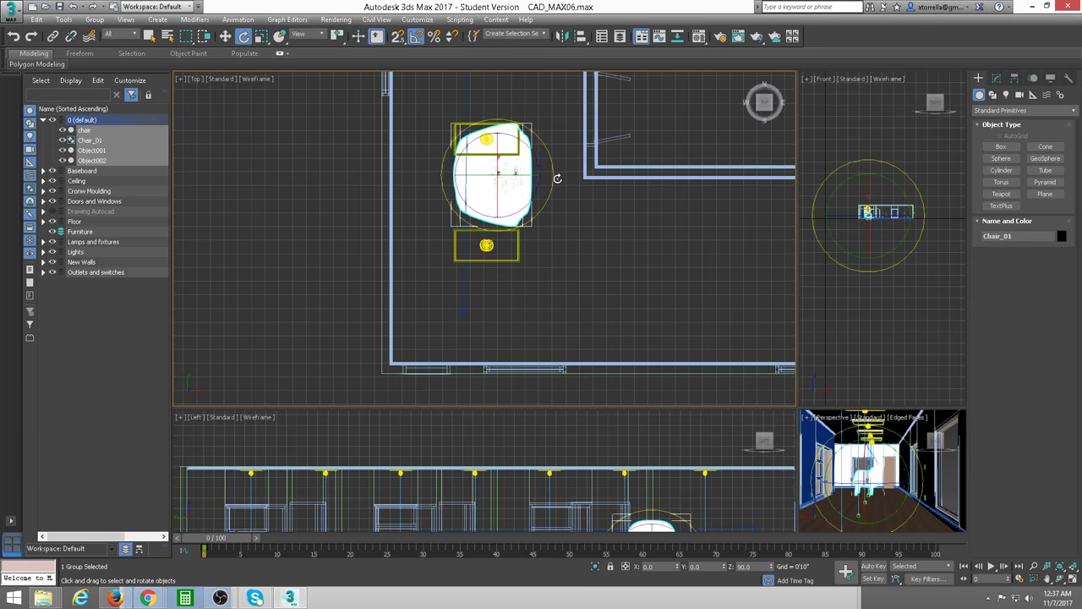
Slide the armchair left against the wall beside the ceiling lights.
scroll(625, 274, "down", 3)
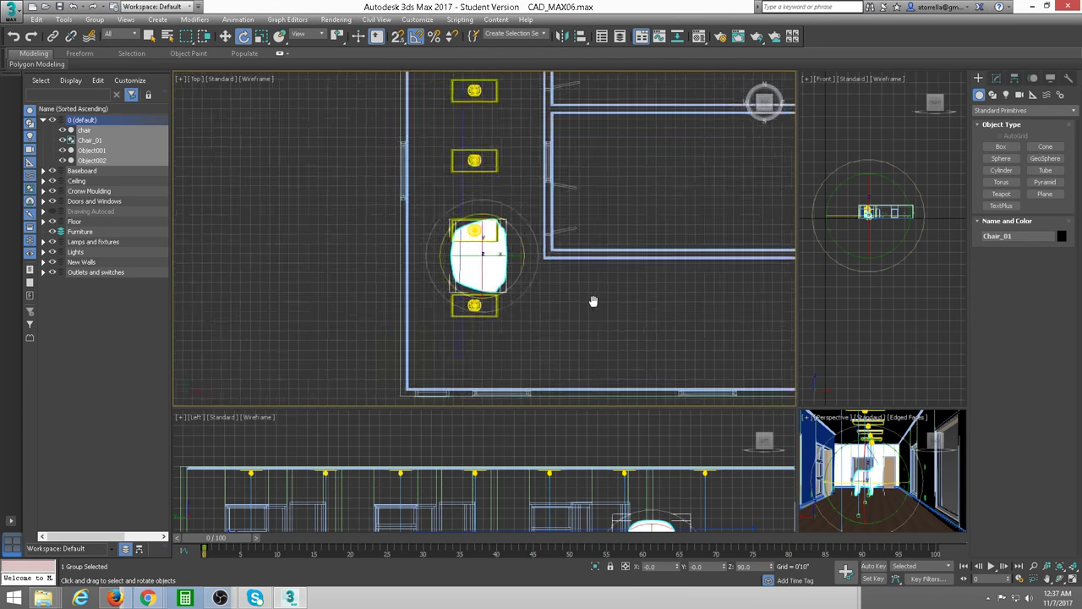
left_click(225, 35)
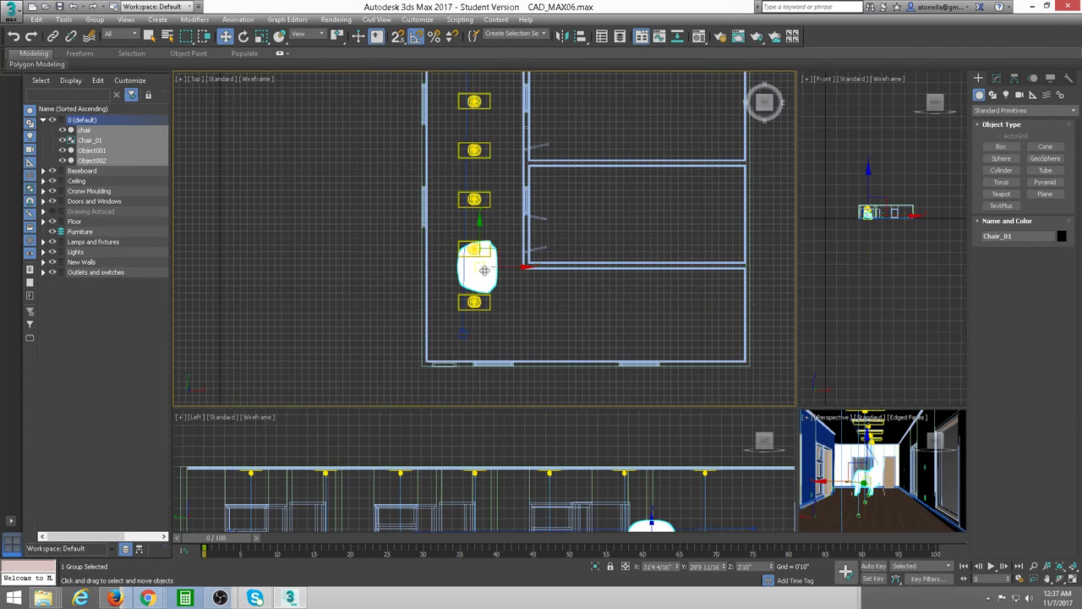
mouse_move(498, 255)
left_mouse_down()
mouse_move(476, 259)
mouse_move(468, 276)
left_mouse_up()
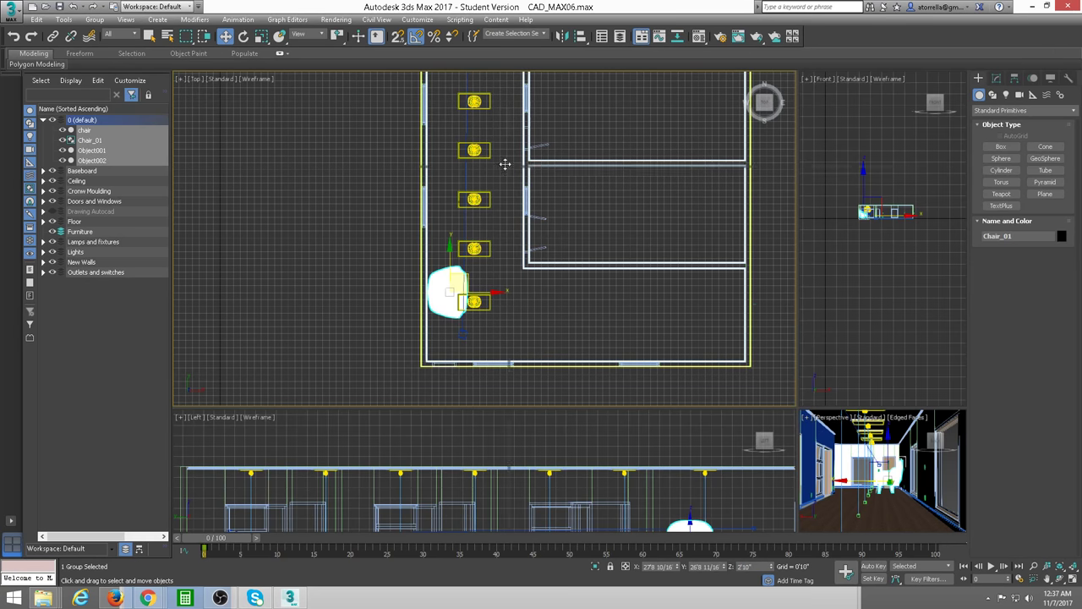
Enlarge the Perspective viewport and pan it so the back wall and armchair fill the view.
left_click_drag(797, 409, 461, 139)
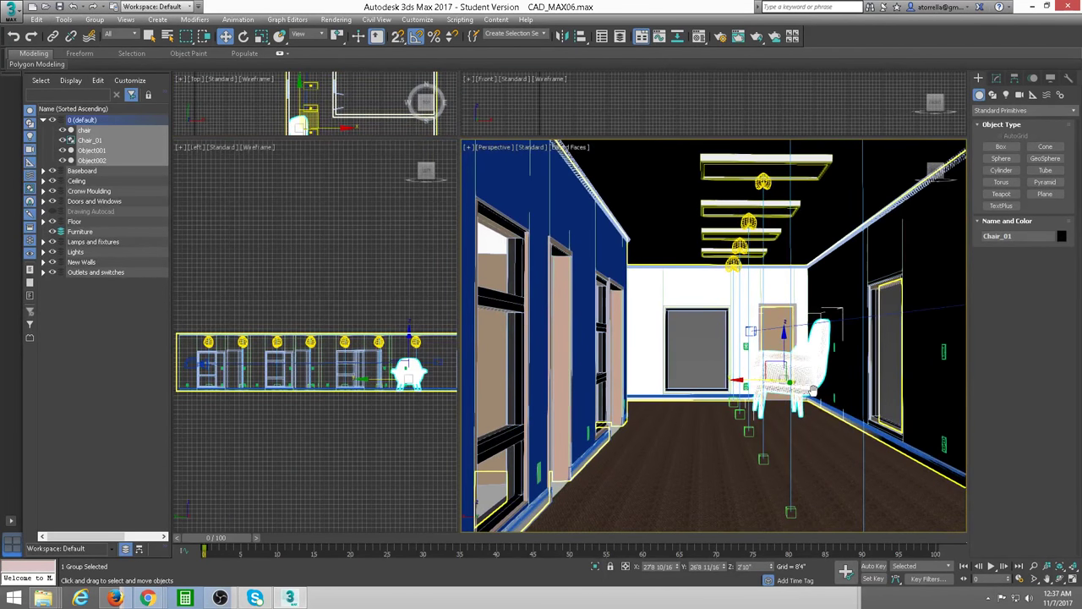
middle_click_drag(810, 390, 753, 405)
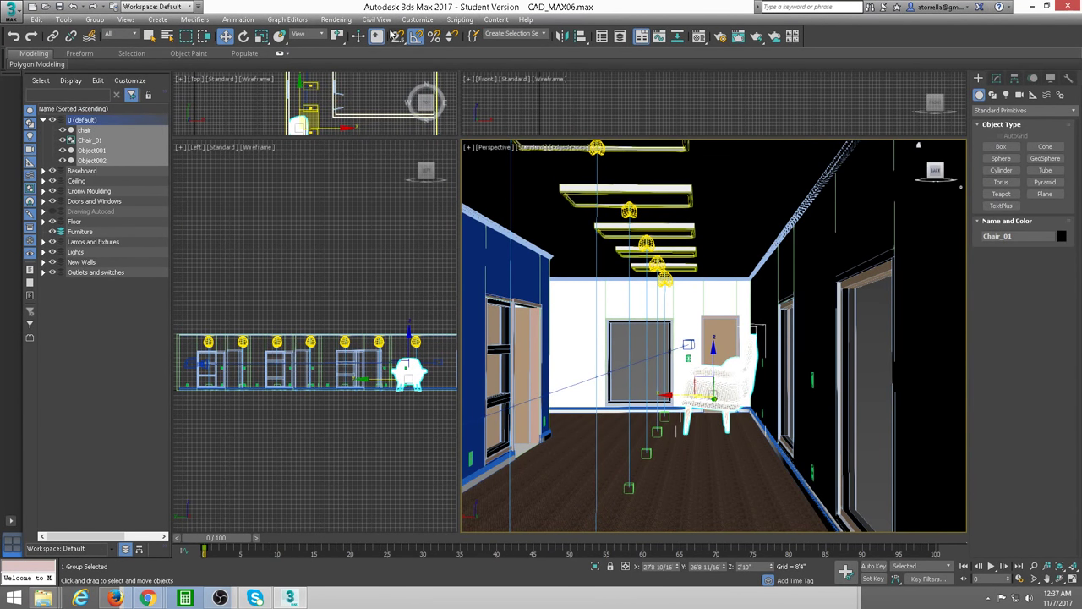
left_click(264, 38)
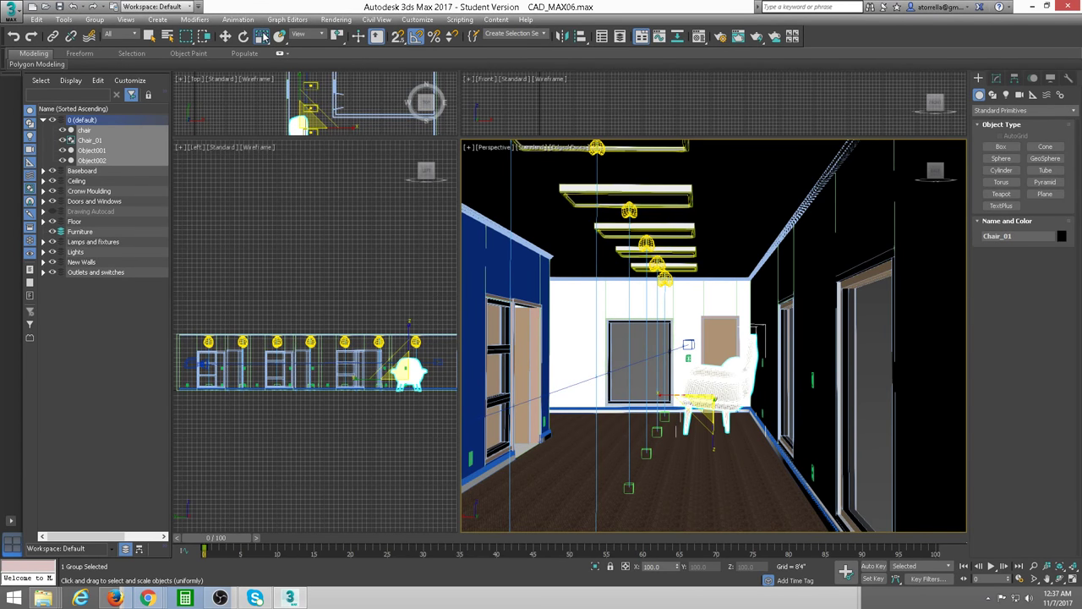
left_click_drag(263, 38, 264, 71)
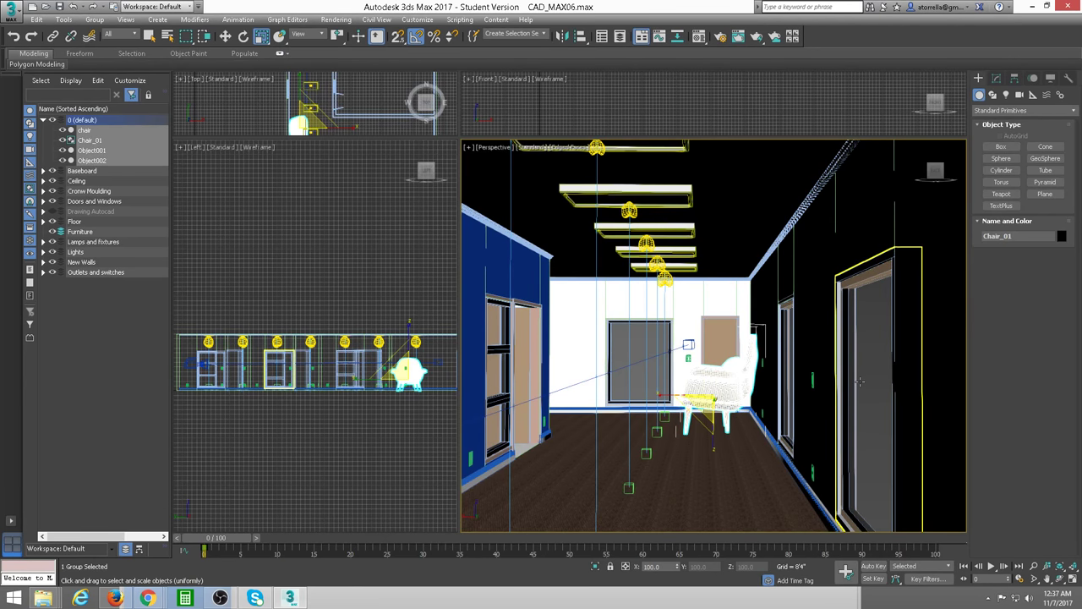
middle_click_drag(859, 382, 785, 313)
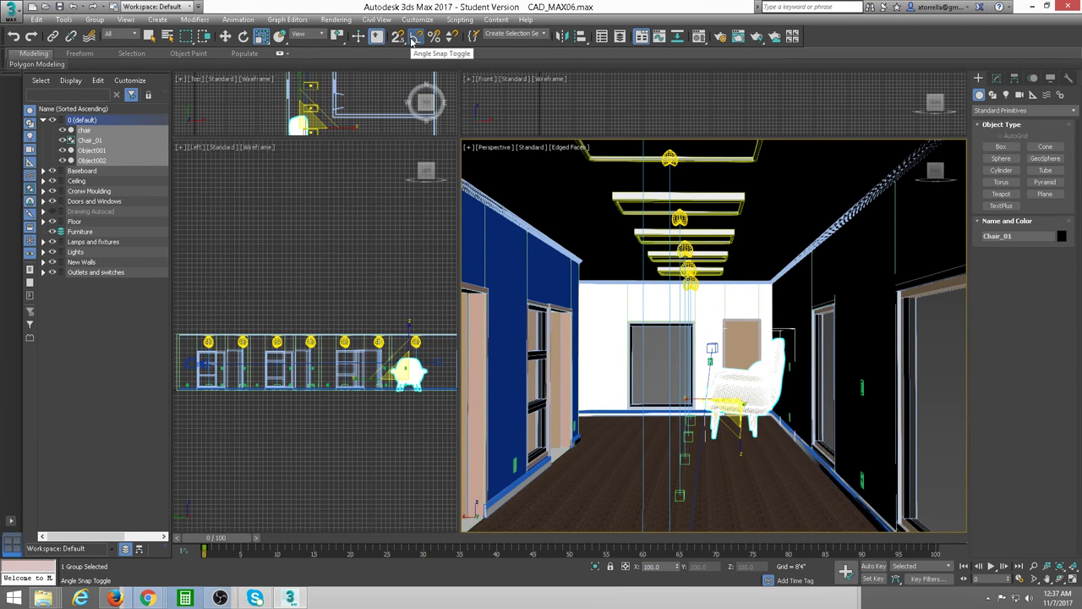
With 3D vertex snap on, drag the armchair by a vertex slightly down-left.
left_click_drag(397, 37, 399, 88)
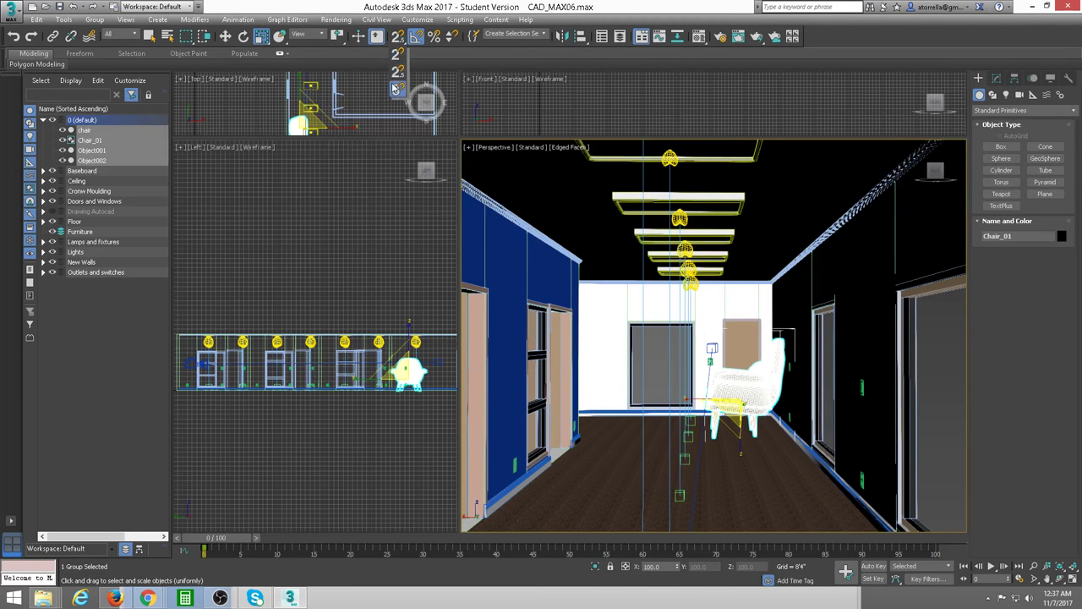
left_click_drag(685, 397, 742, 402)
left_click_drag(740, 413, 736, 437)
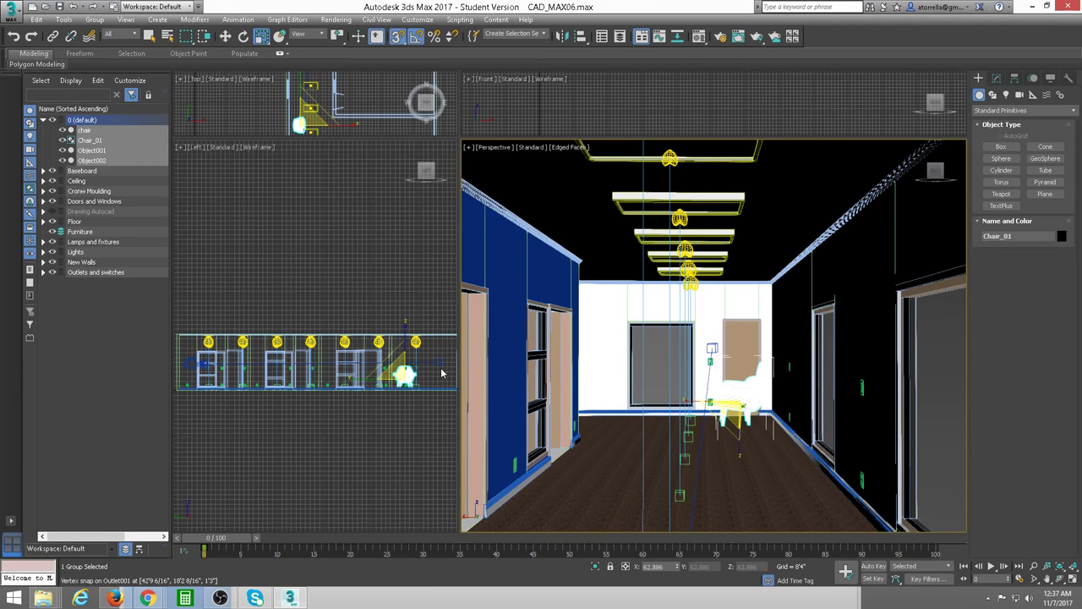
Zoom the side view and, with snaps off, lower the armchair until its legs rest on the floor.
scroll(337, 286, "up", 5)
scroll(337, 286, "up", 2)
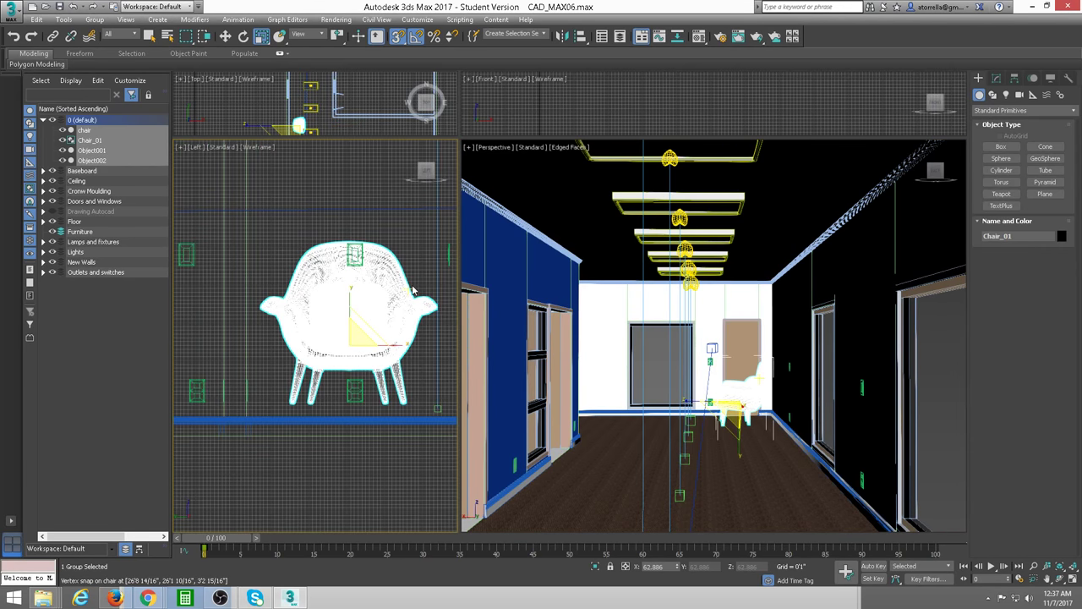
left_click(225, 35)
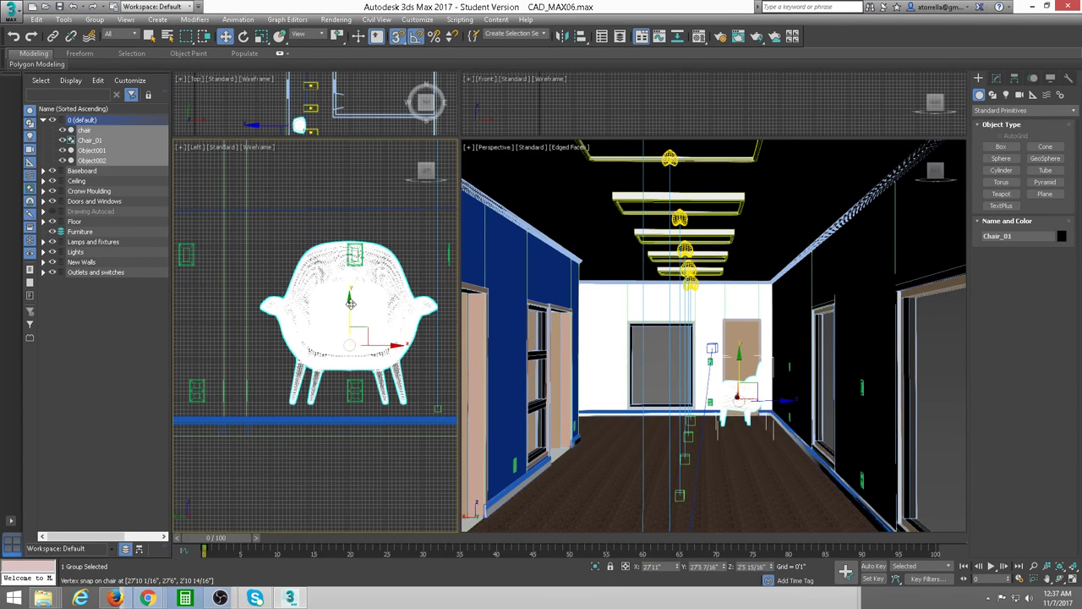
mouse_move(339, 302)
left_mouse_down()
mouse_move(351, 331)
mouse_move(351, 323)
left_mouse_up()
left_click(398, 36)
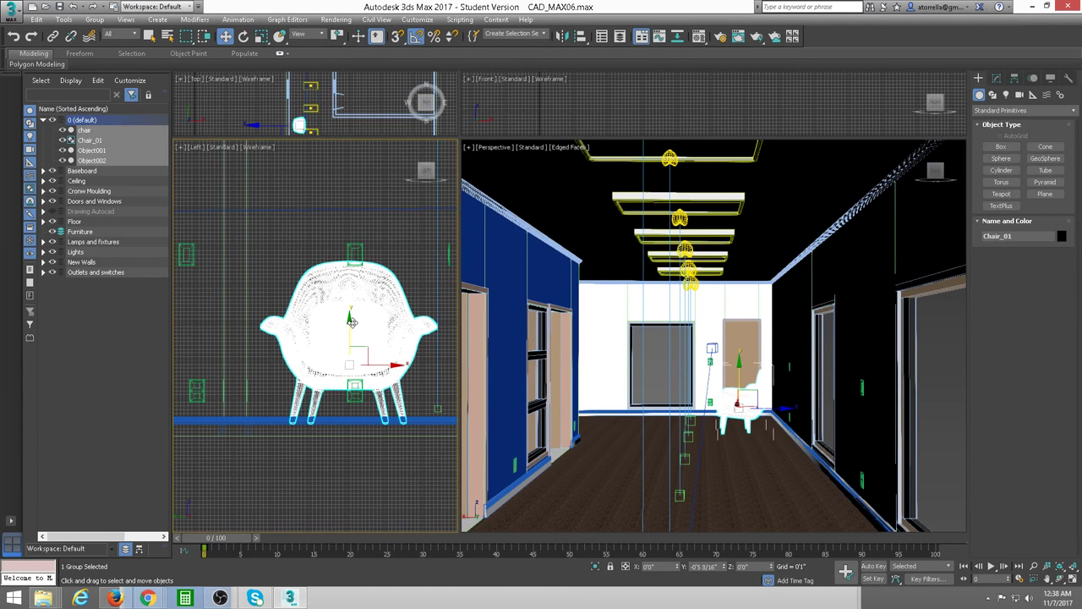
mouse_move(353, 322)
left_mouse_down()
mouse_move(360, 349)
mouse_move(362, 333)
left_mouse_up()
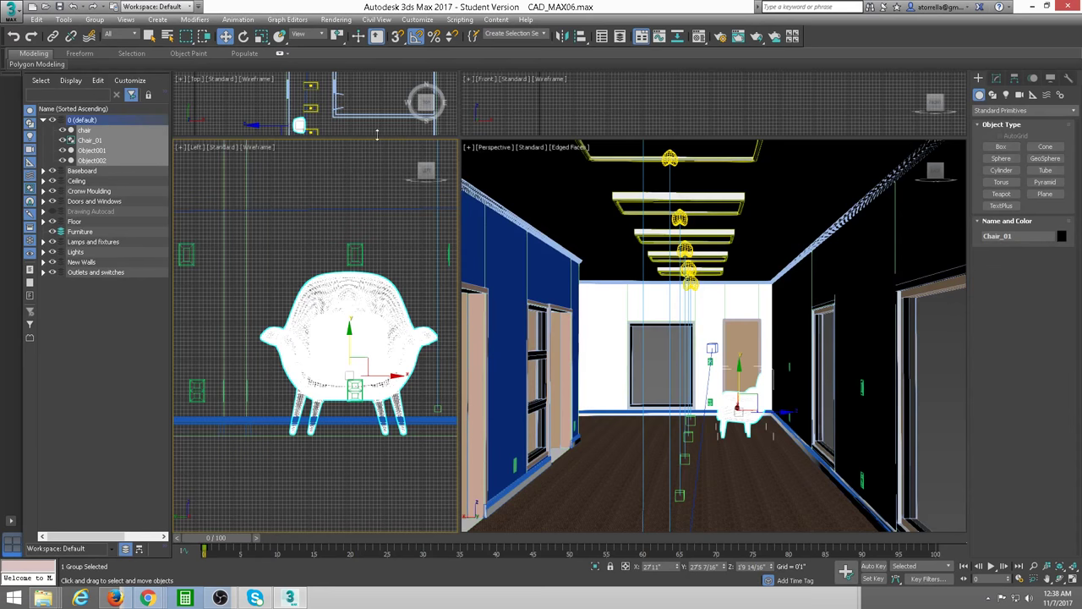
left_click_drag(459, 141, 602, 394)
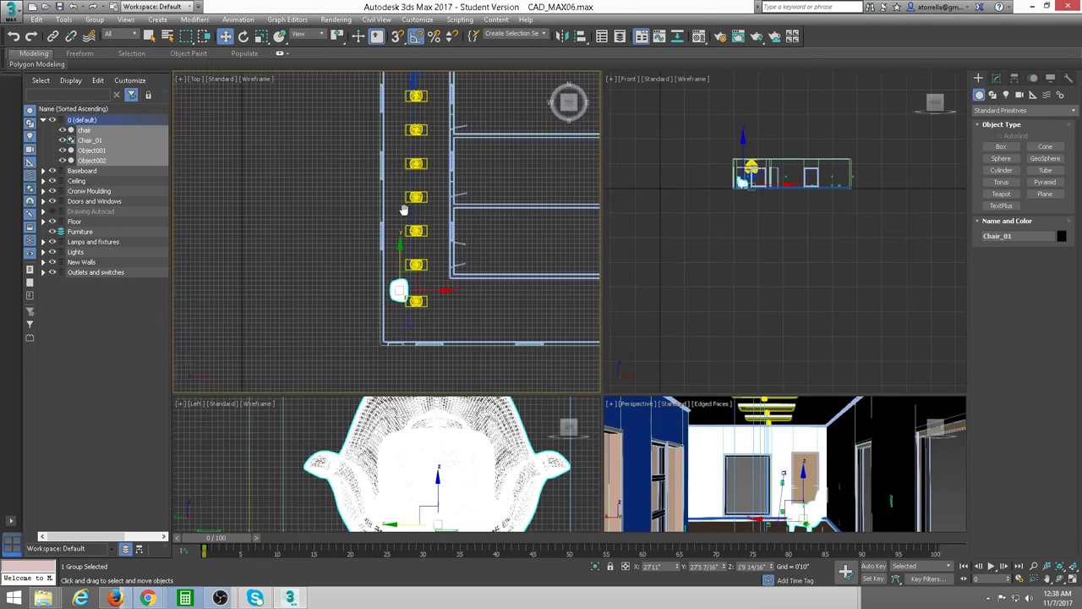
Push the armchair toward the wall corner in the Top view, then view through PhysCamera001.
middle_click_drag(397, 218, 410, 271)
scroll(397, 212, "up", 2)
middle_click_drag(407, 208, 398, 169)
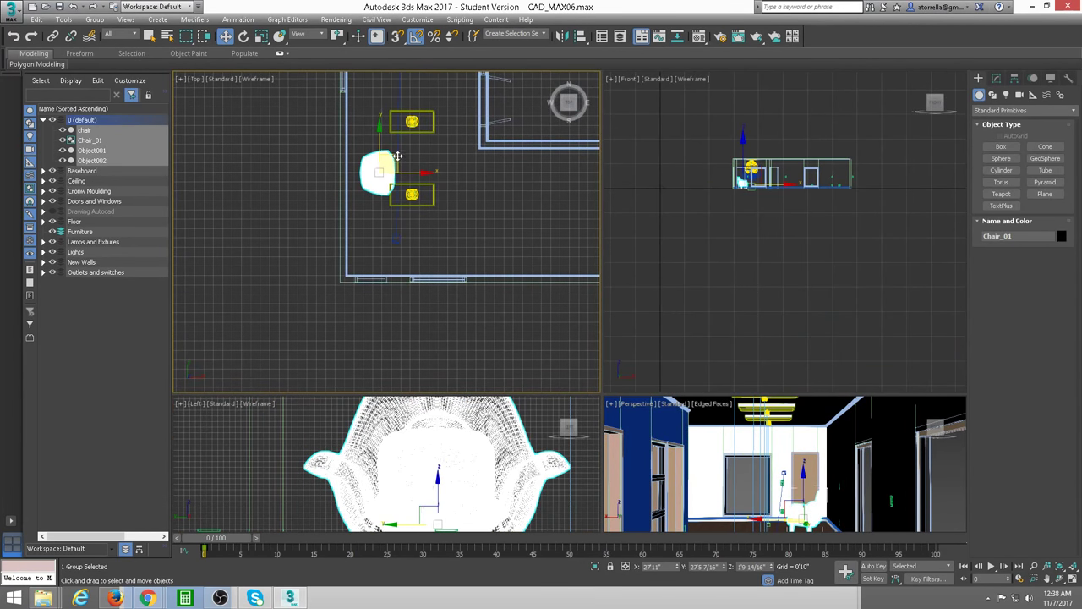
left_click_drag(397, 169, 386, 192)
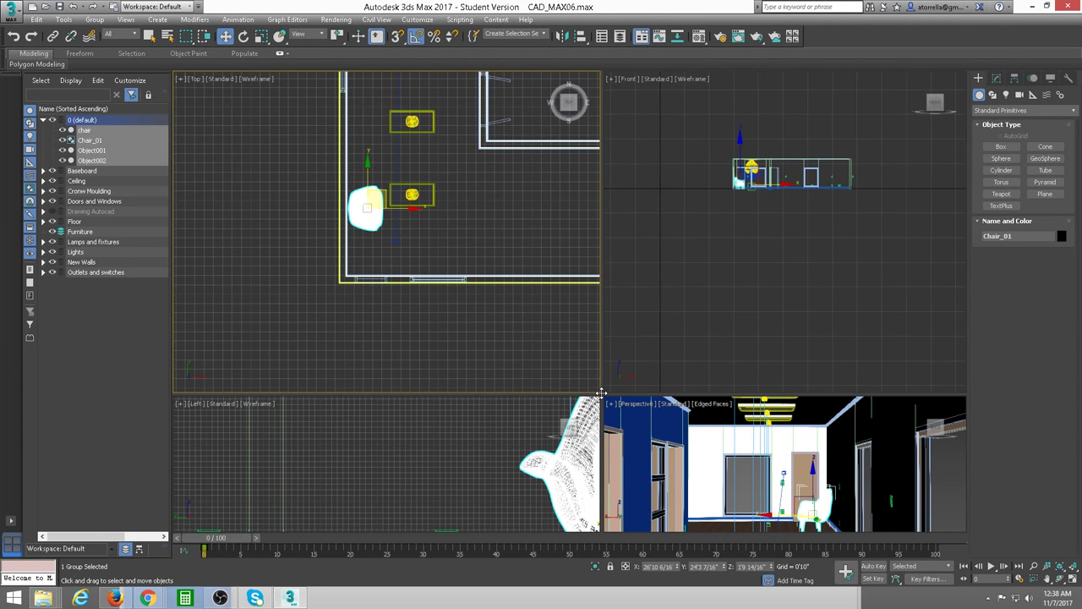
left_click_drag(600, 392, 391, 171)
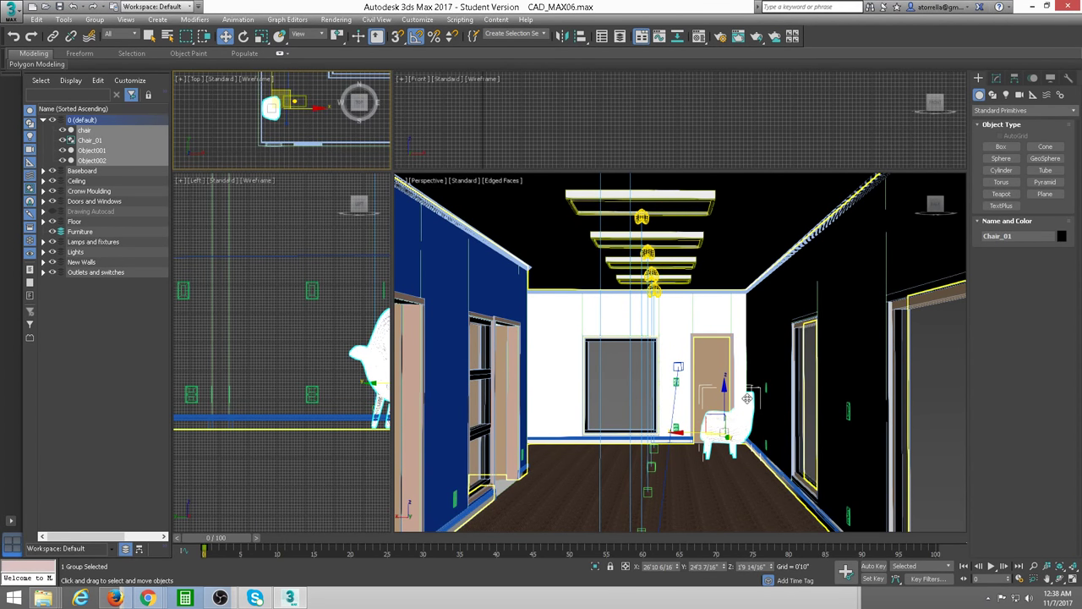
key("c")
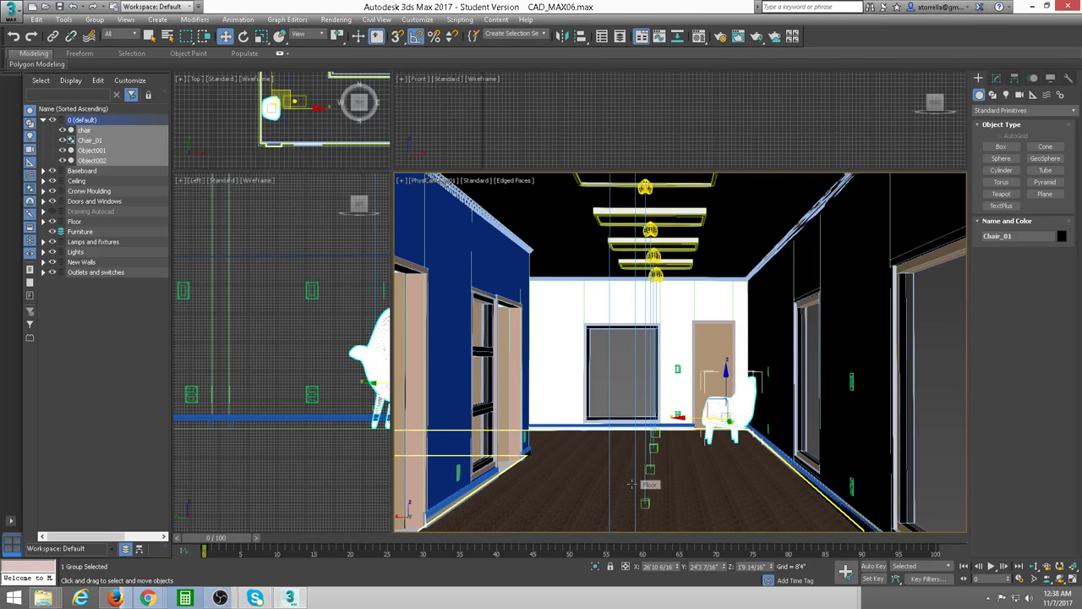
Render the PhysCamera001 view with Shift+Q (Render Production).
key("shift+q")
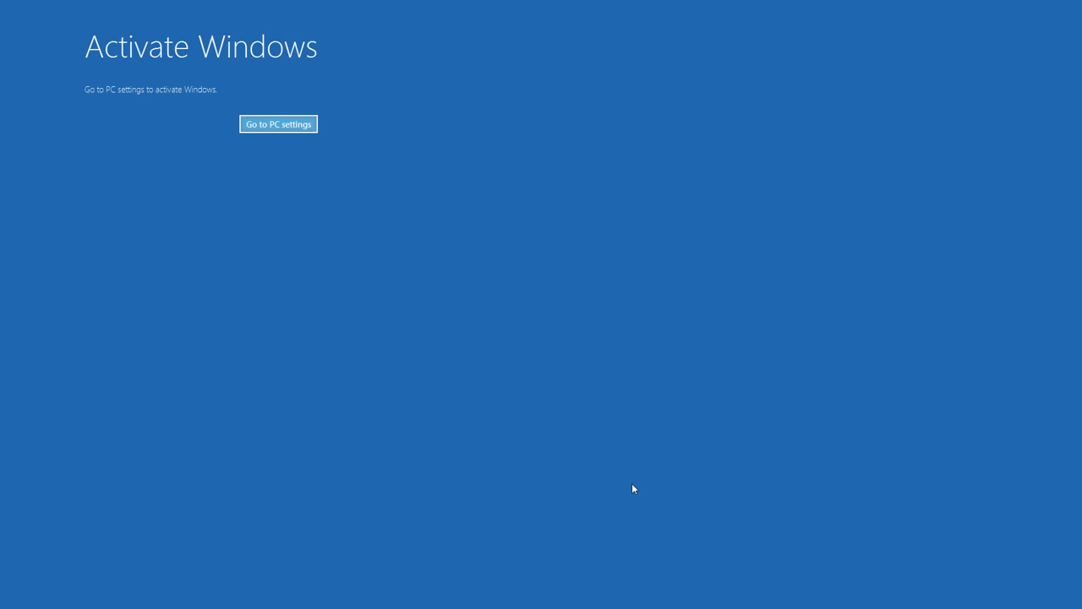
Dismiss the Windows activation prompt via PC settings and close that app.
key("Return")
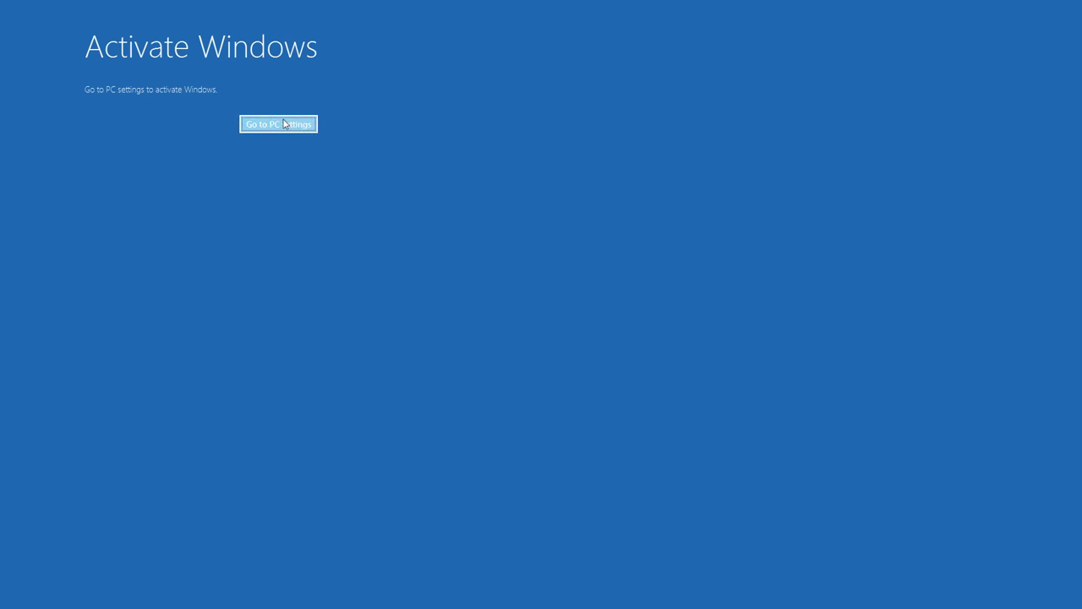
left_click(1076, 6)
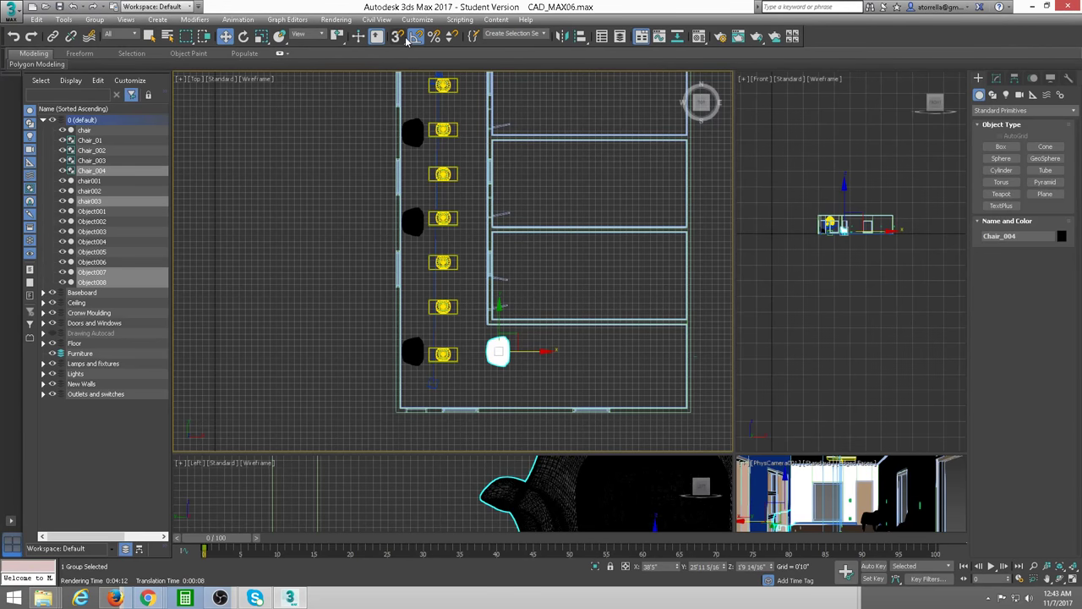
Move the white armchair down against the bottom wall.
key("e")
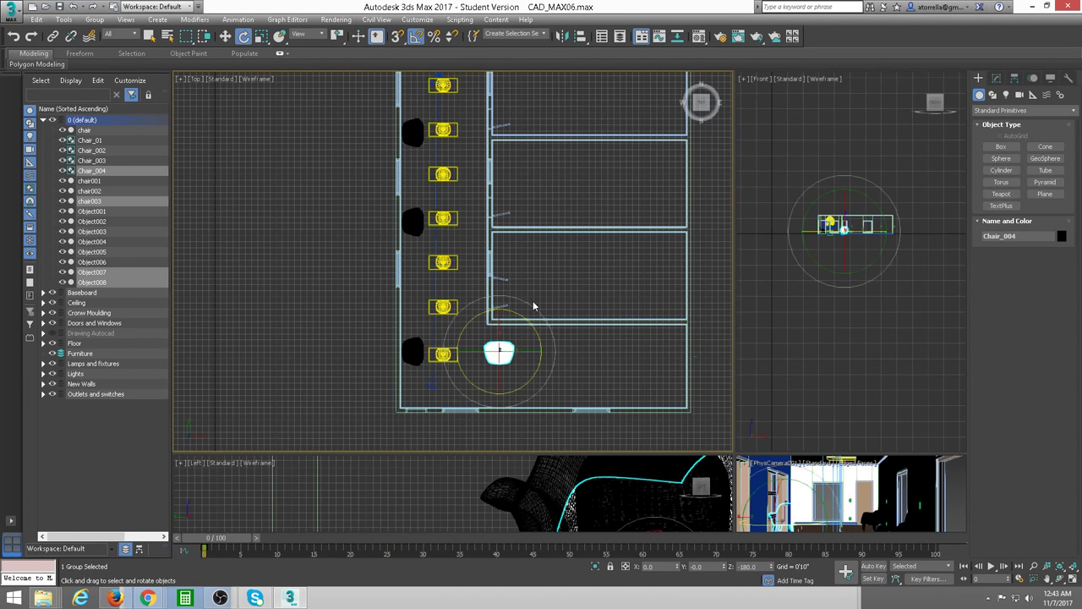
key("w")
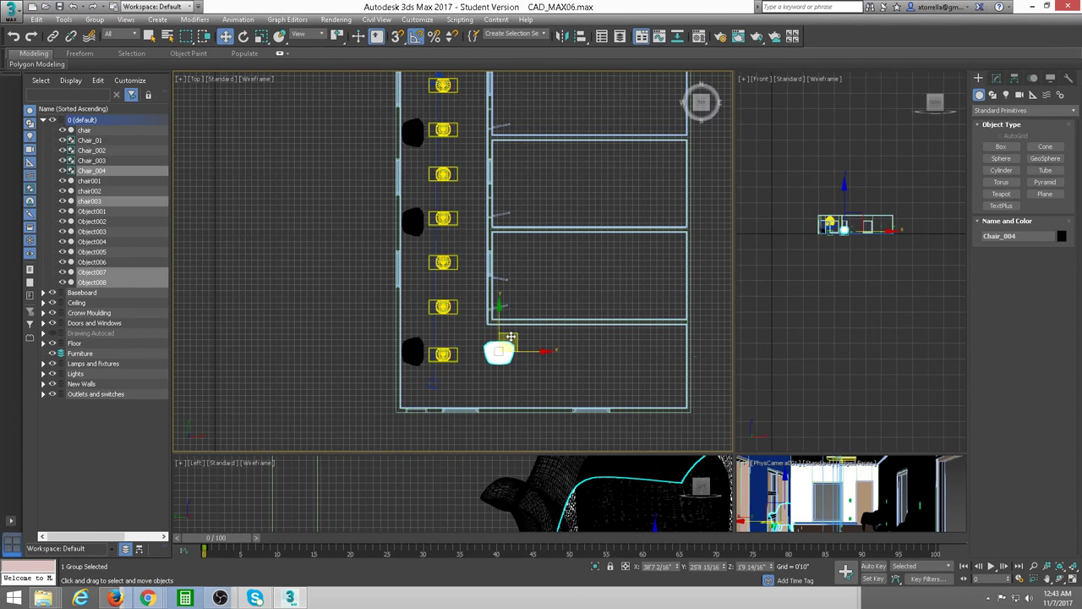
left_click_drag(511, 337, 520, 378)
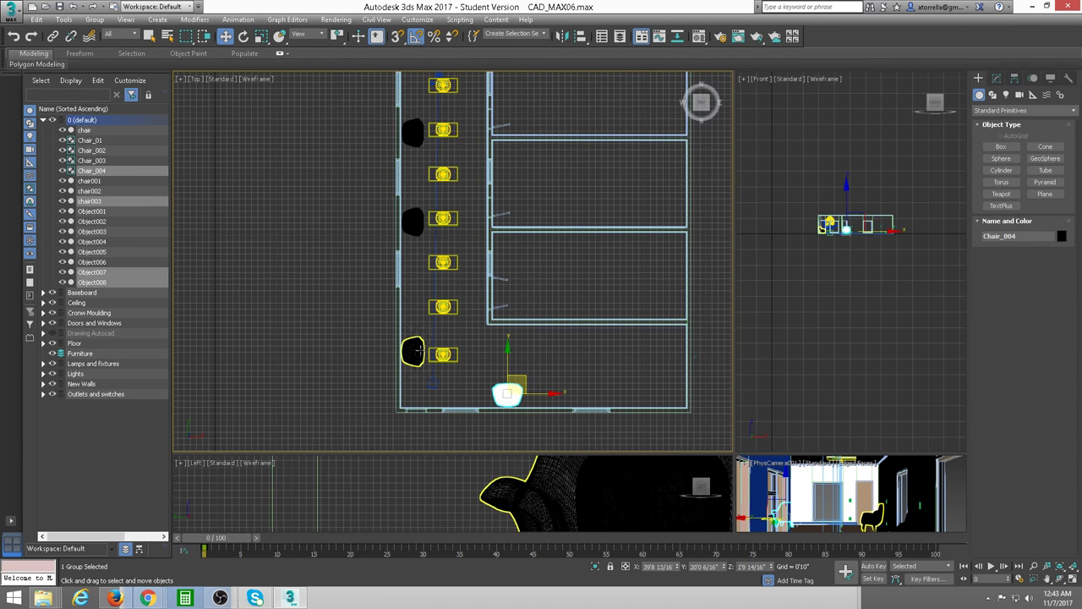
Shift Chair_01 slightly up along the left wall and enlarge the camera viewport.
left_click(417, 349)
left_click_drag(414, 317, 419, 297)
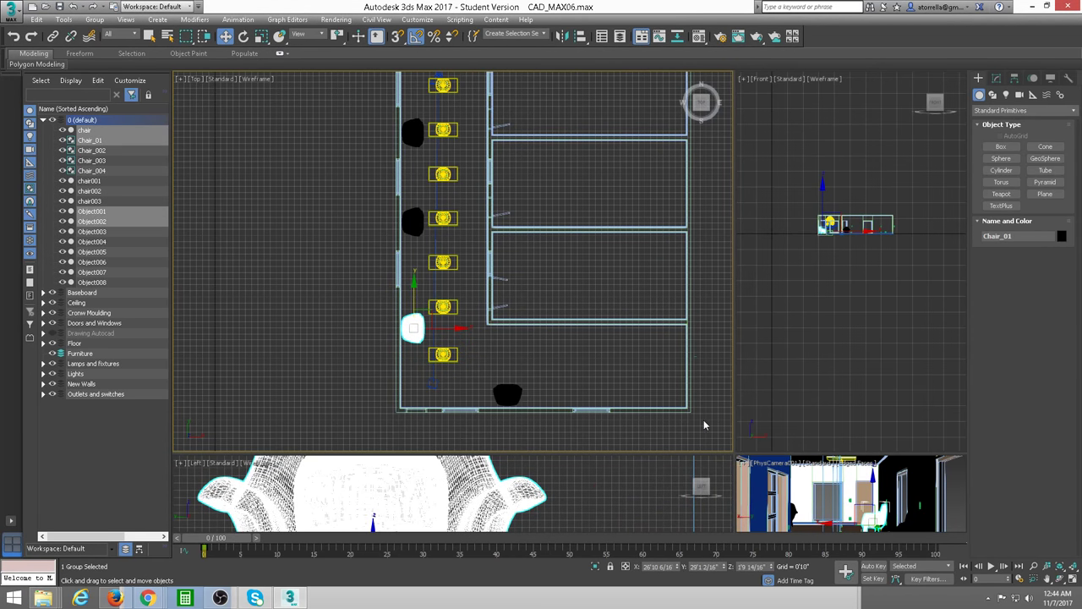
left_click_drag(733, 454, 429, 201)
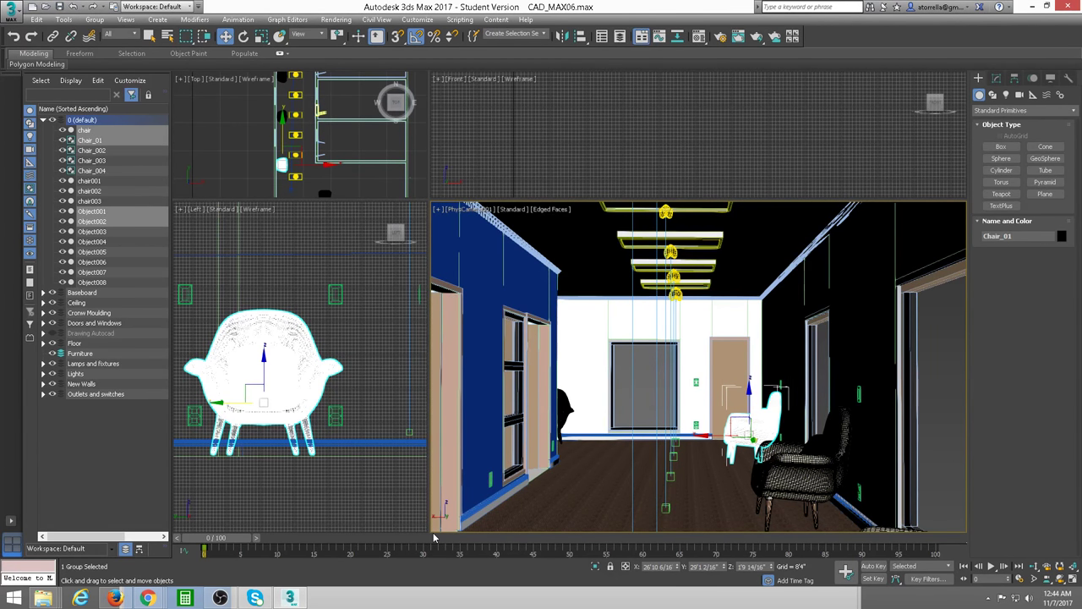
Render the camera view, then bring the Free3D 'chair 001' page in Chrome forward.
key("shift+q")
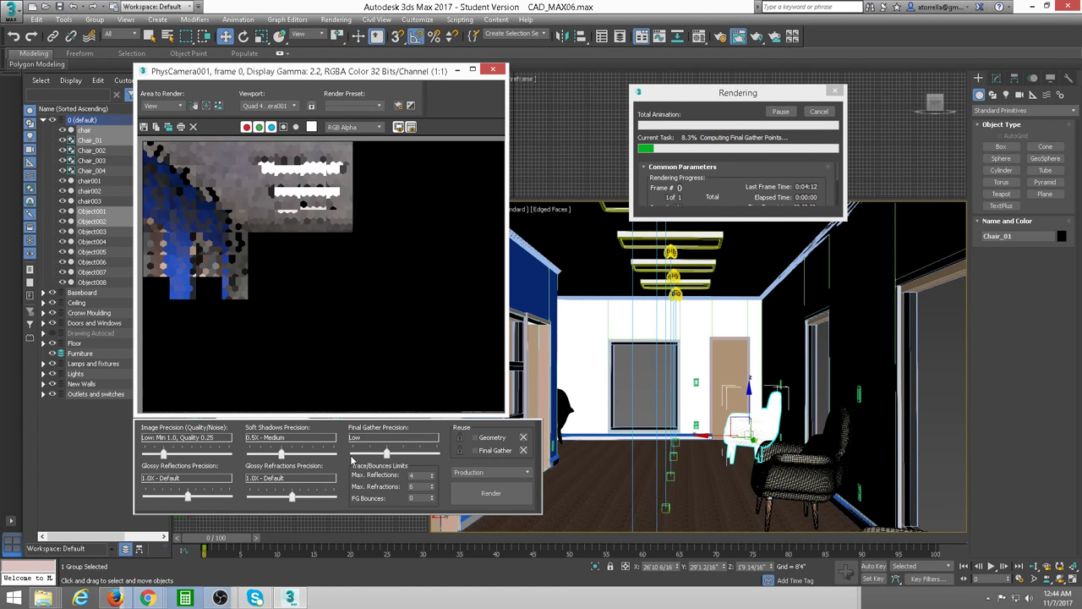
mouse_move(147, 598)
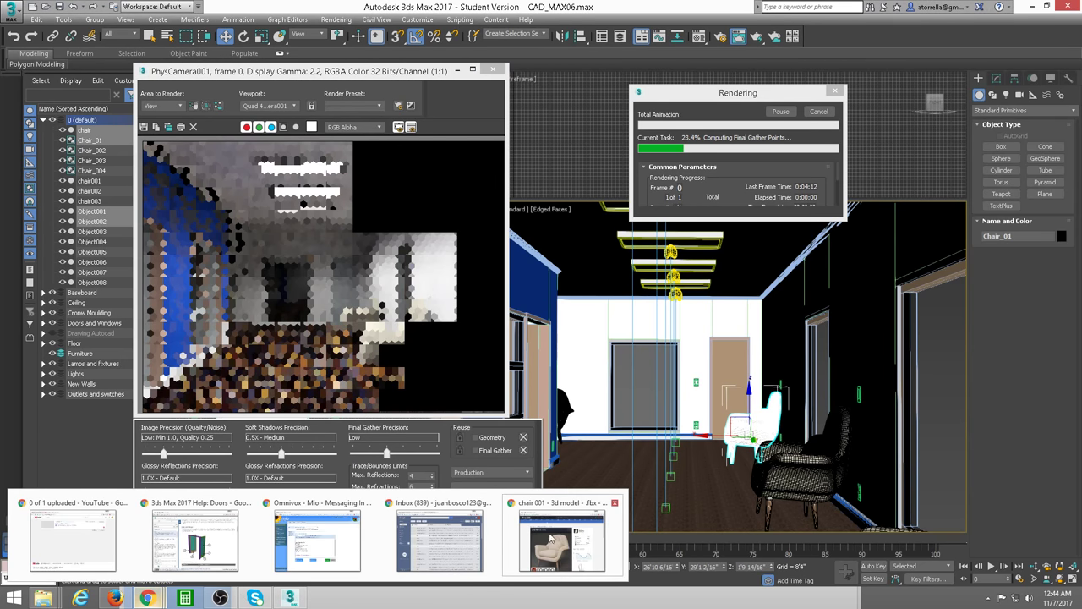
left_click(562, 537)
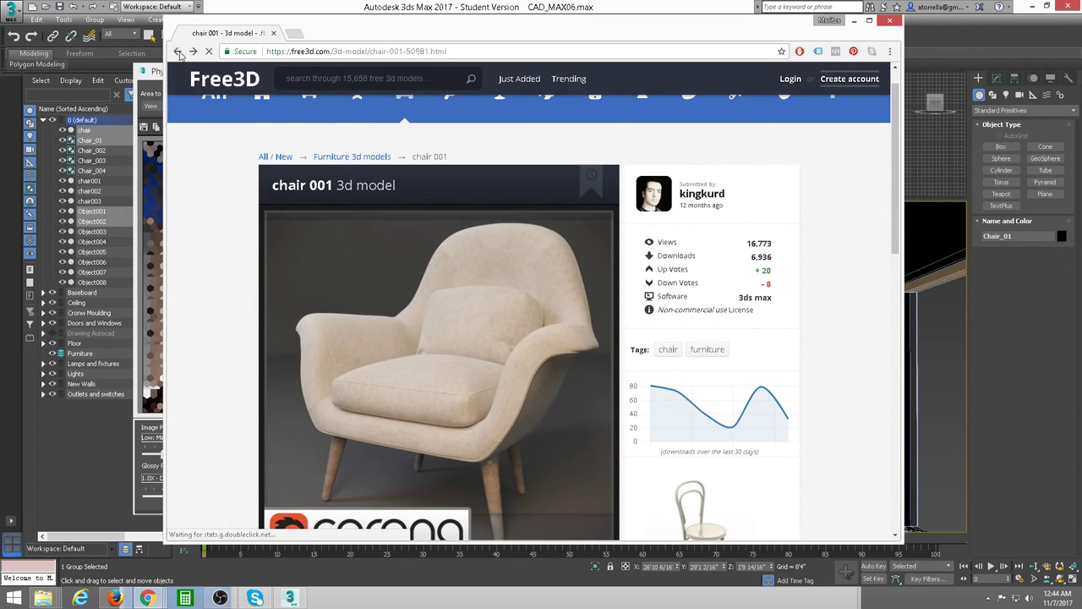
left_click_drag(412, 37, 369, 12)
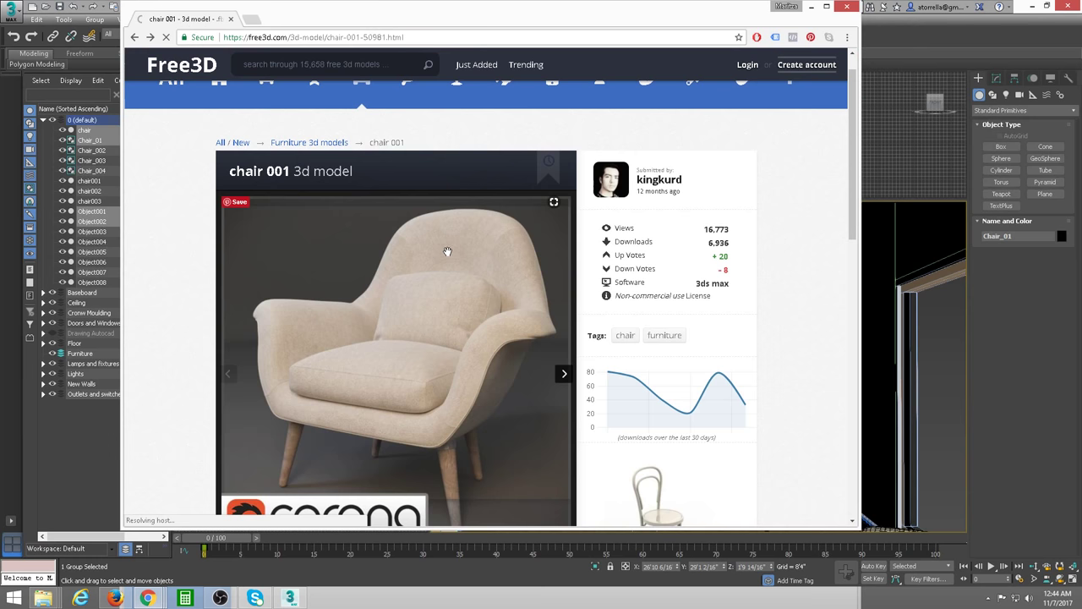